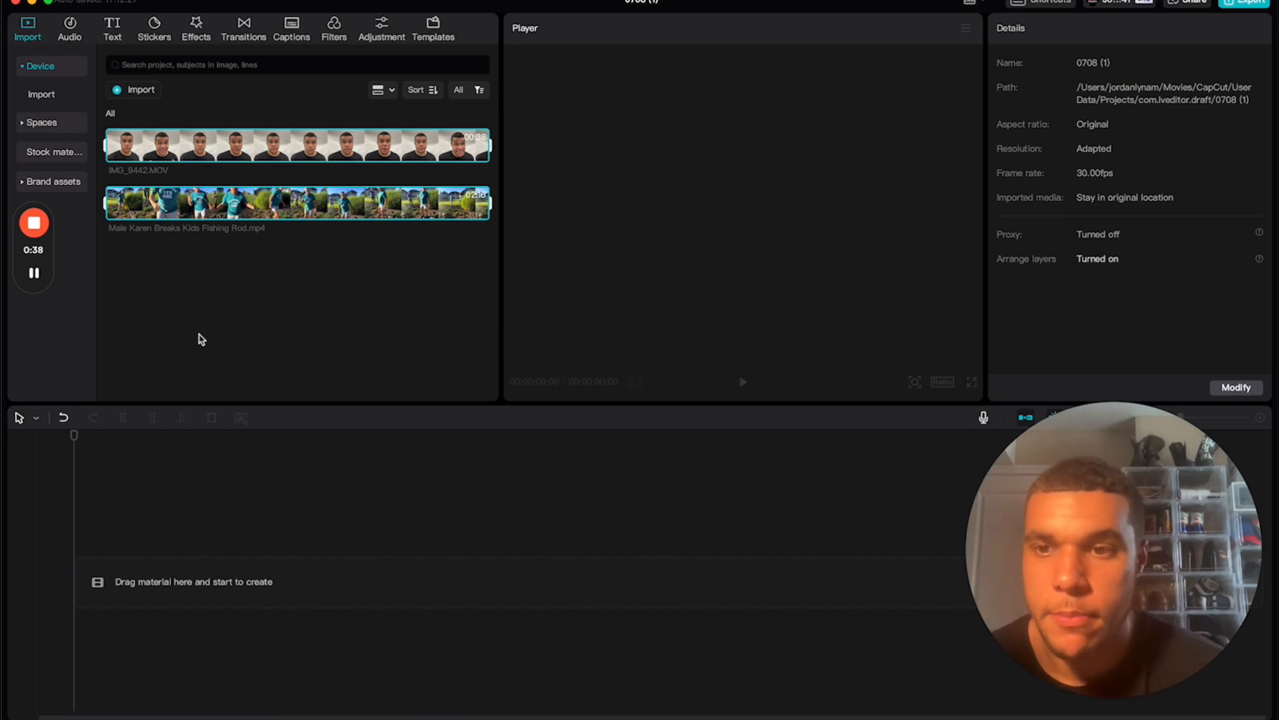
Place IMG_9442.MOV at the start of the empty timeline
{"action": "left_click", "coordinate": [201, 340]}
{"action": "left_click_drag", "start_coordinate": [187, 145], "coordinate": [87, 598]}
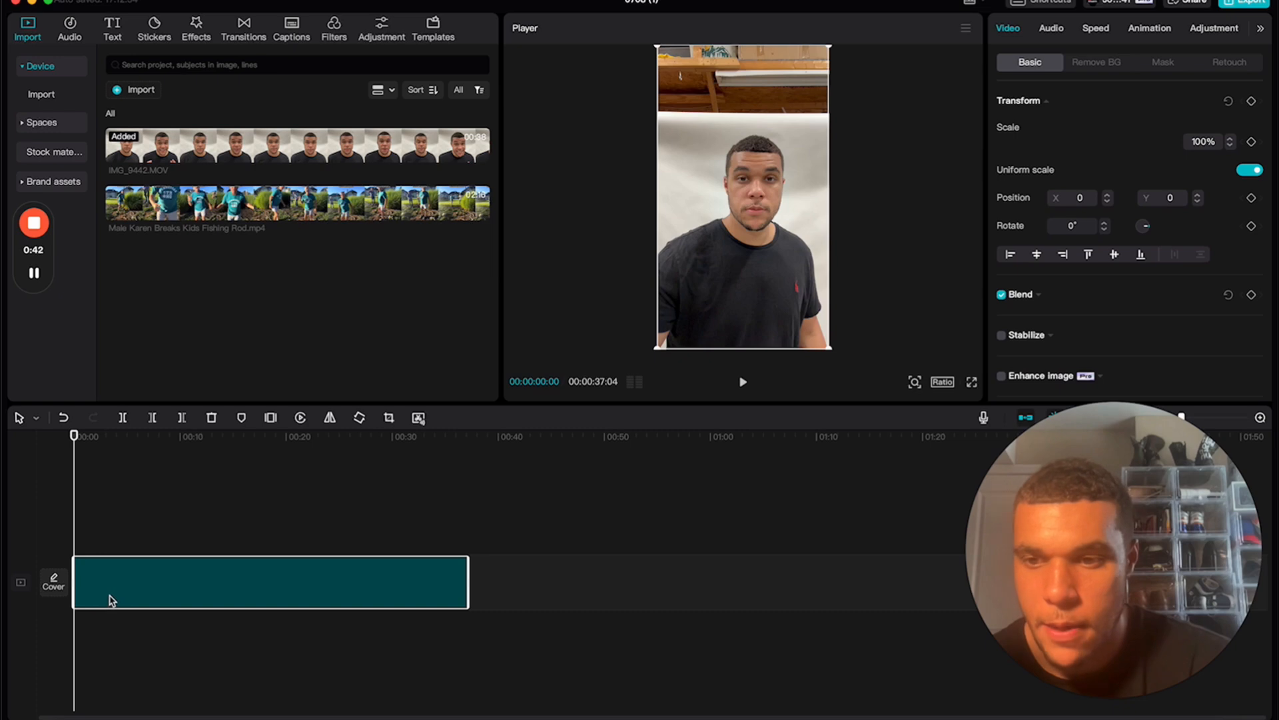
{"action": "left_click_drag", "start_coordinate": [222, 212], "coordinate": [131, 468]}
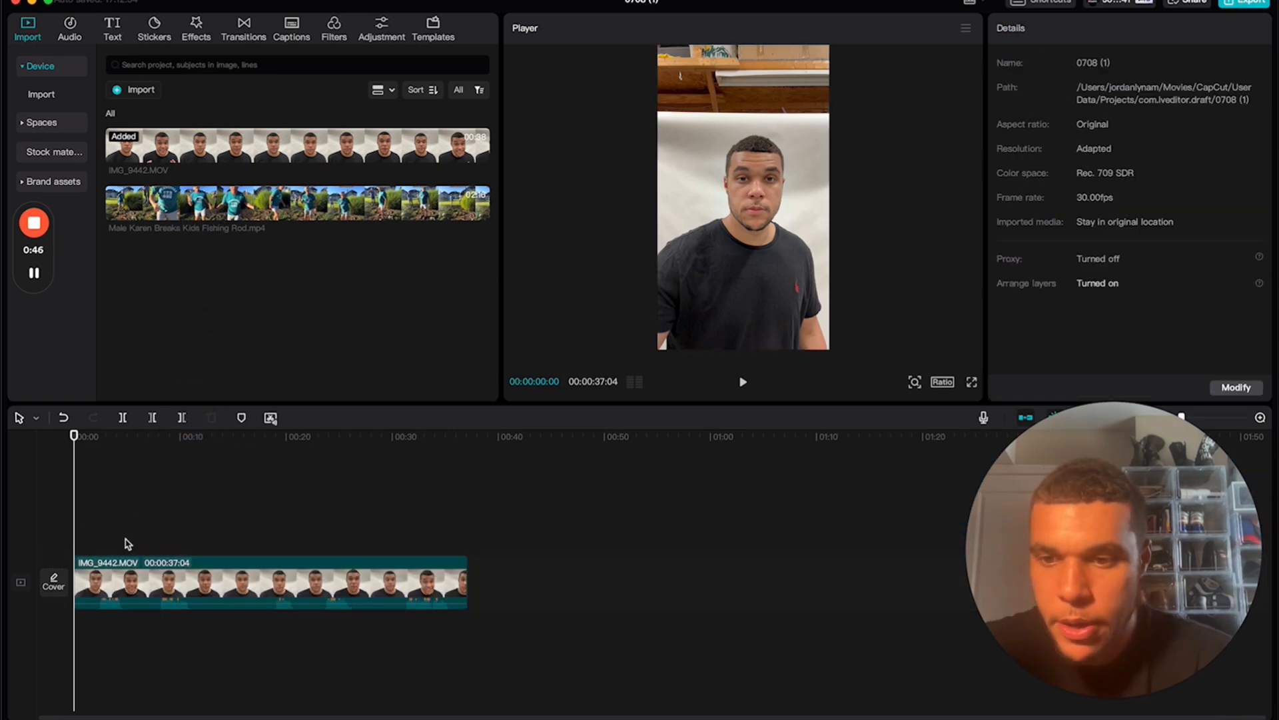
Remove the background from the IMG_9442.MOV clip using Auto removal
{"action": "scroll", "coordinate": [130, 550], "scroll_direction": "up", "scroll_amount": 5}
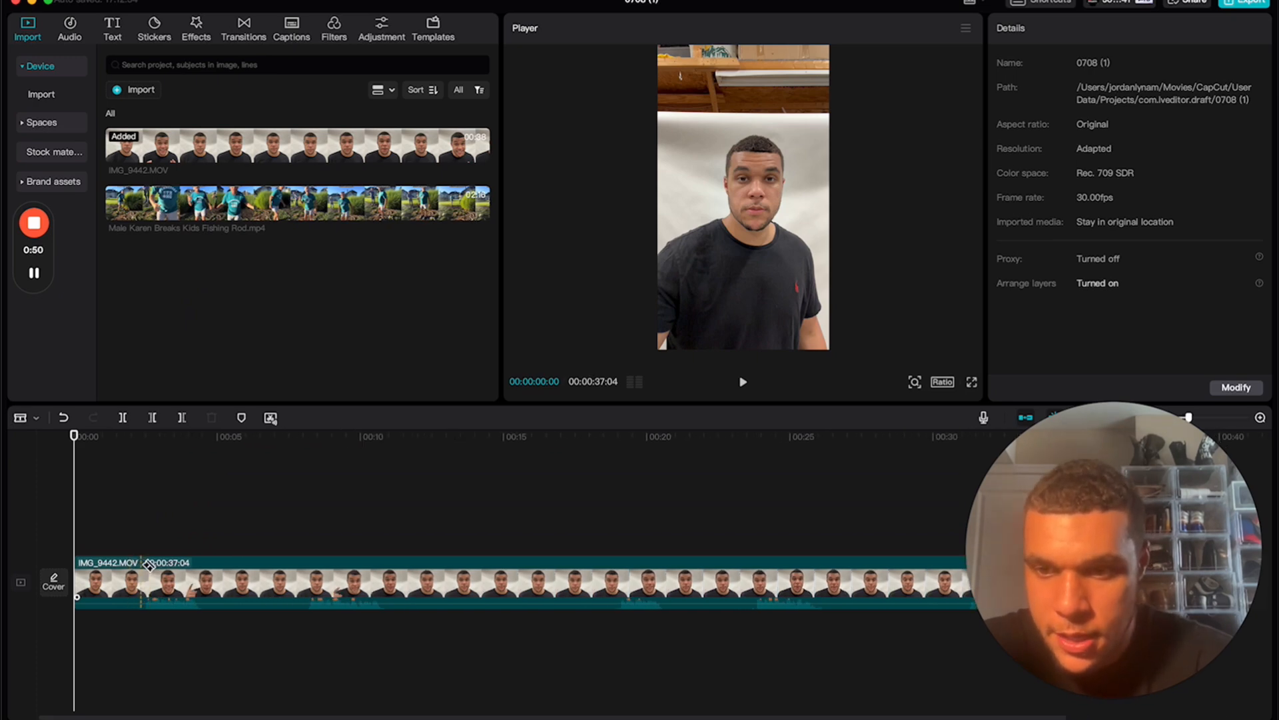
{"action": "left_click", "coordinate": [145, 570]}
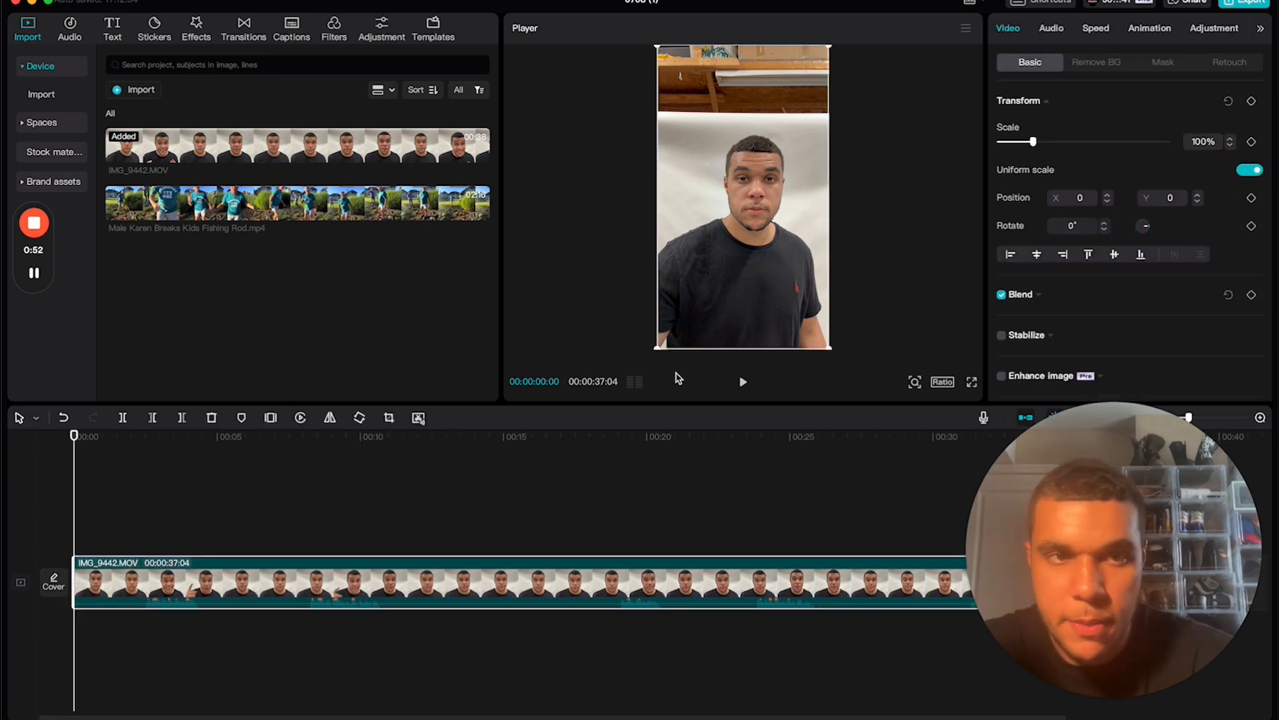
{"action": "left_click", "coordinate": [1102, 62]}
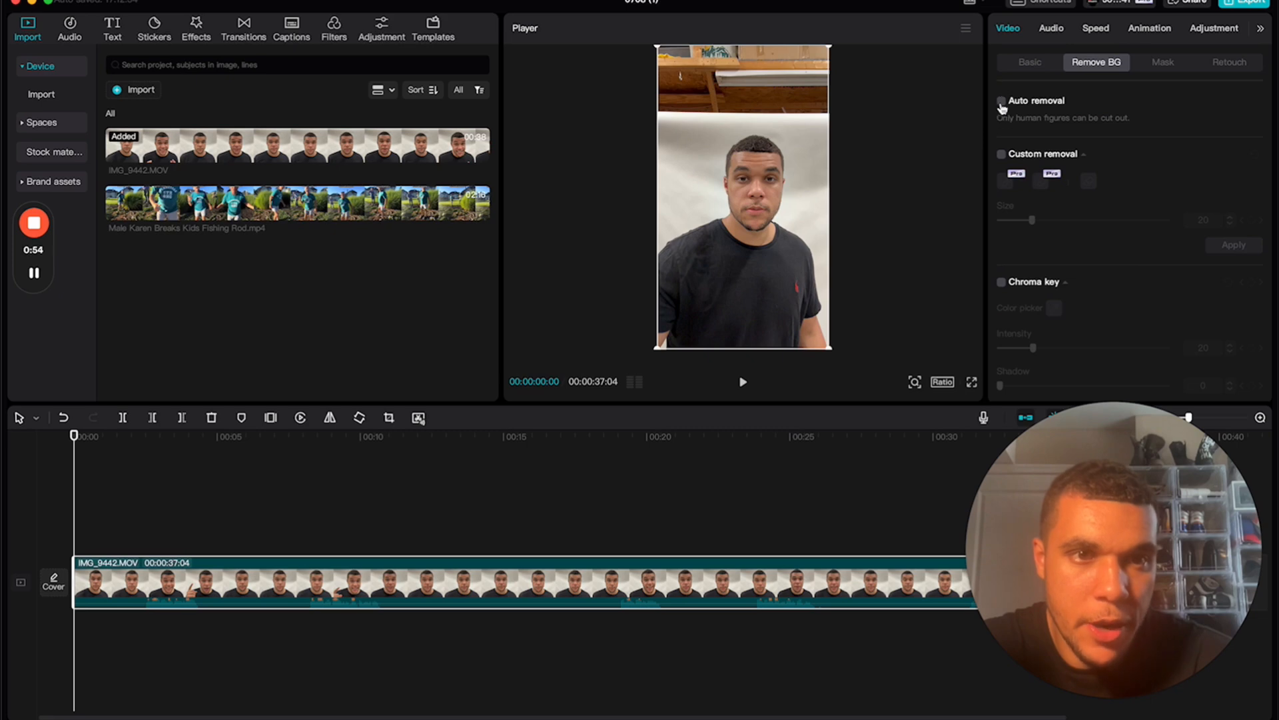
{"action": "left_click", "coordinate": [1002, 102]}
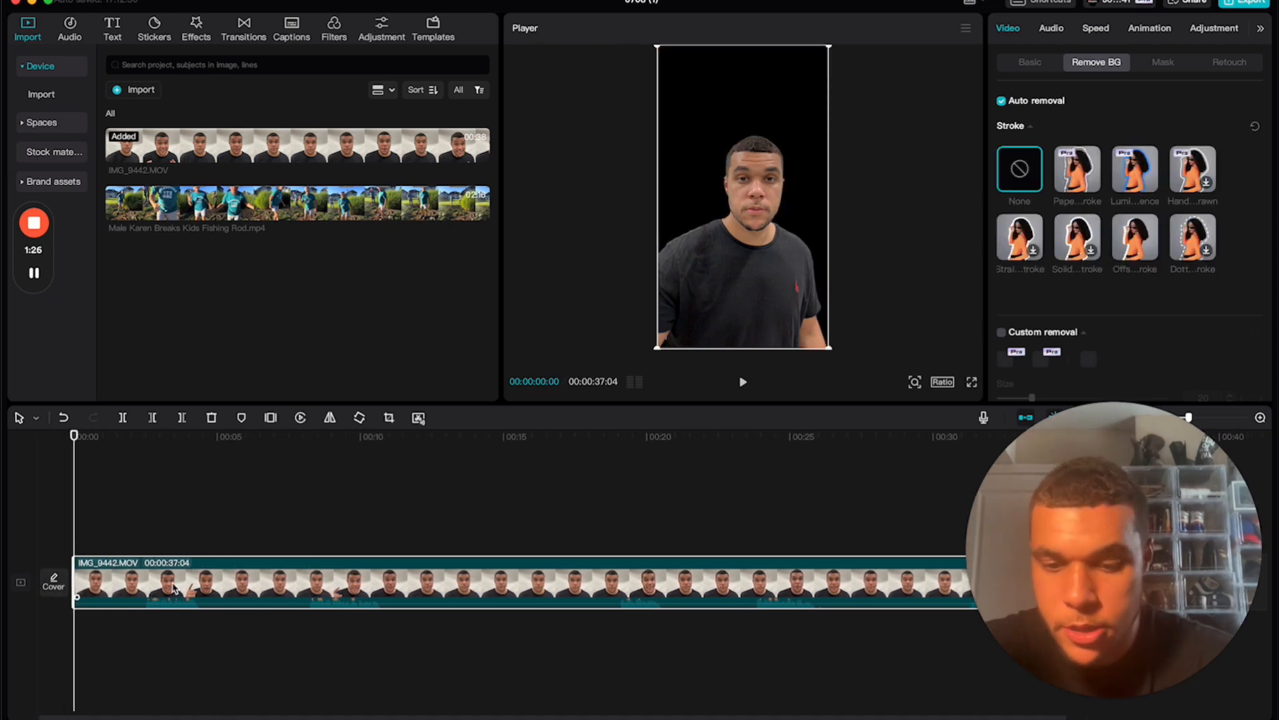
Split the IMG_9442.MOV clip at each start and end of speech, from about 2.5 s to about 35 s
{"action": "left_click", "coordinate": [146, 577]}
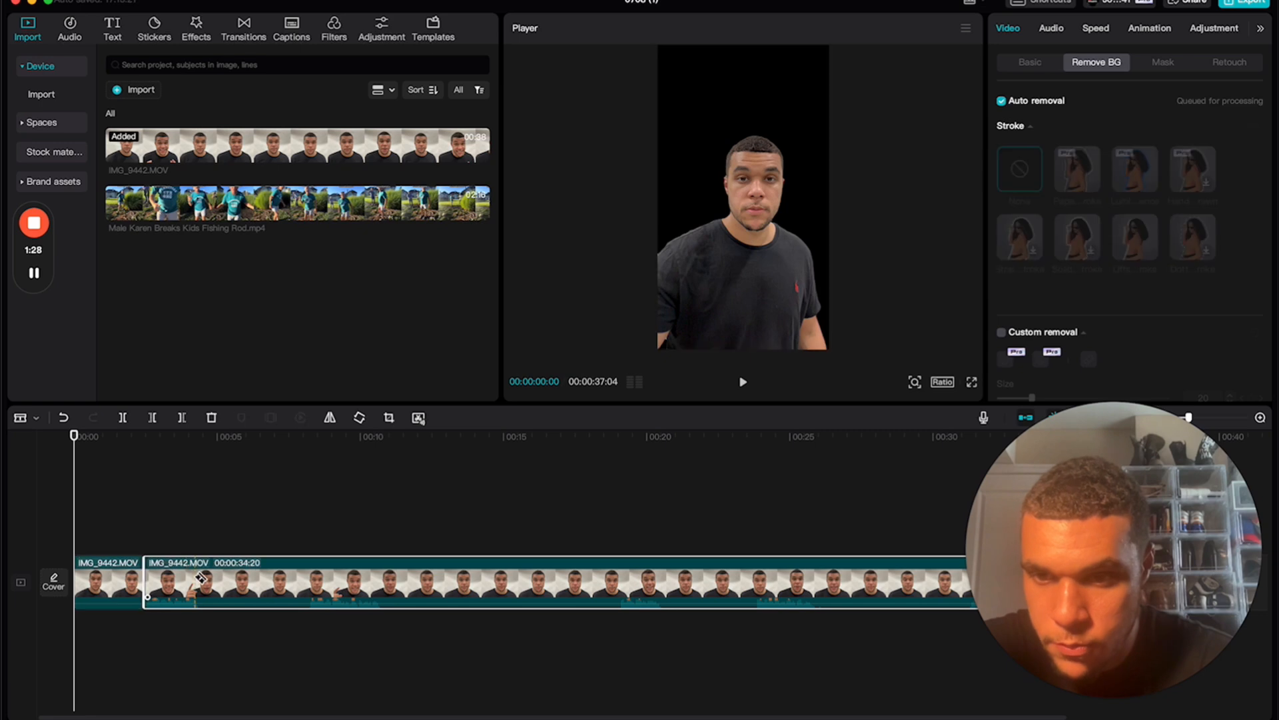
{"action": "left_click", "coordinate": [201, 575]}
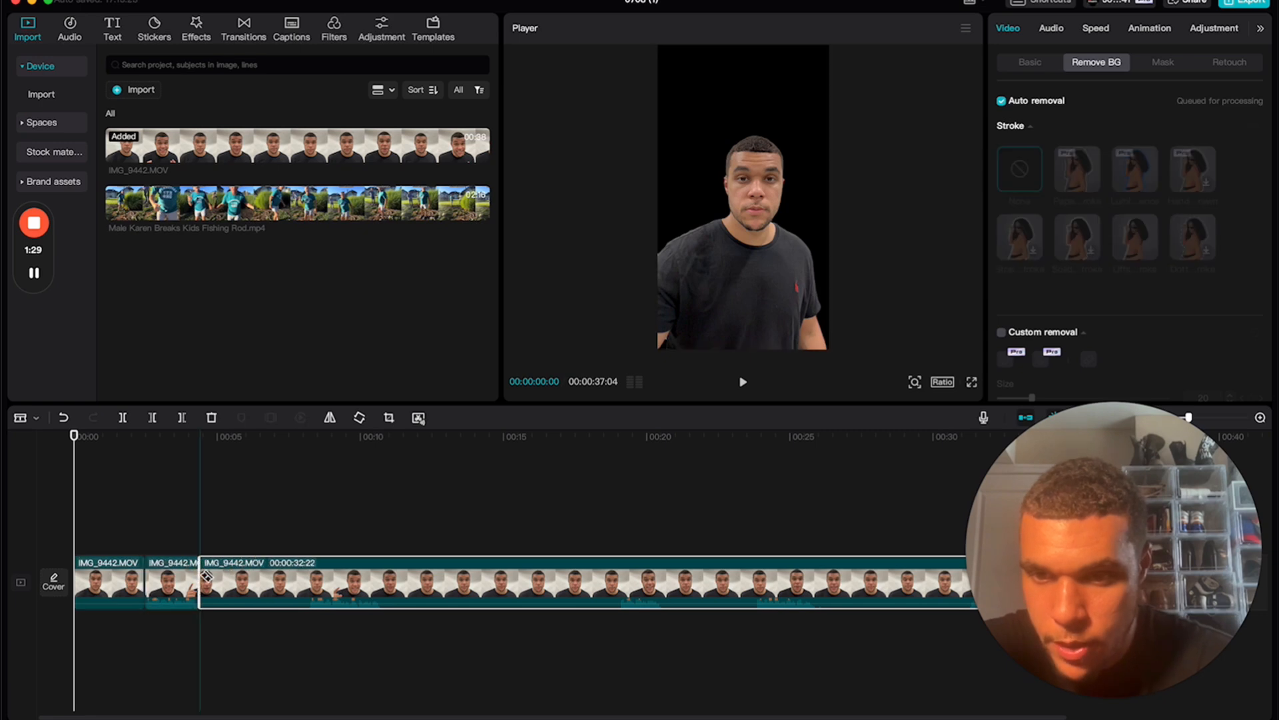
{"action": "left_click", "coordinate": [310, 576]}
{"action": "left_click", "coordinate": [383, 577]}
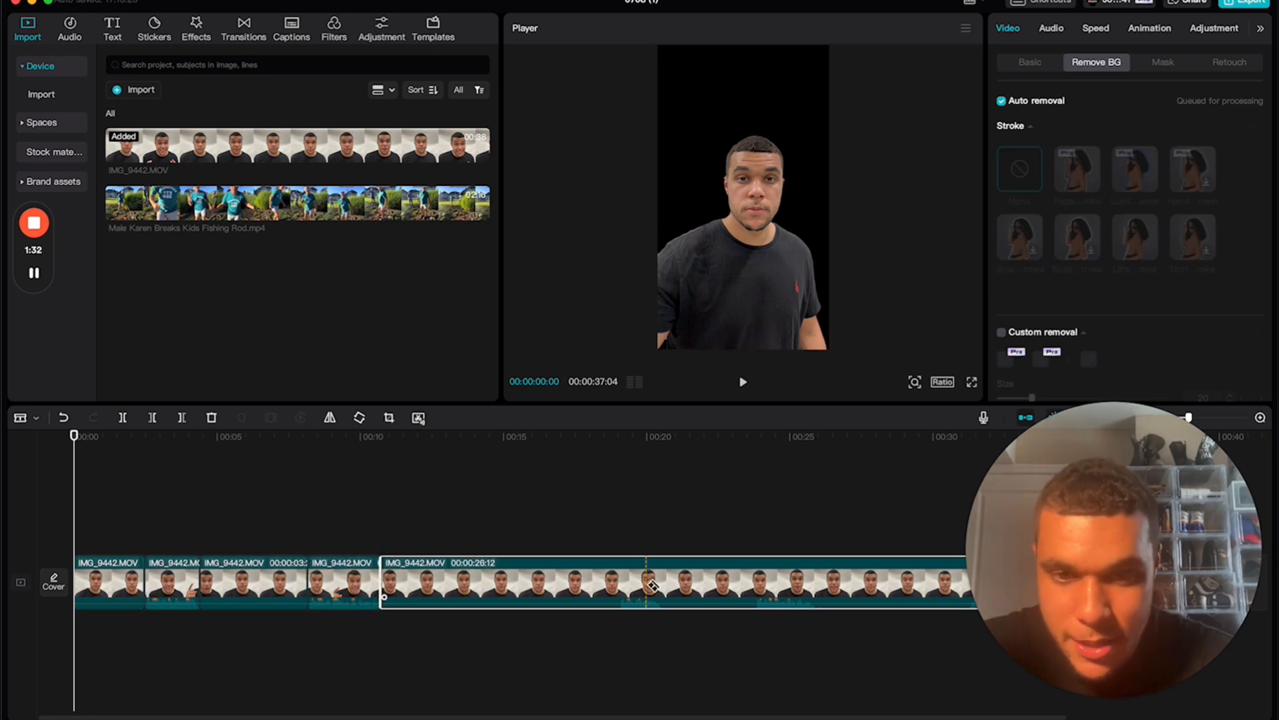
{"action": "left_click", "coordinate": [621, 579]}
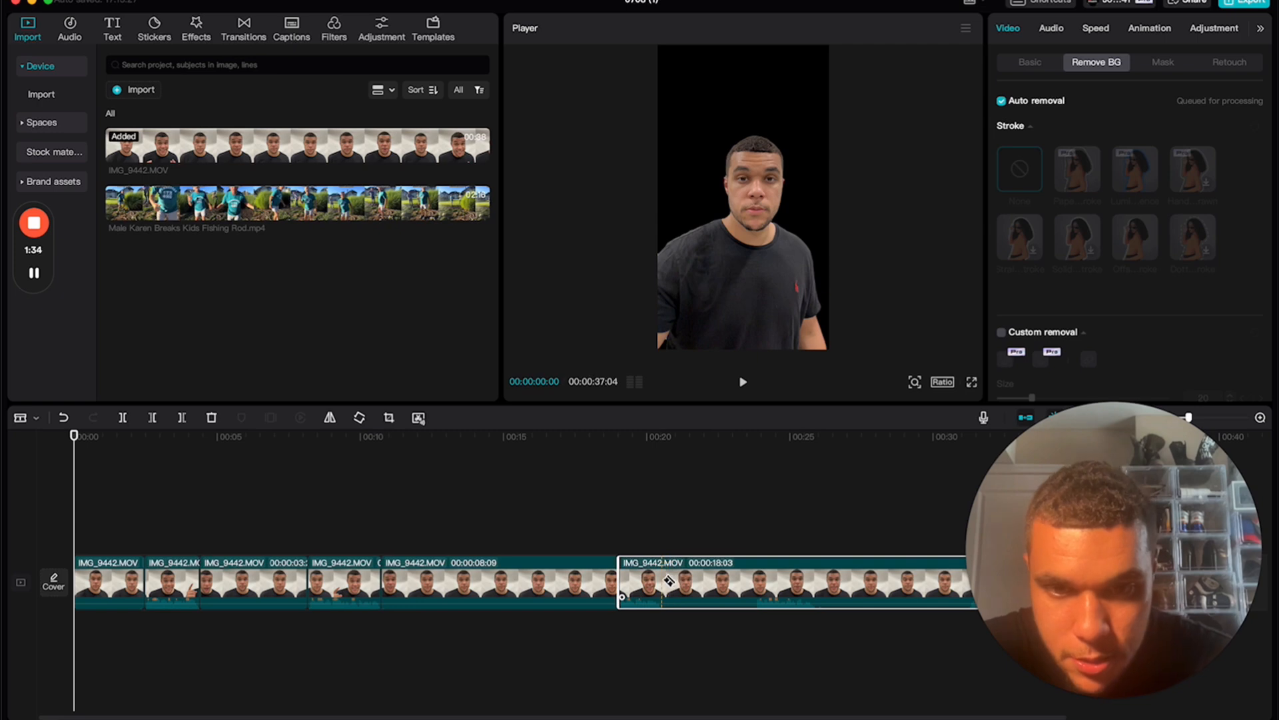
{"action": "left_click", "coordinate": [664, 580]}
{"action": "left_click", "coordinate": [756, 578]}
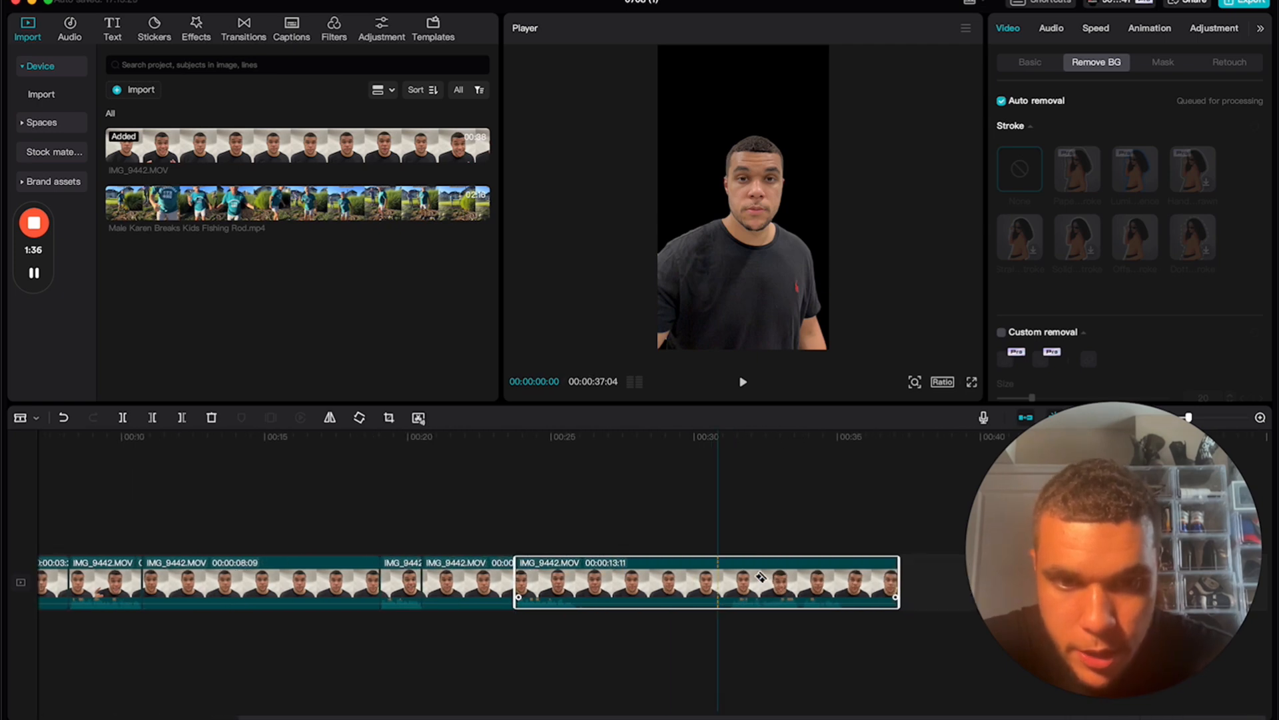
{"action": "scroll", "coordinate": [578, 566], "scroll_direction": "right", "scroll_amount": 5}
{"action": "left_click", "coordinate": [577, 567]}
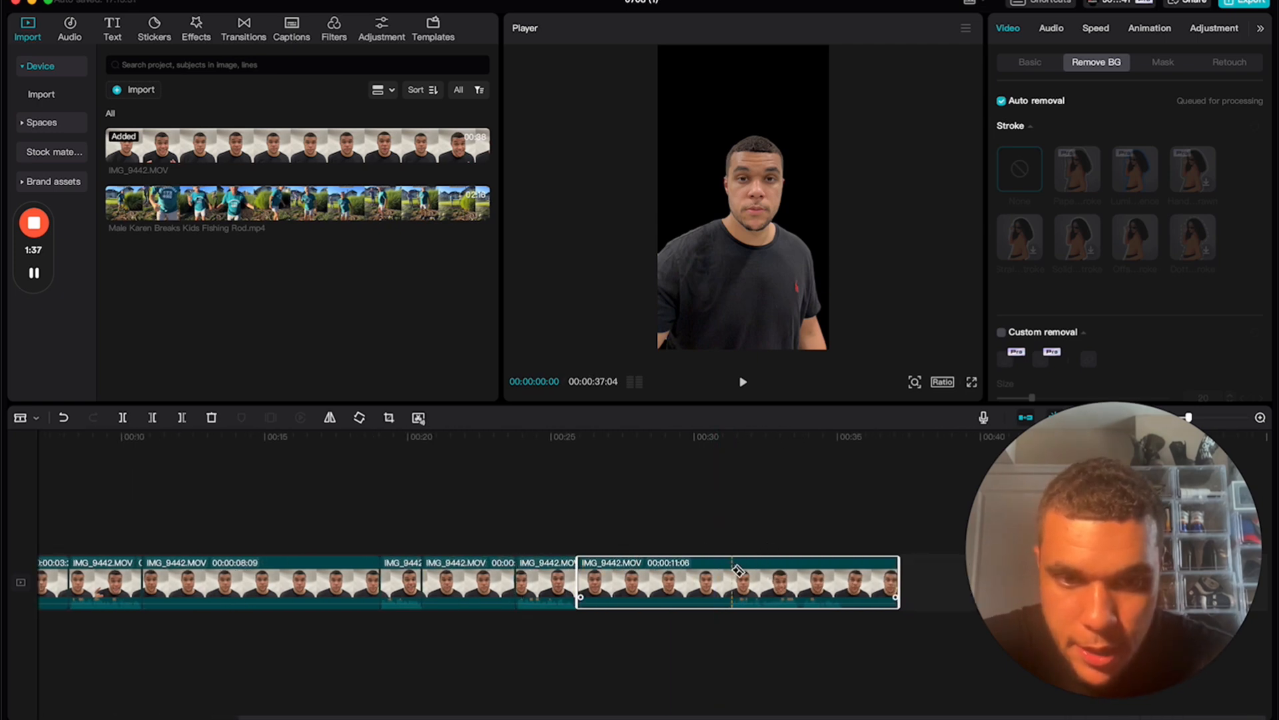
{"action": "left_click", "coordinate": [731, 572]}
{"action": "left_click", "coordinate": [852, 571]}
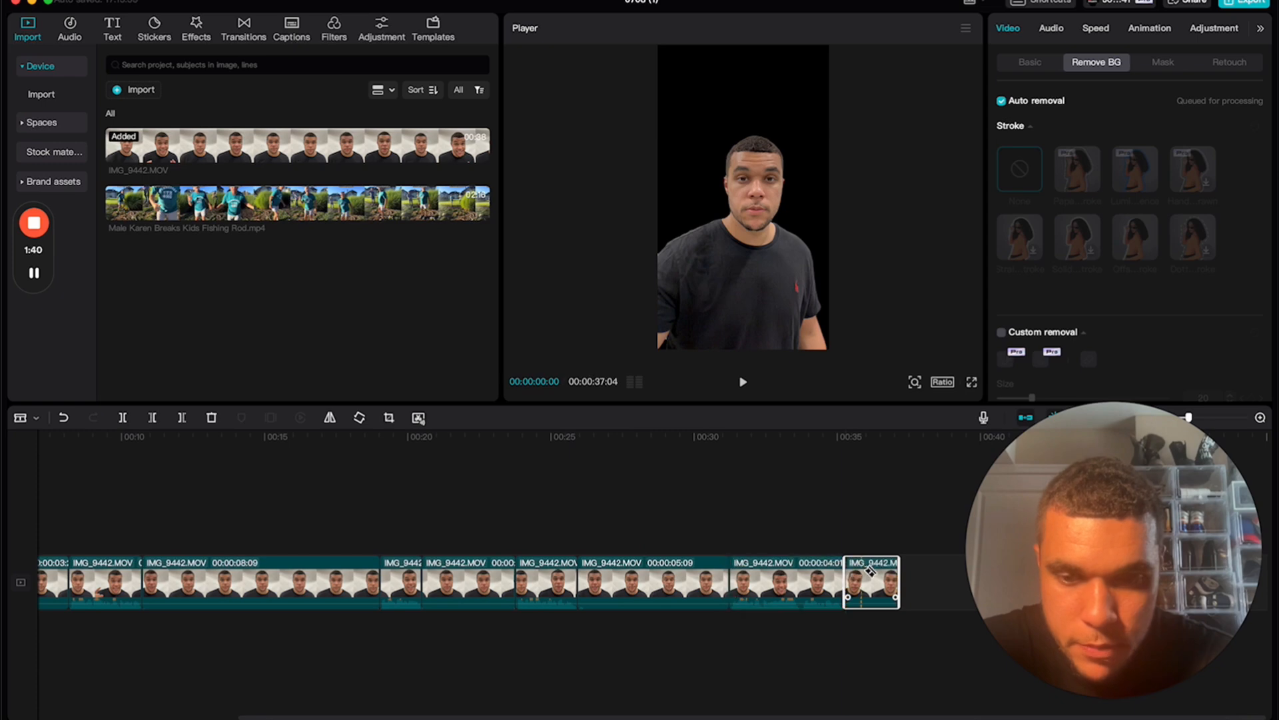
Delete the silent segments of IMG_9442.MOV so only the spoken parts remain, and turn off the main track magnet
{"action": "key", "text": "a"}
{"action": "key", "text": "Delete"}
{"action": "key", "text": "Delete"}
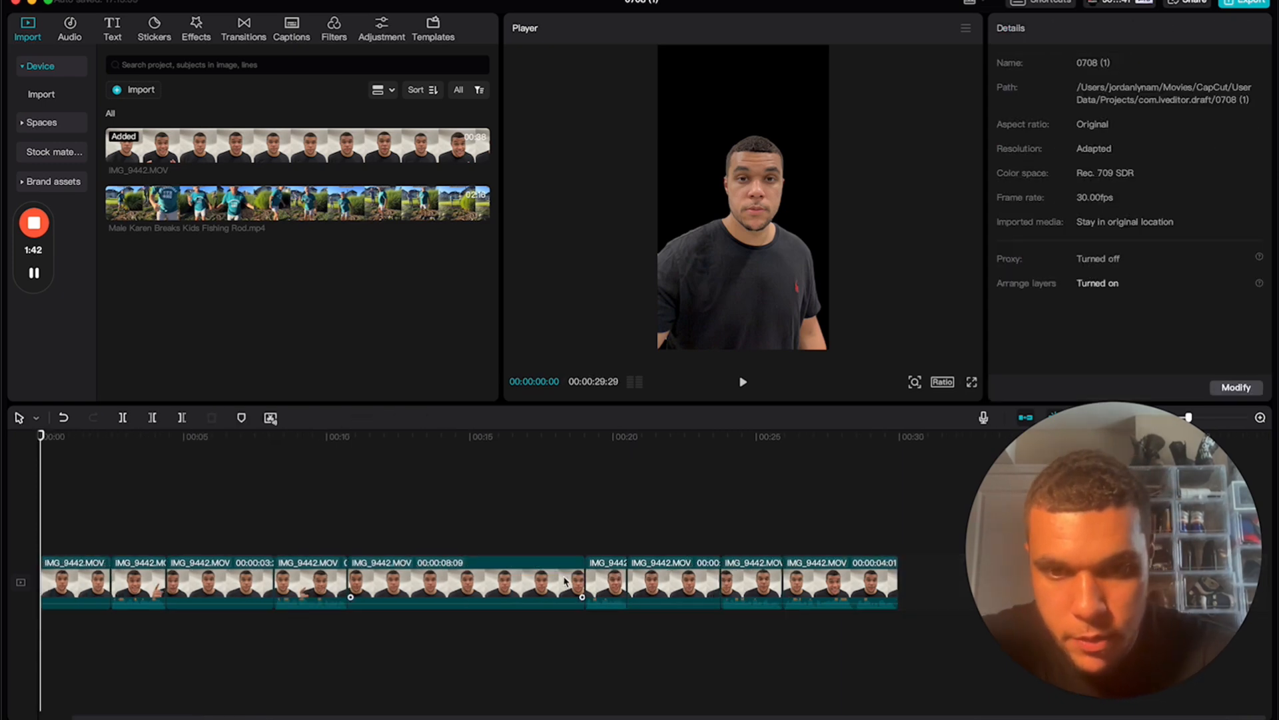
{"action": "key", "text": "Delete"}
{"action": "left_click", "coordinate": [438, 587]}
{"action": "key", "text": "Delete"}
{"action": "left_click", "coordinate": [235, 599]}
{"action": "key", "text": "Delete"}
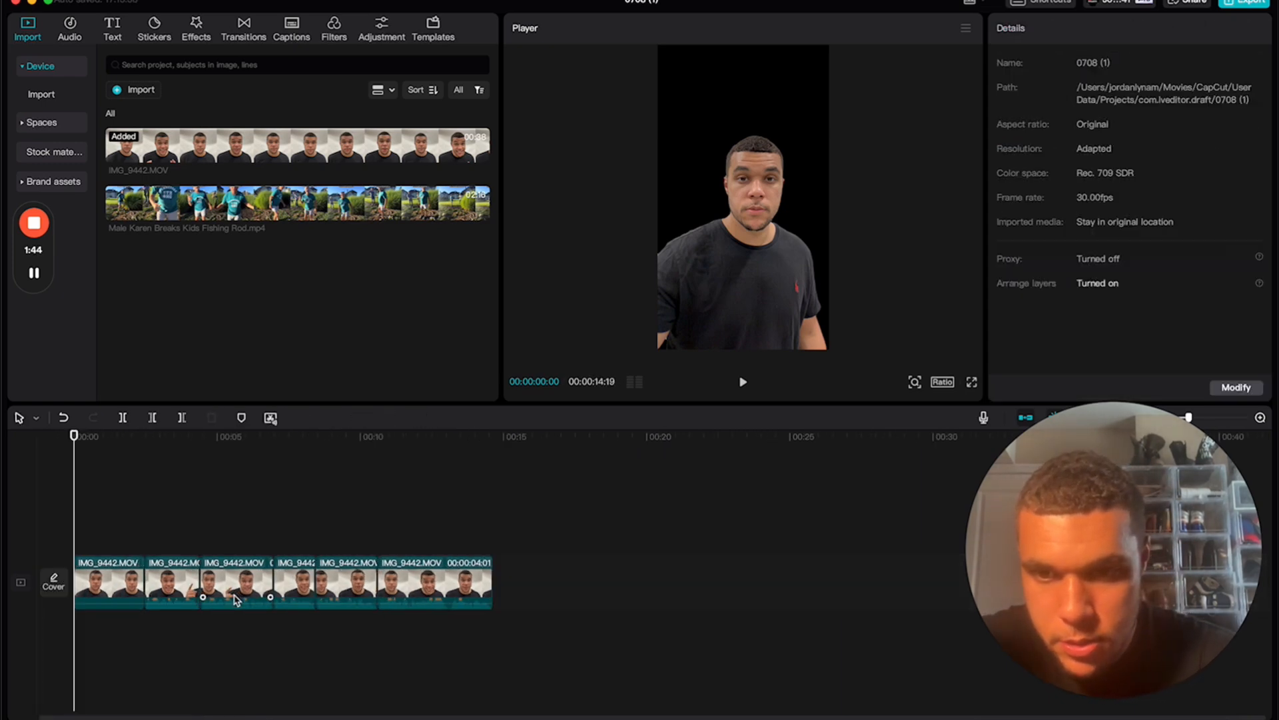
{"action": "key", "text": "Delete"}
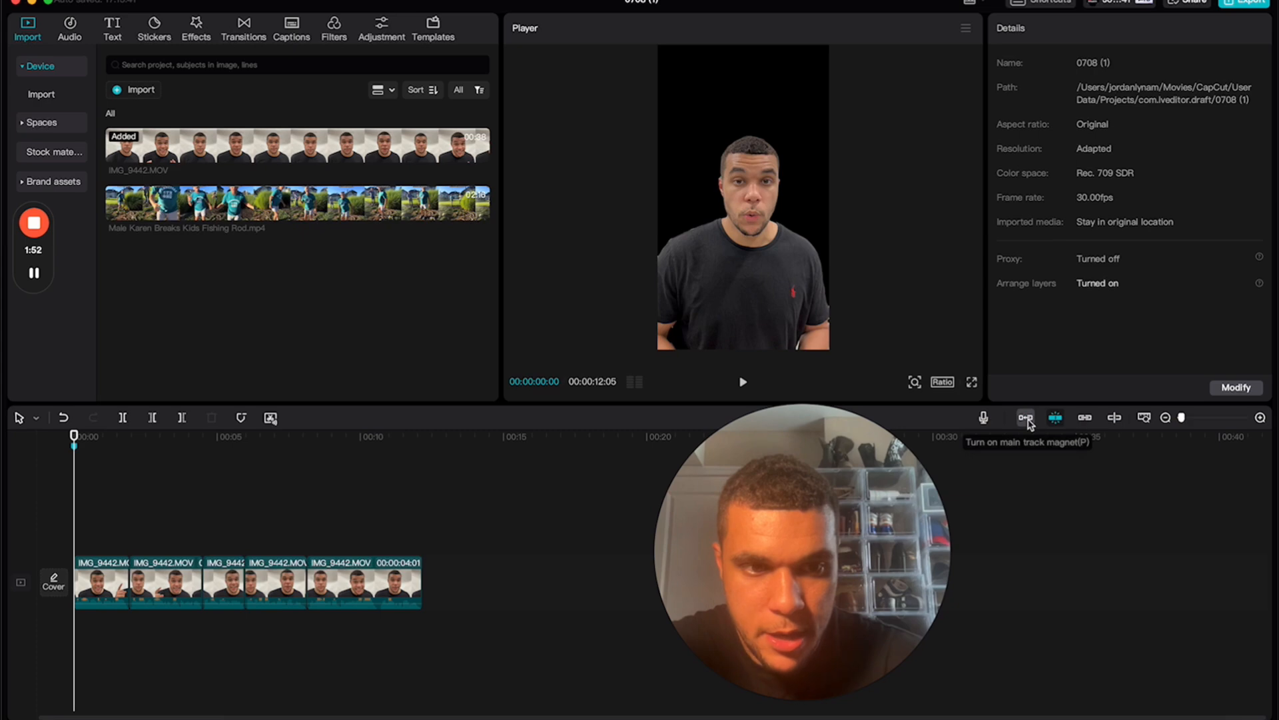
{"action": "left_click", "coordinate": [1027, 419]}
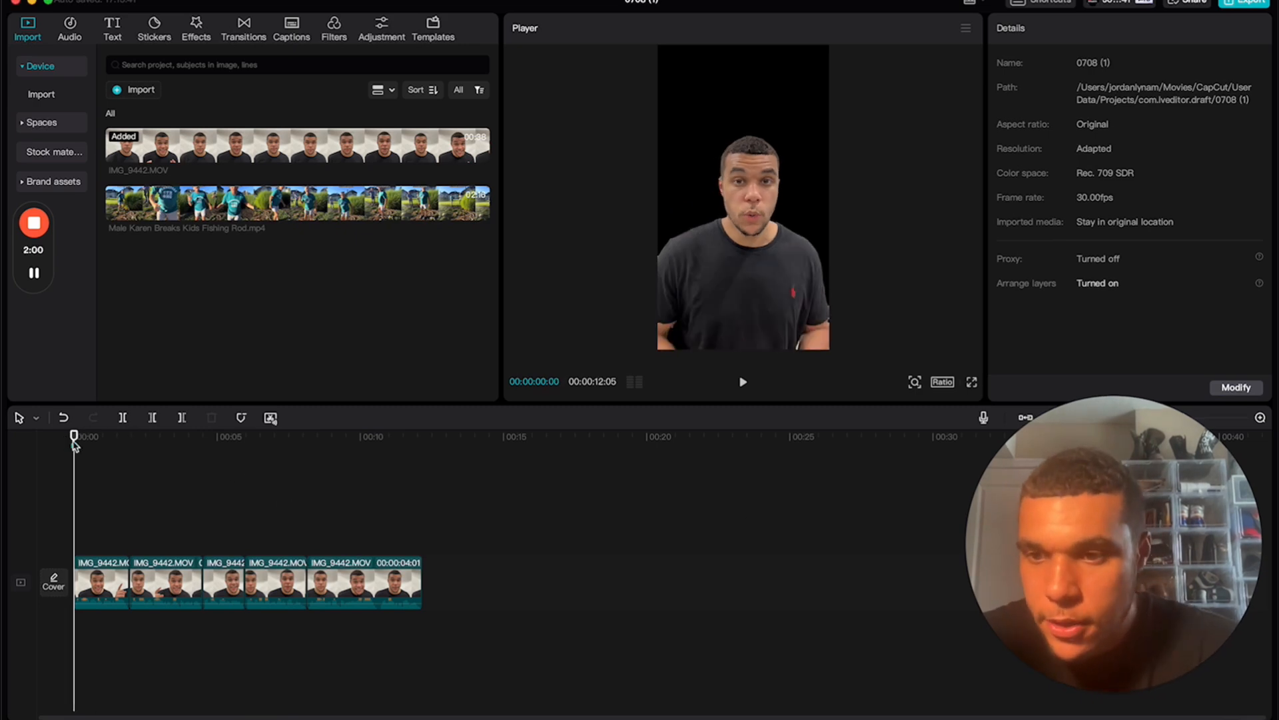
Play back the spoken segments from the start and mirror the final IMG_9442.MOV segment
{"action": "left_click", "coordinate": [101, 577]}
{"action": "key", "text": "space"}
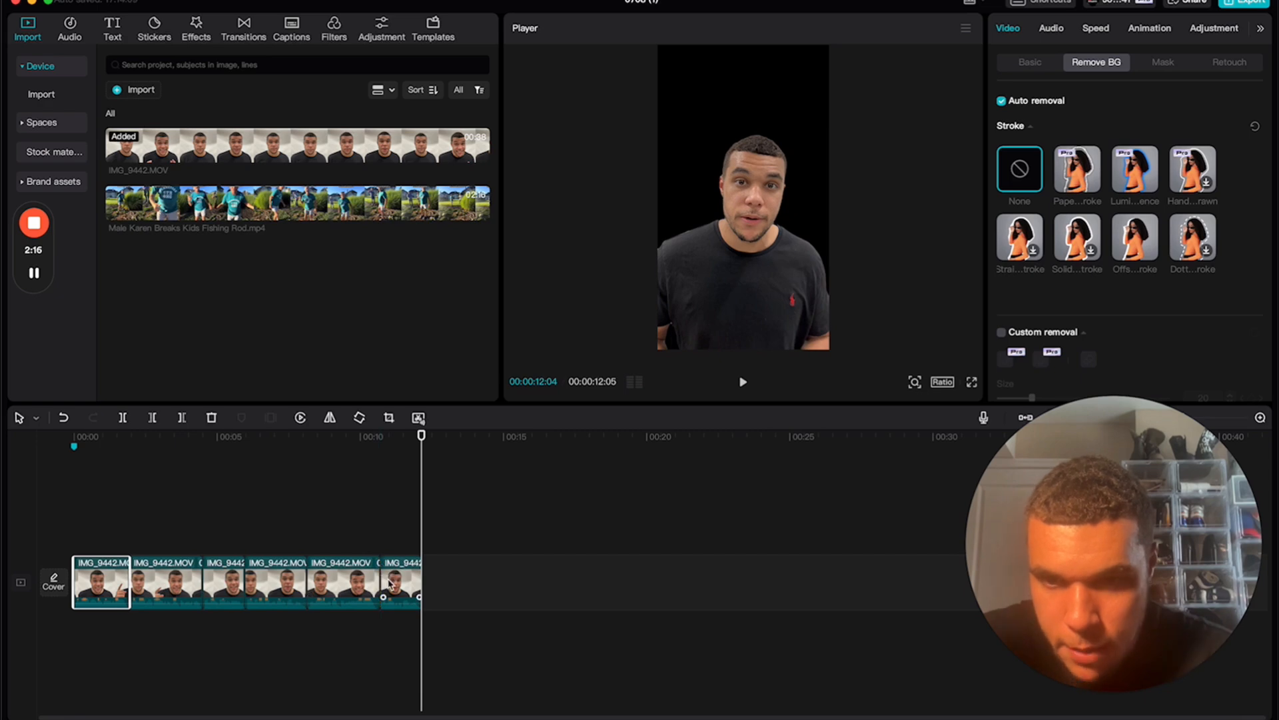
{"action": "left_click", "coordinate": [390, 580]}
{"action": "left_click", "coordinate": [401, 444]}
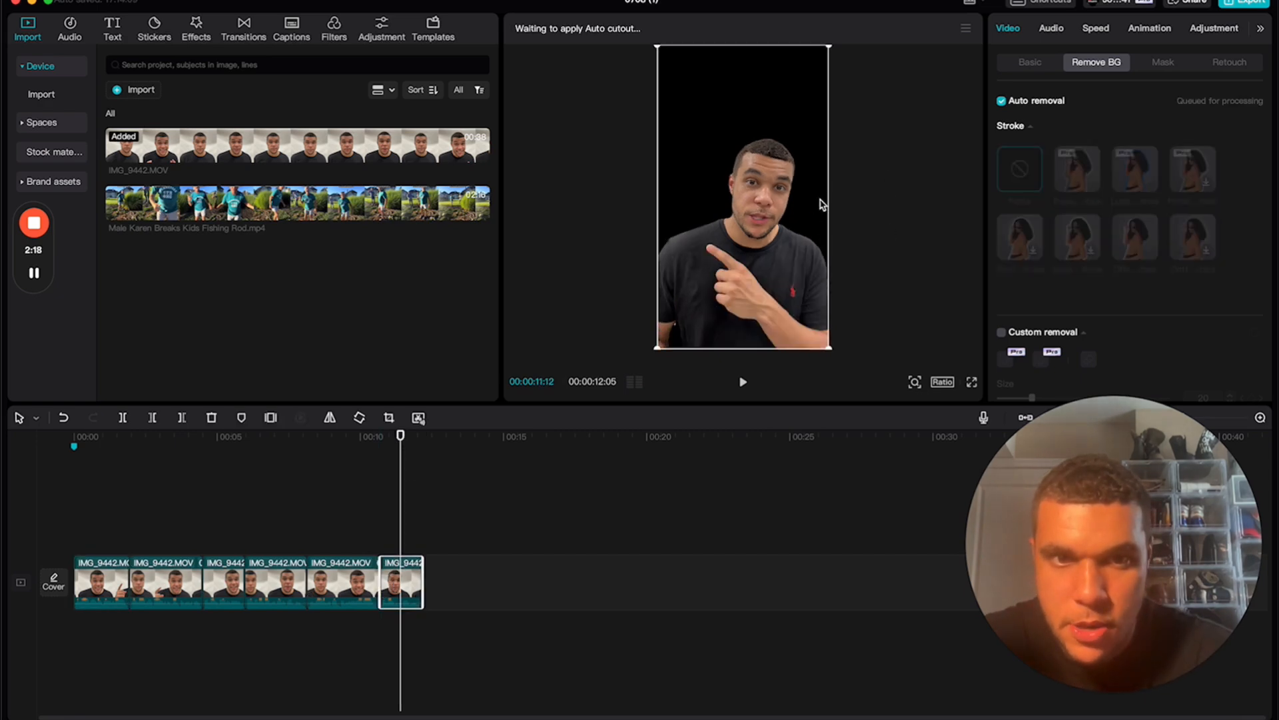
{"action": "left_click", "coordinate": [330, 418]}
Add Male Karen Breaks Kids Fishing Rod.mp4 at the timeline start and place the IMG_9442.MOV segments on the track above it
{"action": "left_click_drag", "start_coordinate": [134, 440], "coordinate": [60, 438]}
{"action": "left_click_drag", "start_coordinate": [155, 203], "coordinate": [86, 603]}
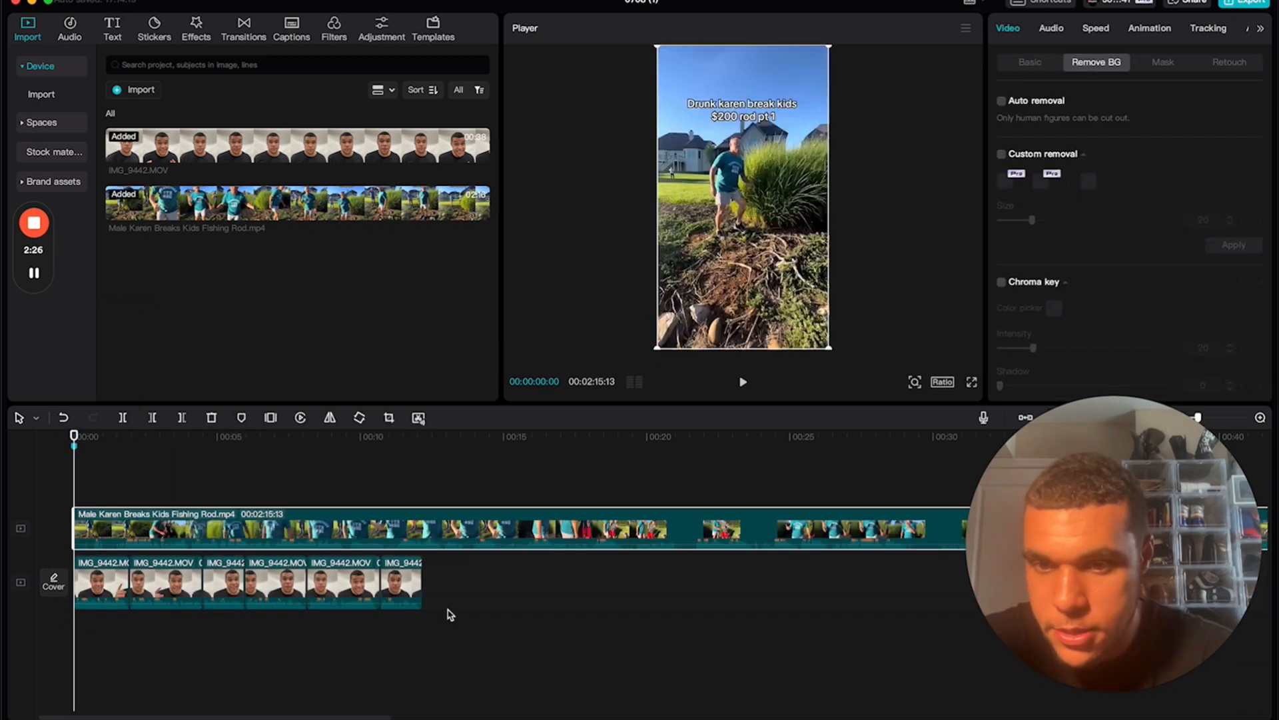
{"action": "left_click_drag", "start_coordinate": [447, 607], "coordinate": [96, 489]}
{"action": "left_click", "coordinate": [152, 593]}
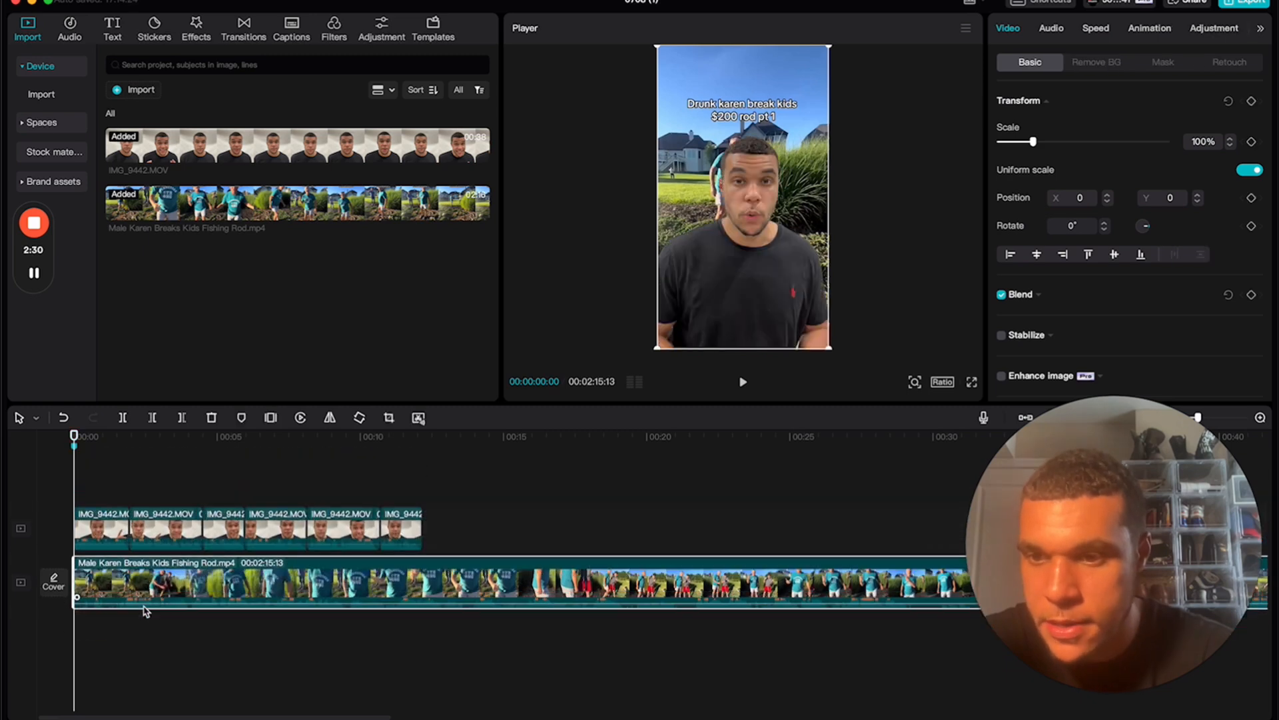
Shift all IMG_9442.MOV segments except the first along the upper track so they begin at about 12 s
{"action": "left_click_drag", "start_coordinate": [457, 526], "coordinate": [41, 508]}
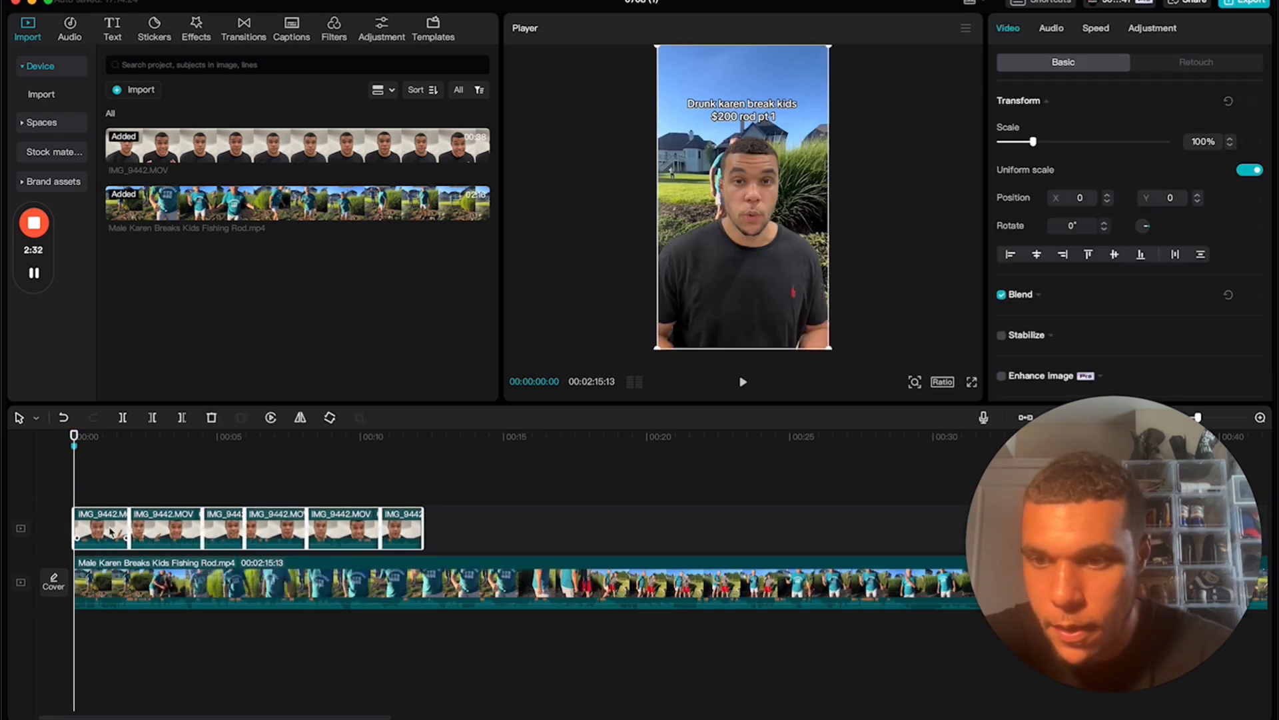
{"action": "left_click", "coordinate": [134, 463]}
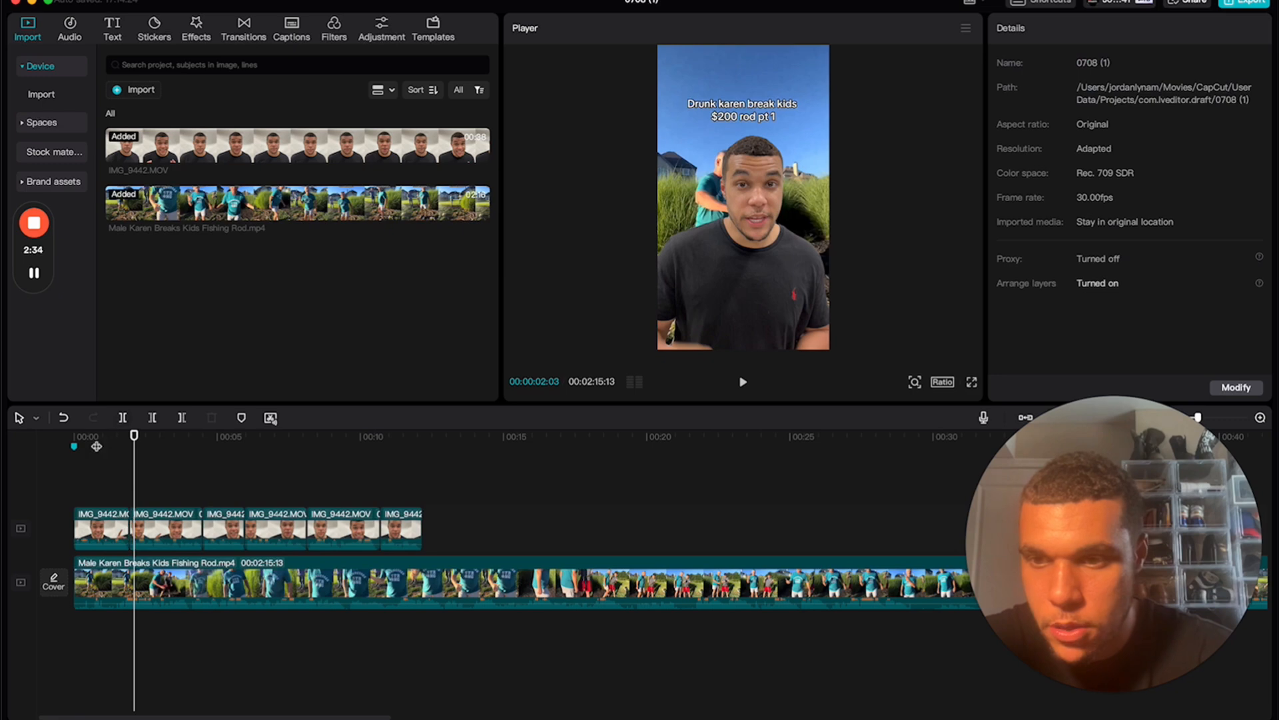
{"action": "left_click_drag", "start_coordinate": [97, 446], "coordinate": [129, 437]}
{"action": "left_click_drag", "start_coordinate": [479, 538], "coordinate": [440, 525]}
Split the fishing rod video at 00:00:01:28, where the first talking segment ends, and again at about 4.6 s
{"action": "mouse_move", "coordinate": [119, 437]}
{"action": "left_mouse_down"}
{"action": "mouse_move", "coordinate": [134, 440]}
{"action": "mouse_move", "coordinate": [106, 447]}
{"action": "mouse_move", "coordinate": [159, 453]}
{"action": "mouse_move", "coordinate": [131, 454]}
{"action": "left_mouse_up"}
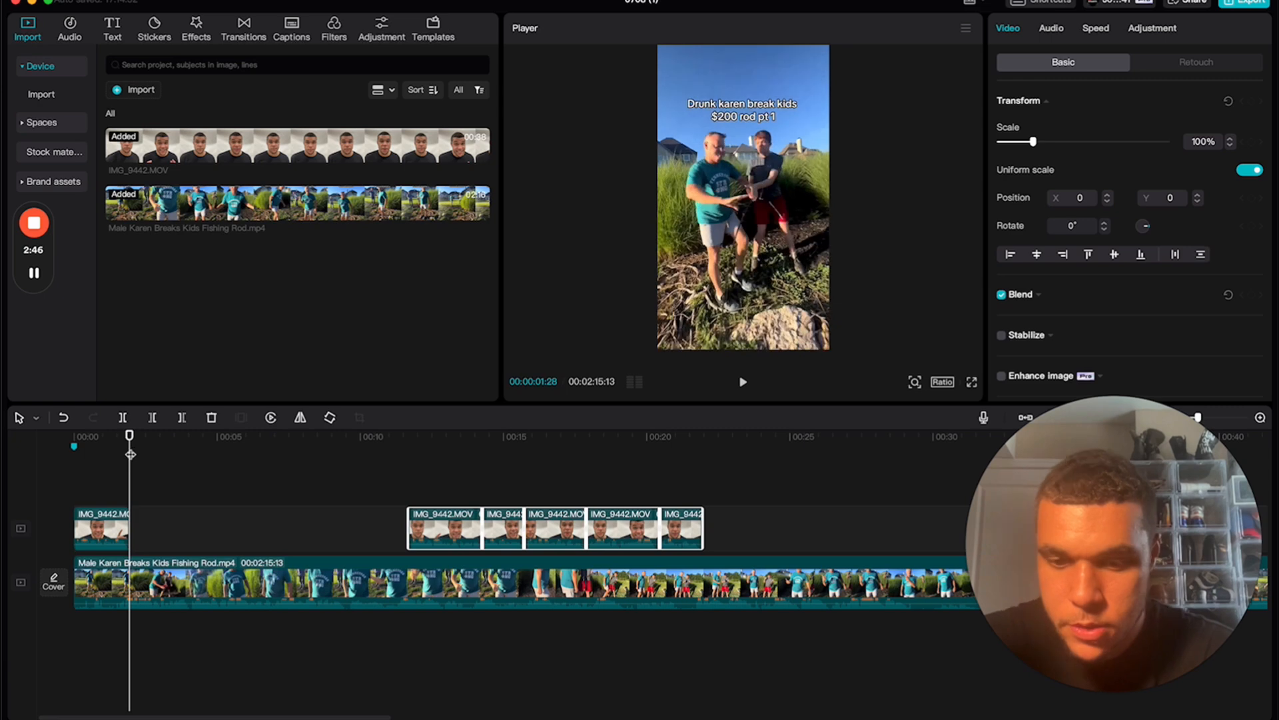
{"action": "left_click", "coordinate": [129, 584]}
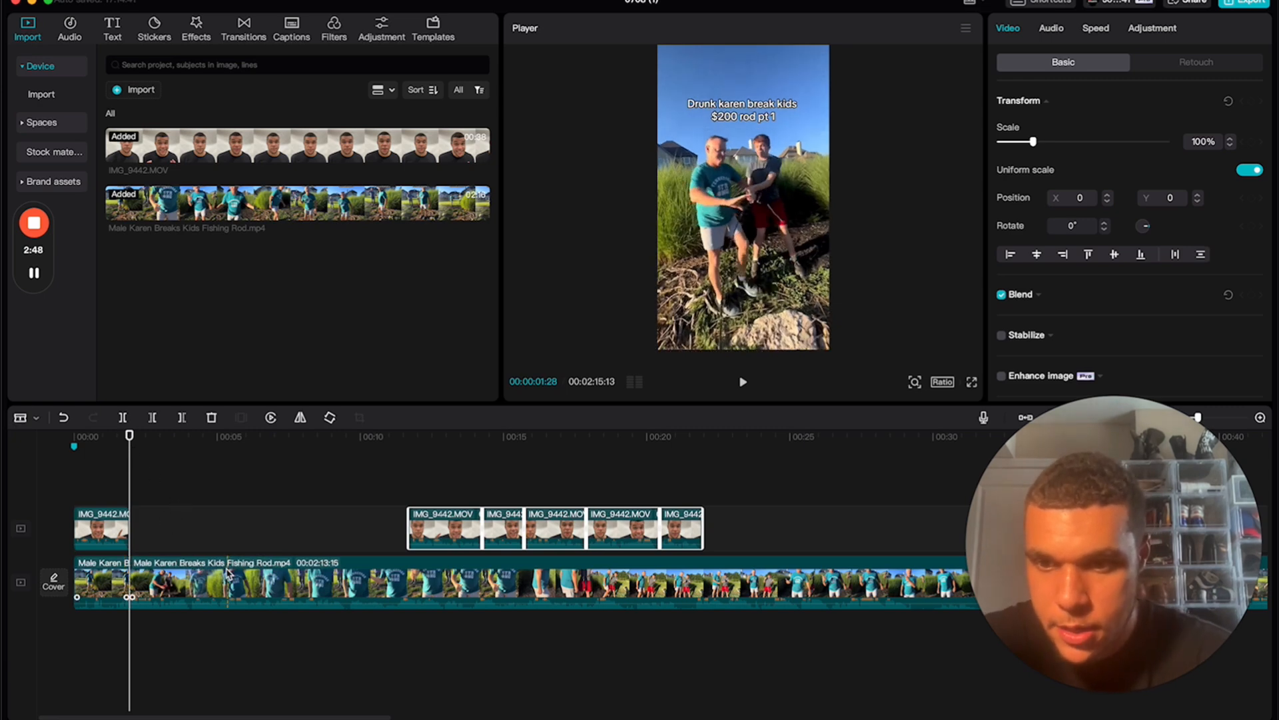
{"action": "left_click", "coordinate": [205, 570]}
{"action": "key", "text": "a"}
Delete the first piece of the fishing rod video and move the second piece to the timeline start
{"action": "left_click", "coordinate": [97, 578]}
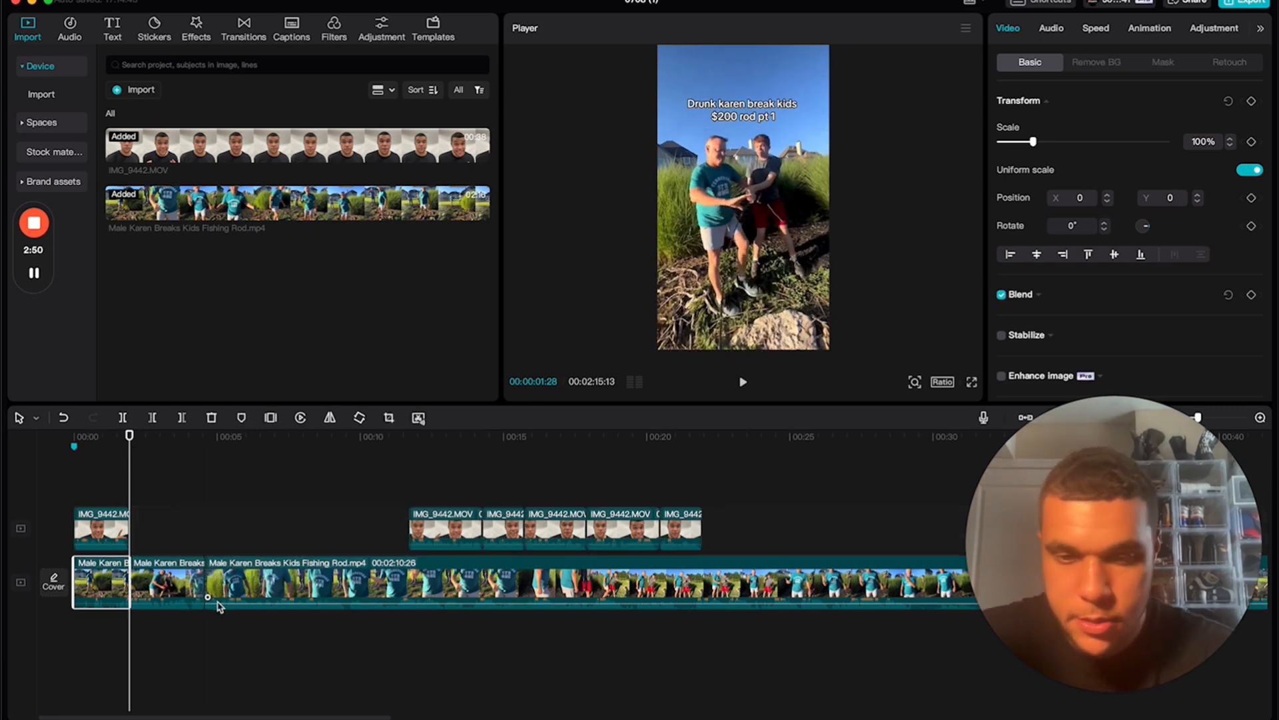
{"action": "key", "text": "Delete"}
{"action": "left_click_drag", "start_coordinate": [199, 590], "coordinate": [100, 602]}
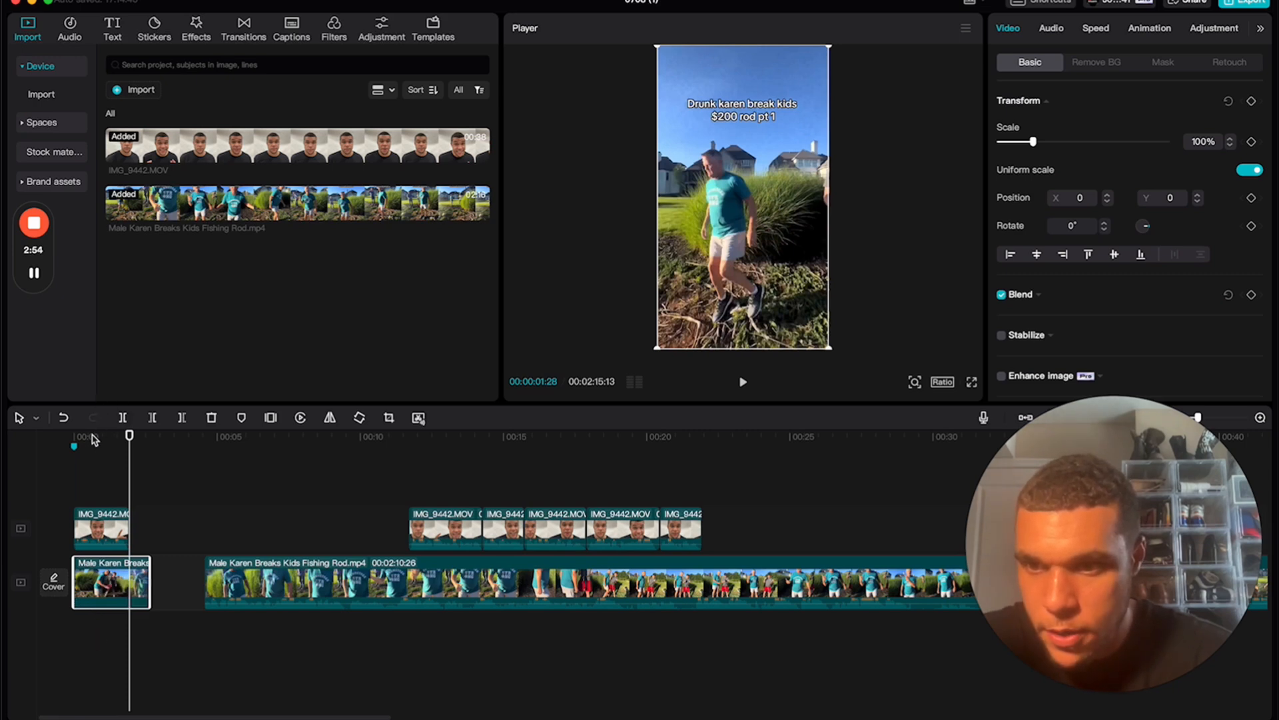
Lower the opening fishing rod clip's volume to −∞ dB and trim its end to match the talking segment above it
{"action": "left_click", "coordinate": [1052, 31]}
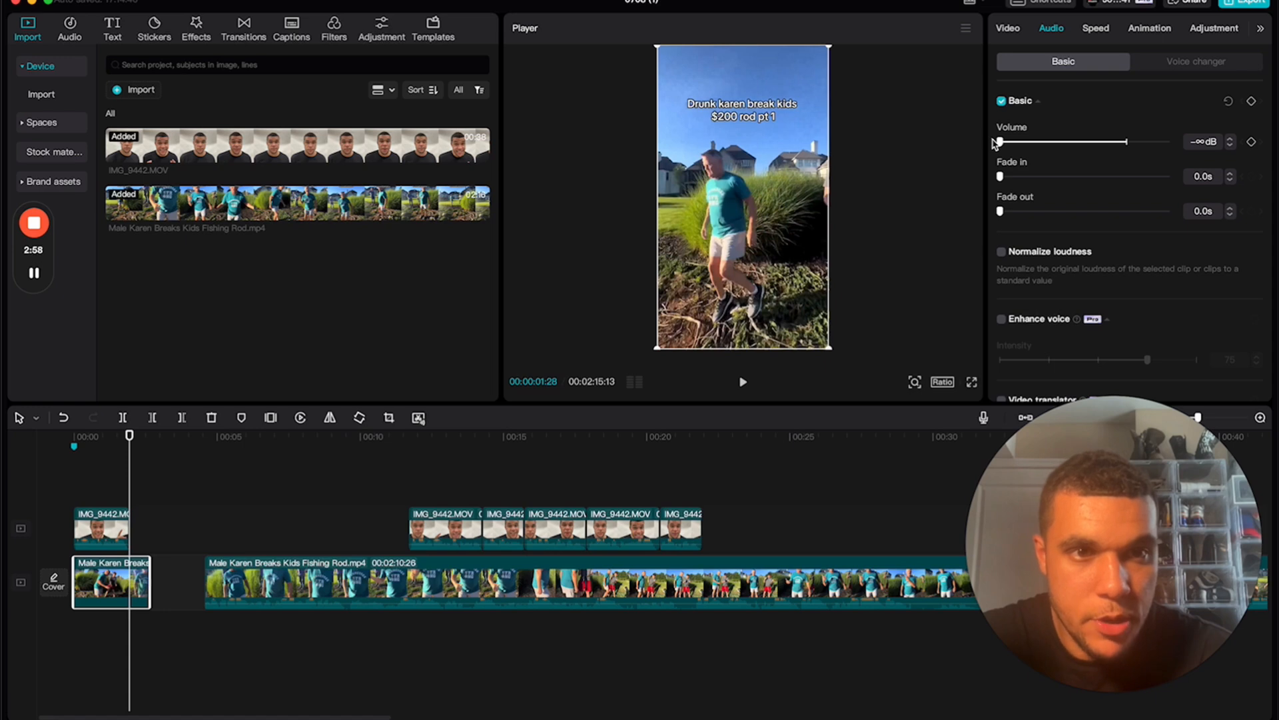
{"action": "mouse_move", "coordinate": [1016, 145]}
{"action": "left_mouse_down"}
{"action": "mouse_move", "coordinate": [1114, 140]}
{"action": "mouse_move", "coordinate": [934, 177]}
{"action": "mouse_move", "coordinate": [1151, 134]}
{"action": "mouse_move", "coordinate": [995, 146]}
{"action": "left_mouse_up"}
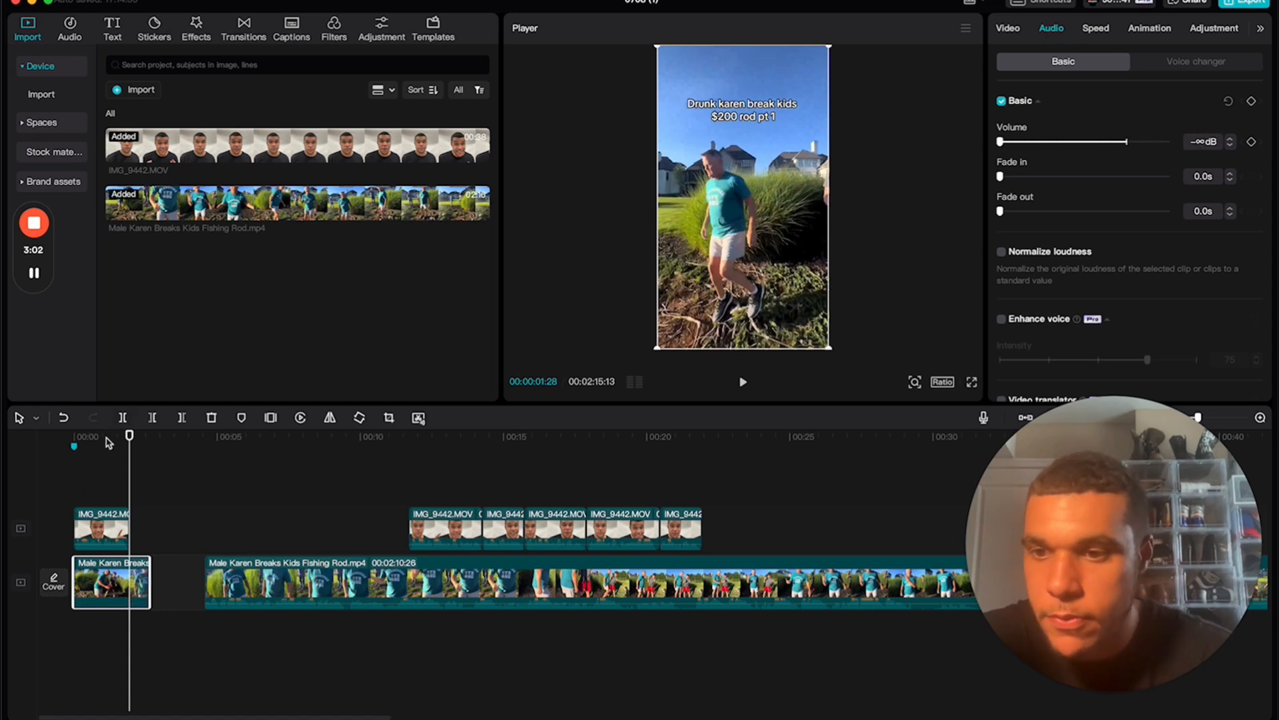
{"action": "left_click_drag", "start_coordinate": [106, 438], "coordinate": [73, 437]}
{"action": "key", "text": "space"}
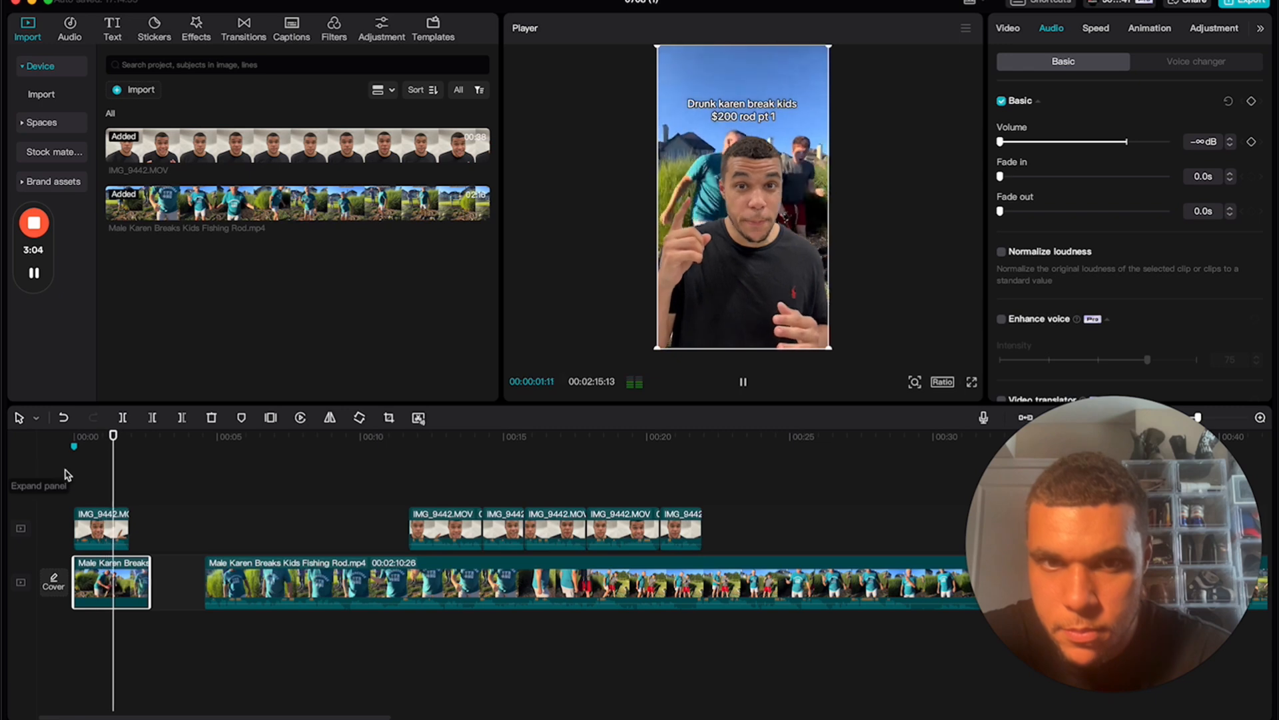
{"action": "key", "text": "space"}
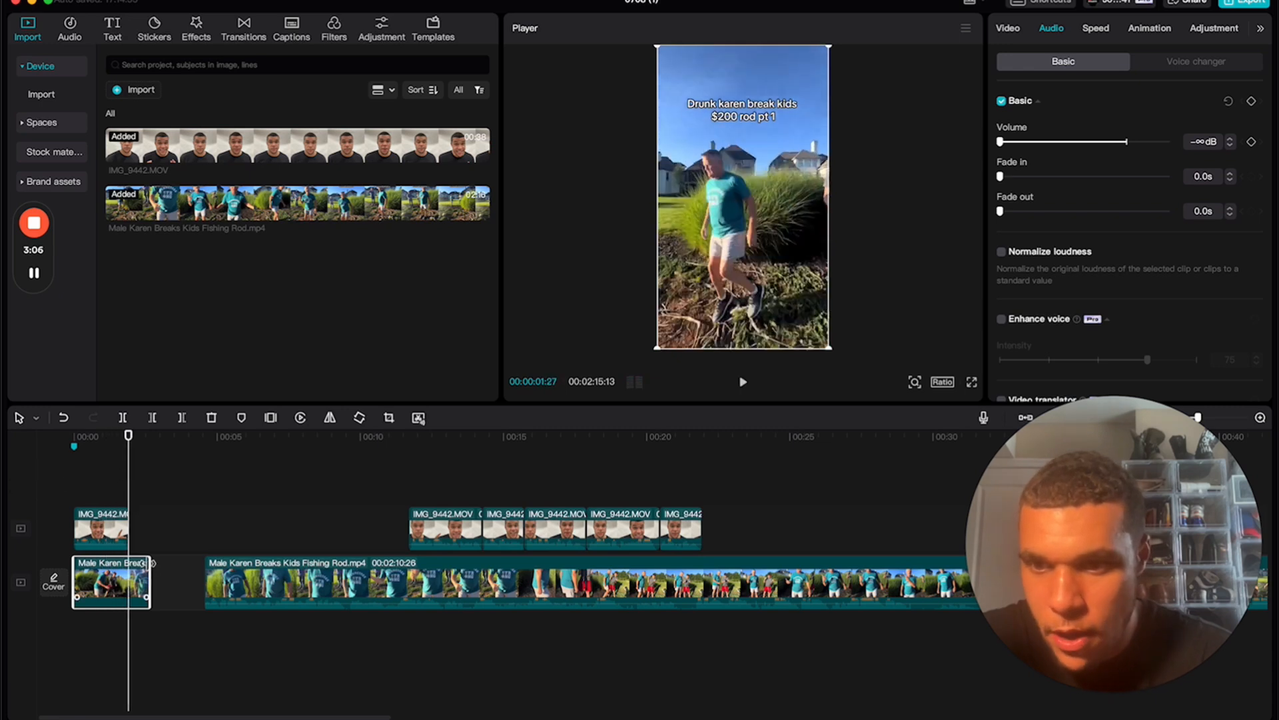
{"action": "left_click_drag", "start_coordinate": [150, 563], "coordinate": [129, 563]}
Tilt the first talking segment about 20° counterclockwise, position it in the frame's lower right corner, and preview it
{"action": "left_click_drag", "start_coordinate": [128, 435], "coordinate": [78, 445]}
{"action": "left_click", "coordinate": [96, 513]}
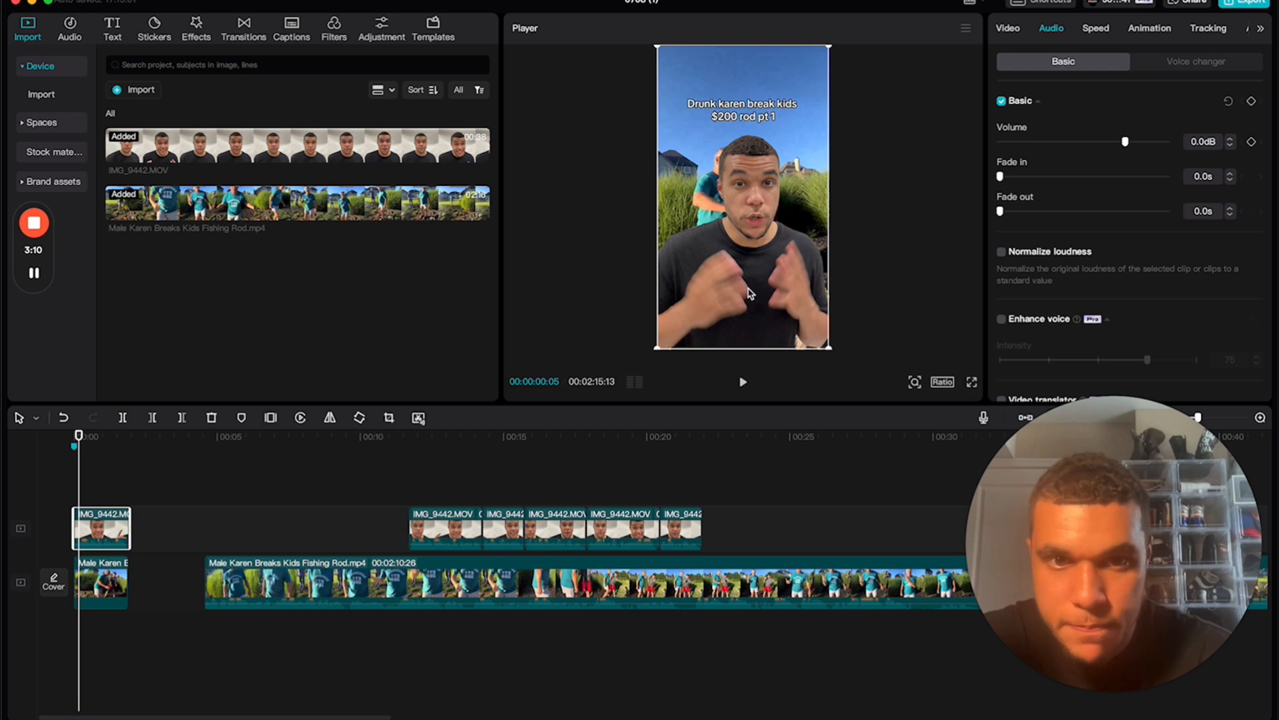
{"action": "left_click_drag", "start_coordinate": [749, 293], "coordinate": [845, 331]}
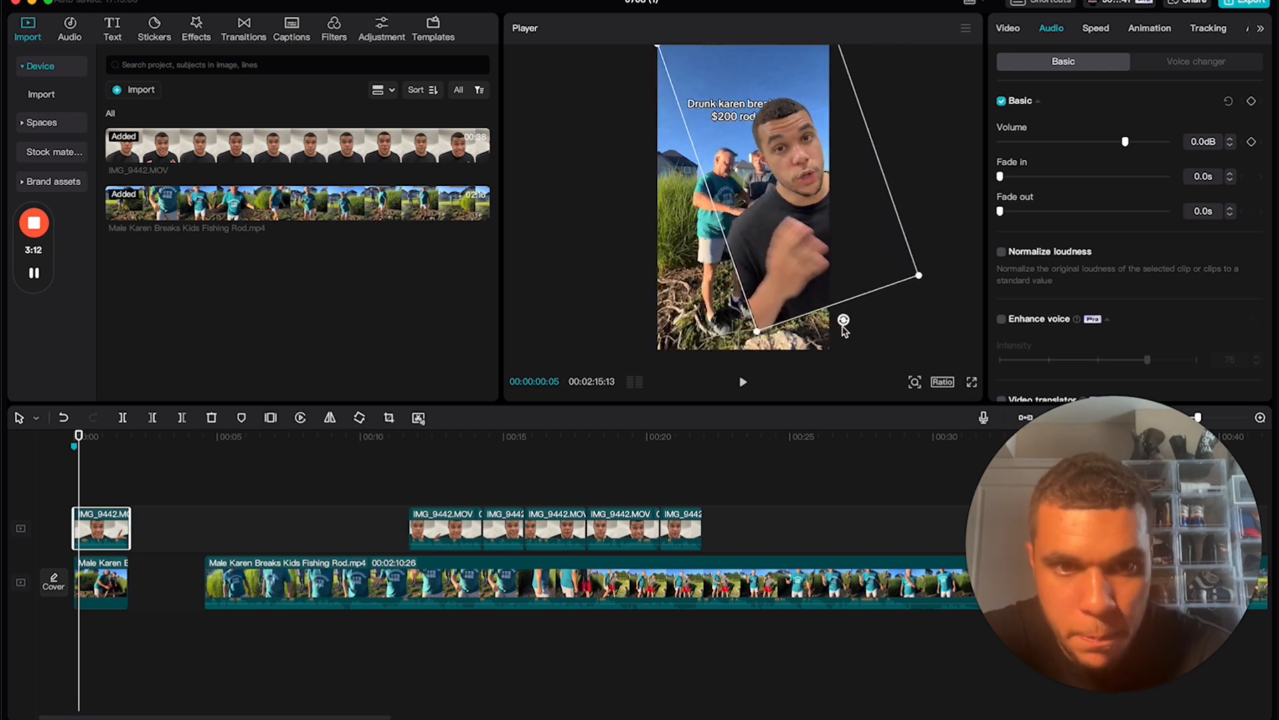
{"action": "left_click_drag", "start_coordinate": [786, 232], "coordinate": [777, 274]}
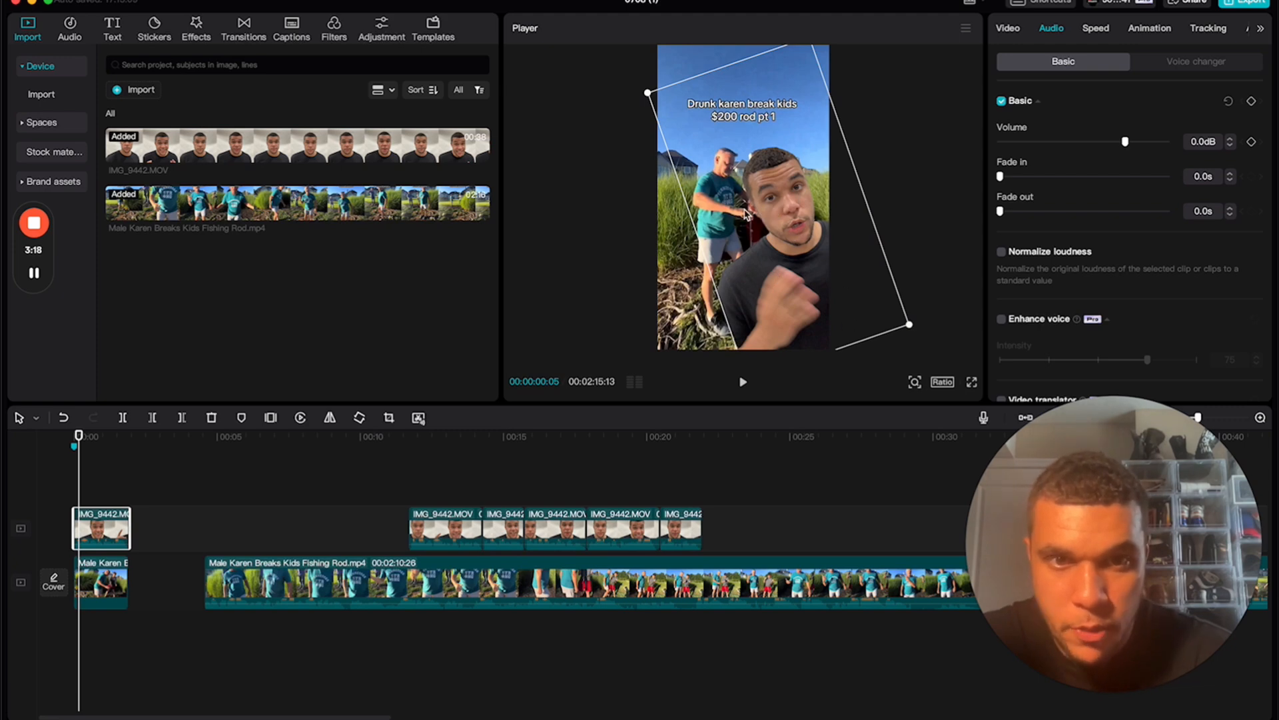
{"action": "key", "text": "space"}
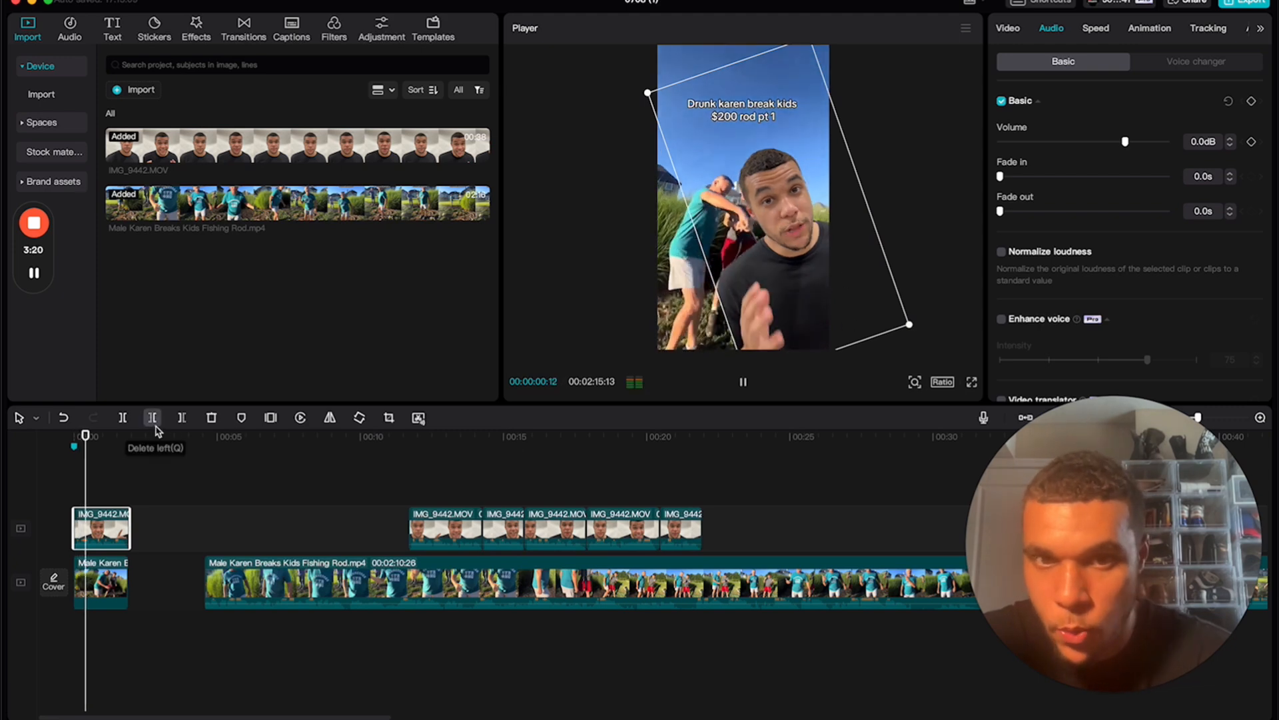
Close the gap by moving the long fishing rod clip directly behind the opening clip, and play across the cut
{"action": "key", "text": "space"}
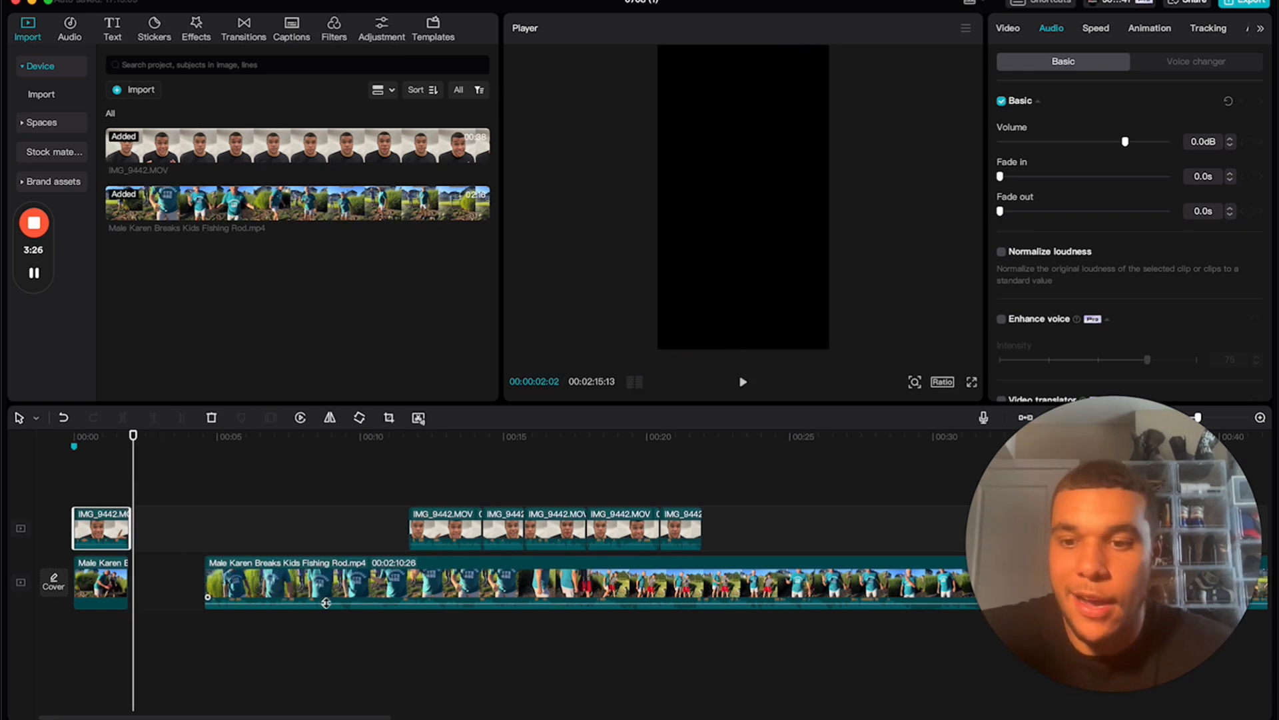
{"action": "left_click_drag", "start_coordinate": [227, 573], "coordinate": [128, 573]}
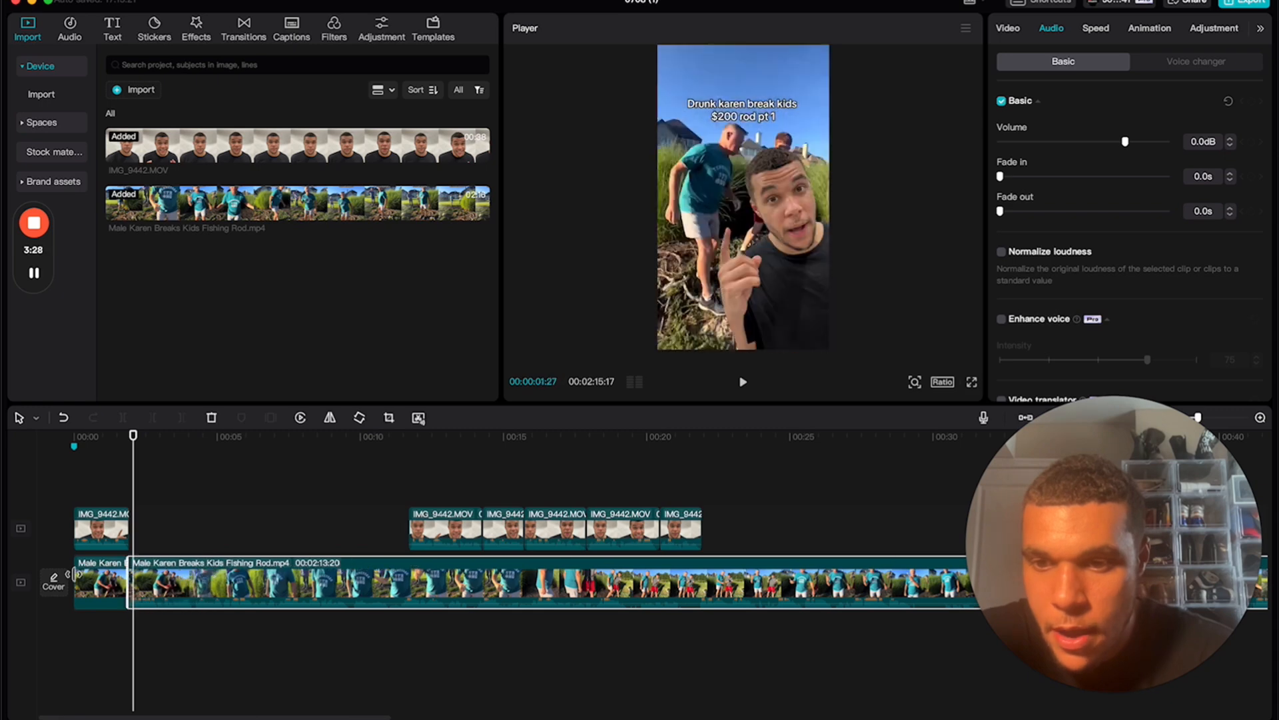
{"action": "left_click", "coordinate": [119, 445]}
{"action": "key", "text": "space"}
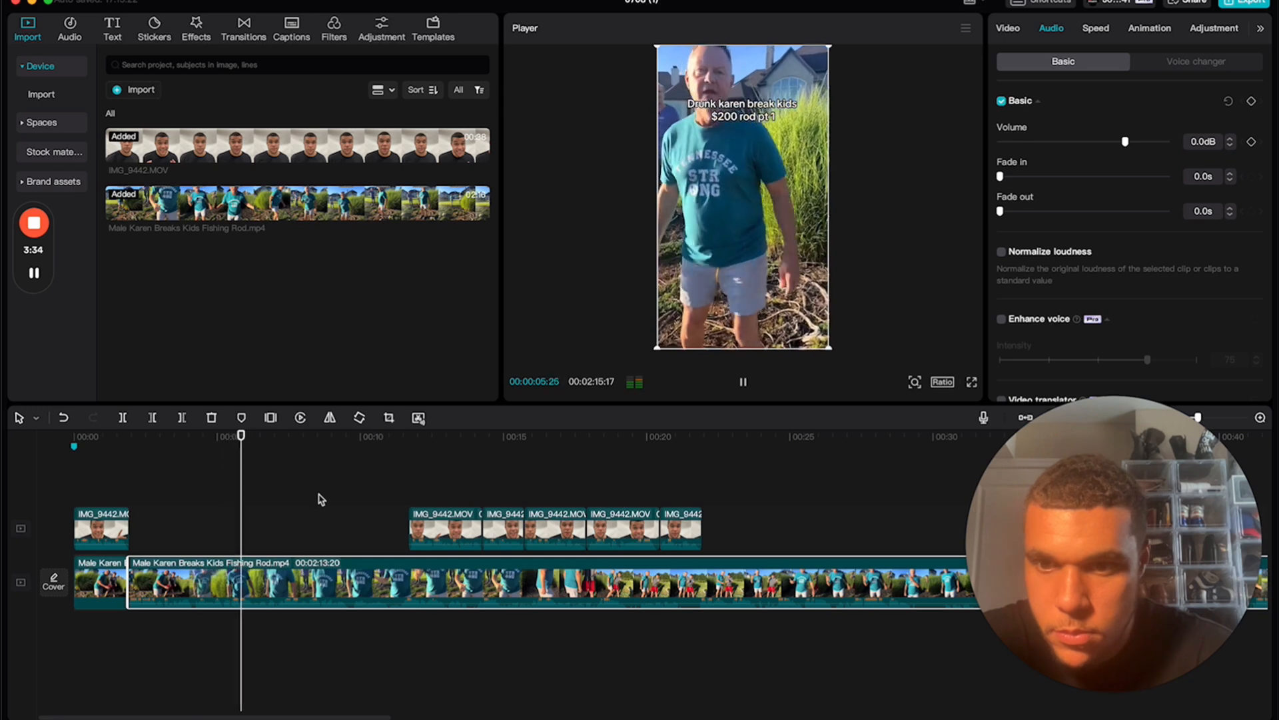
Place the second talking segment at 00:00:11:11 and shift the four talking segments behind it to about 25.6 s
{"action": "scroll", "coordinate": [323, 518], "scroll_direction": "right", "scroll_amount": 3}
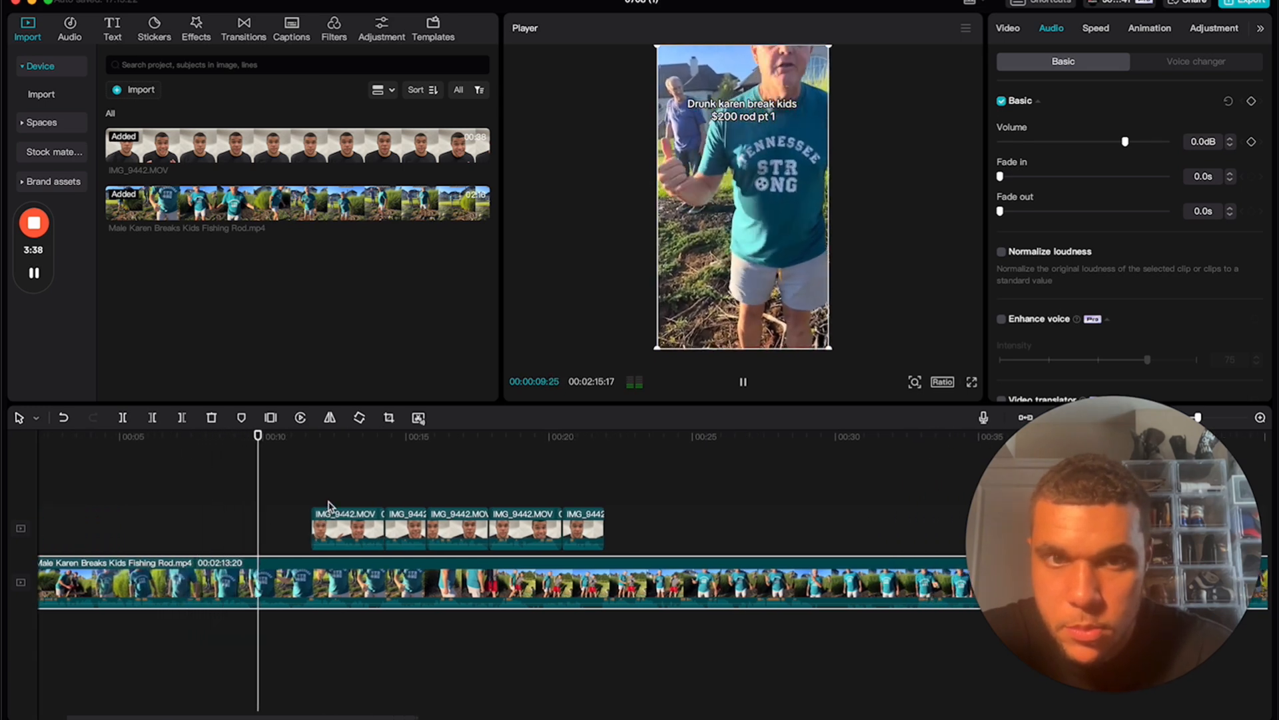
{"action": "left_click", "coordinate": [366, 528]}
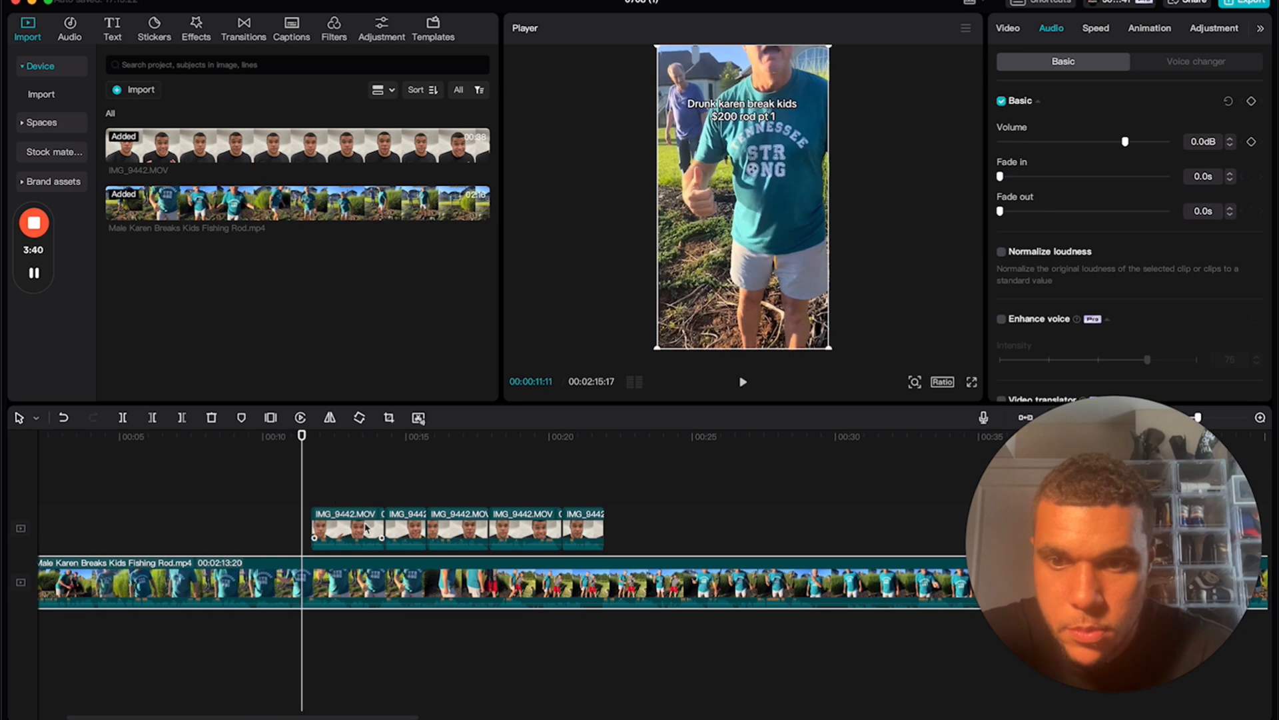
{"action": "left_click_drag", "start_coordinate": [351, 532], "coordinate": [343, 531]}
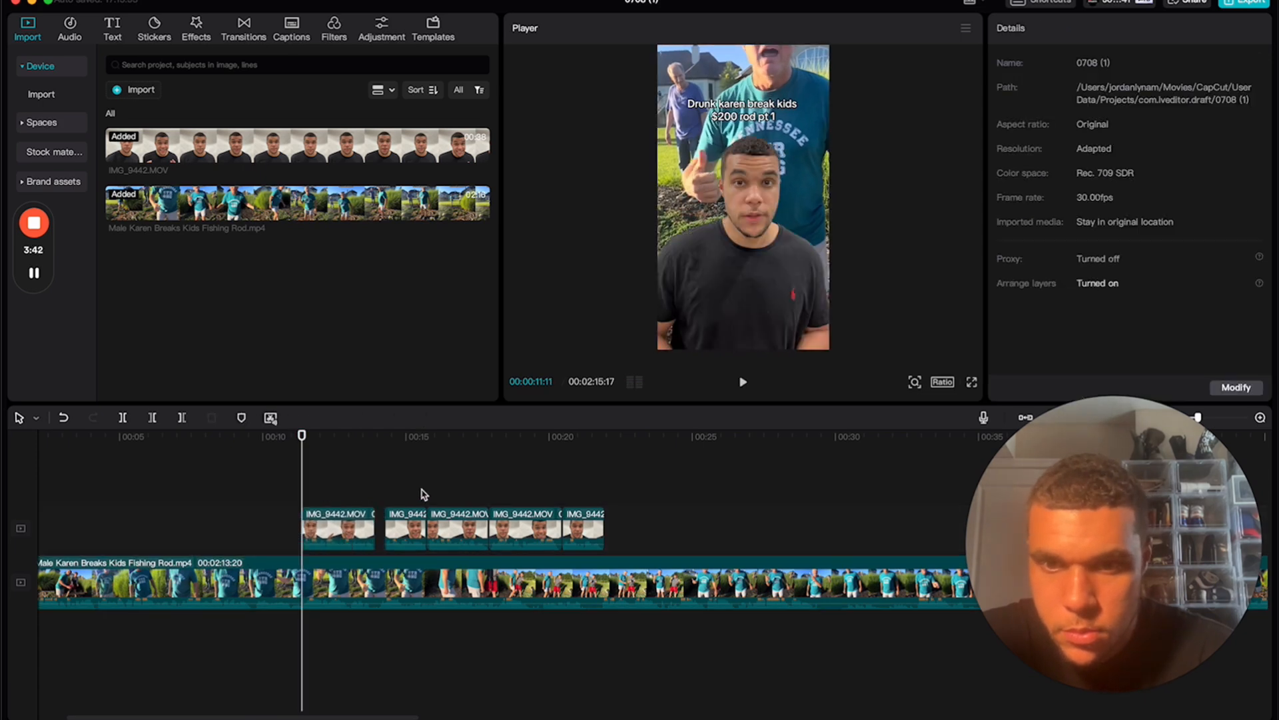
{"action": "left_click_drag", "start_coordinate": [423, 494], "coordinate": [612, 533]}
{"action": "left_click_drag", "start_coordinate": [458, 519], "coordinate": [786, 524]}
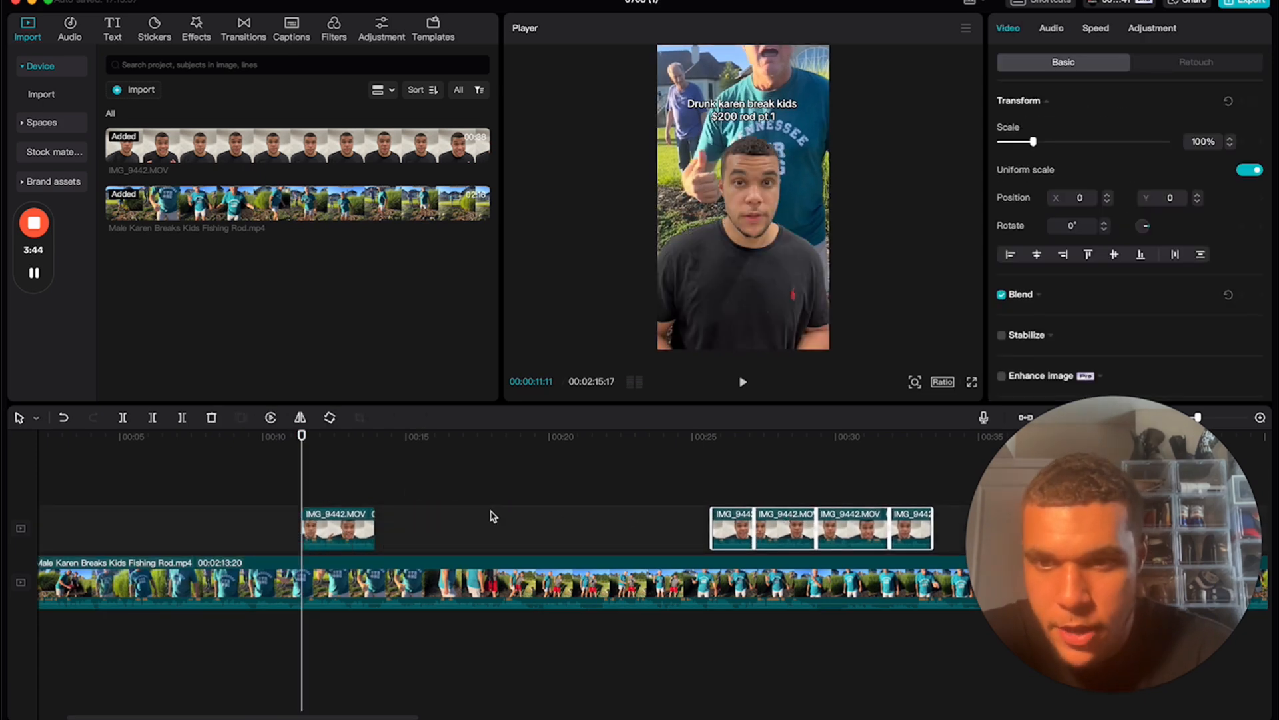
Split the fishing rod video at 00:00:11:11, where the second talking segment starts, and preview from there
{"action": "scroll", "coordinate": [493, 516], "scroll_direction": "left", "scroll_amount": 3}
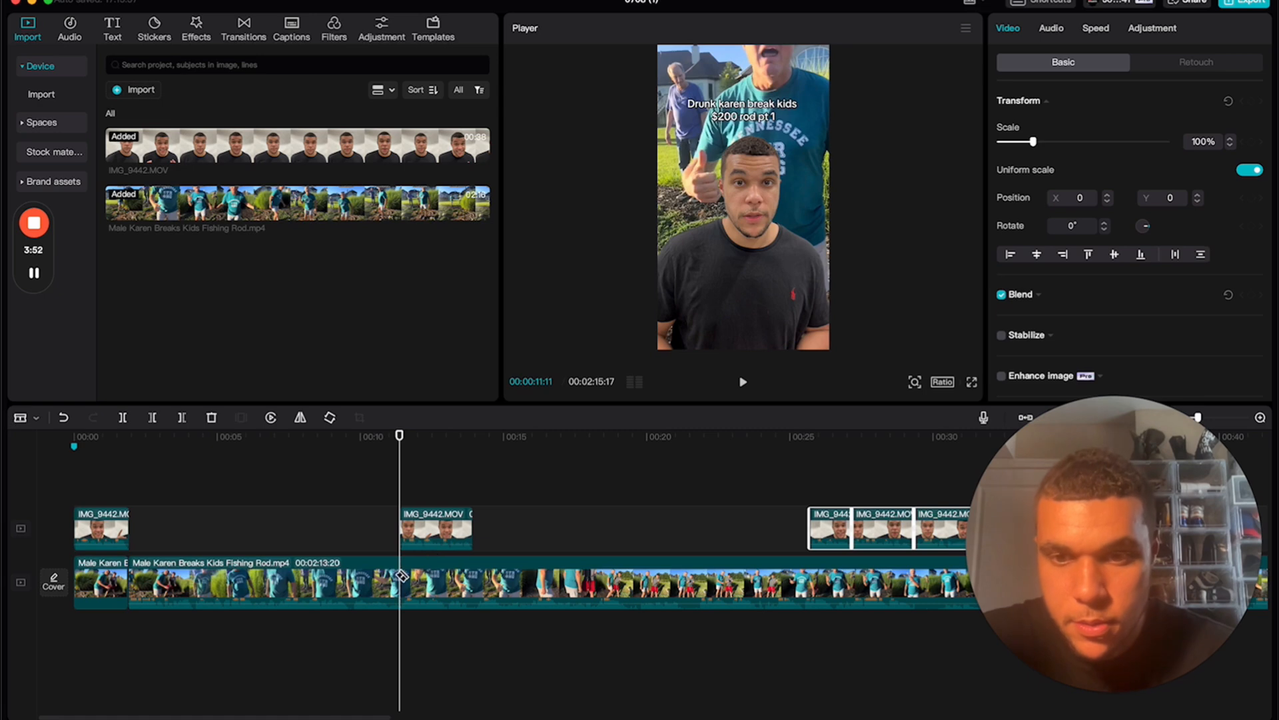
{"action": "left_click", "coordinate": [400, 576]}
{"action": "key", "text": "space"}
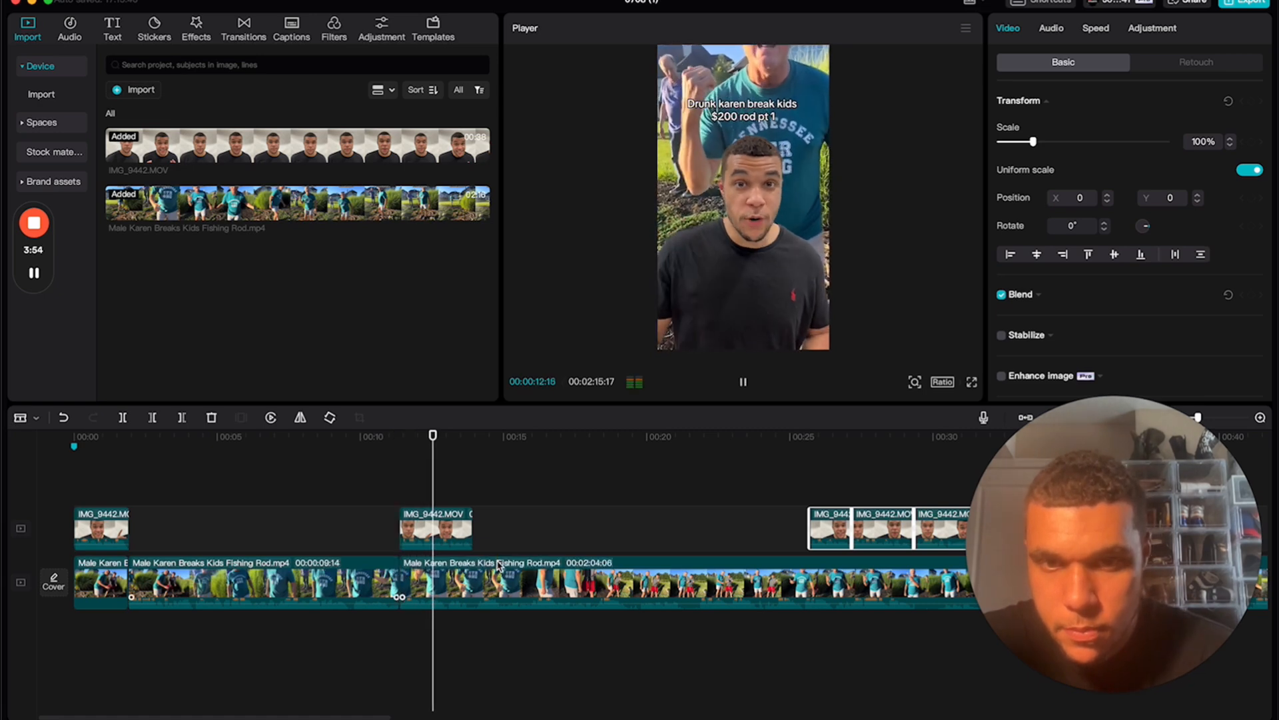
{"action": "key", "text": "space"}
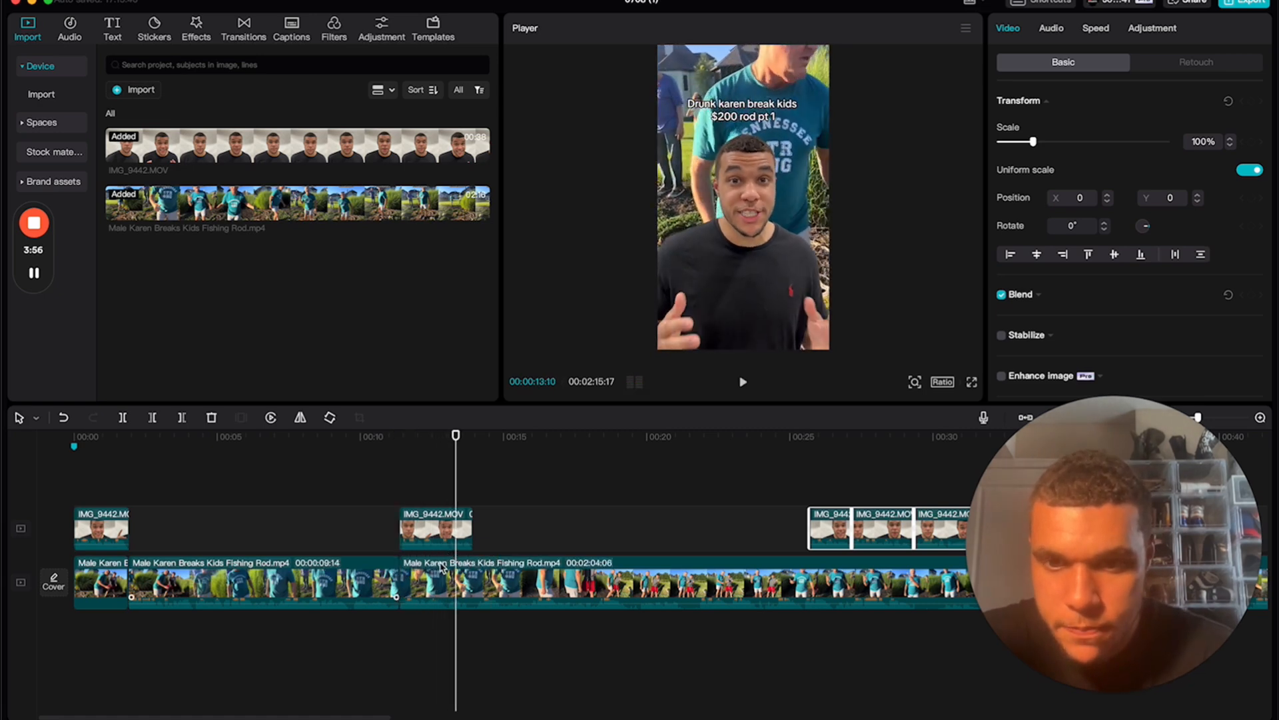
Move the second talking segment to start at 00:00:13:00 and split the fishing rod video at that time
{"action": "left_click_drag", "start_coordinate": [440, 530], "coordinate": [591, 531]}
{"action": "left_click", "coordinate": [387, 450]}
{"action": "key", "text": "space"}
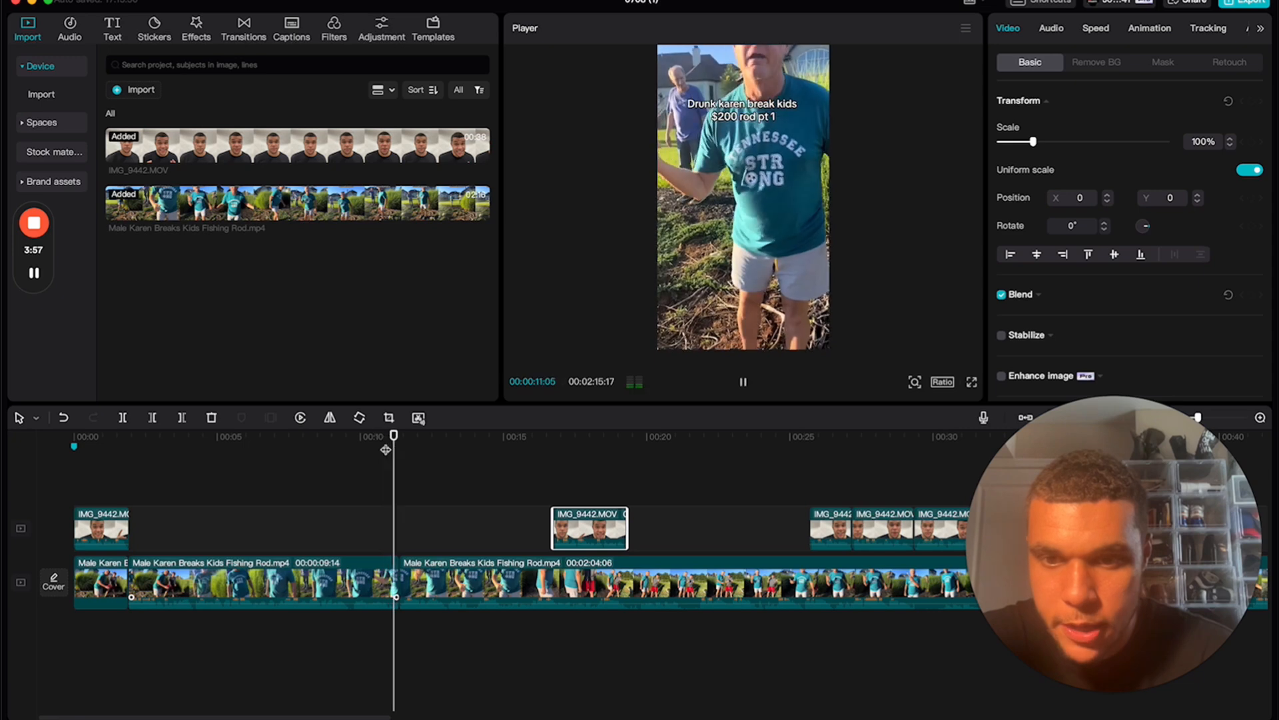
{"action": "key", "text": "space"}
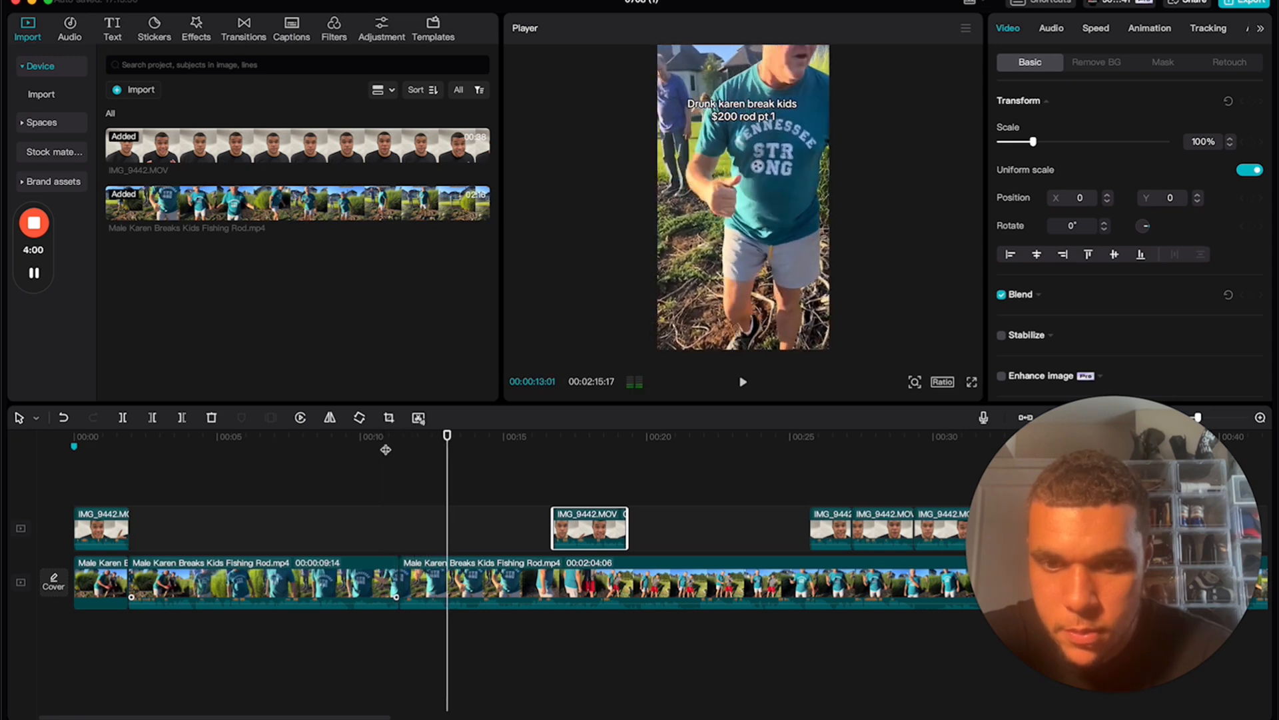
{"action": "left_click_drag", "start_coordinate": [448, 440], "coordinate": [446, 440]}
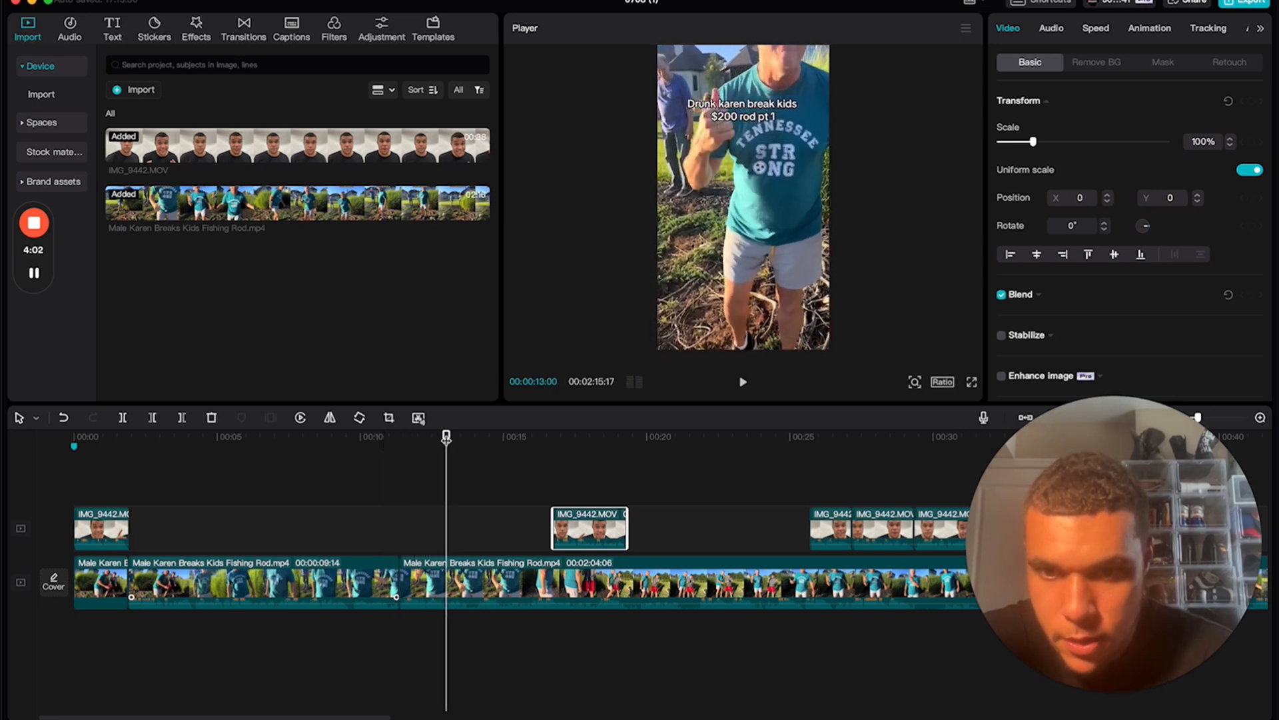
{"action": "left_click_drag", "start_coordinate": [609, 517], "coordinate": [502, 518]}
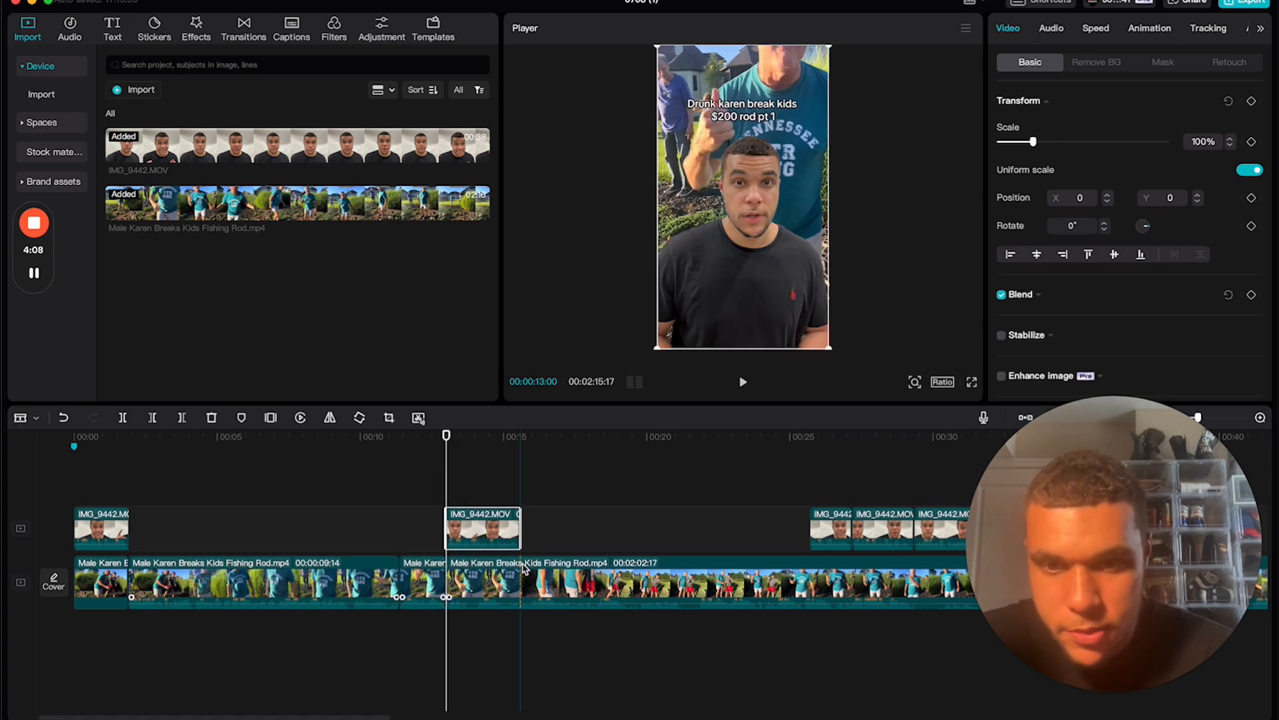
Split the fishing rod video where the second talking segment ends, lower the volume of the piece beneath it, and preview the section
{"action": "left_click_drag", "start_coordinate": [474, 603], "coordinate": [470, 635]}
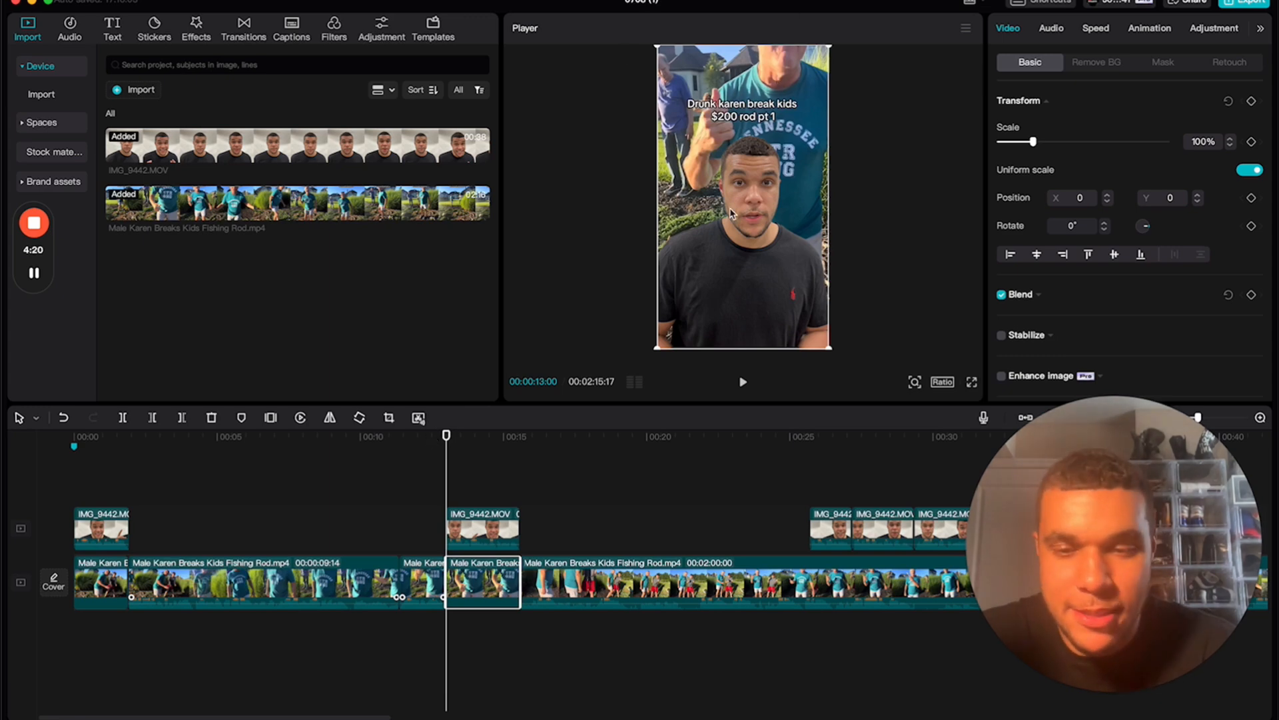
{"action": "left_click", "coordinate": [425, 447]}
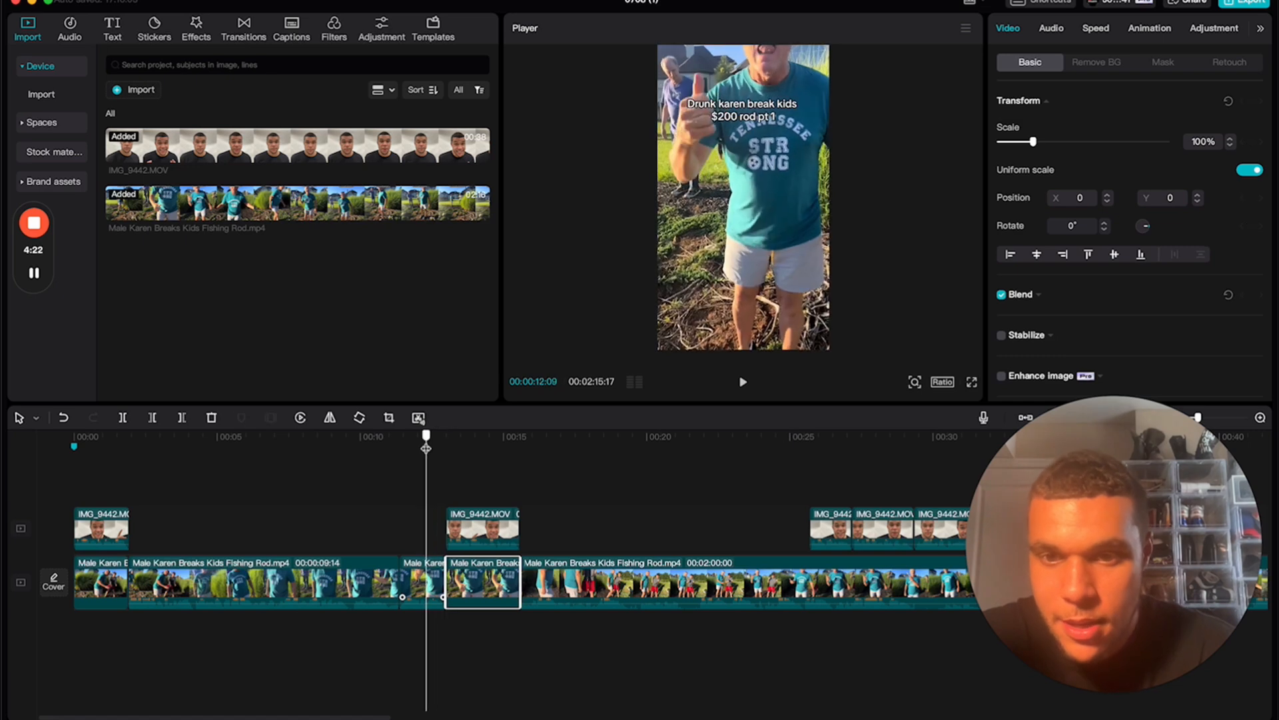
{"action": "key", "text": "space"}
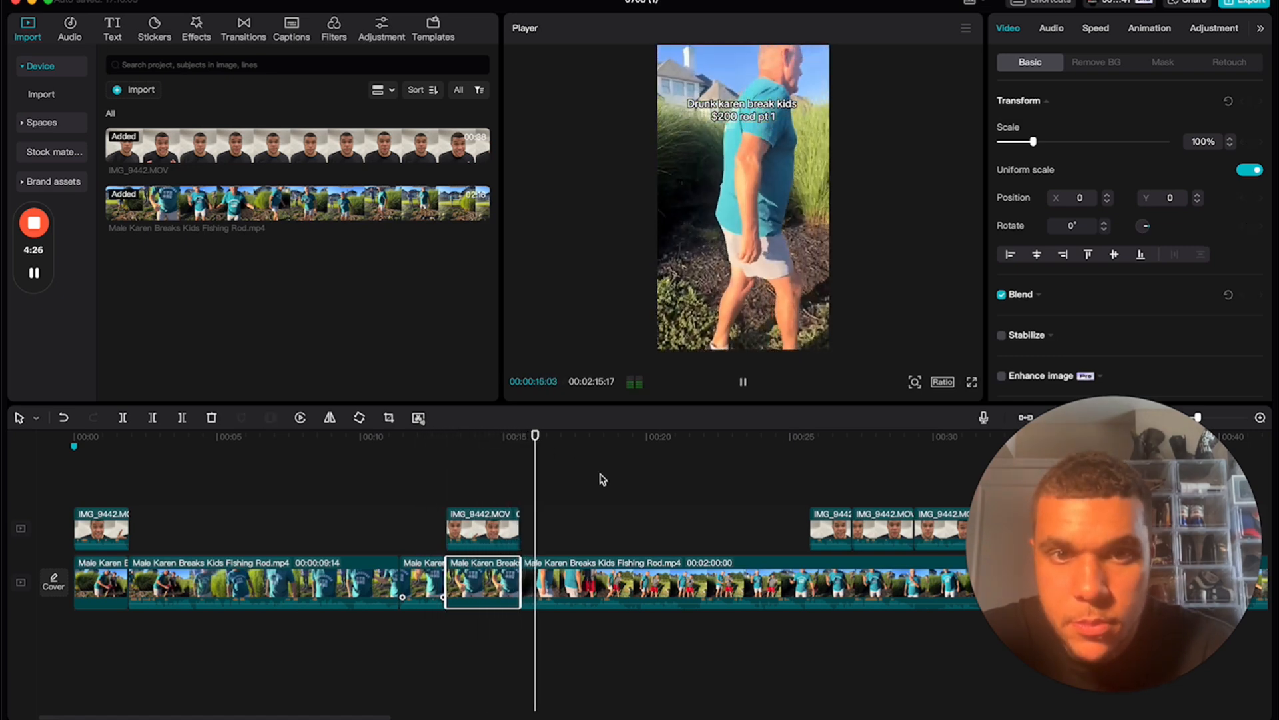
Find where the man walks down toward the camera and split the long fishing rod clip at 00:00:44:22
{"action": "scroll", "coordinate": [644, 532], "scroll_direction": "right", "scroll_amount": 4}
{"action": "scroll", "coordinate": [643, 532], "scroll_direction": "down", "scroll_amount": 6}
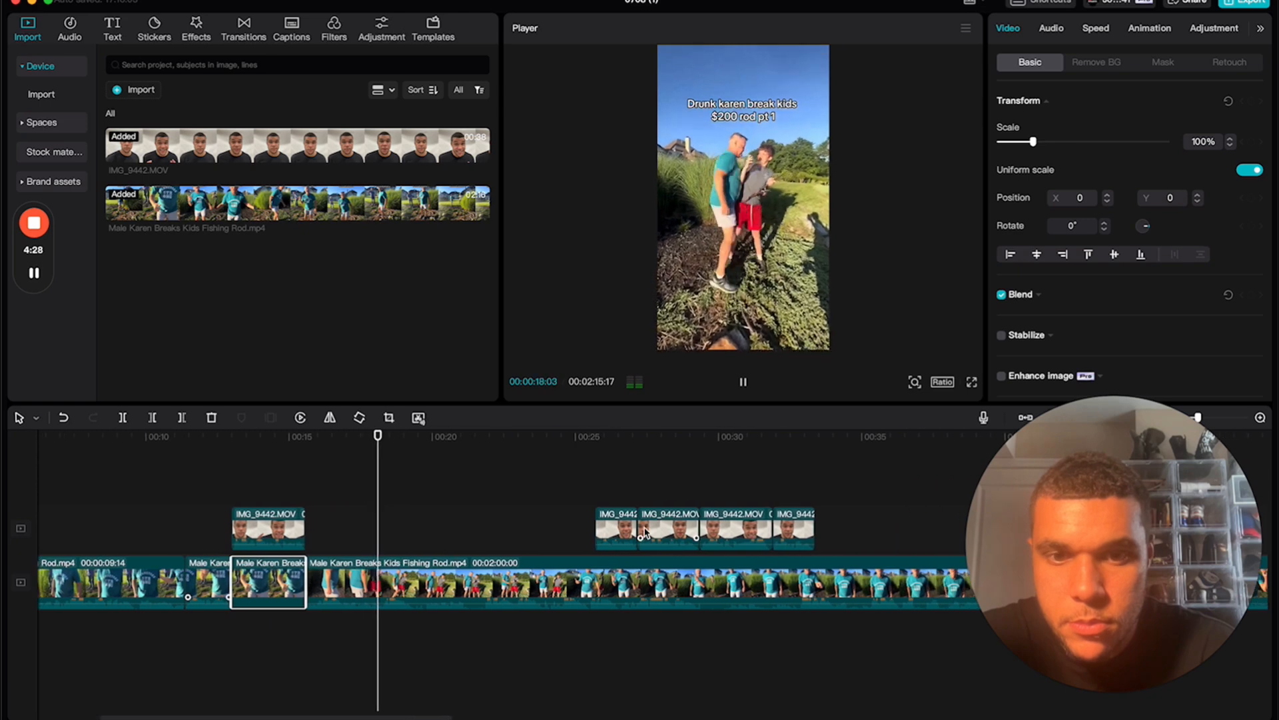
{"action": "scroll", "coordinate": [644, 532], "scroll_direction": "down", "scroll_amount": 5}
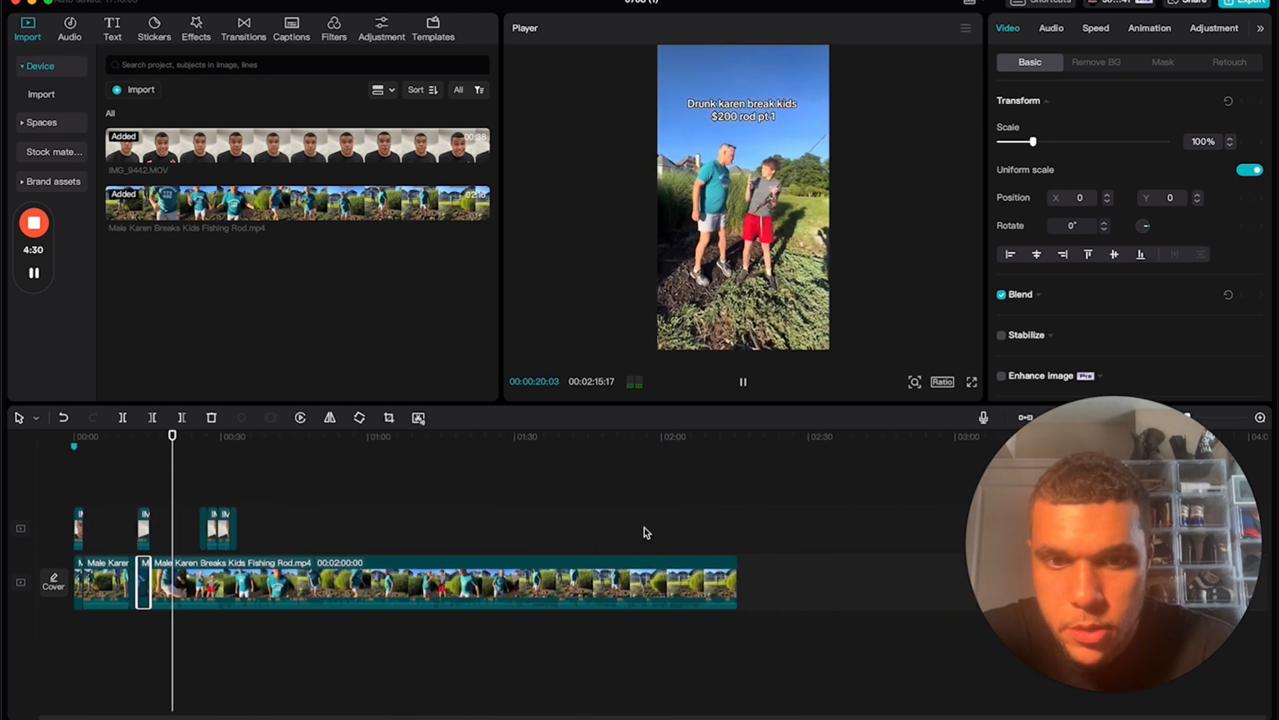
{"action": "key", "text": "space"}
{"action": "left_click_drag", "start_coordinate": [349, 440], "coordinate": [305, 439]}
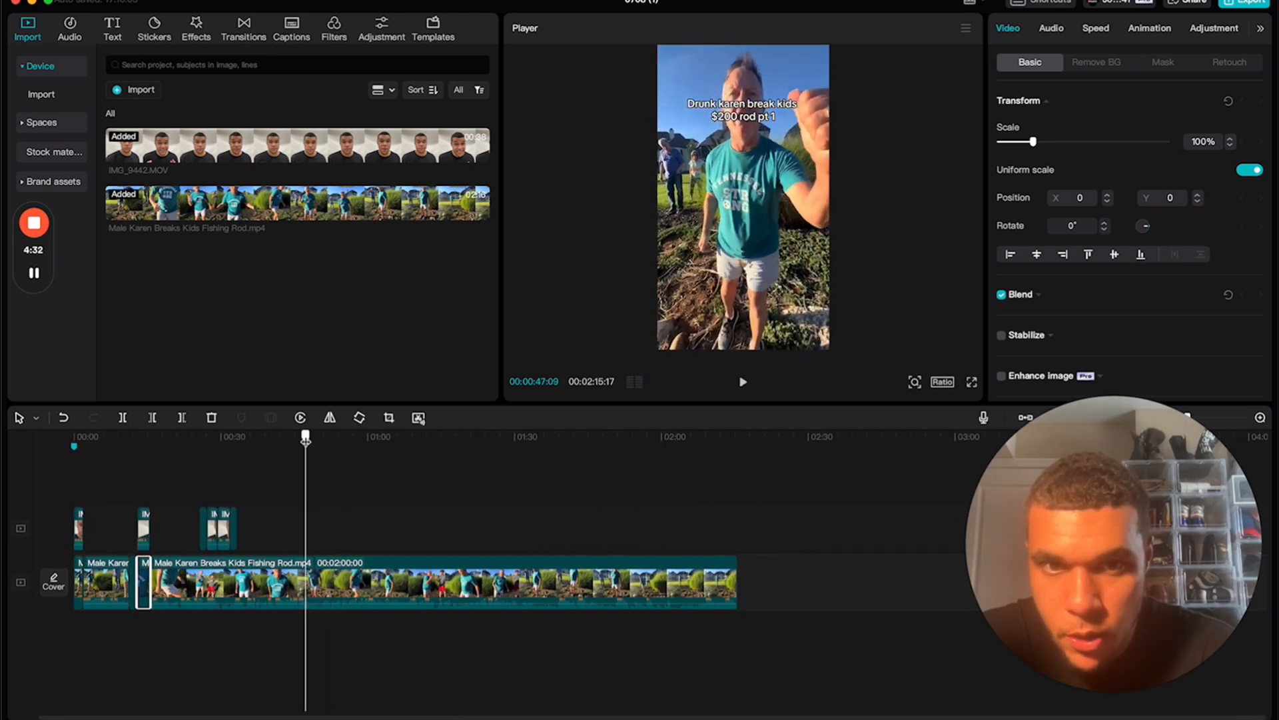
{"action": "key", "text": "space"}
{"action": "left_click", "coordinate": [300, 437]}
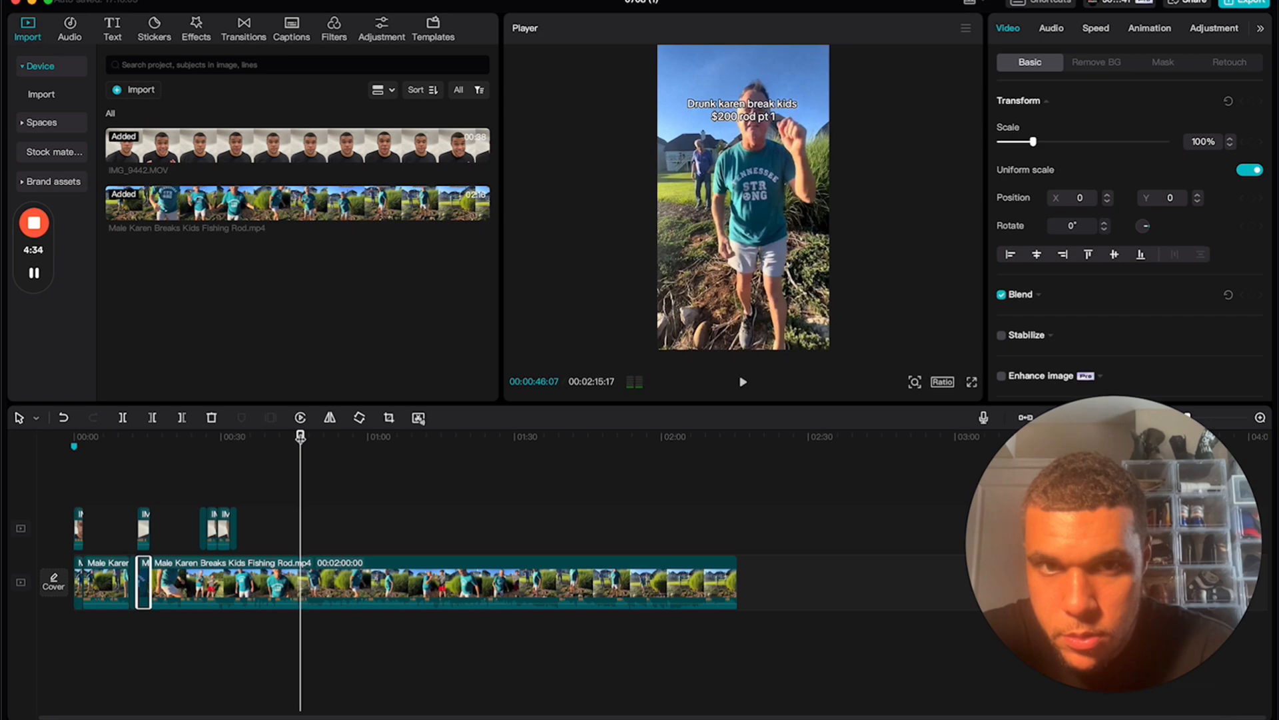
{"action": "scroll", "coordinate": [288, 499], "scroll_direction": "up", "scroll_amount": 6}
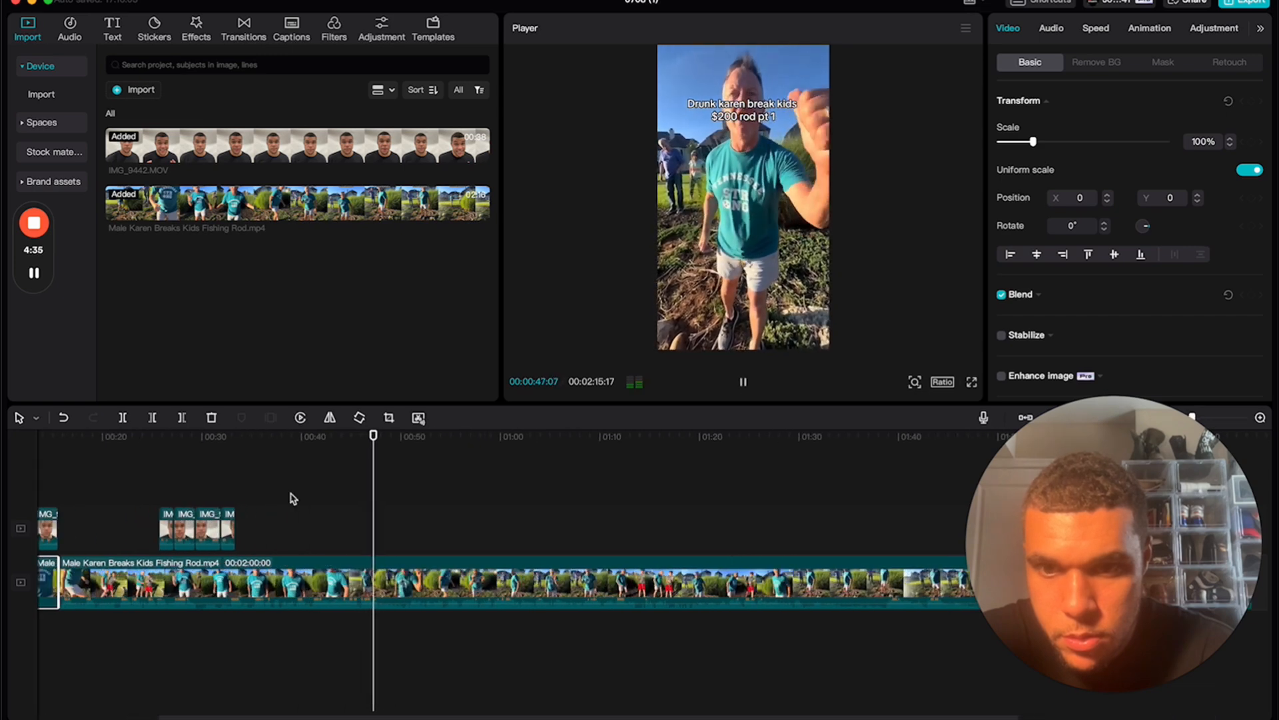
{"action": "left_click", "coordinate": [314, 446]}
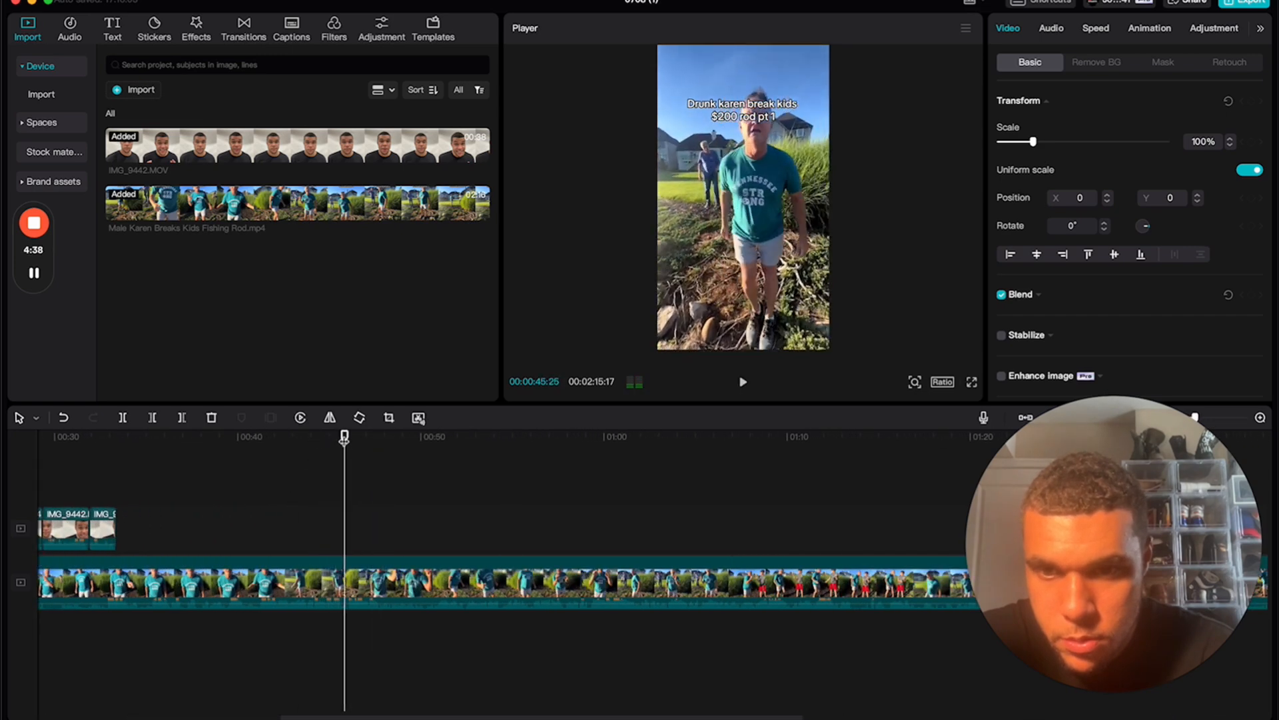
{"action": "left_click_drag", "start_coordinate": [344, 438], "coordinate": [329, 438]}
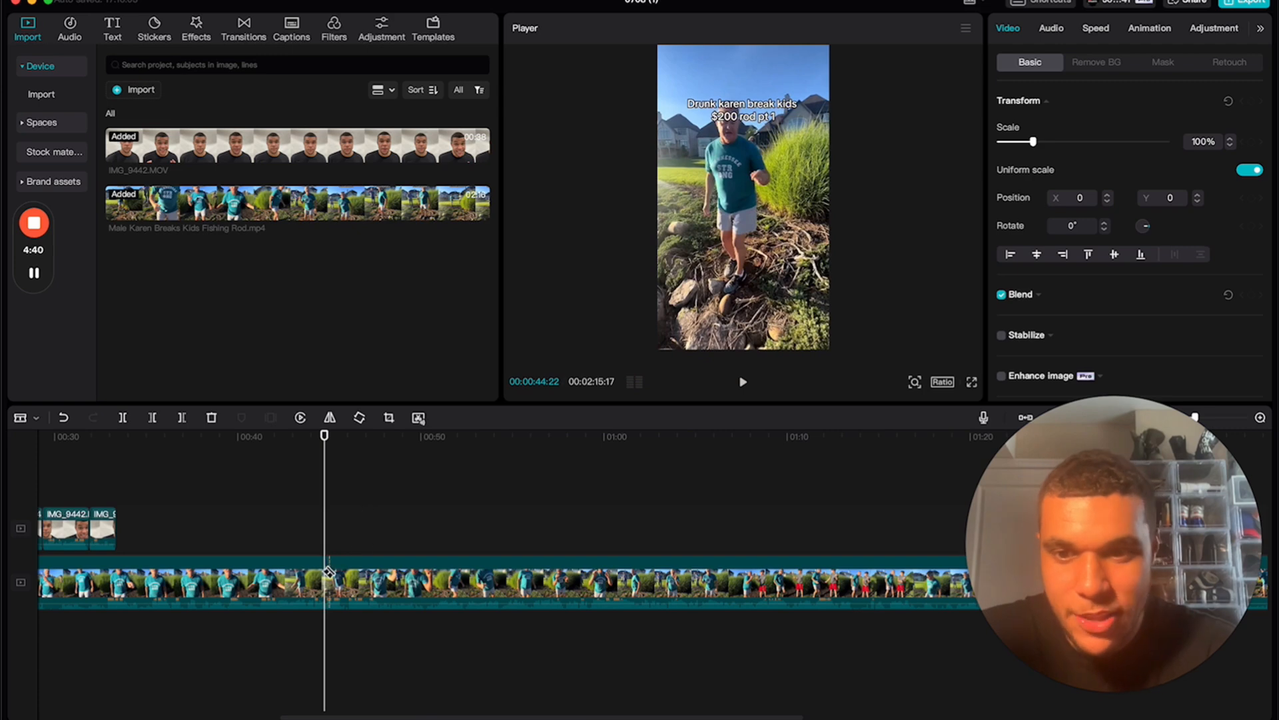
{"action": "left_click", "coordinate": [328, 572]}
{"action": "scroll", "coordinate": [536, 580], "scroll_direction": "left", "scroll_amount": 10}
{"action": "key", "text": "a"}
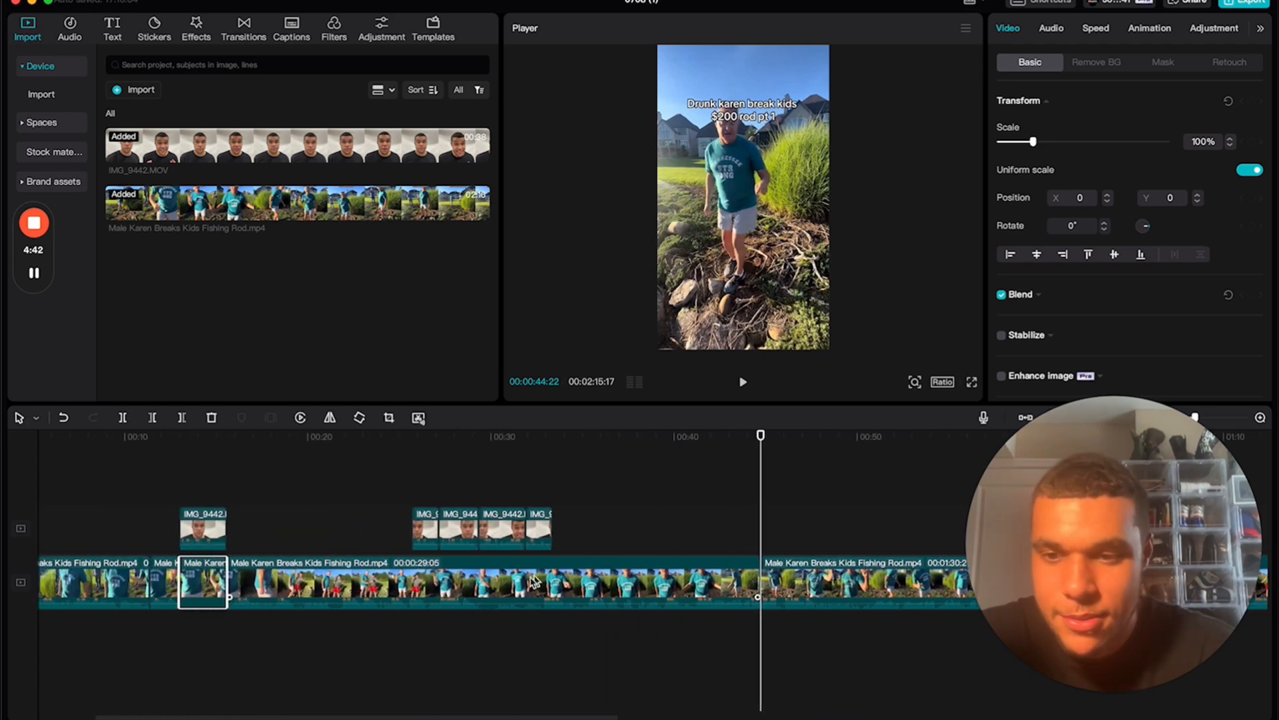
Delete the fishing rod piece before the 00:00:44:22 split and move the remaining clip directly behind the piece under the second talking segment
{"action": "left_click", "coordinate": [460, 578]}
{"action": "key", "text": "Delete"}
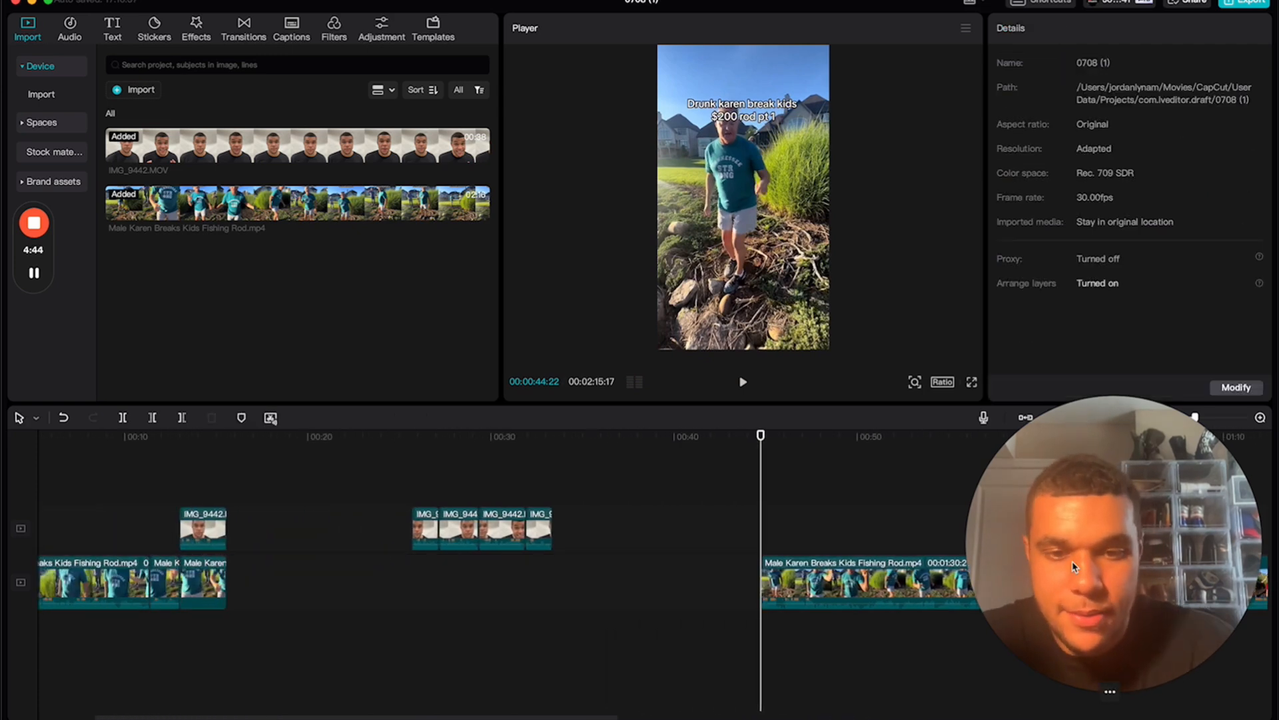
{"action": "left_click_drag", "start_coordinate": [818, 592], "coordinate": [286, 595]}
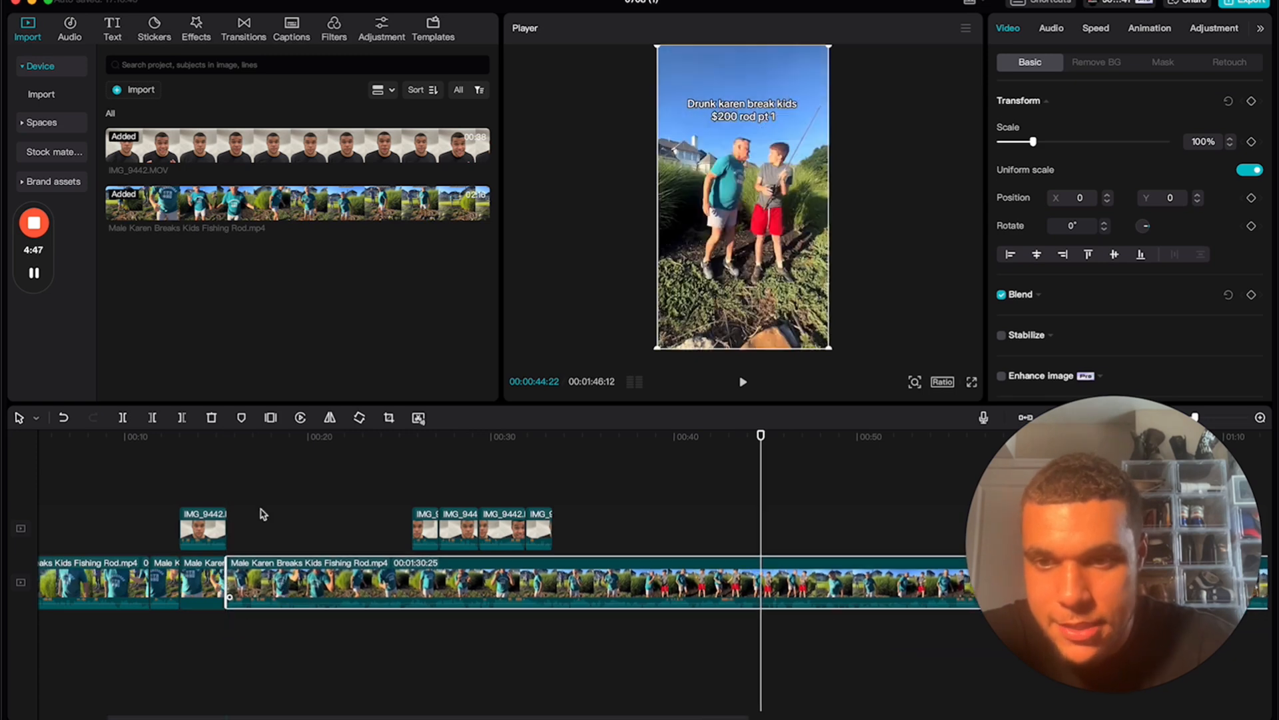
Play from the second talking segment's end and split the fishing rod video at 00:00:20:19
{"action": "left_click", "coordinate": [220, 442]}
{"action": "key", "text": "space"}
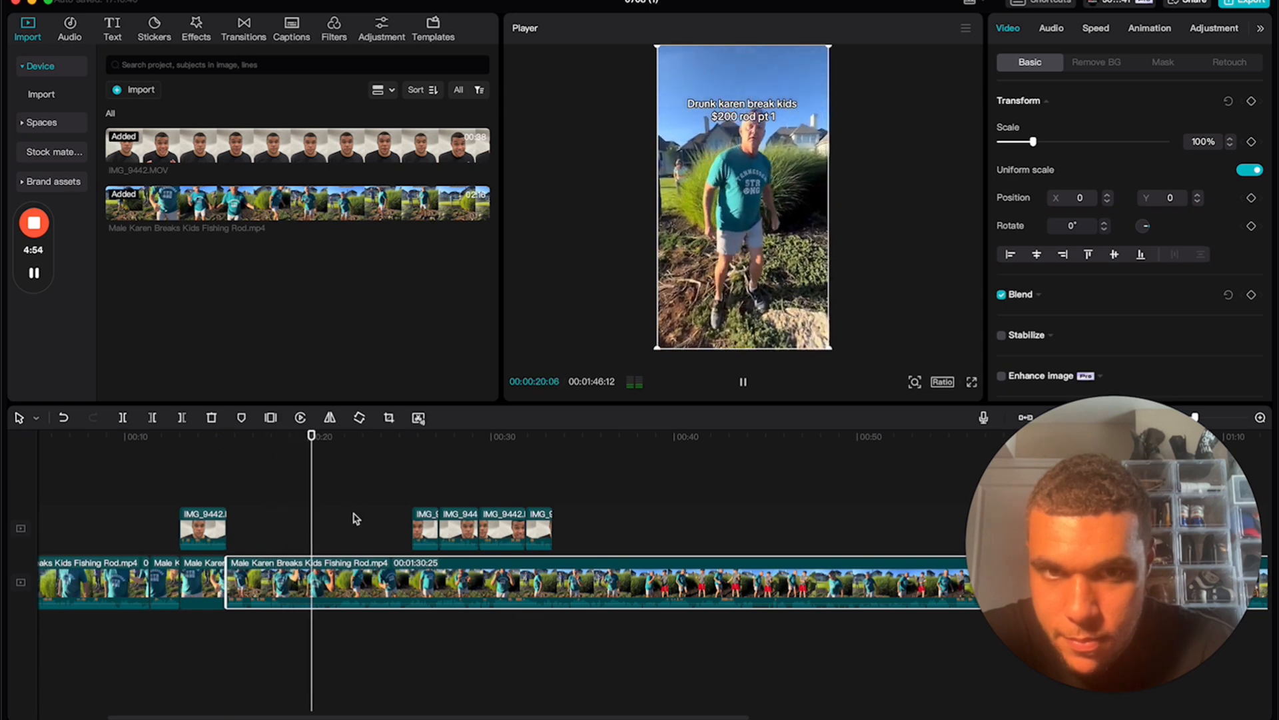
{"action": "key", "text": "space"}
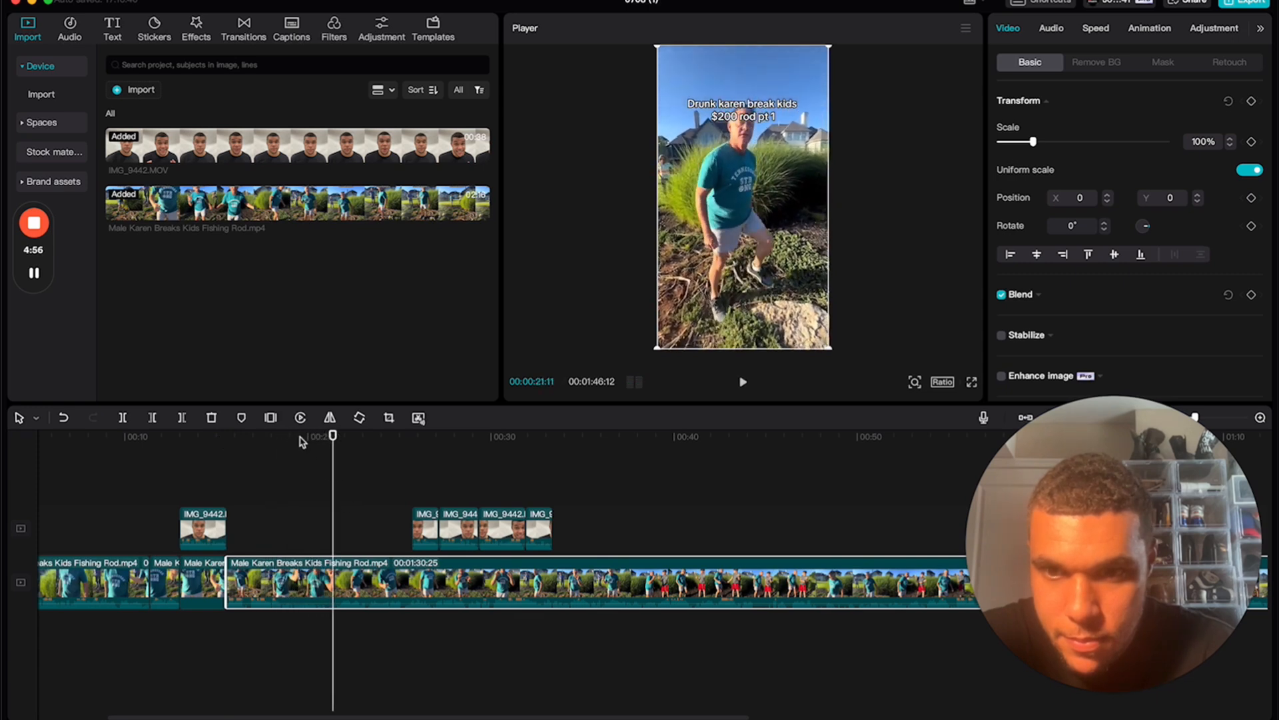
{"action": "left_click_drag", "start_coordinate": [332, 442], "coordinate": [319, 443]}
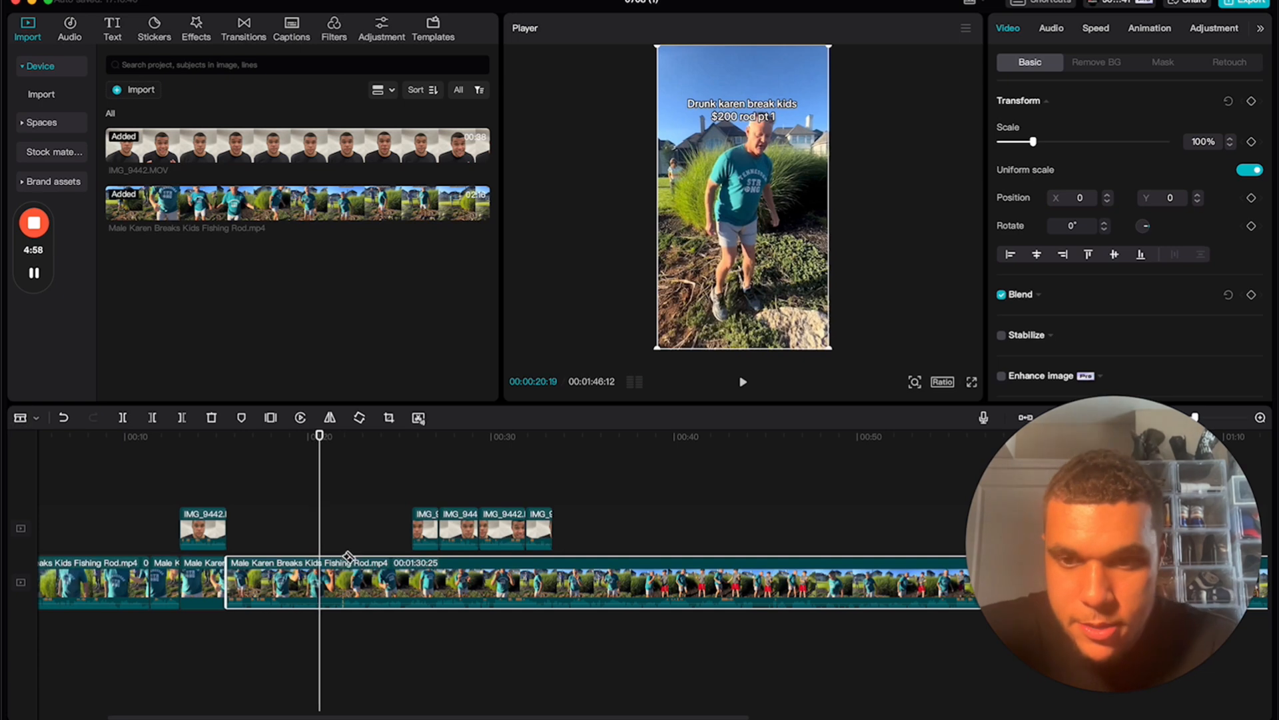
{"action": "left_click", "coordinate": [322, 574]}
{"action": "key", "text": "a"}
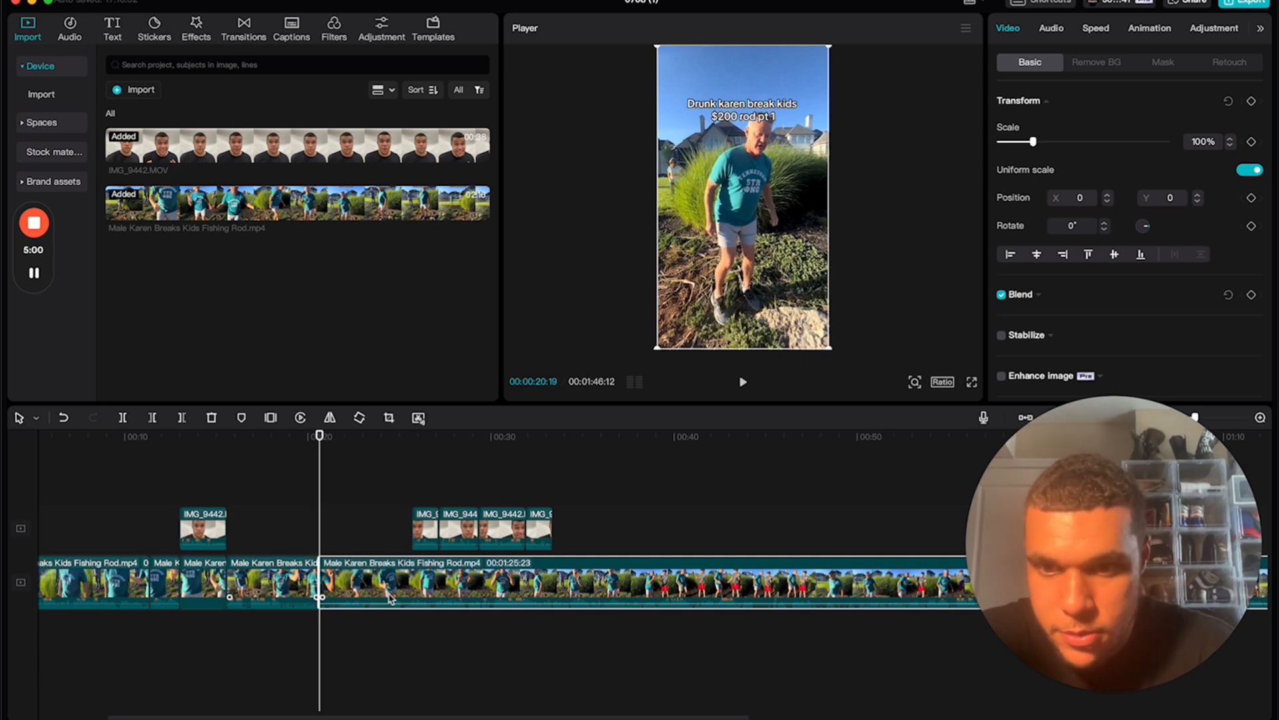
Split the fishing rod video again at about 27.6 s and lower the volume of the piece between the two splits
{"action": "key", "text": "b"}
{"action": "left_click", "coordinate": [448, 587]}
{"action": "key", "text": "a"}
{"action": "left_click", "coordinate": [379, 603]}
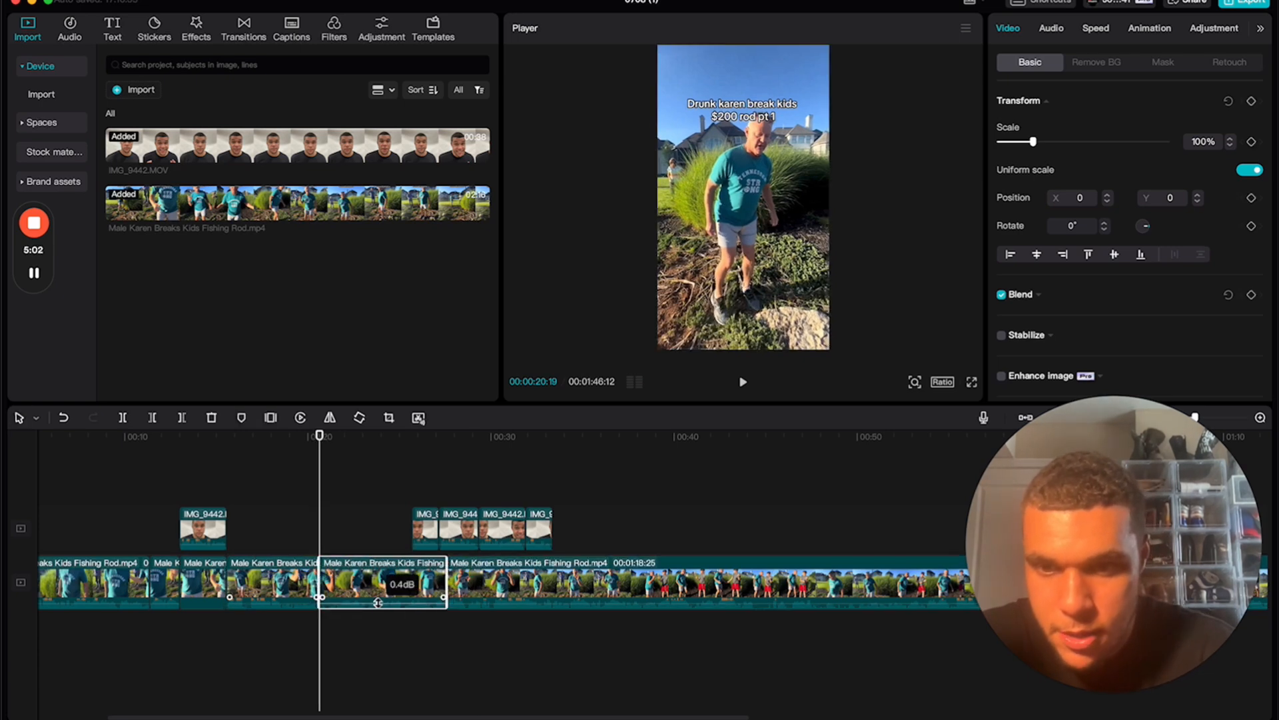
Move the third talking segment to 00:00:20:19 and the fourth directly behind it, and split the fishing rod video where they end
{"action": "left_click_drag", "start_coordinate": [431, 537], "coordinate": [337, 537]}
{"action": "key", "text": "space"}
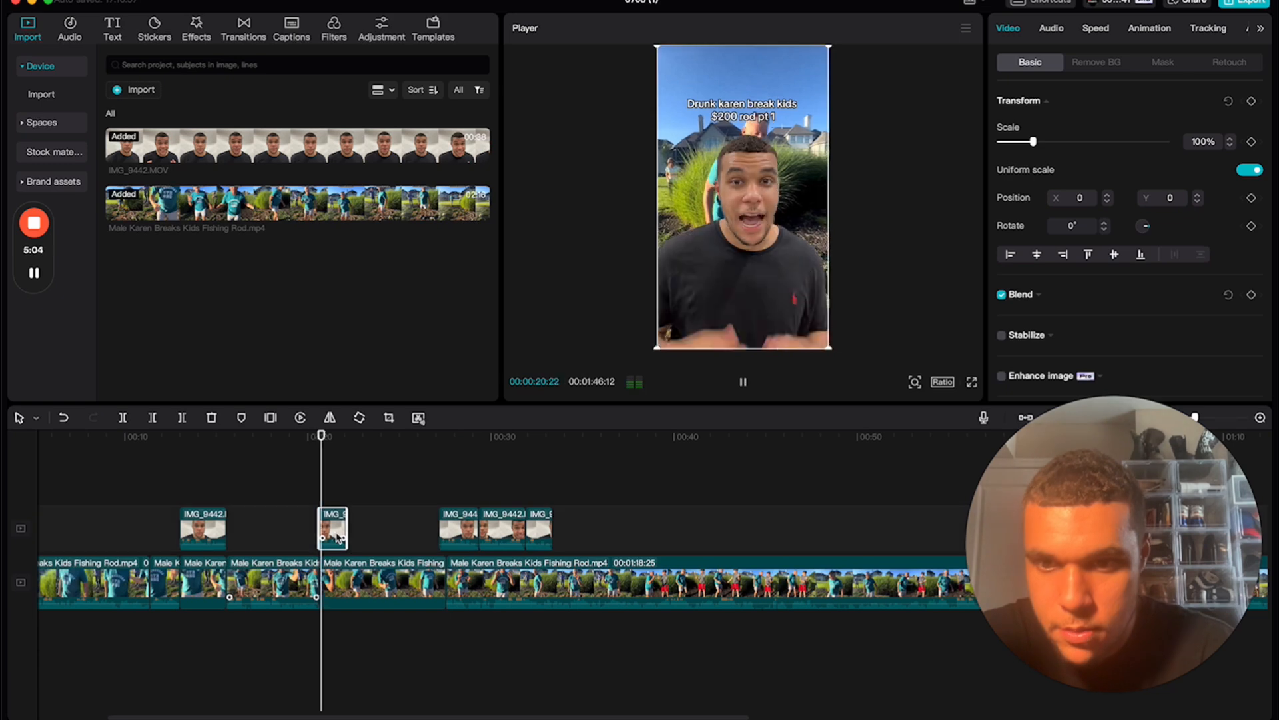
{"action": "left_click_drag", "start_coordinate": [460, 527], "coordinate": [367, 524]}
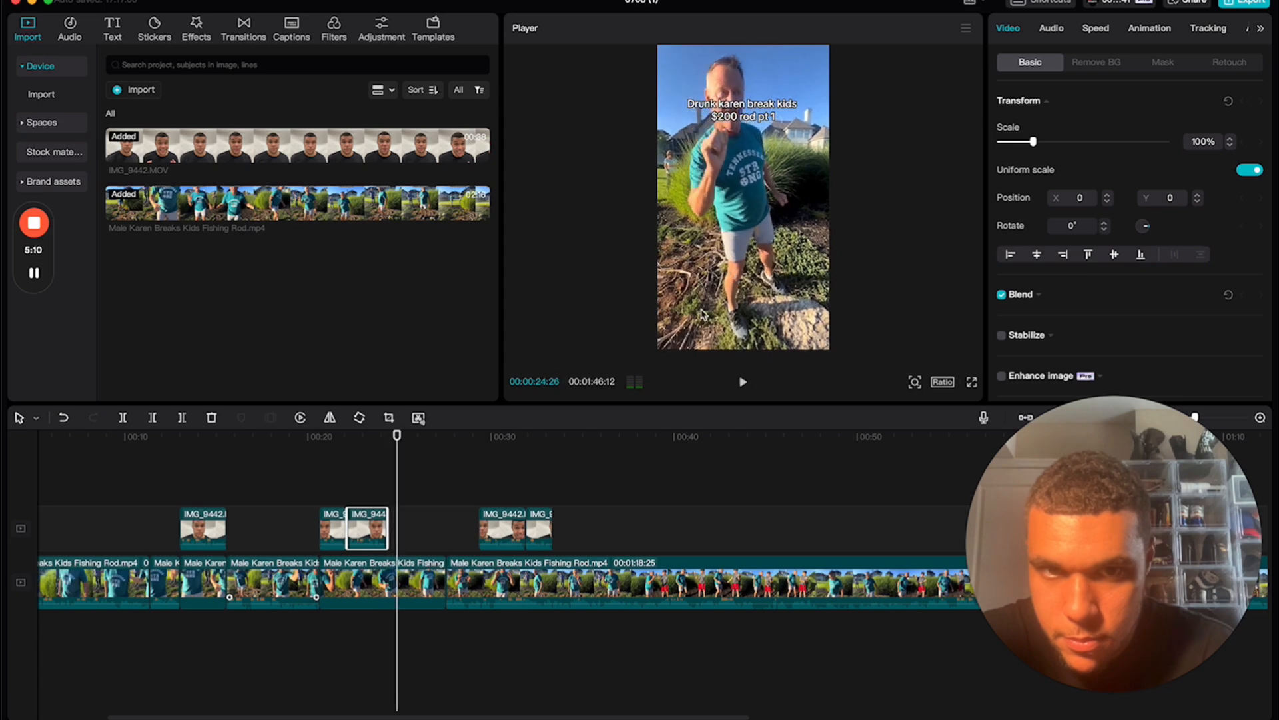
{"action": "key", "text": "space"}
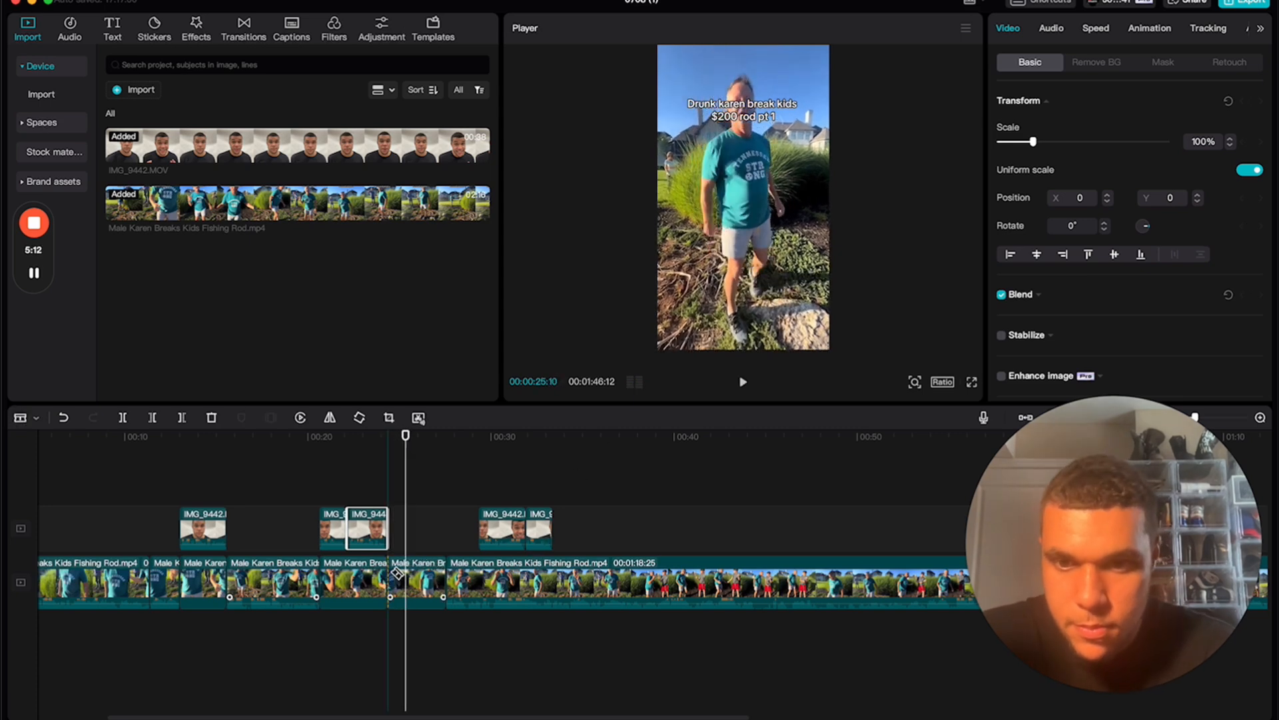
Play from the fourth talking segment's end and delete the short fishing rod piece directly behind it
{"action": "left_click", "coordinate": [411, 608]}
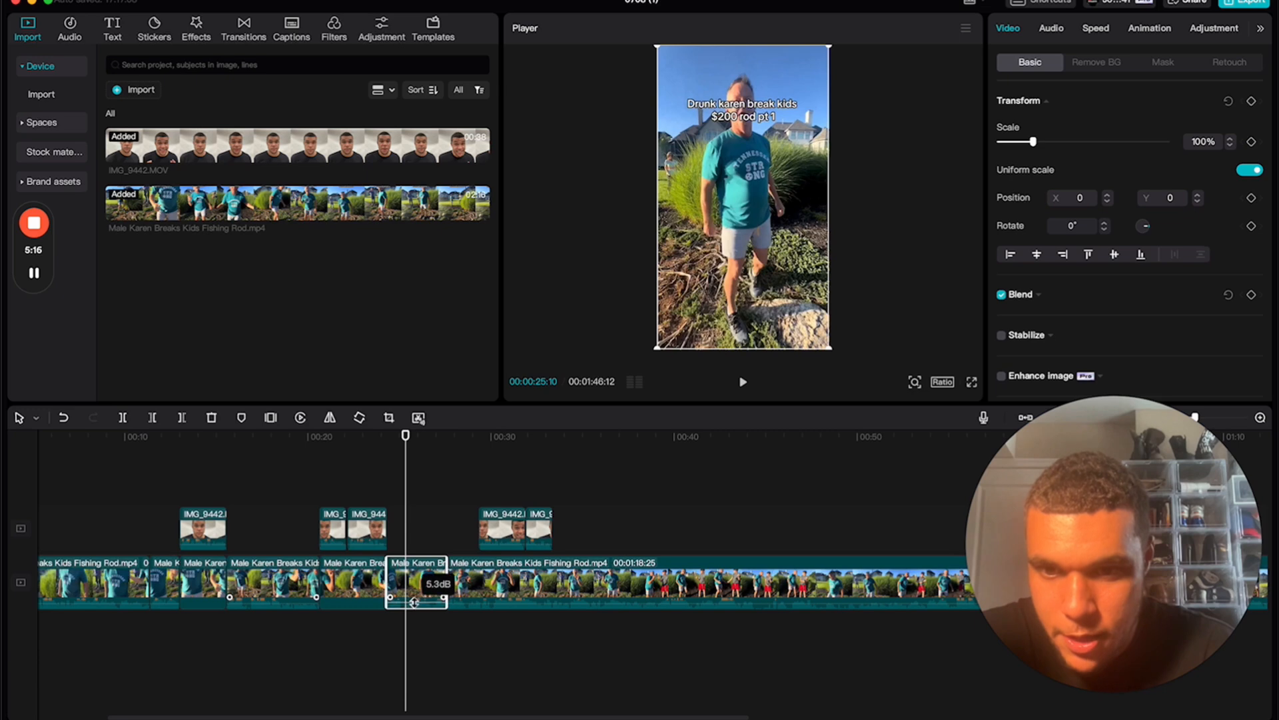
{"action": "left_click", "coordinate": [385, 445]}
{"action": "key", "text": "space"}
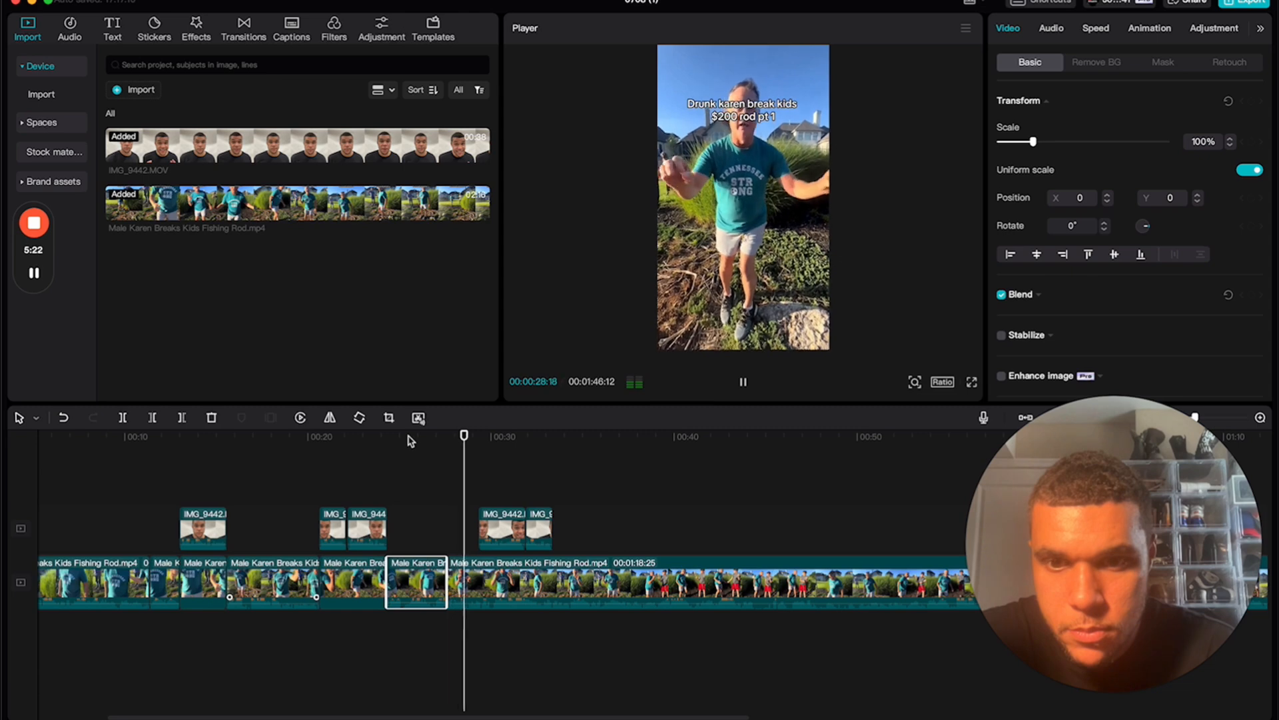
{"action": "key", "text": "Delete"}
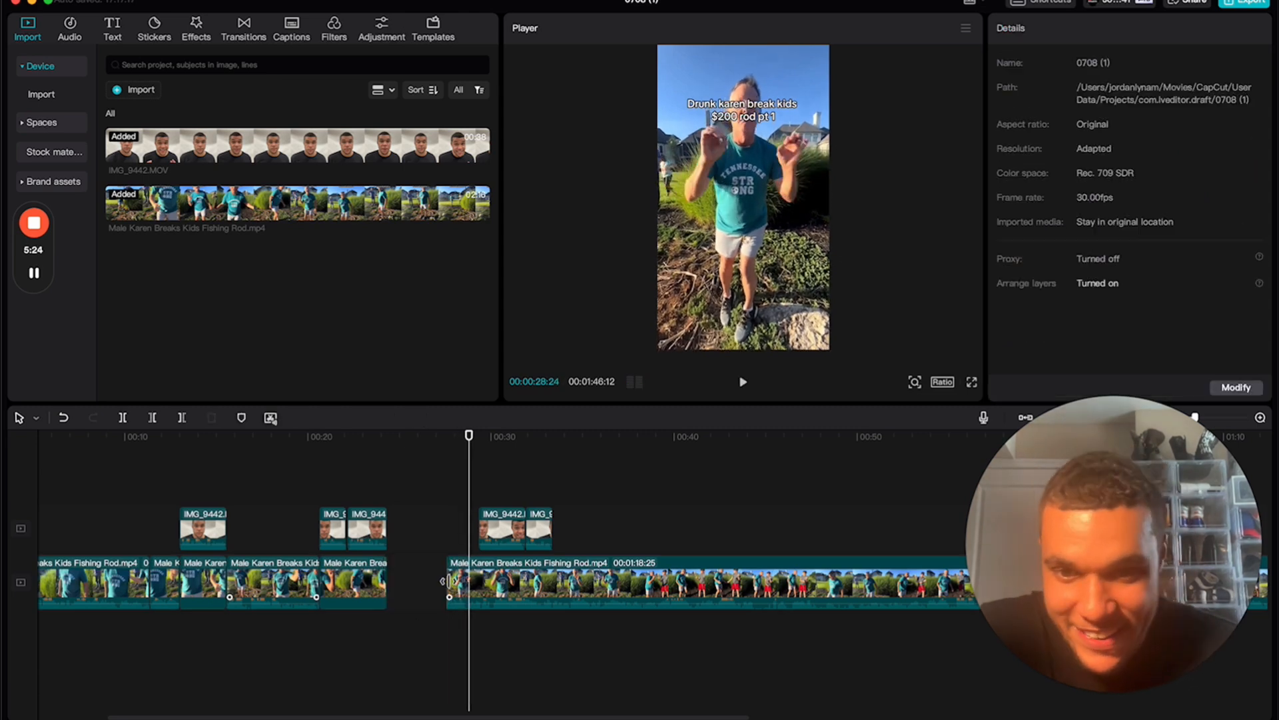
Extend the start of the remaining fishing rod clip to a duration of 00:01:21:01 and move it directly behind the piece under the fourth talking segment
{"action": "left_click_drag", "start_coordinate": [447, 580], "coordinate": [408, 578]}
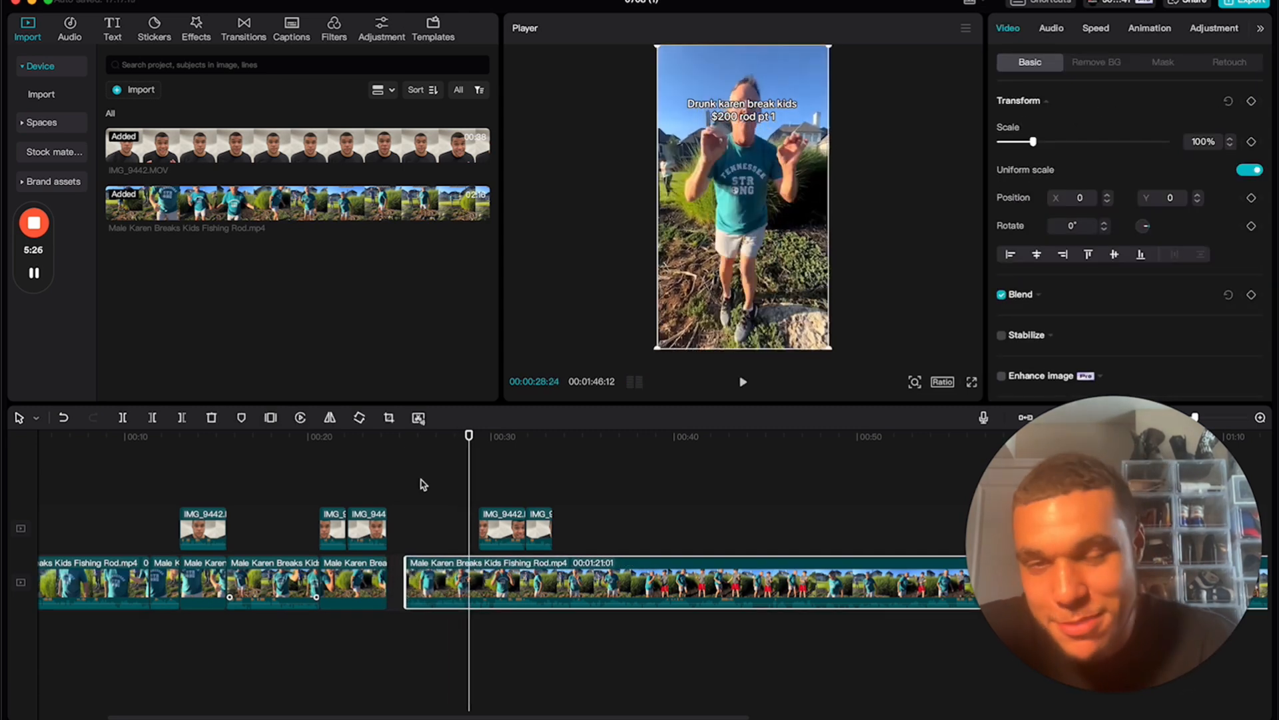
{"action": "left_click", "coordinate": [405, 441]}
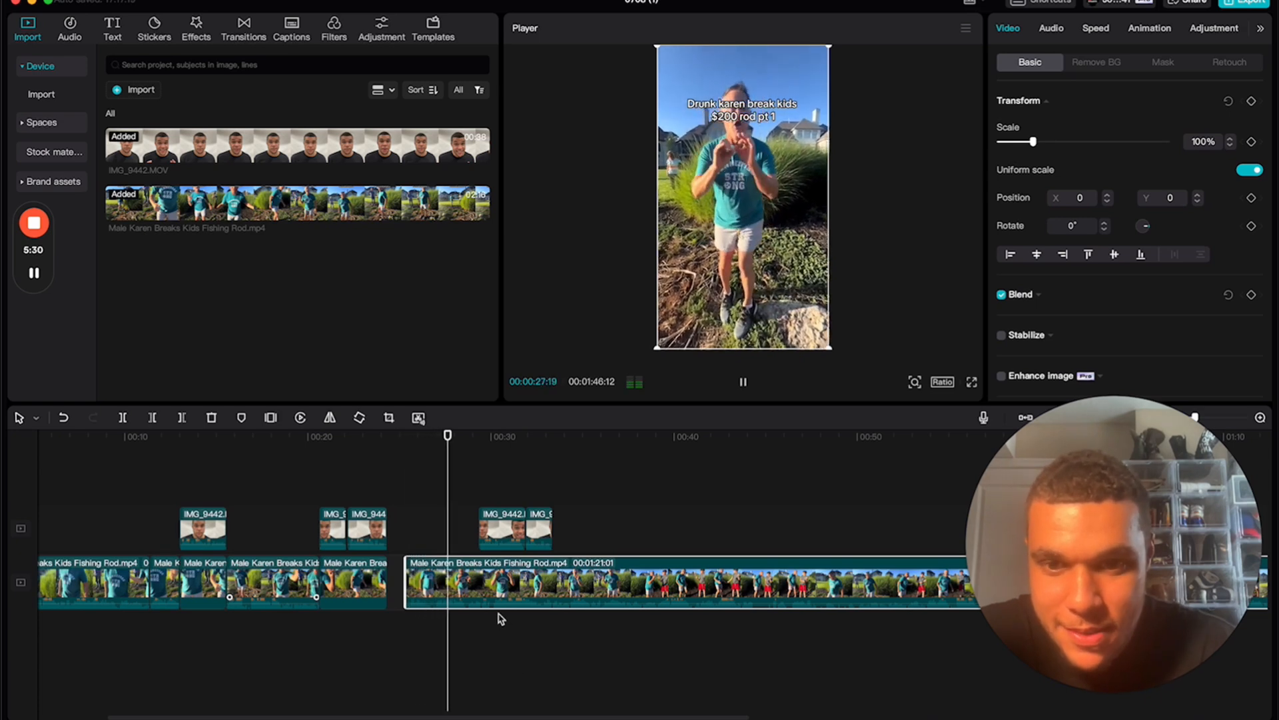
{"action": "left_click_drag", "start_coordinate": [503, 598], "coordinate": [486, 598]}
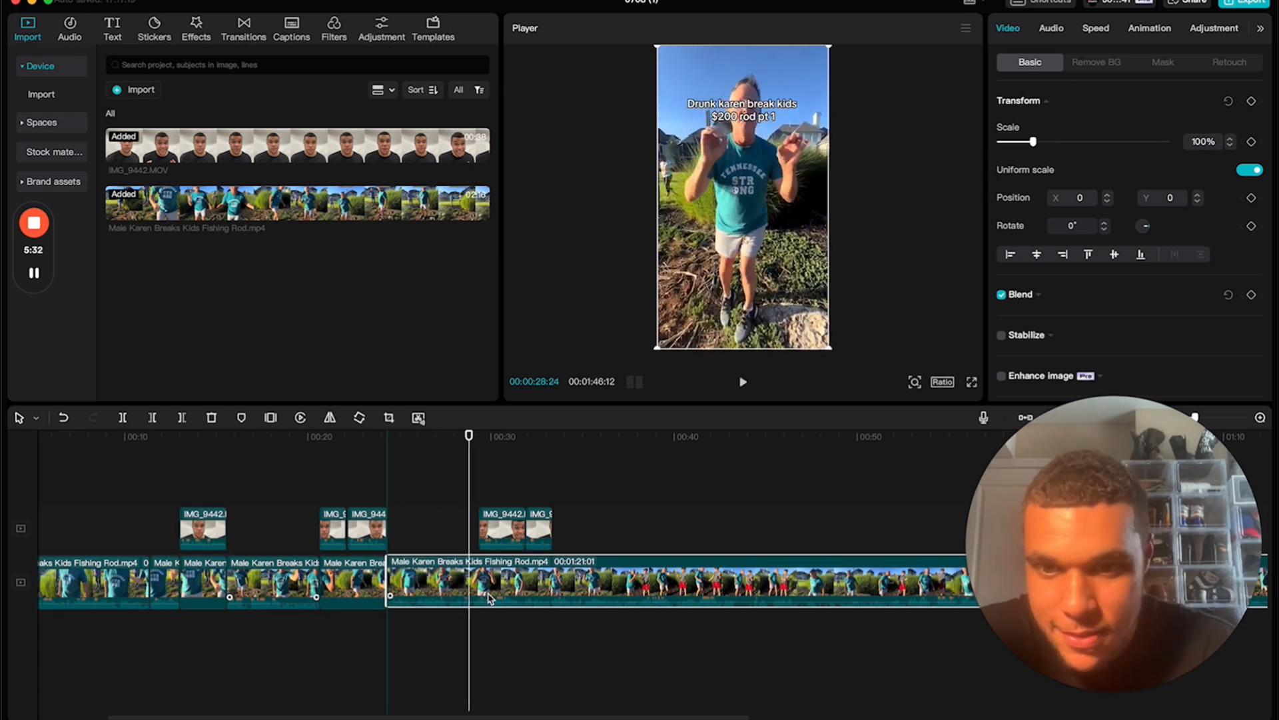
Play from the fourth talking segment's end and split the fishing rod clip where the fifth talking segment starts
{"action": "left_click", "coordinate": [375, 445]}
{"action": "key", "text": "space"}
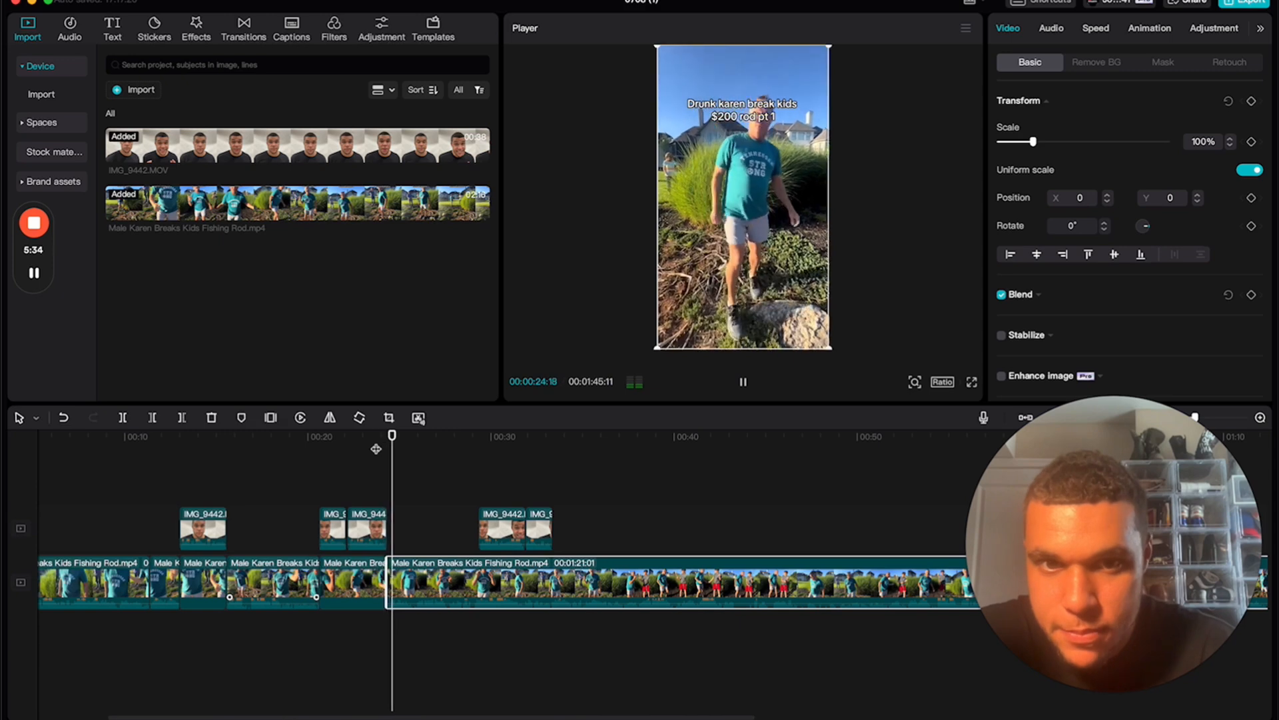
{"action": "scroll", "coordinate": [505, 582], "scroll_direction": "right", "scroll_amount": 2}
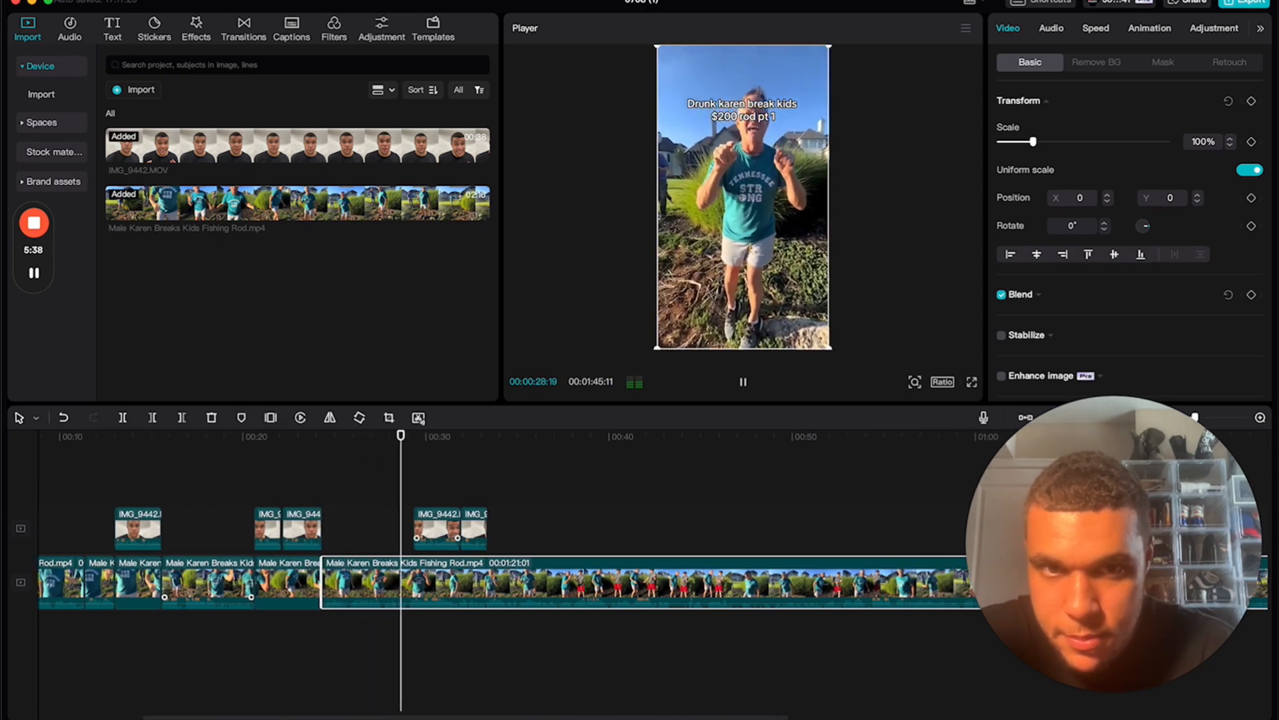
{"action": "key", "text": "space"}
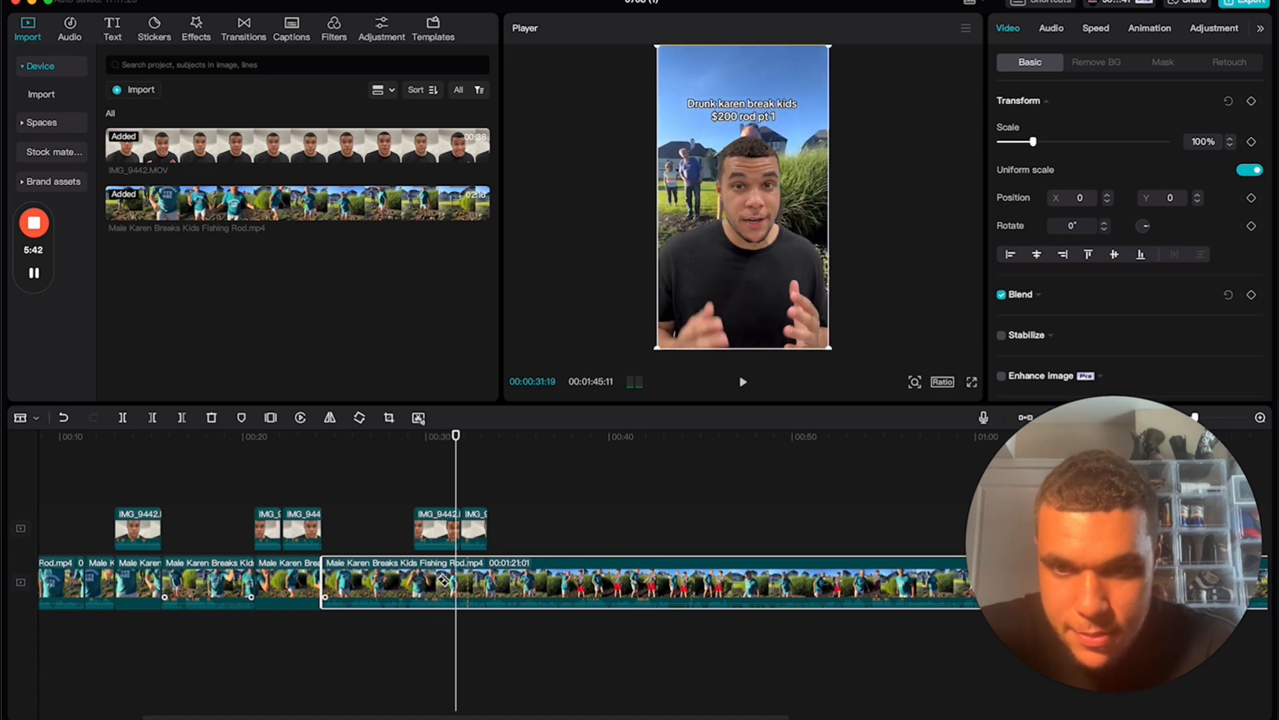
{"action": "left_click", "coordinate": [414, 564]}
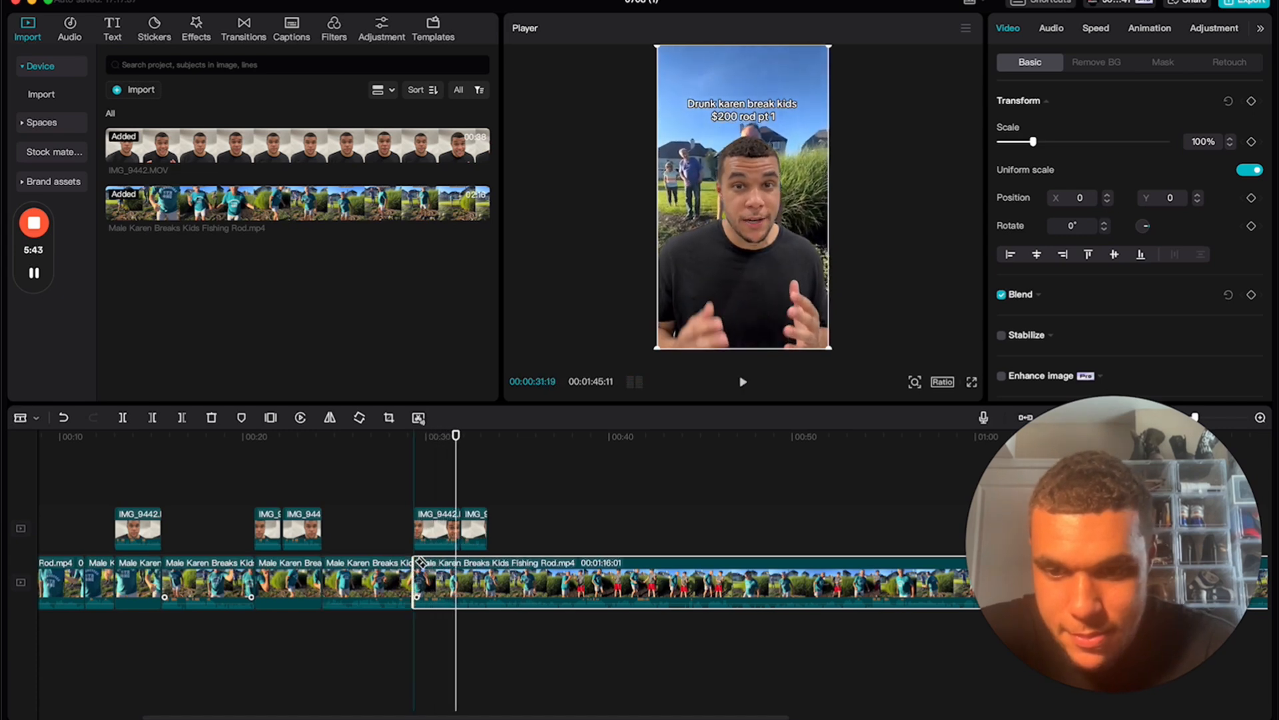
Split the fishing rod clip again at about 35 s and lower the volume of the piece between the two splits
{"action": "left_click", "coordinate": [521, 577]}
{"action": "key", "text": "a"}
{"action": "left_click_drag", "start_coordinate": [470, 602], "coordinate": [473, 649]}
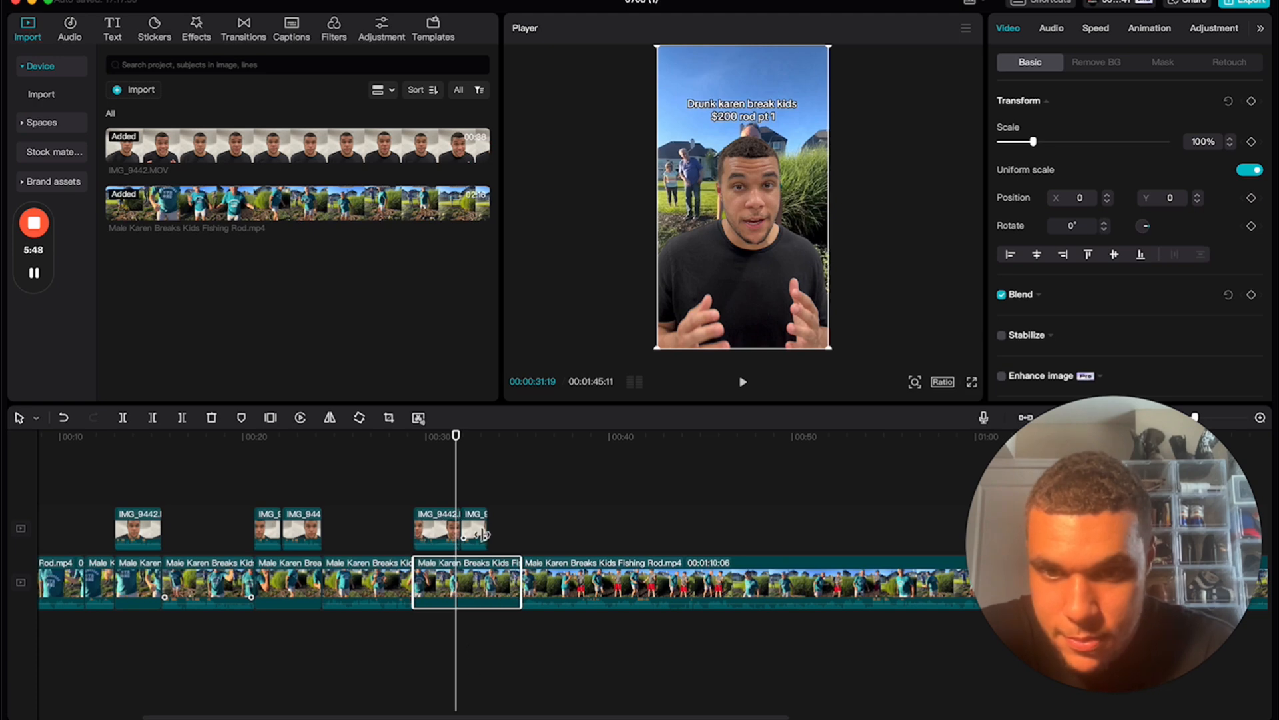
Play the fifth and sixth talking segments, then rotate the sixth to 18°, scale it to 111% and position it at X -98, Y -121
{"action": "left_click", "coordinate": [413, 440]}
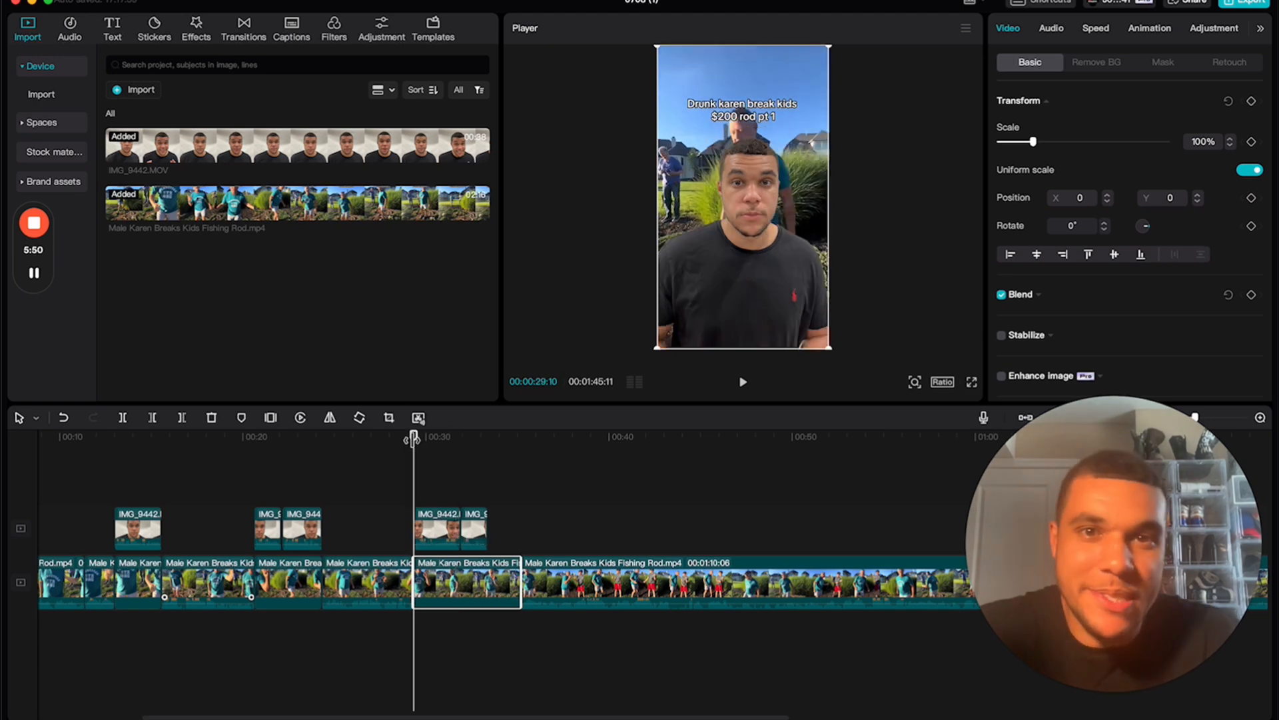
{"action": "key", "text": "space"}
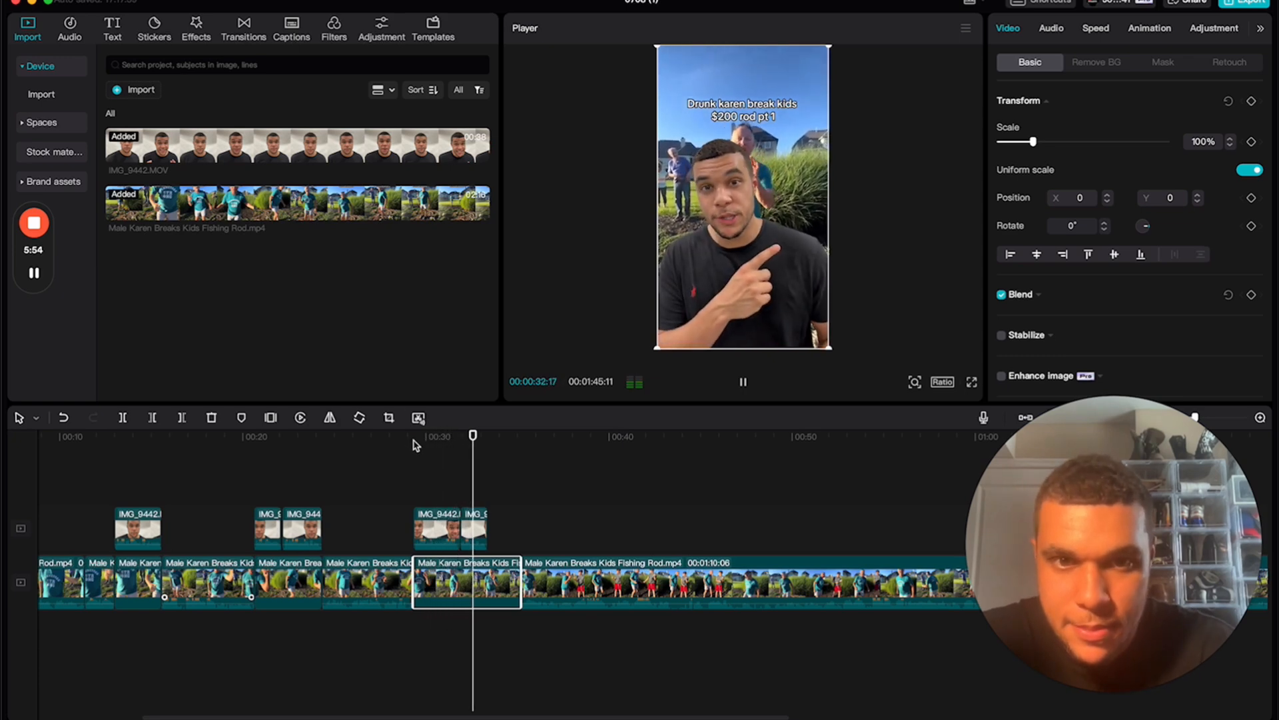
{"action": "key", "text": "space"}
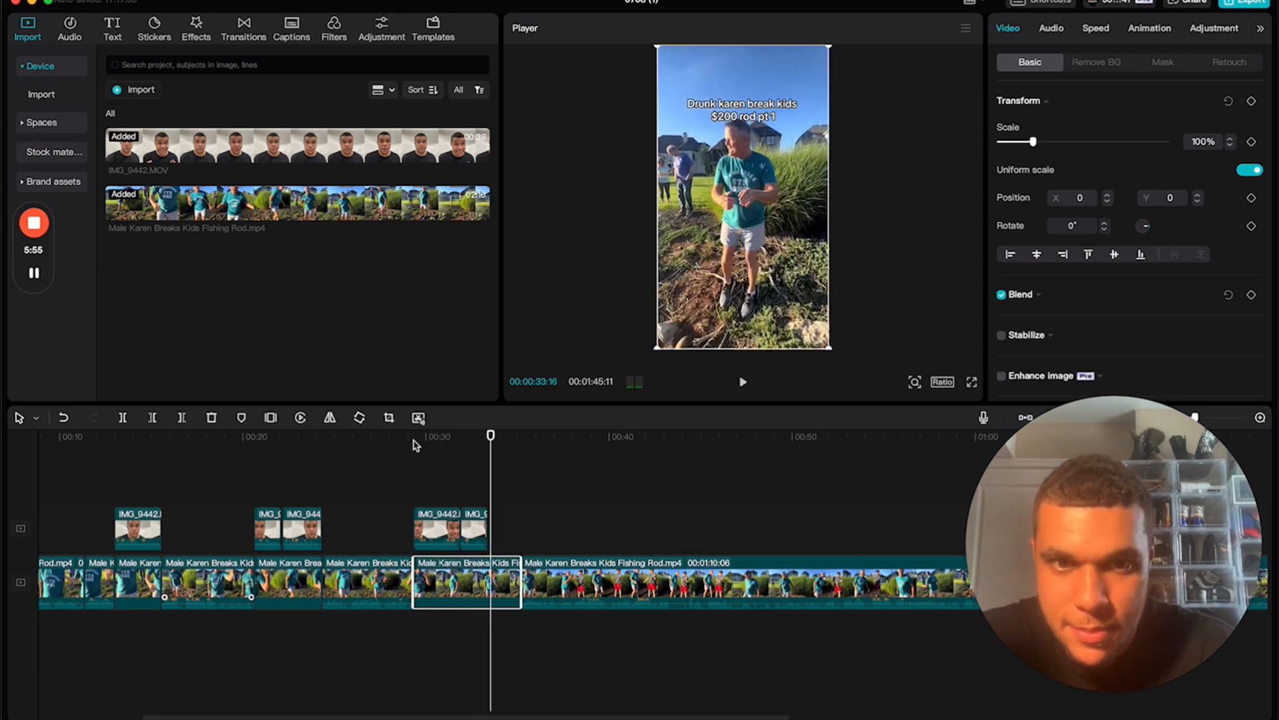
{"action": "left_click", "coordinate": [468, 444]}
{"action": "left_click", "coordinate": [477, 526]}
{"action": "left_click_drag", "start_coordinate": [742, 250], "coordinate": [737, 220]}
{"action": "left_click_drag", "start_coordinate": [738, 337], "coordinate": [688, 346]}
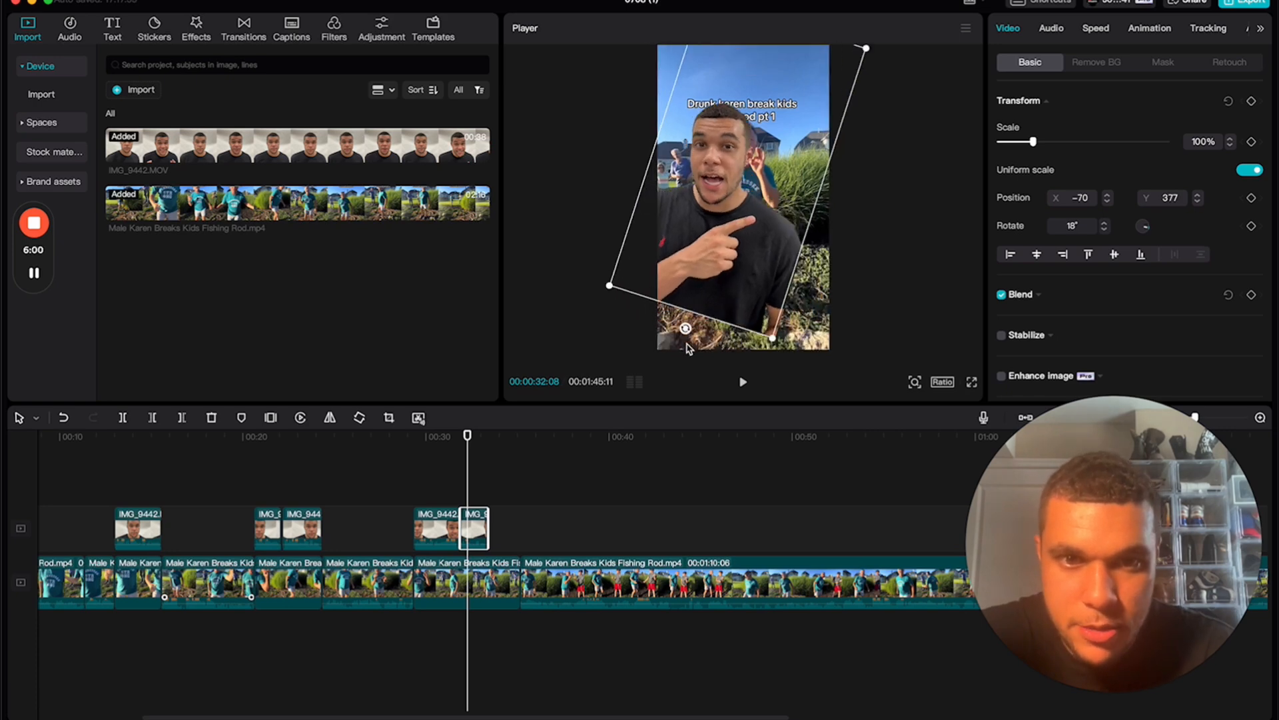
{"action": "left_click_drag", "start_coordinate": [726, 286], "coordinate": [781, 205]}
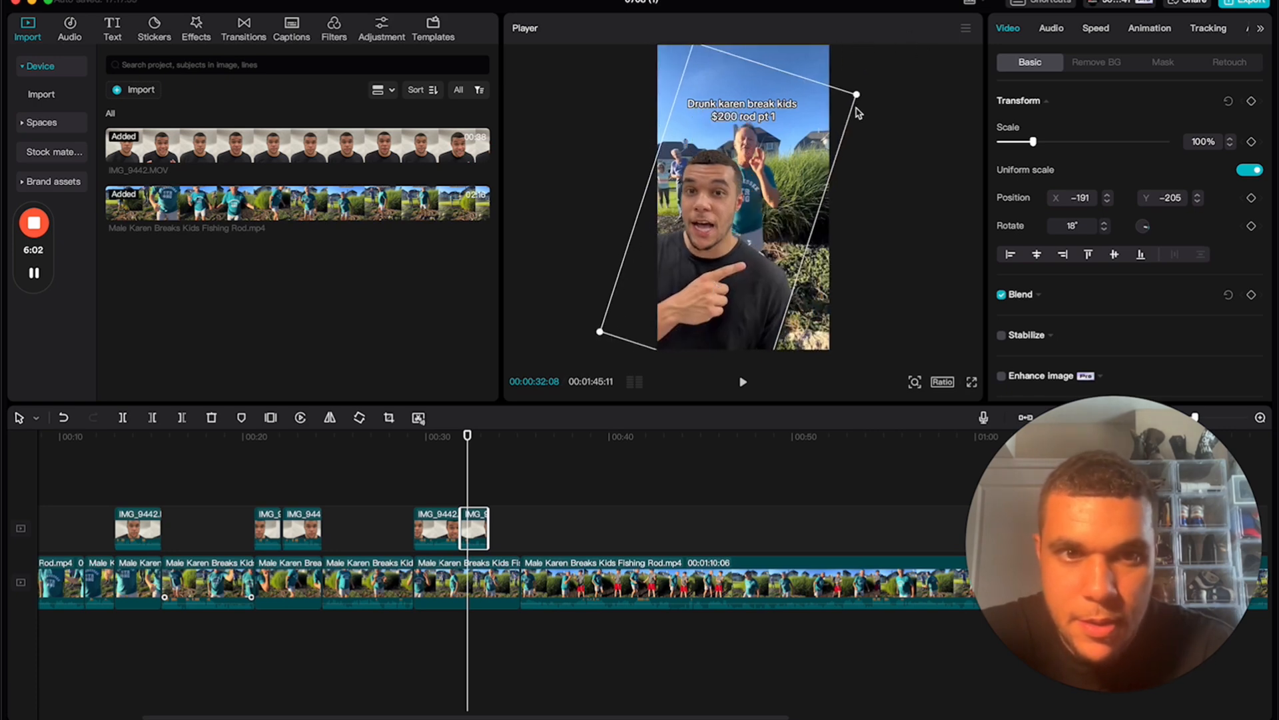
{"action": "left_click_drag", "start_coordinate": [857, 95], "coordinate": [871, 82]}
{"action": "left_click_drag", "start_coordinate": [775, 222], "coordinate": [780, 218]}
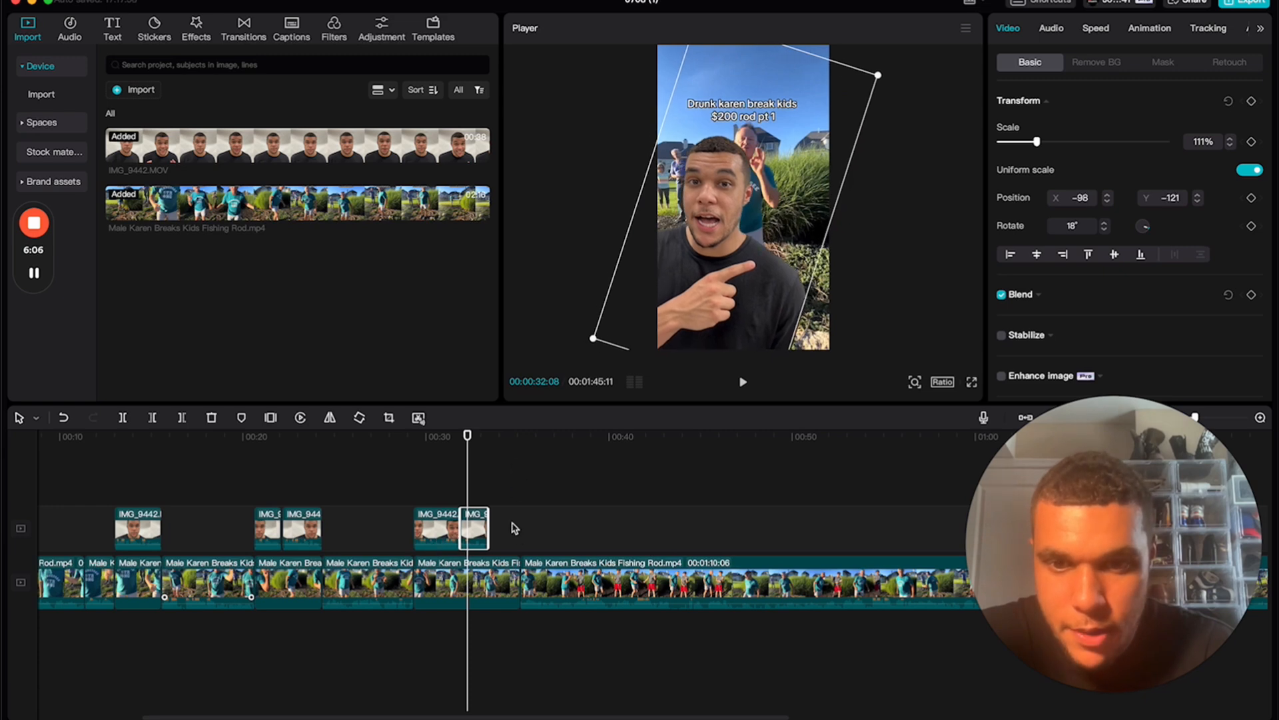
Trim the lowered-volume piece to the sixth talking segment's end and split the following fishing rod clip at 00:00:44:18
{"action": "left_click_drag", "start_coordinate": [516, 563], "coordinate": [487, 568]}
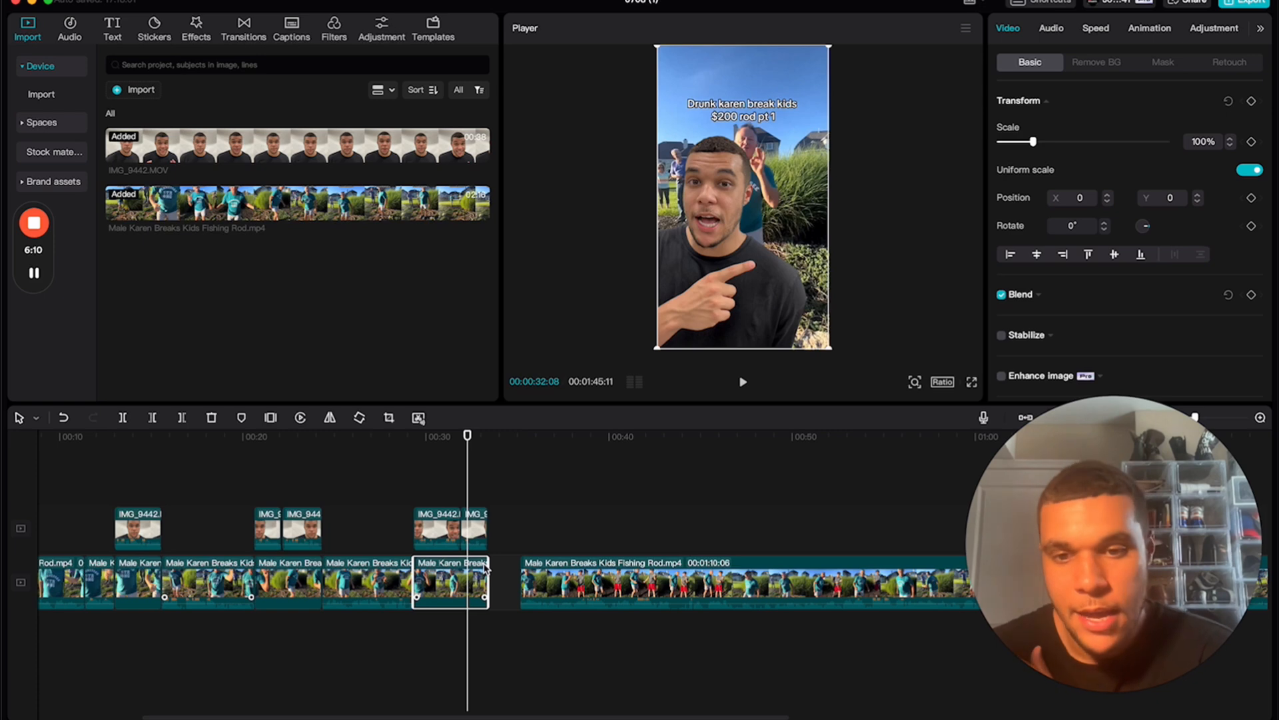
{"action": "scroll", "coordinate": [713, 560], "scroll_direction": "right", "scroll_amount": 5}
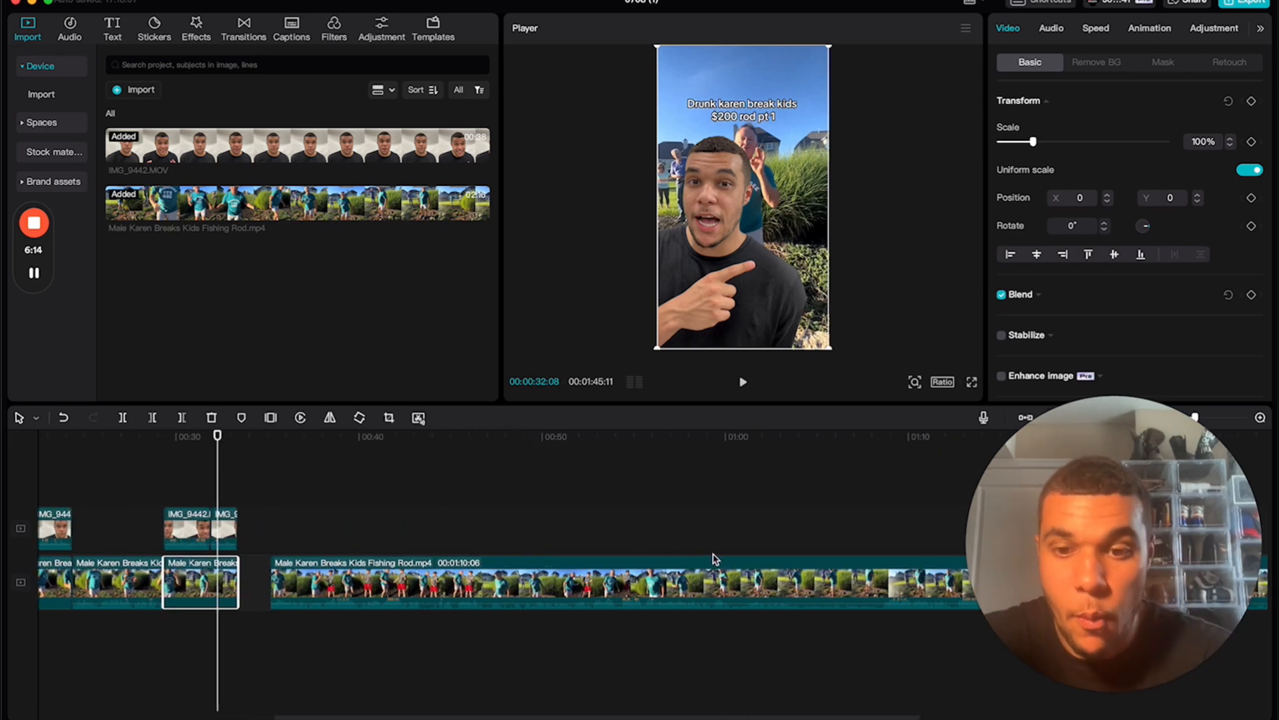
{"action": "left_click", "coordinate": [357, 437]}
{"action": "key", "text": "space"}
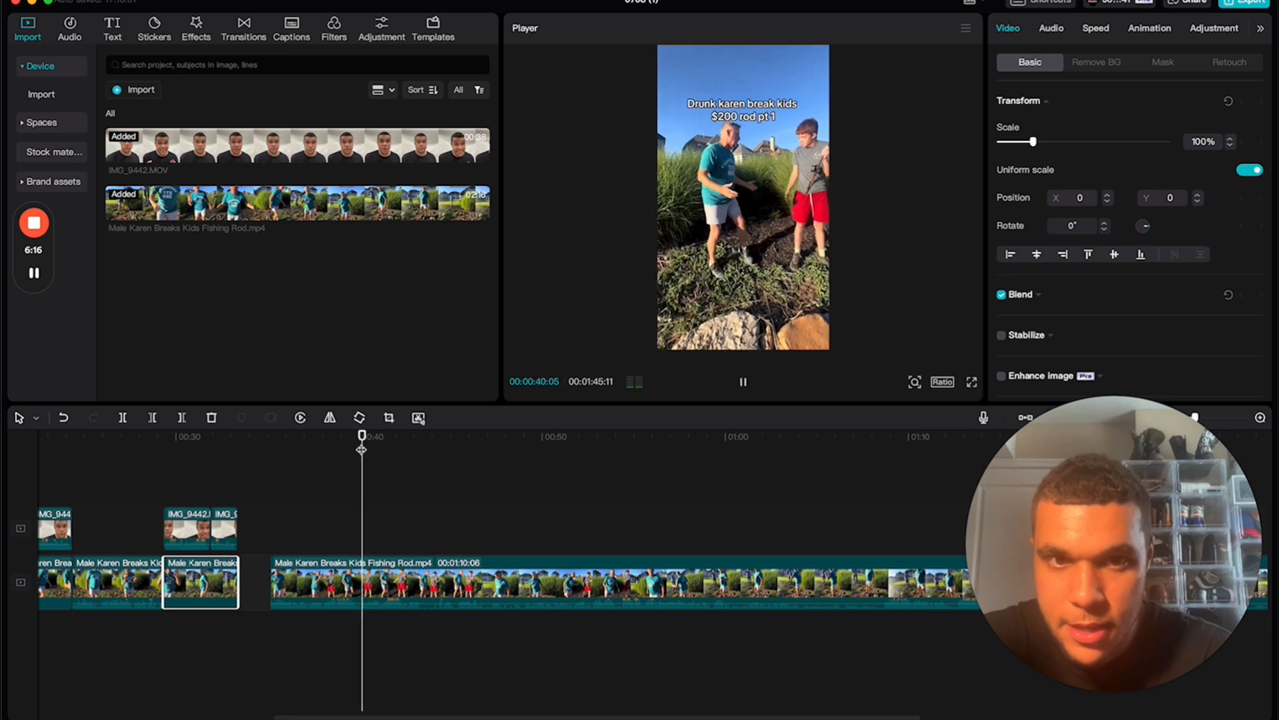
{"action": "key", "text": "space"}
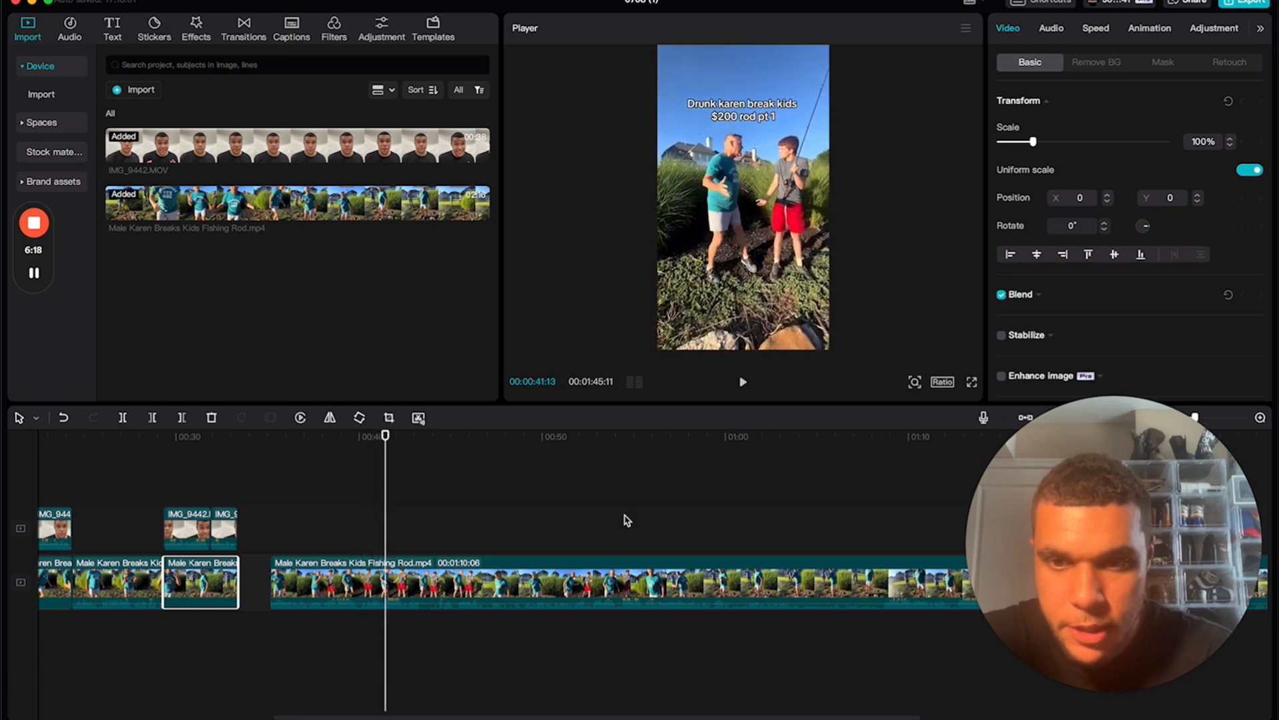
{"action": "scroll", "coordinate": [627, 519], "scroll_direction": "right", "scroll_amount": 4}
{"action": "scroll", "coordinate": [626, 520], "scroll_direction": "left", "scroll_amount": 3}
{"action": "key", "text": "space"}
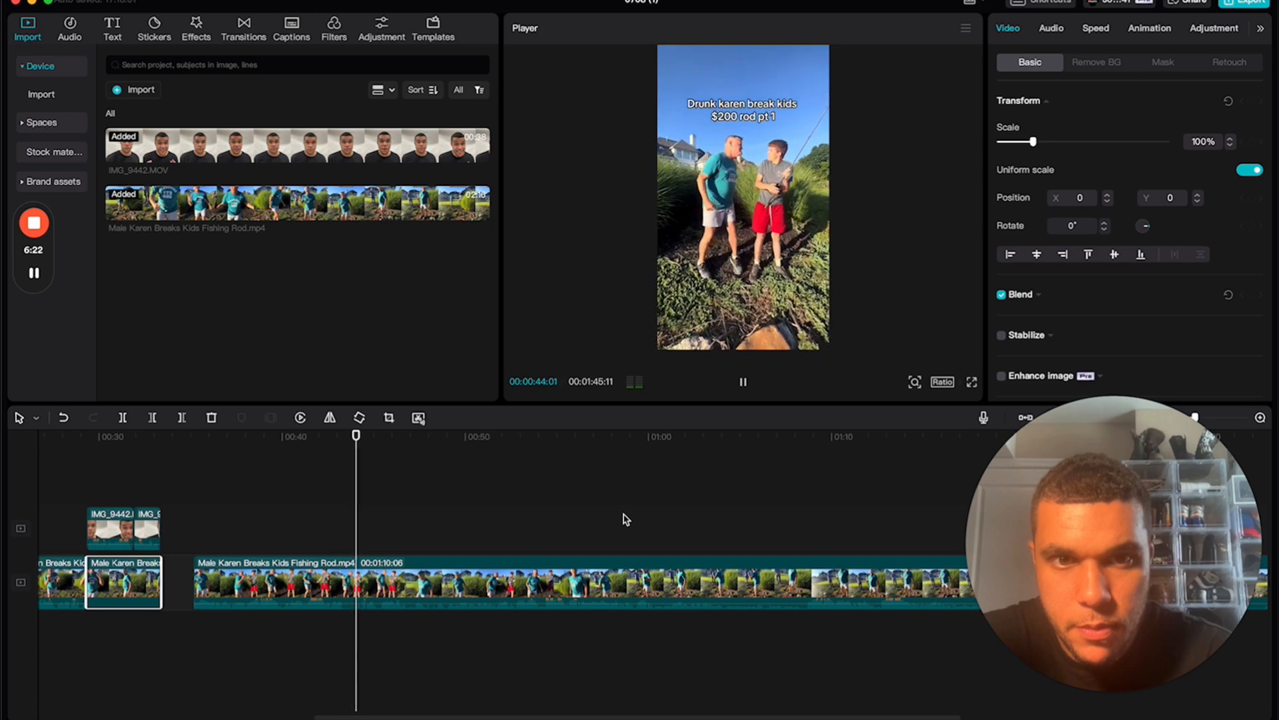
{"action": "key", "text": "space"}
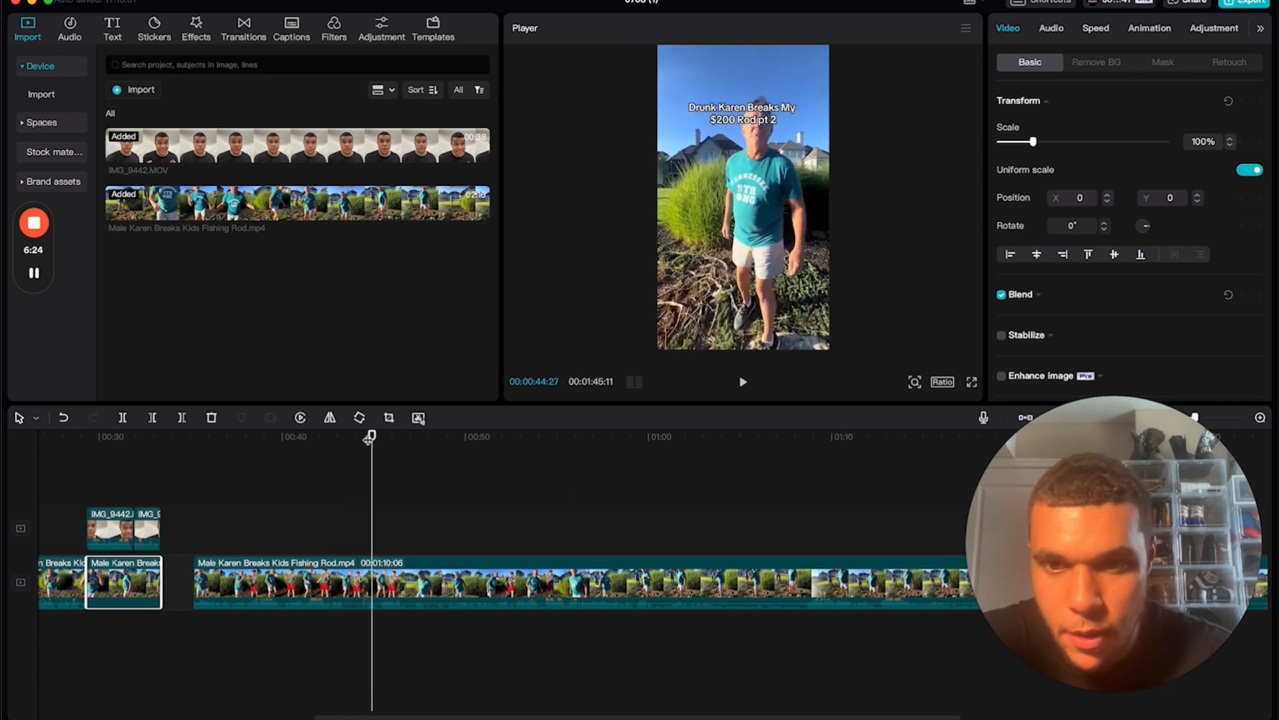
{"action": "left_click_drag", "start_coordinate": [369, 438], "coordinate": [365, 439]}
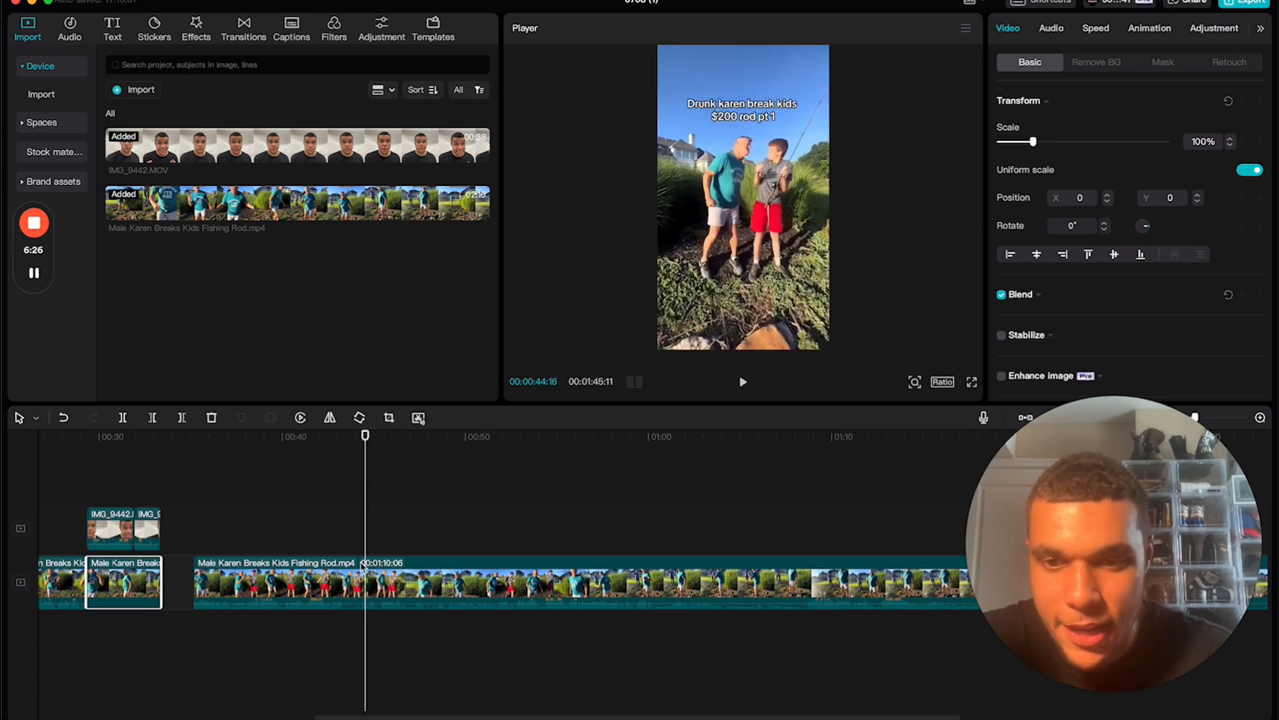
{"action": "scroll", "coordinate": [363, 565], "scroll_direction": "up", "scroll_amount": 5}
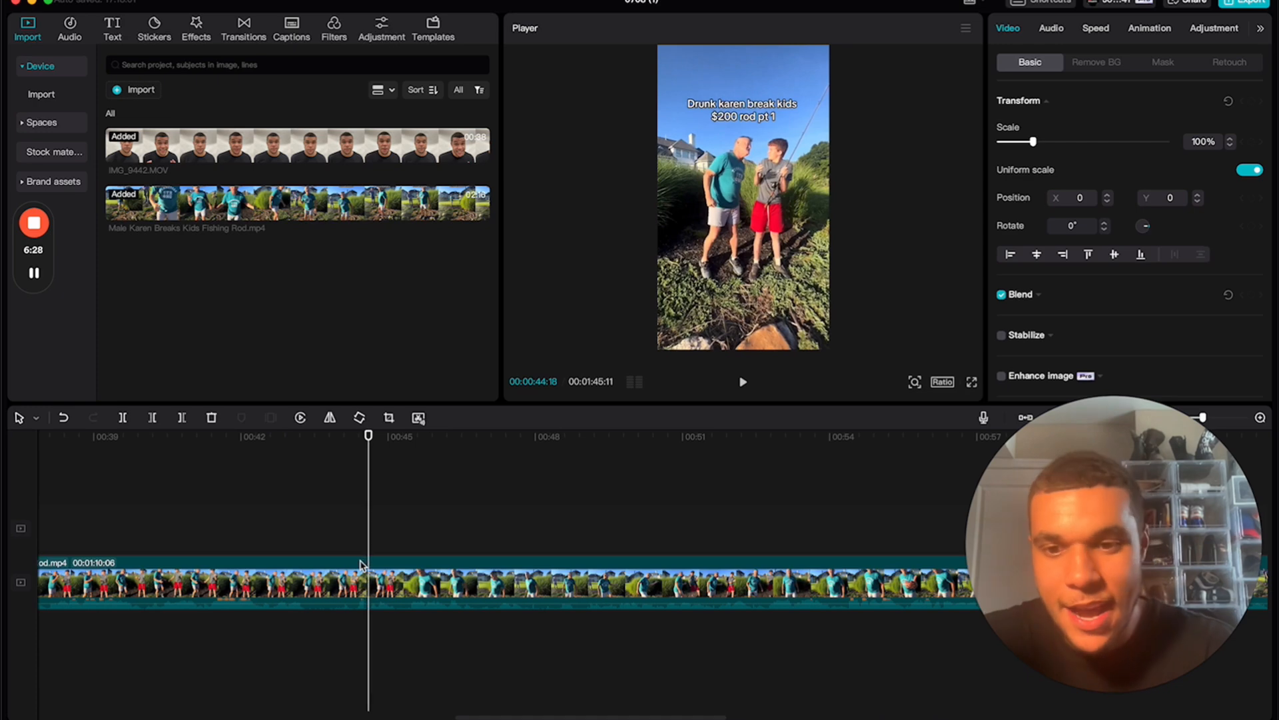
{"action": "key", "text": "super+b"}
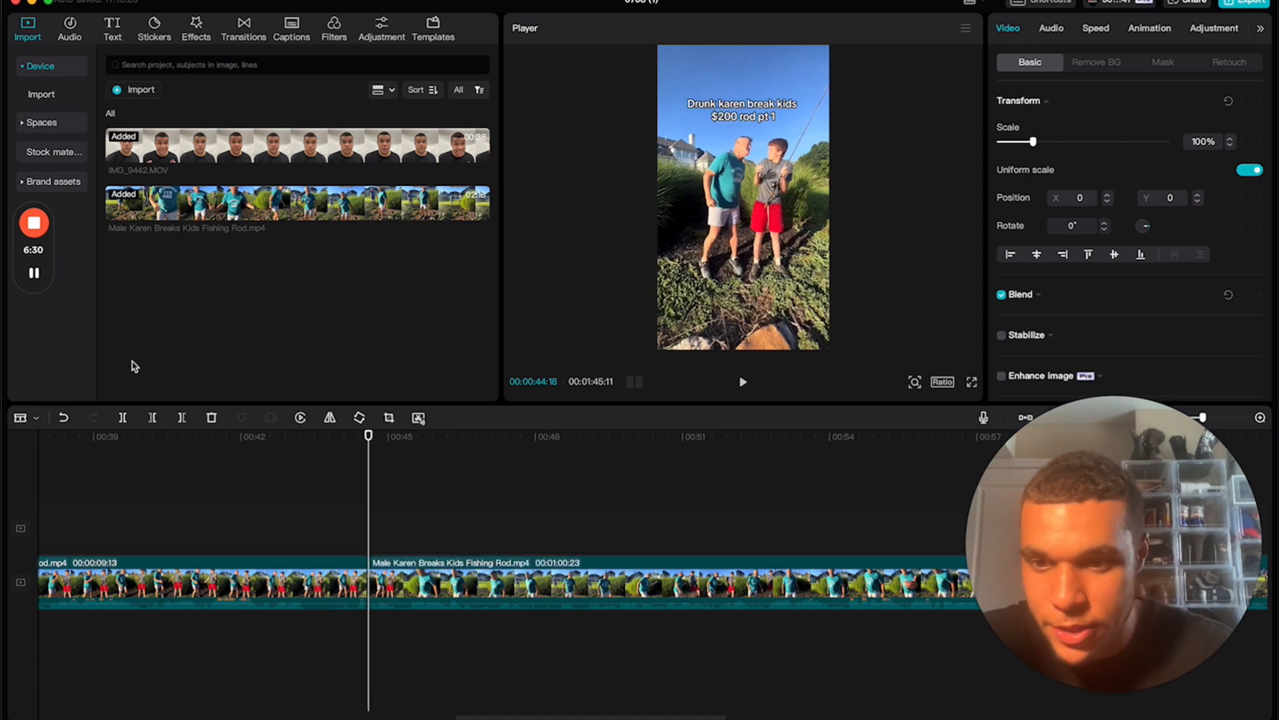
Split the fishing rod clip at 00:00:40:22 and delete the piece before that split
{"action": "left_click_drag", "start_coordinate": [204, 445], "coordinate": [180, 458]}
{"action": "key", "text": "super+b"}
{"action": "scroll", "coordinate": [293, 580], "scroll_direction": "down", "scroll_amount": 3}
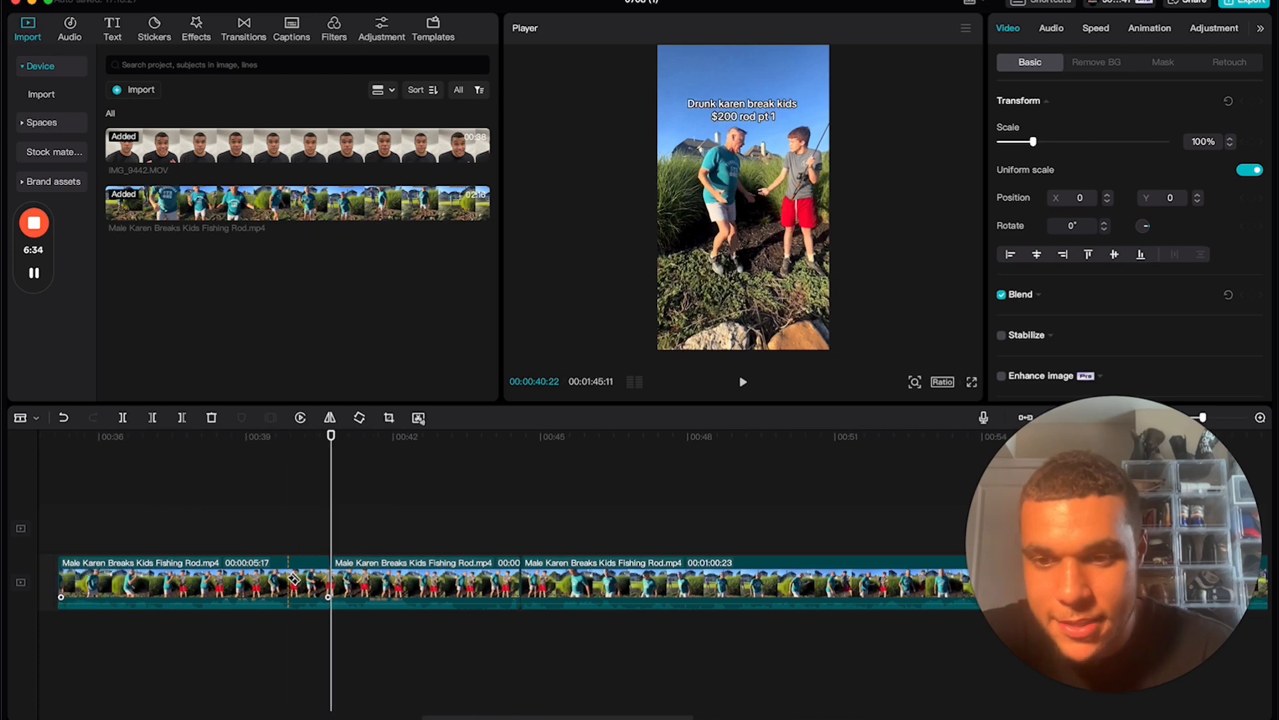
{"action": "left_click", "coordinate": [260, 585]}
{"action": "key", "text": "Delete"}
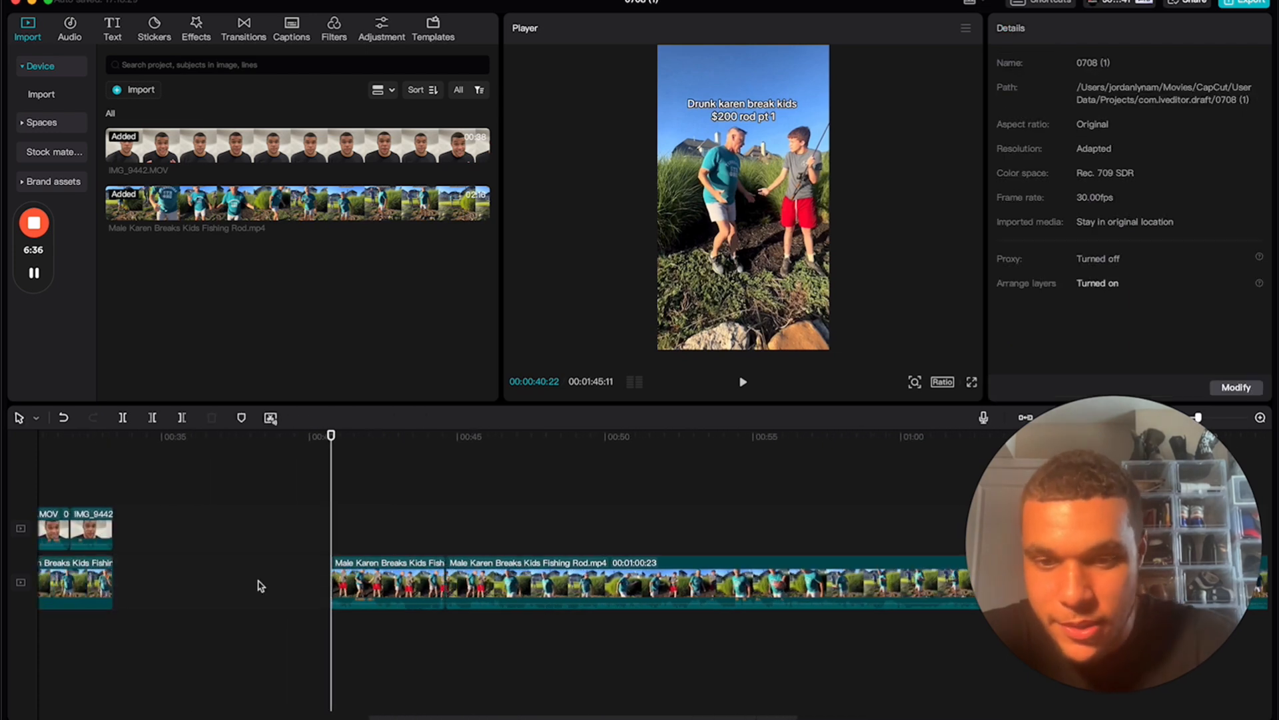
Move the short fishing rod piece directly behind the one under the sixth talking segment and delete the long clip remaining at the end
{"action": "left_click_drag", "start_coordinate": [416, 595], "coordinate": [189, 589]}
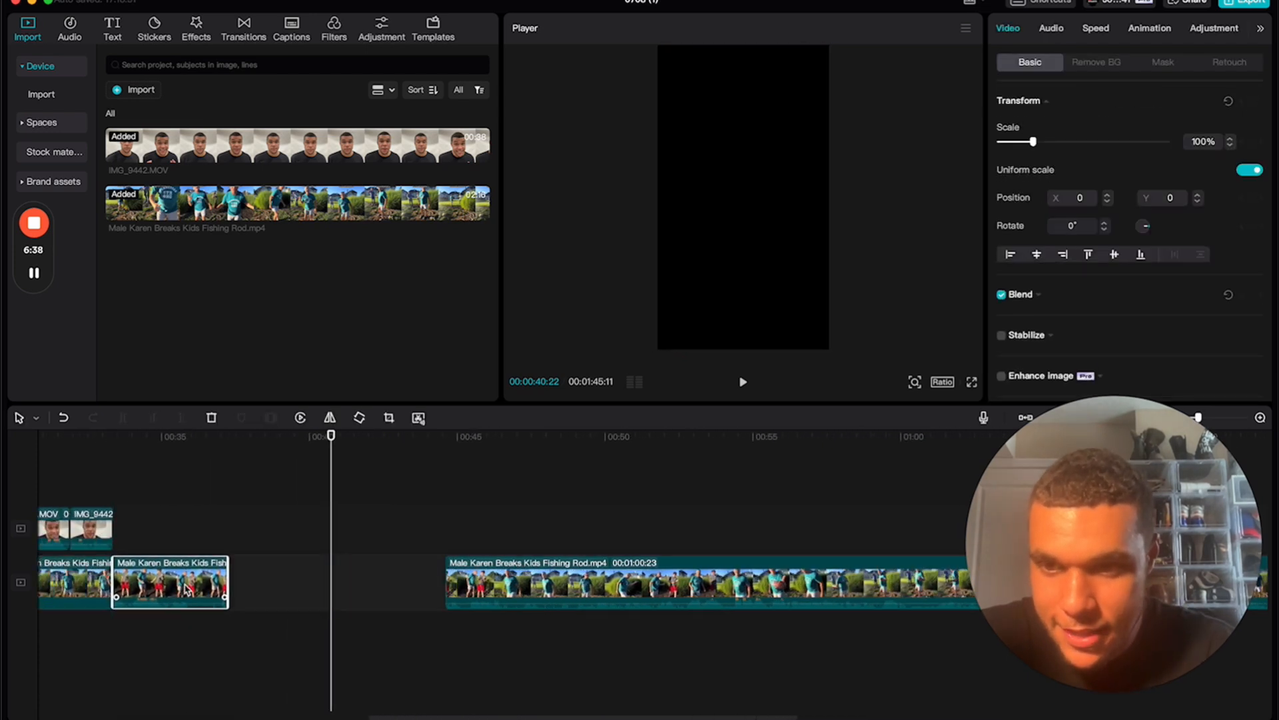
{"action": "left_click", "coordinate": [634, 586]}
{"action": "key", "text": "Delete"}
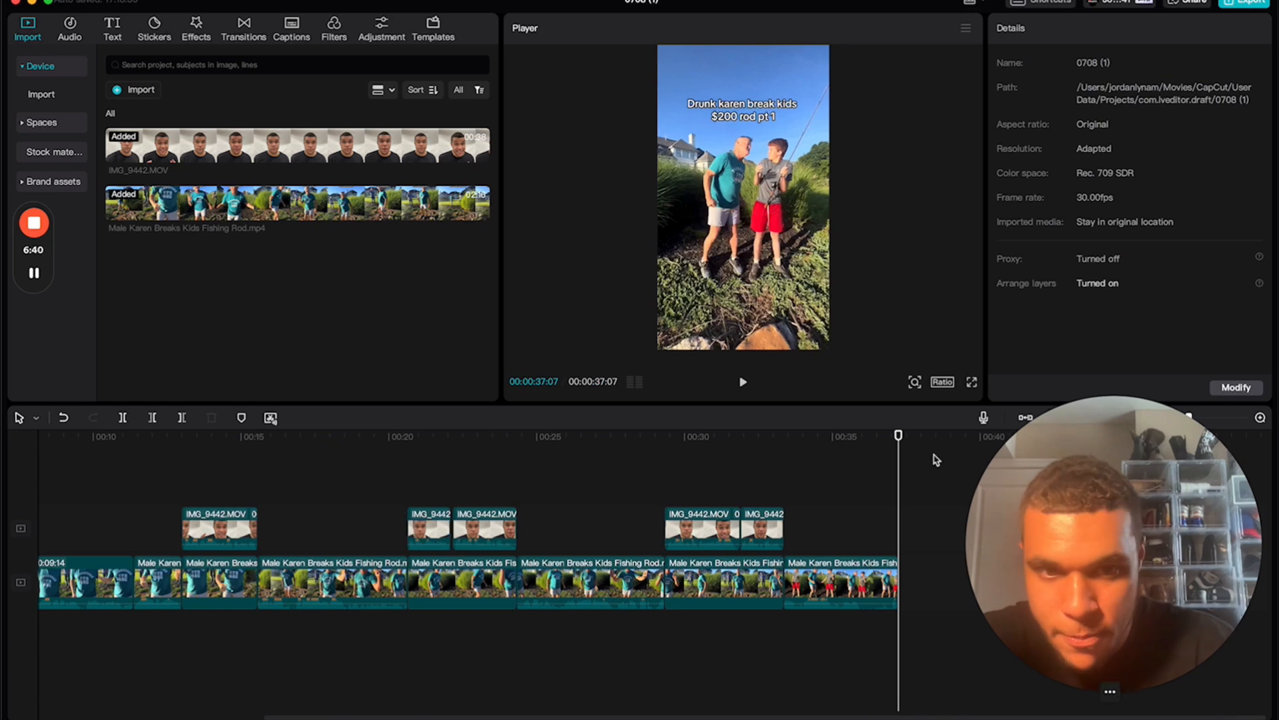
Play the project from the start and move the fourth talking segment directly against the third to close the gap
{"action": "left_click_drag", "start_coordinate": [785, 437], "coordinate": [11, 453]}
{"action": "key", "text": "space"}
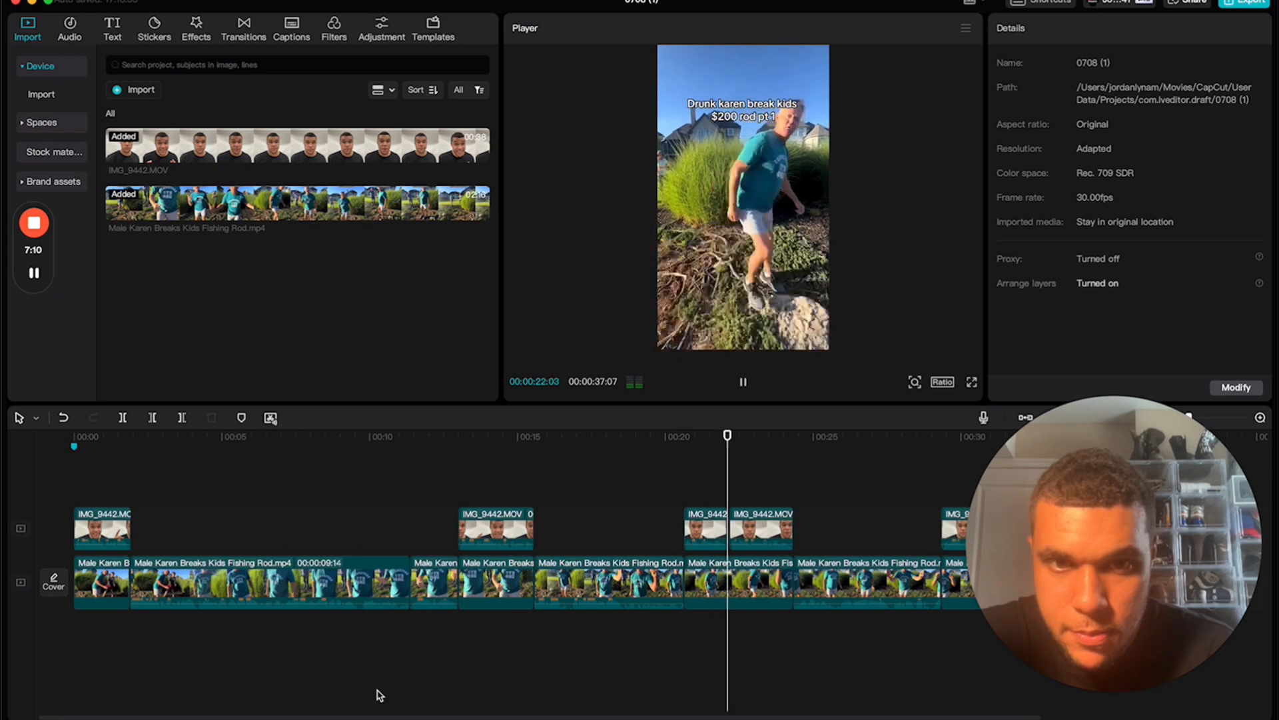
{"action": "left_click", "coordinate": [757, 540]}
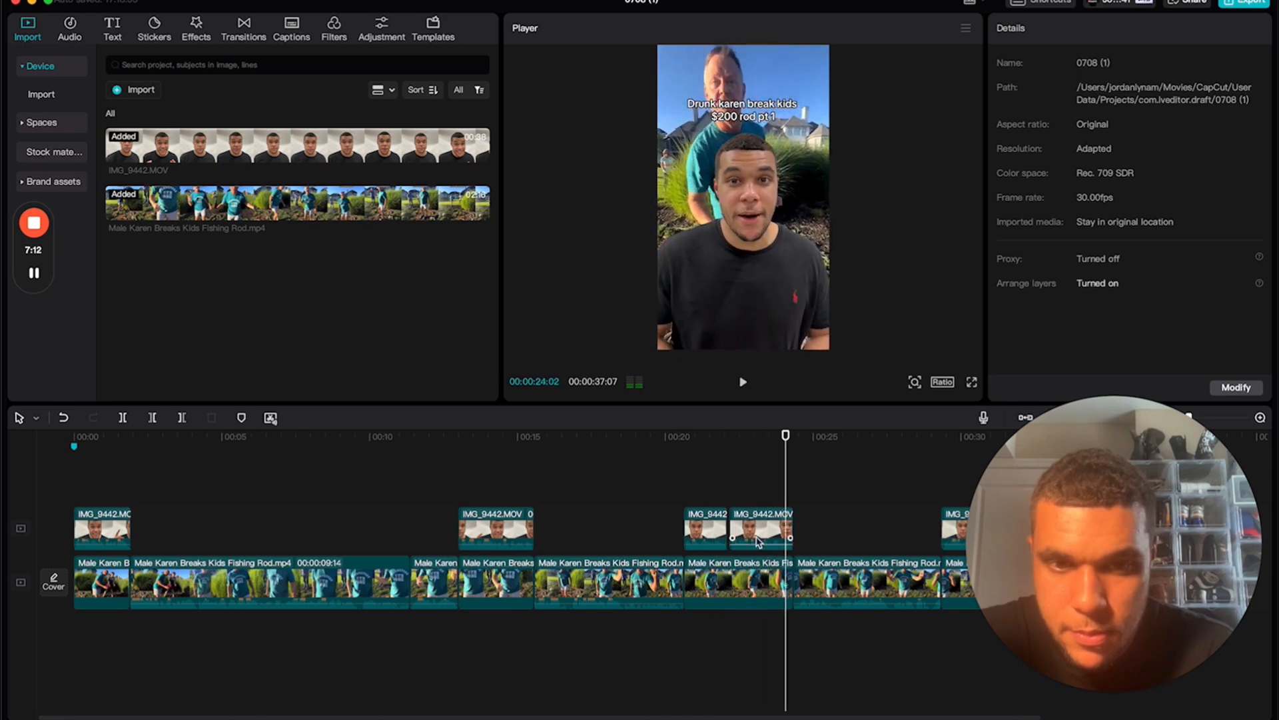
{"action": "left_click", "coordinate": [751, 537]}
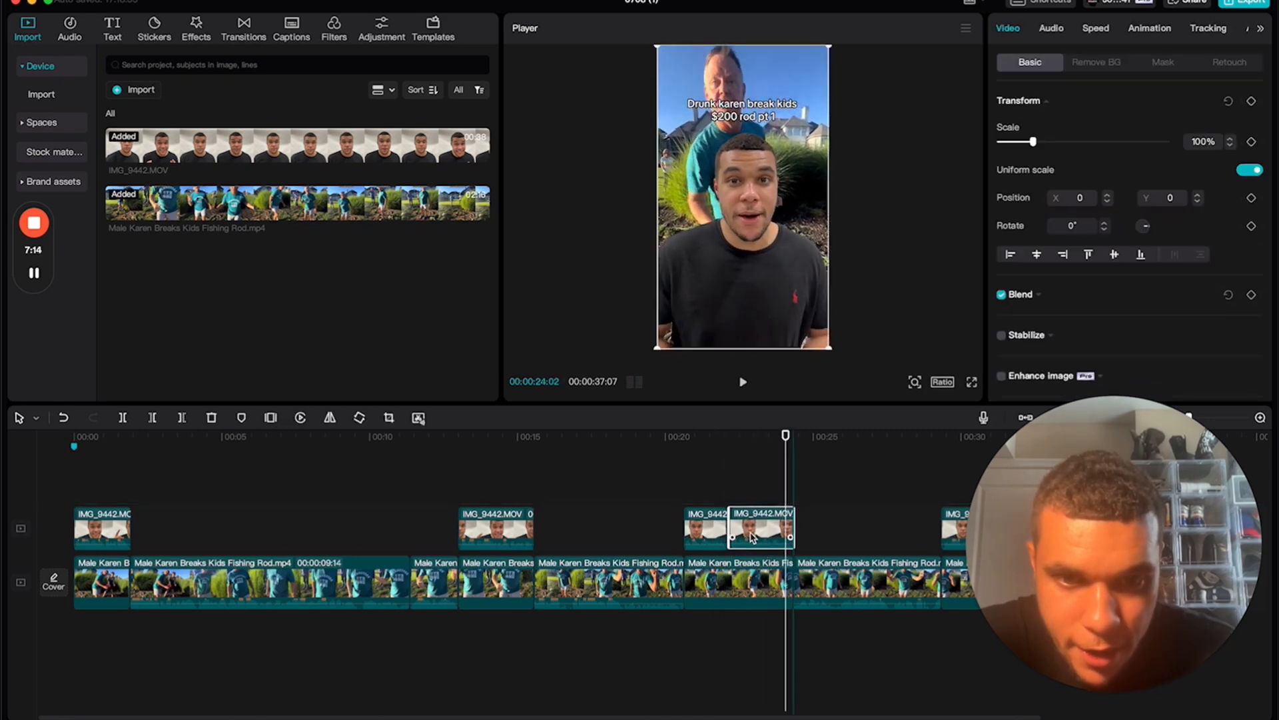
{"action": "scroll", "coordinate": [757, 524], "scroll_direction": "up", "scroll_amount": 5}
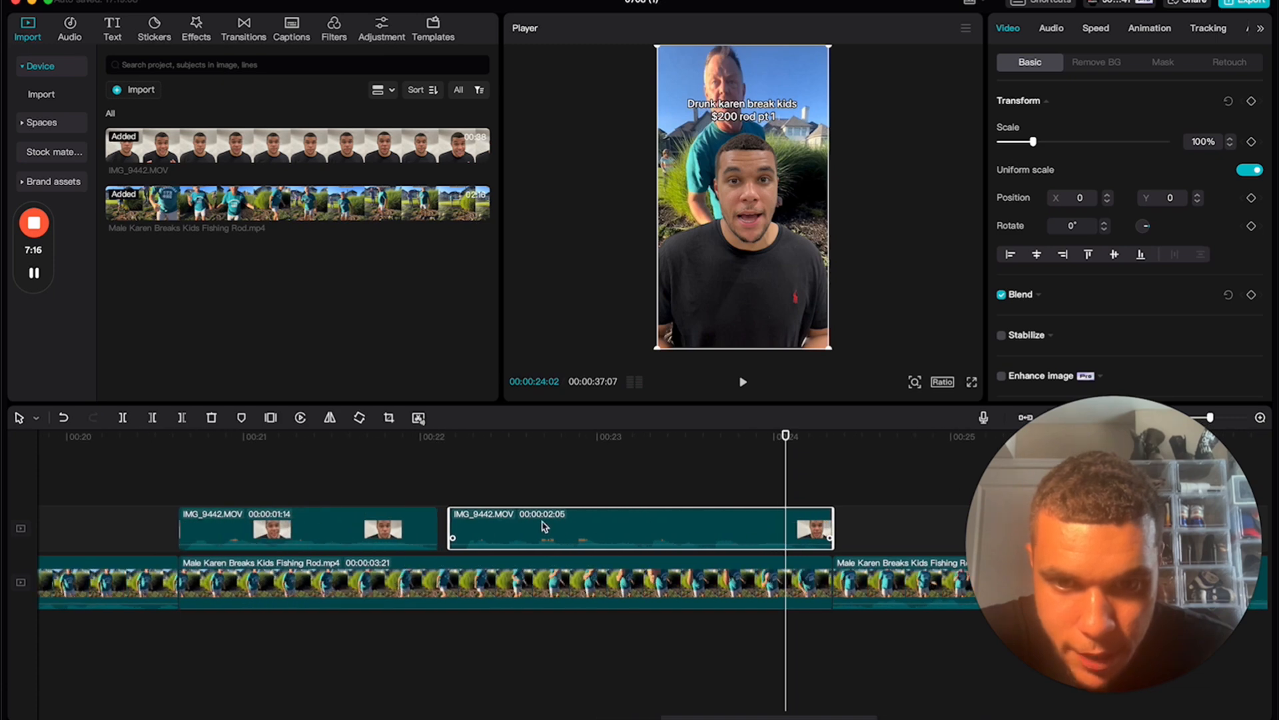
{"action": "left_click_drag", "start_coordinate": [543, 525], "coordinate": [532, 526]}
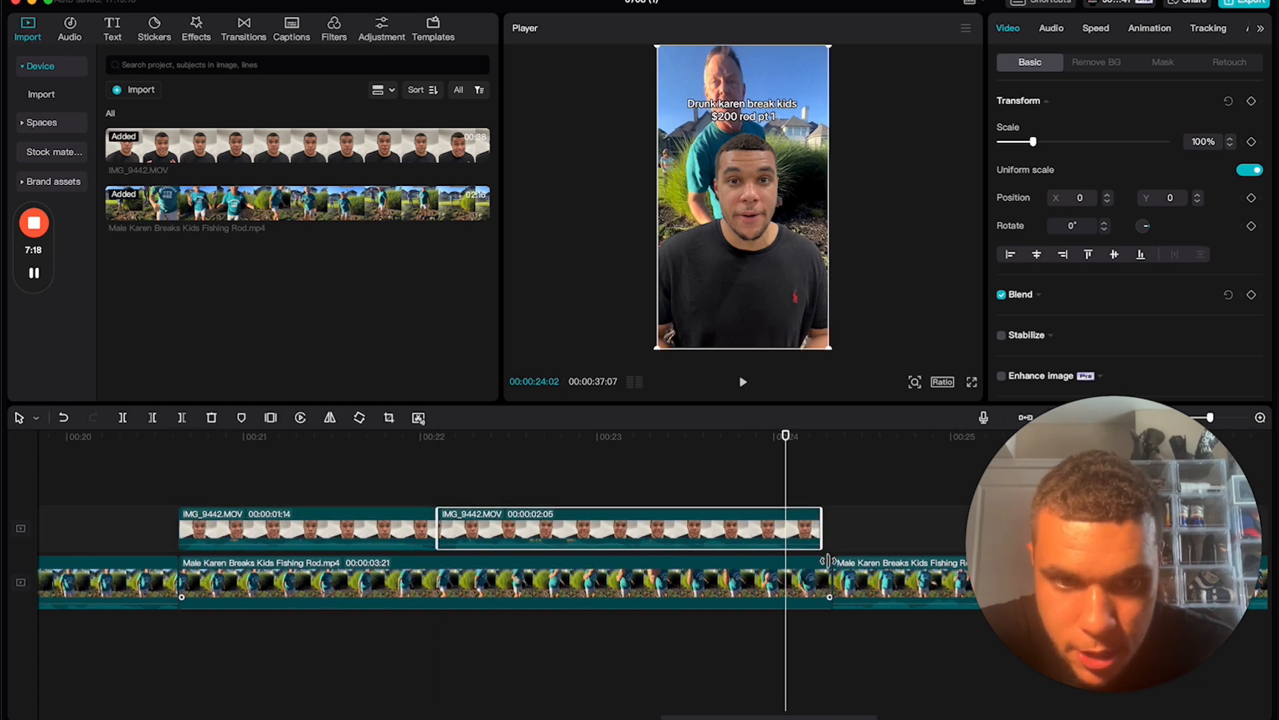
Trim the fishing rod piece under the fourth talking segment to 00:00:03:19, close the gap with all following clips, and play the result
{"action": "left_click_drag", "start_coordinate": [826, 561], "coordinate": [815, 561]}
{"action": "scroll", "coordinate": [816, 562], "scroll_direction": "down", "scroll_amount": 5}
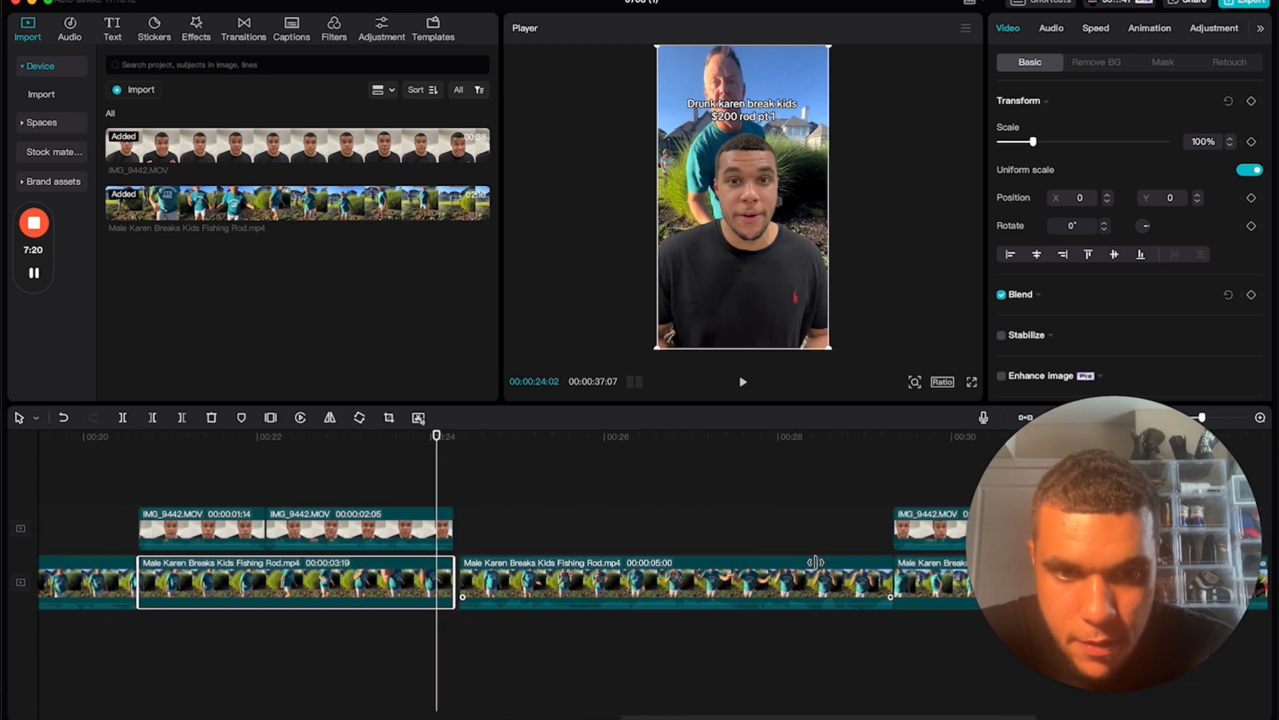
{"action": "scroll", "coordinate": [816, 561], "scroll_direction": "right", "scroll_amount": 10}
{"action": "left_click_drag", "start_coordinate": [791, 662], "coordinate": [151, 517]}
{"action": "scroll", "coordinate": [151, 517], "scroll_direction": "left", "scroll_amount": 8}
{"action": "left_click_drag", "start_coordinate": [378, 587], "coordinate": [368, 587]}
{"action": "key", "text": "space"}
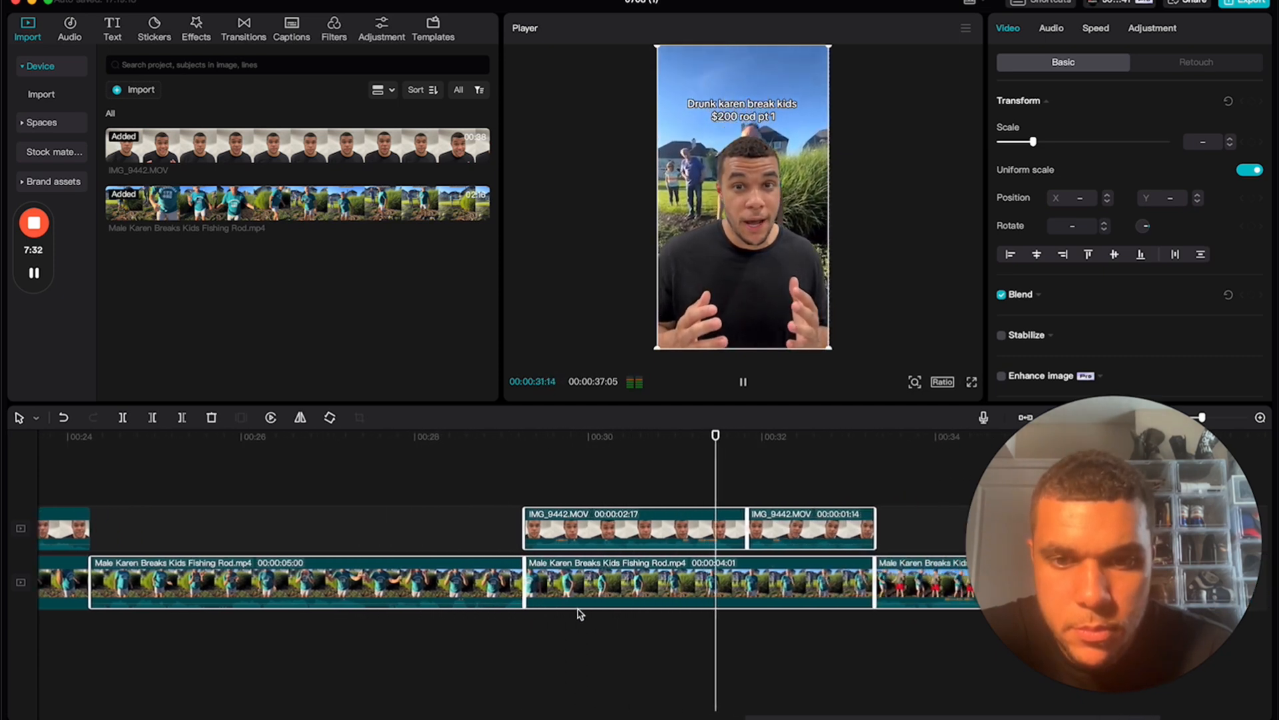
{"action": "key", "text": "space"}
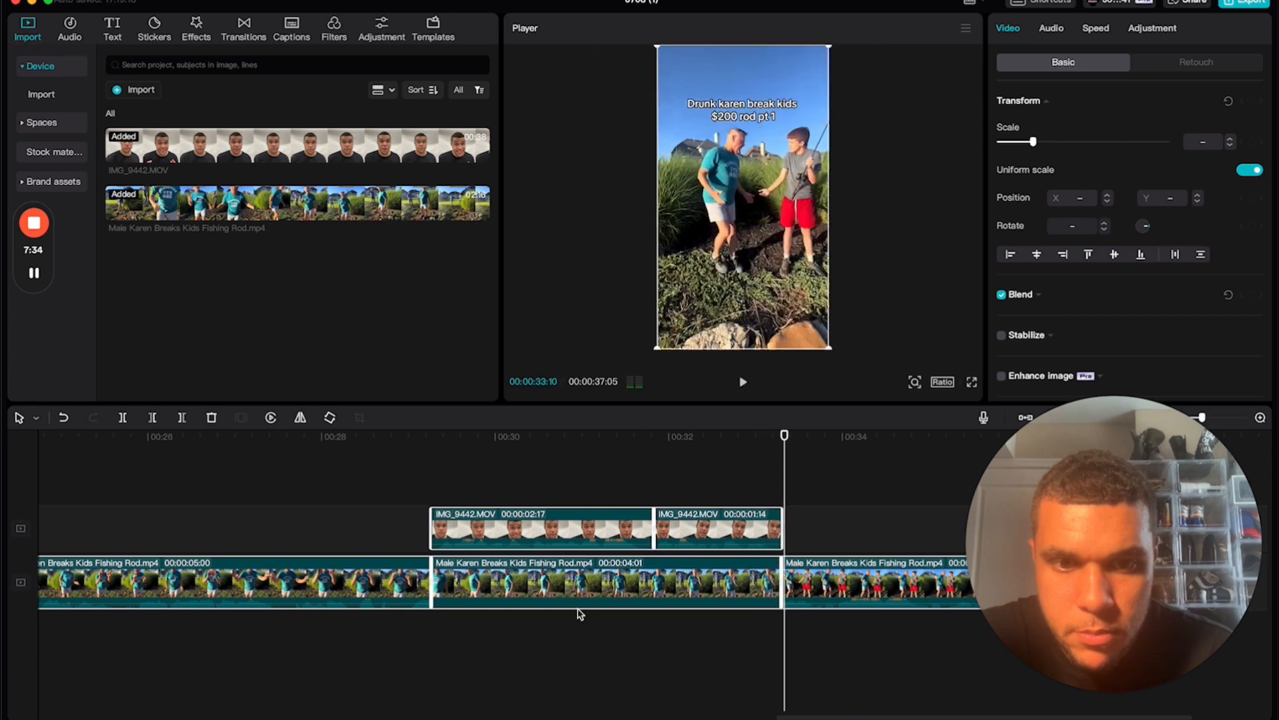
Shift the fifth and sixth talking segments and their fishing rod clips later, and extend the preceding fishing rod clip to 00:00:05:10
{"action": "left_click_drag", "start_coordinate": [858, 627], "coordinate": [534, 522]}
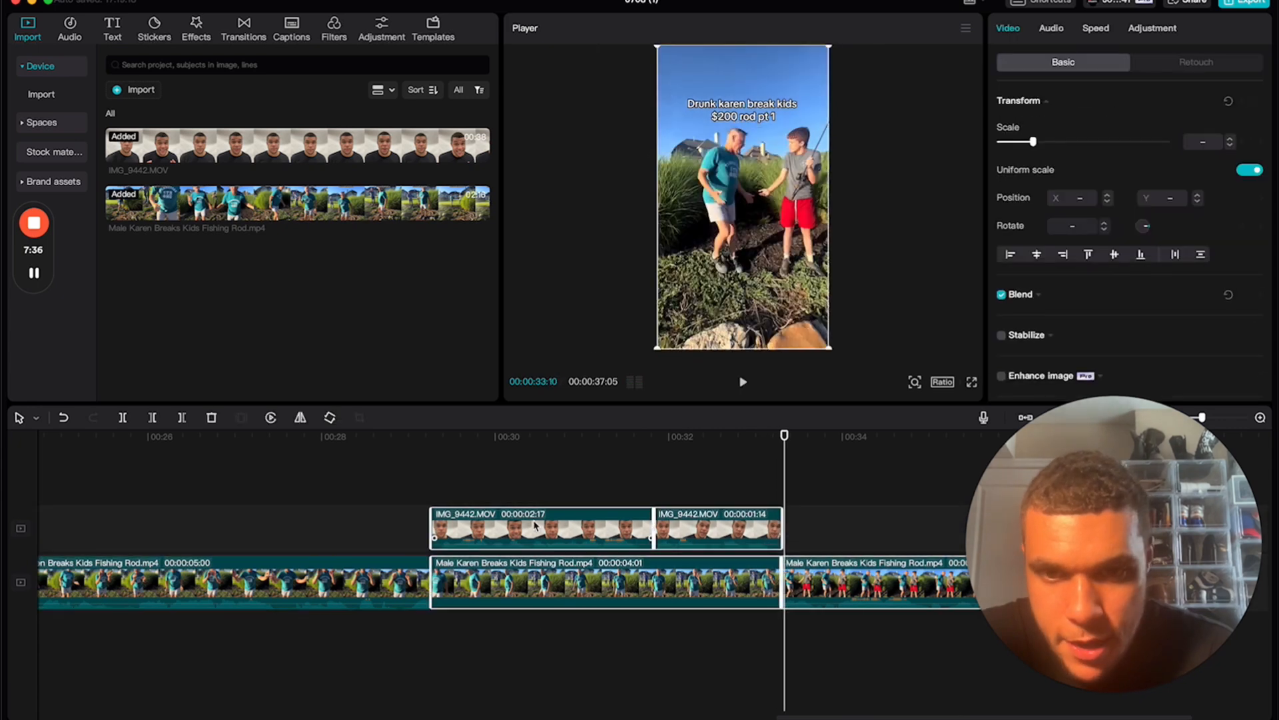
{"action": "left_click_drag", "start_coordinate": [489, 595], "coordinate": [449, 577]}
{"action": "left_click", "coordinate": [398, 453]}
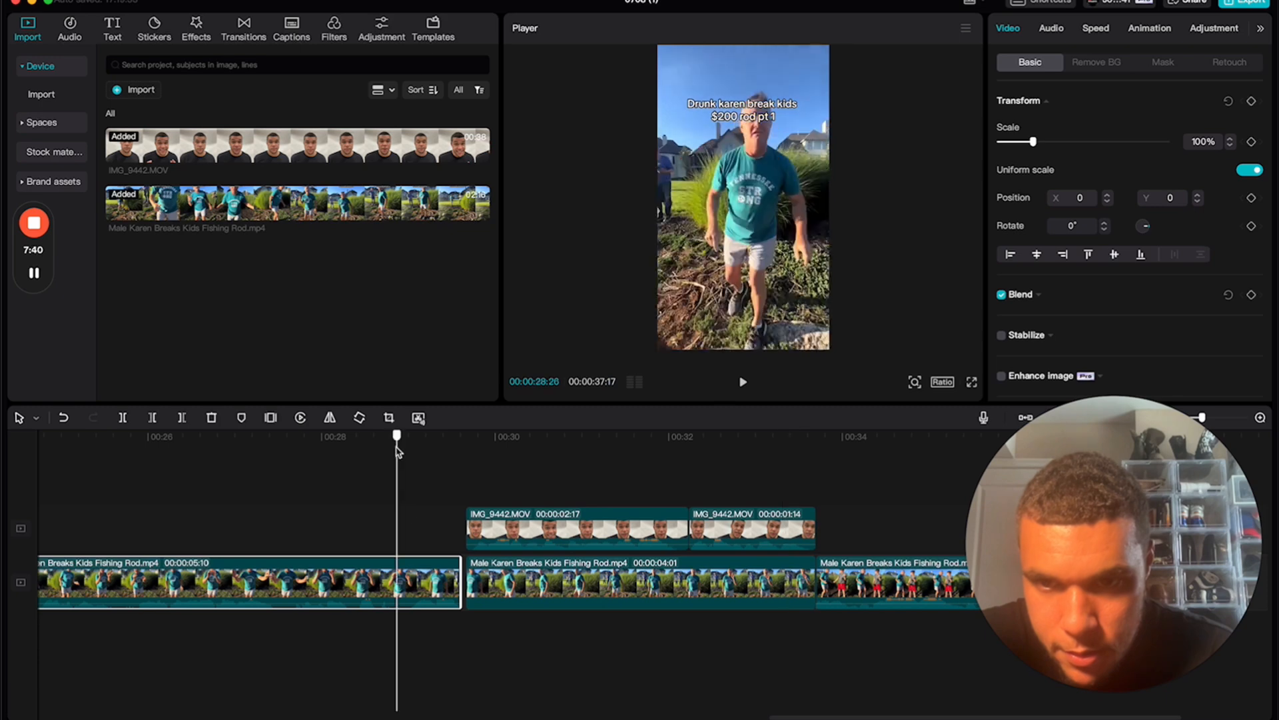
{"action": "key", "text": "space"}
{"action": "key", "text": "space"}
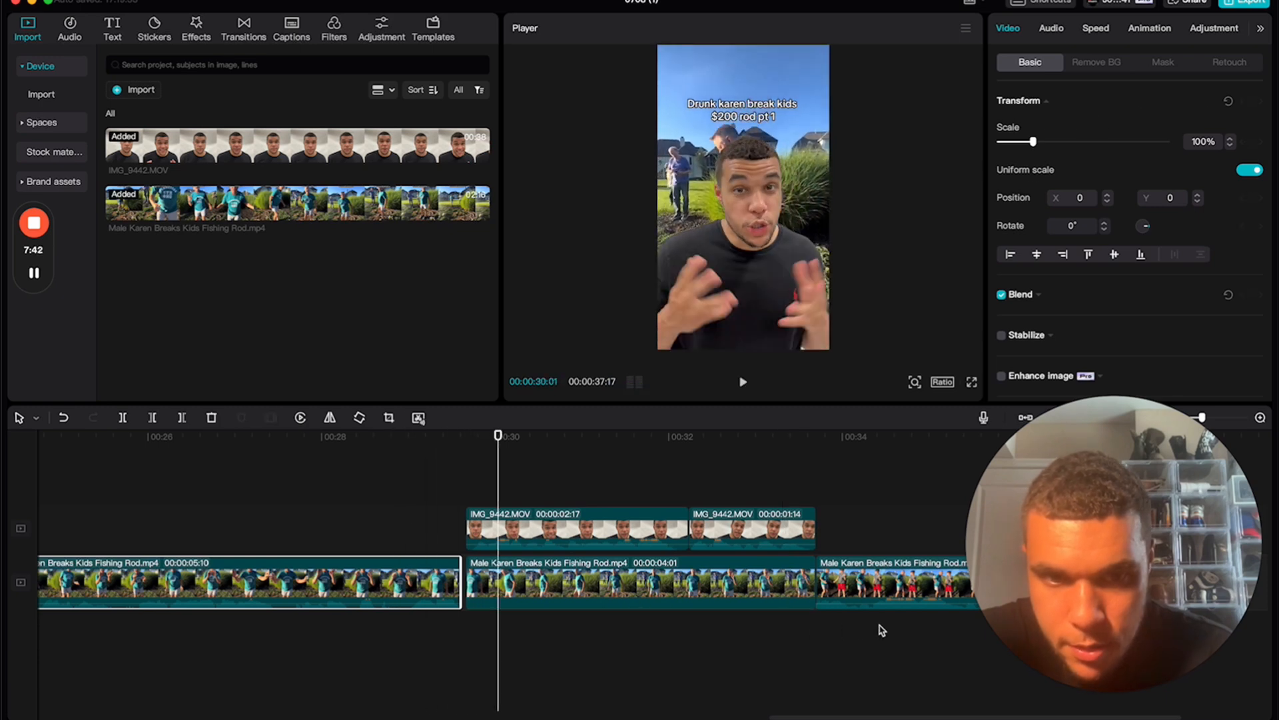
Shift the last two talking segments and their fishing rod clips further back, and extend the preceding clip to 00:00:05:29, checking playback
{"action": "left_click_drag", "start_coordinate": [880, 625], "coordinate": [551, 492]}
{"action": "left_click_drag", "start_coordinate": [523, 595], "coordinate": [592, 595]}
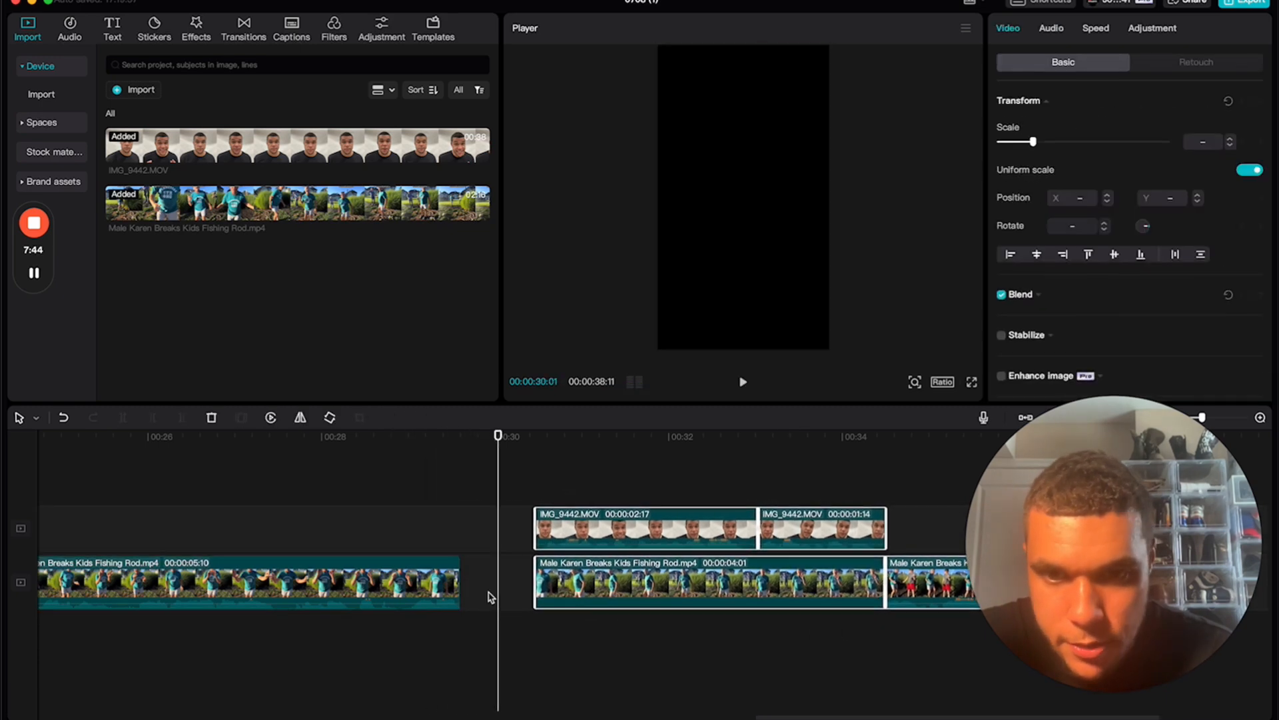
{"action": "left_click_drag", "start_coordinate": [465, 588], "coordinate": [508, 587]}
{"action": "left_click", "coordinate": [393, 453]}
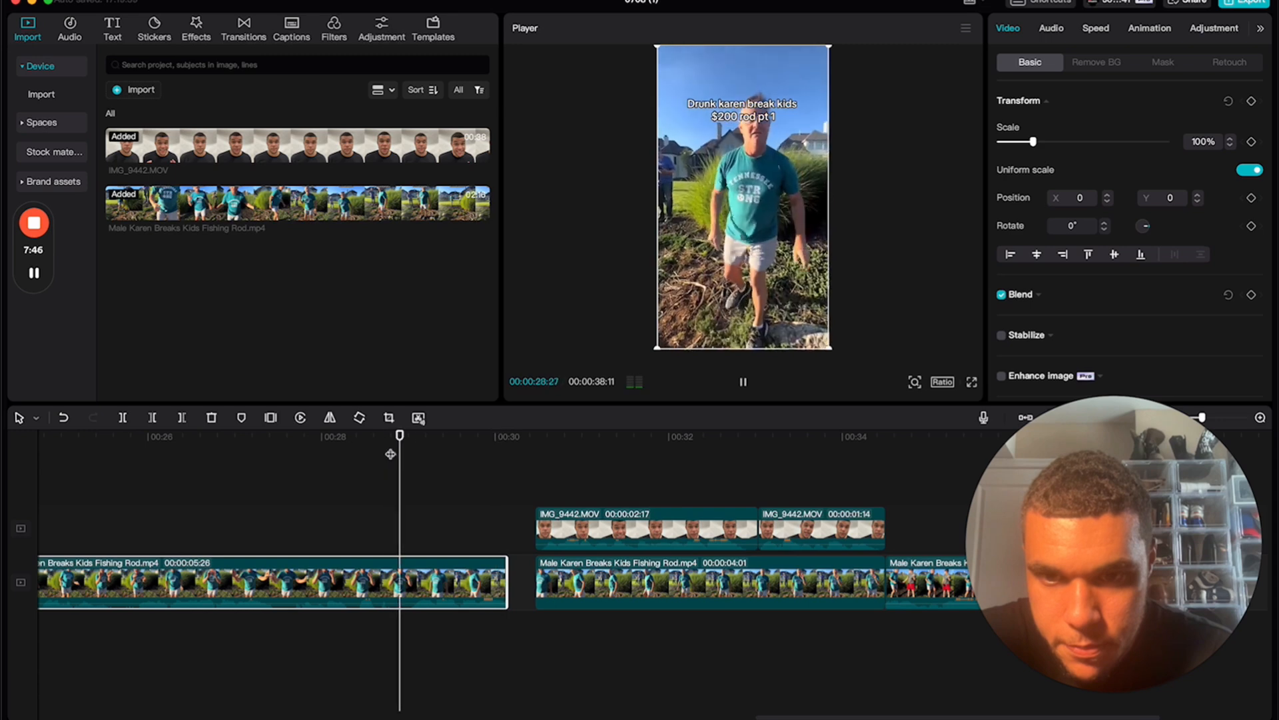
{"action": "key", "text": "space"}
{"action": "key", "text": "space"}
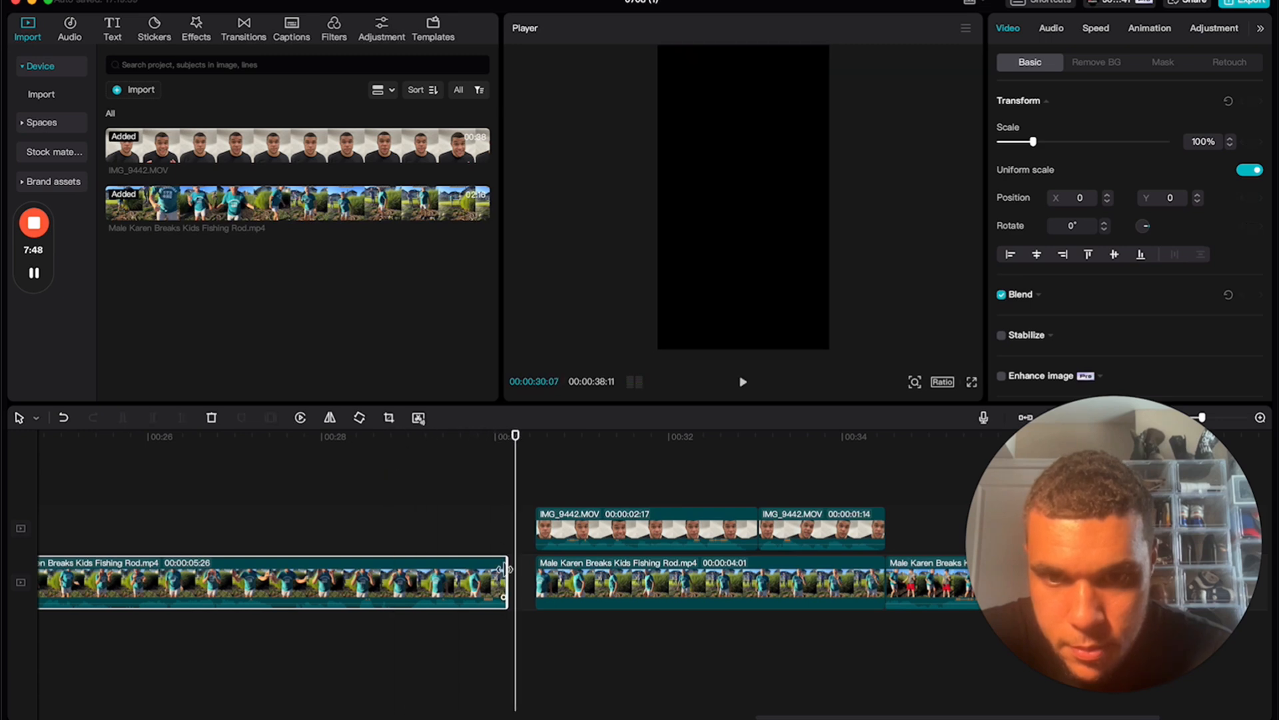
{"action": "left_click_drag", "start_coordinate": [506, 568], "coordinate": [513, 577]}
{"action": "left_click", "coordinate": [393, 443]}
{"action": "key", "text": "space"}
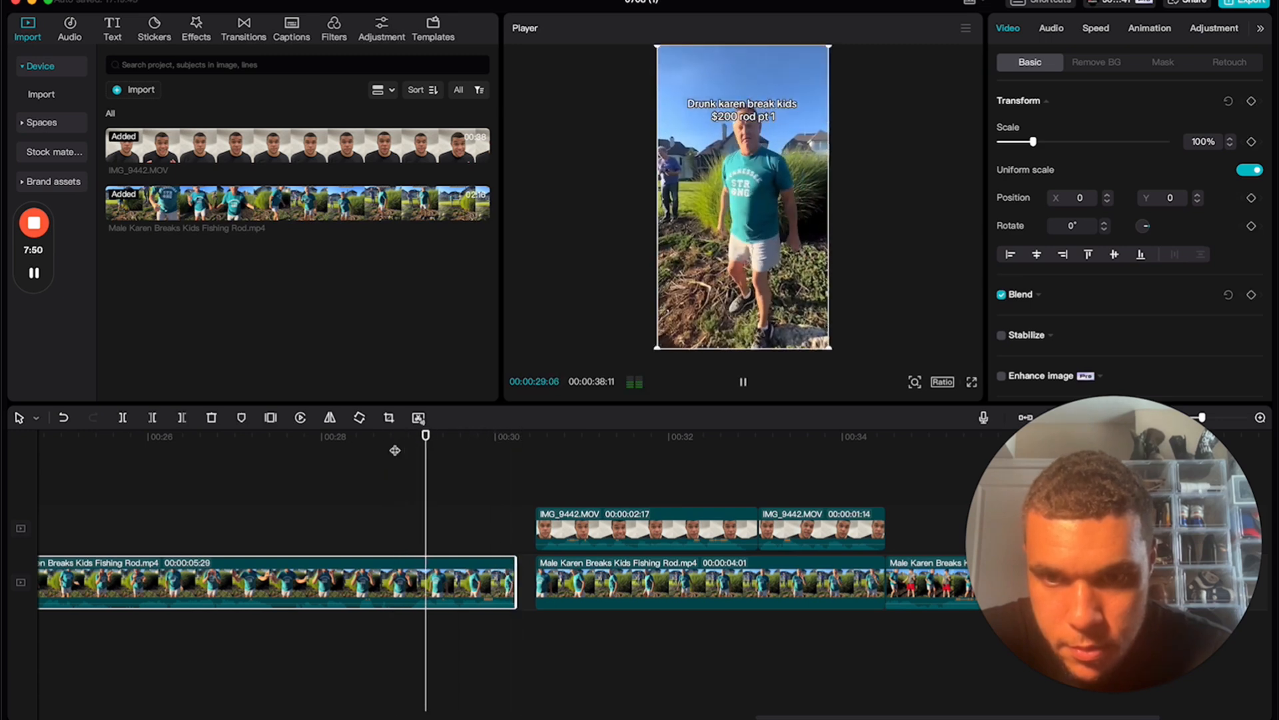
{"action": "key", "text": "space"}
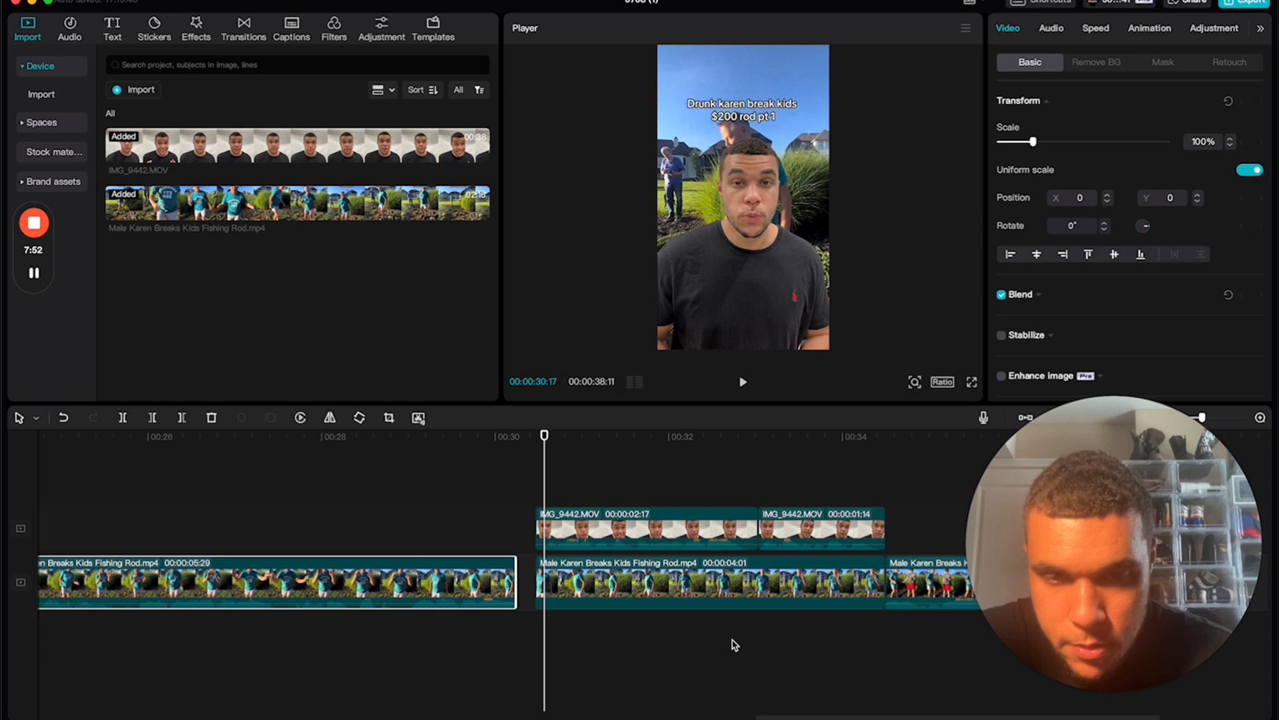
Move the fifth and sixth talking segments and the last two fishing rod clips directly against the extended clip and play the transition
{"action": "key", "text": "super+minus"}
{"action": "scroll", "coordinate": [707, 666], "scroll_direction": "right", "scroll_amount": 3}
{"action": "left_click_drag", "start_coordinate": [746, 660], "coordinate": [440, 550]}
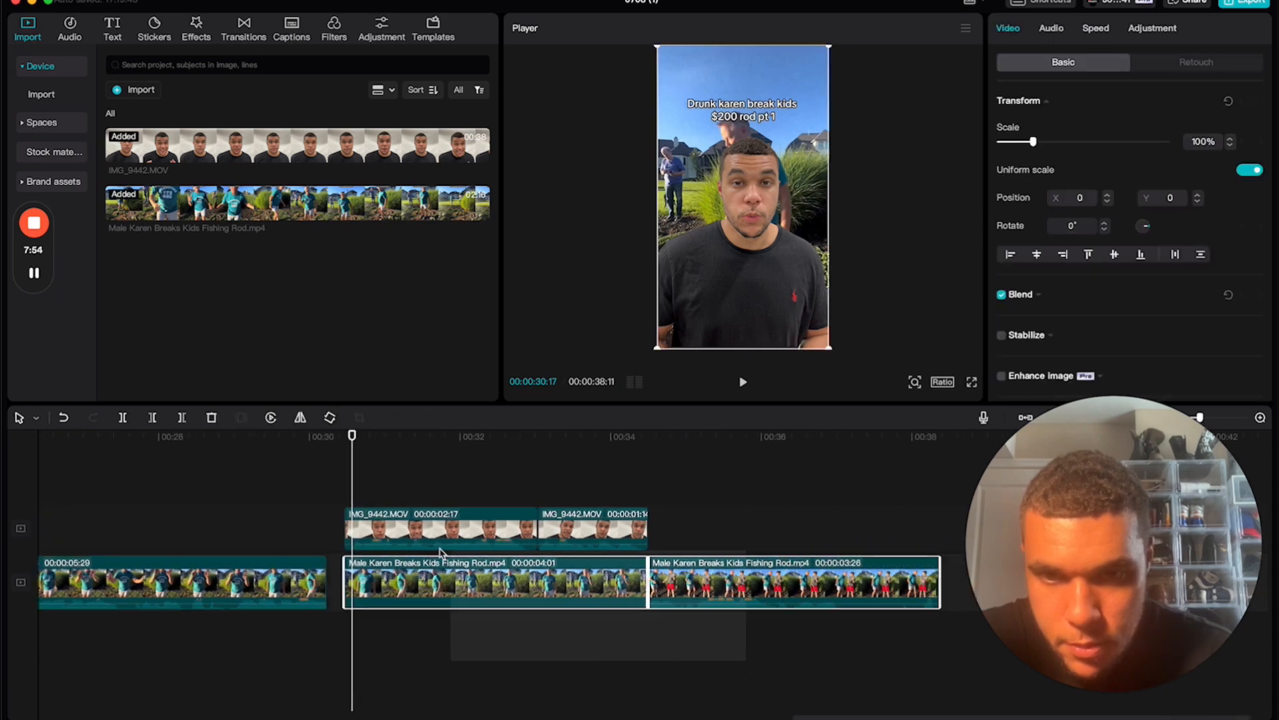
{"action": "left_click_drag", "start_coordinate": [406, 592], "coordinate": [388, 591]}
{"action": "left_click", "coordinate": [289, 445]}
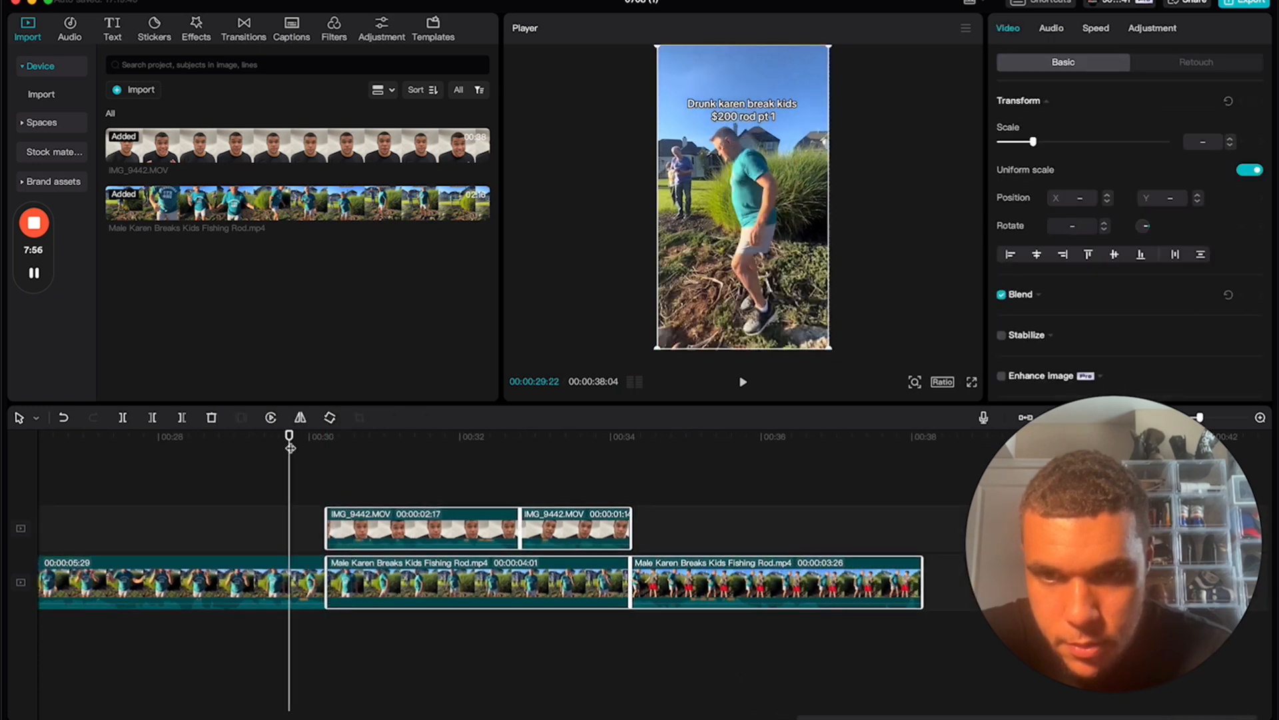
{"action": "key", "text": "space"}
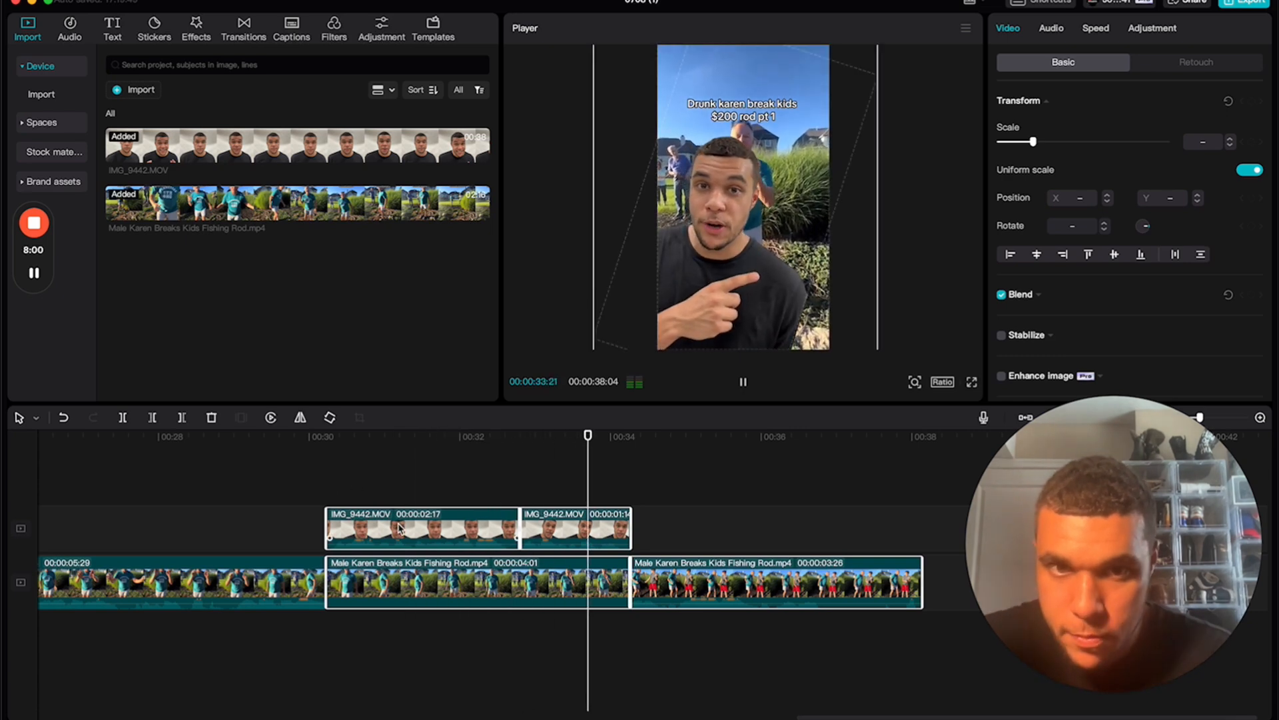
{"action": "key", "text": "space"}
Trim the start of the fishing rod piece under the fifth and sixth talking segments, extend its end to the last clip, and play it
{"action": "left_click_drag", "start_coordinate": [298, 436], "coordinate": [429, 466]}
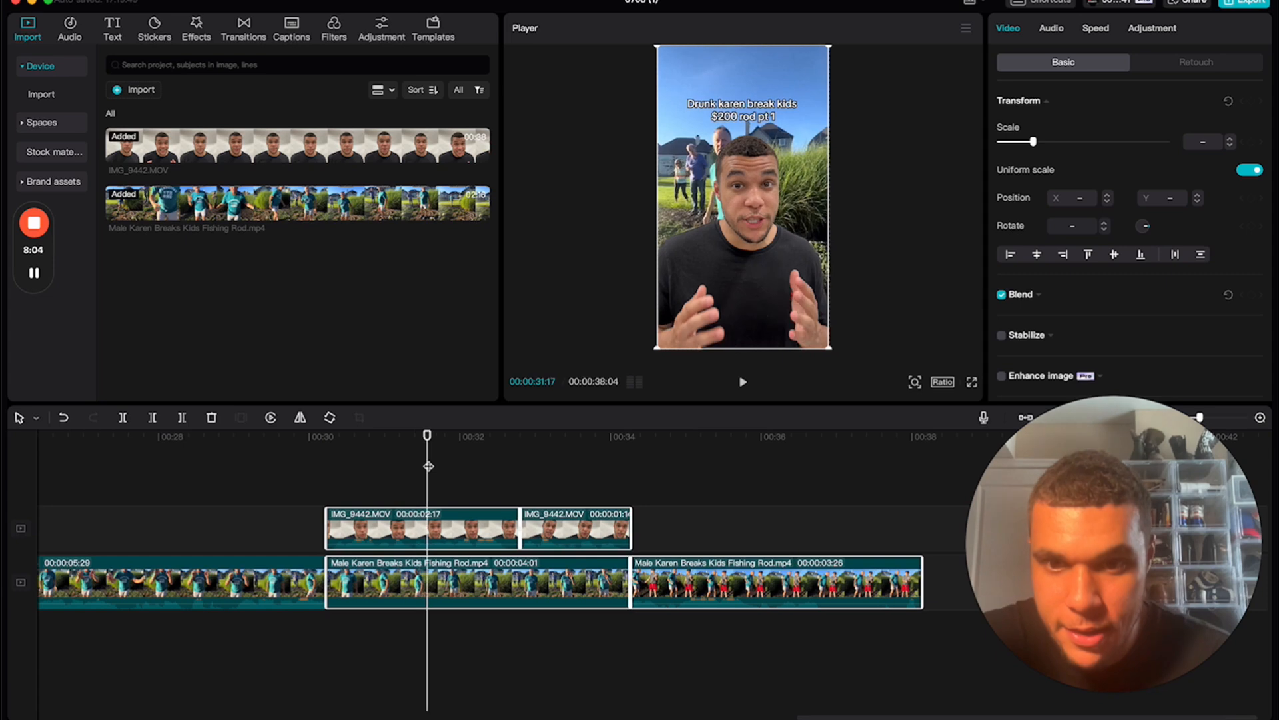
{"action": "left_click_drag", "start_coordinate": [327, 590], "coordinate": [377, 580]}
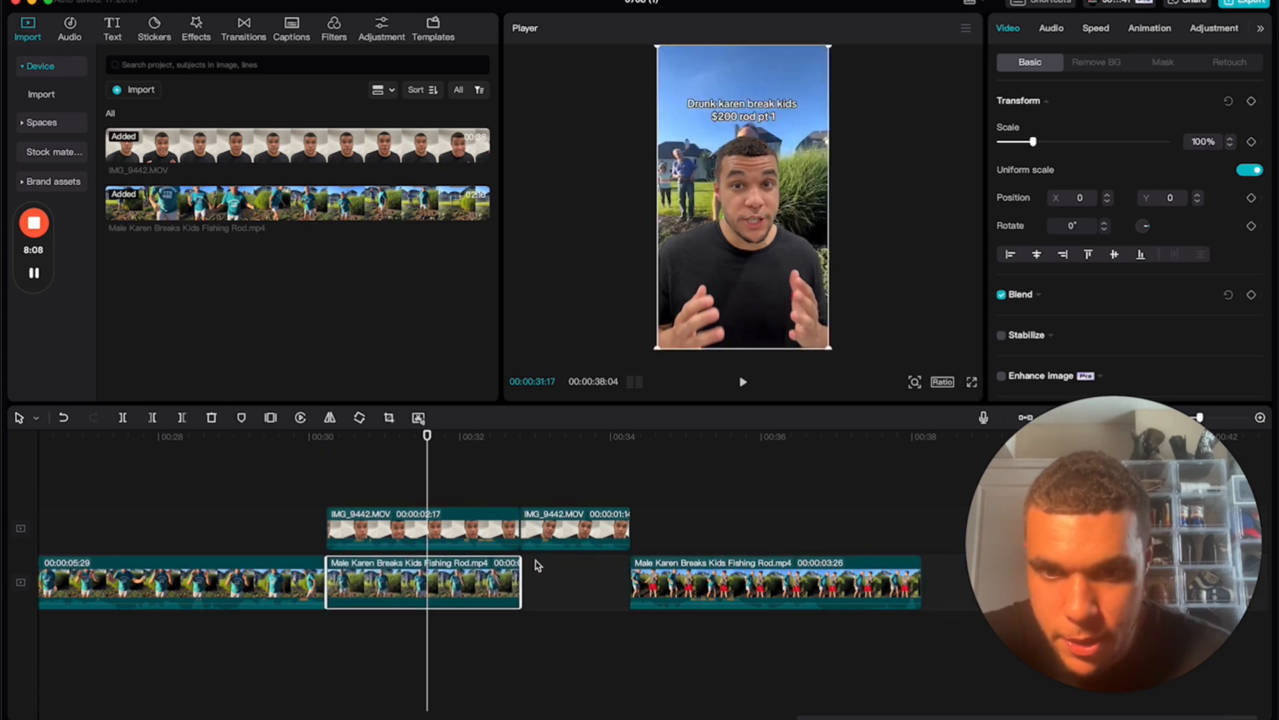
{"action": "left_click_drag", "start_coordinate": [523, 570], "coordinate": [655, 574]}
{"action": "left_click", "coordinate": [311, 446]}
{"action": "key", "text": "space"}
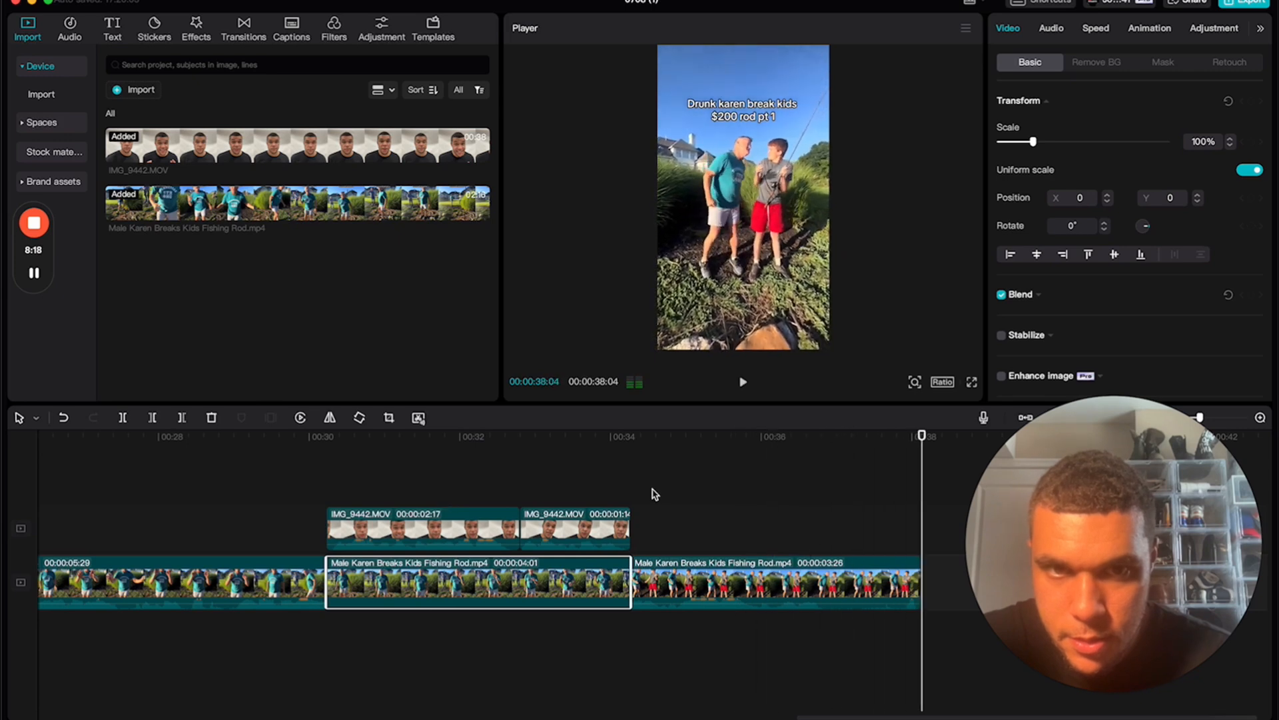
Return the playhead to the project's start and browse the text templates
{"action": "scroll", "coordinate": [793, 496], "scroll_direction": "left", "scroll_amount": 20}
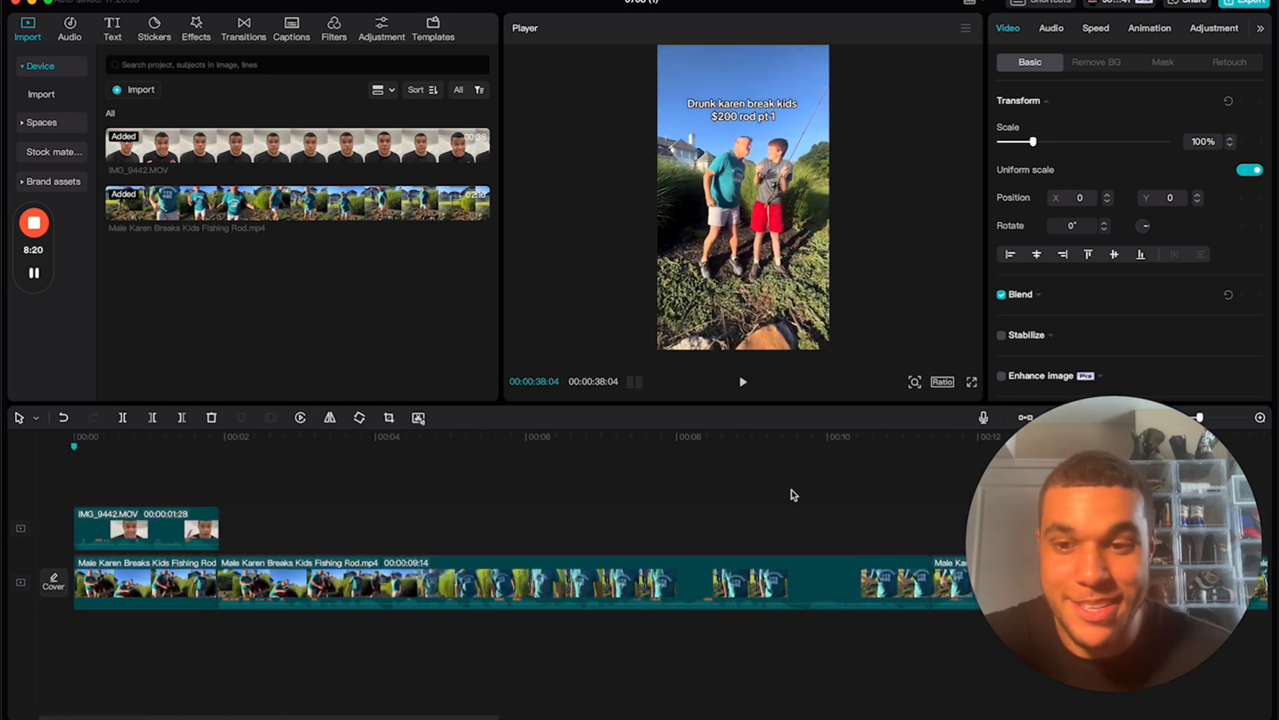
{"action": "left_click_drag", "start_coordinate": [104, 443], "coordinate": [18, 440]}
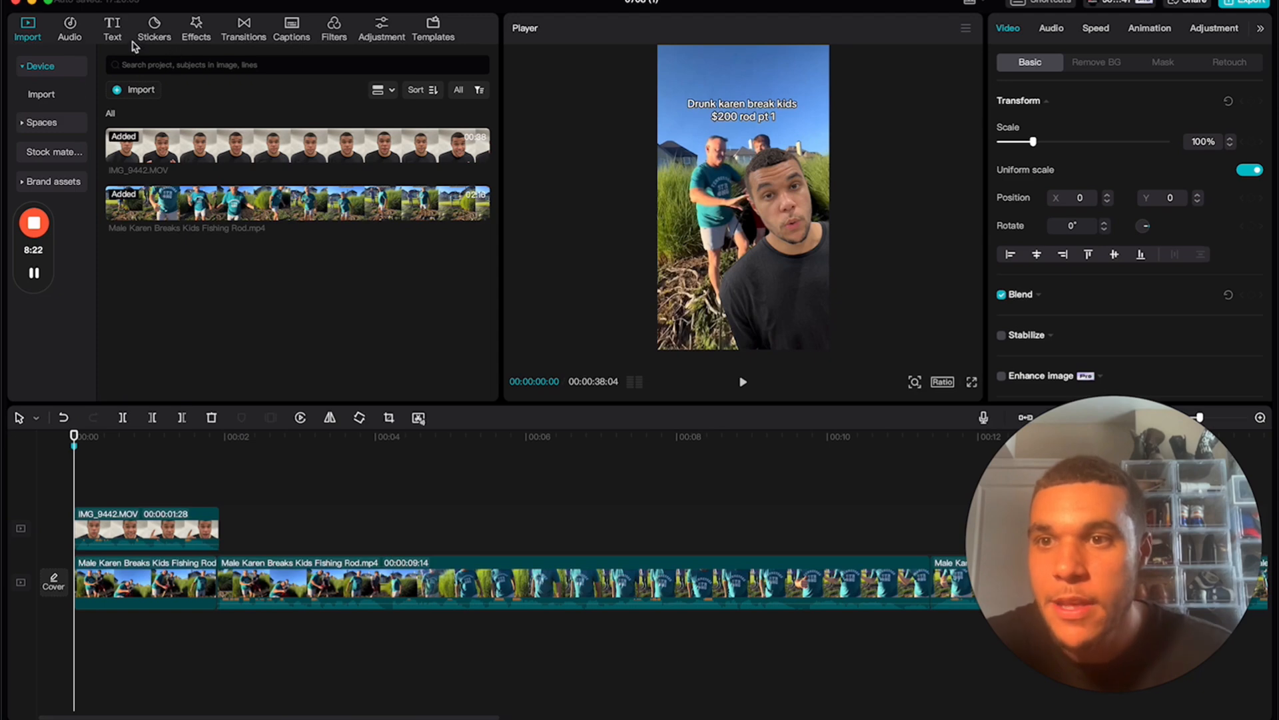
{"action": "left_click", "coordinate": [113, 32]}
{"action": "left_click", "coordinate": [55, 159]}
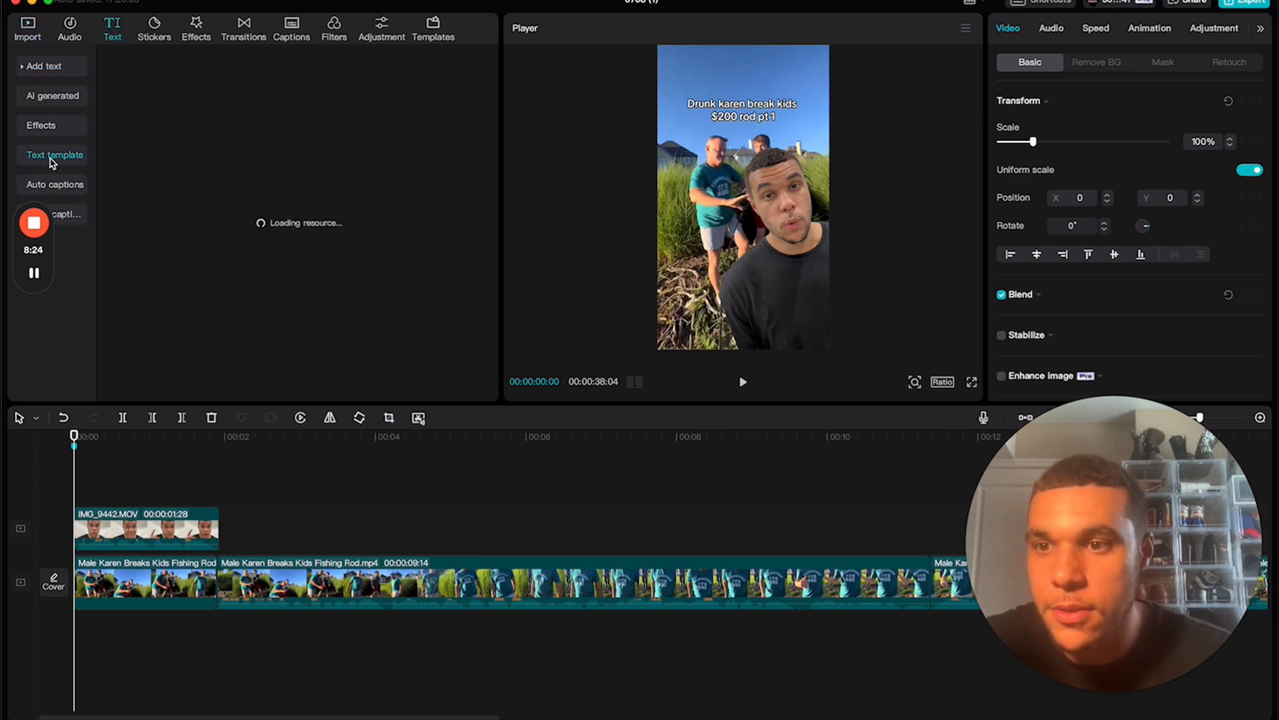
{"action": "scroll", "coordinate": [271, 276], "scroll_direction": "down", "scroll_amount": 5}
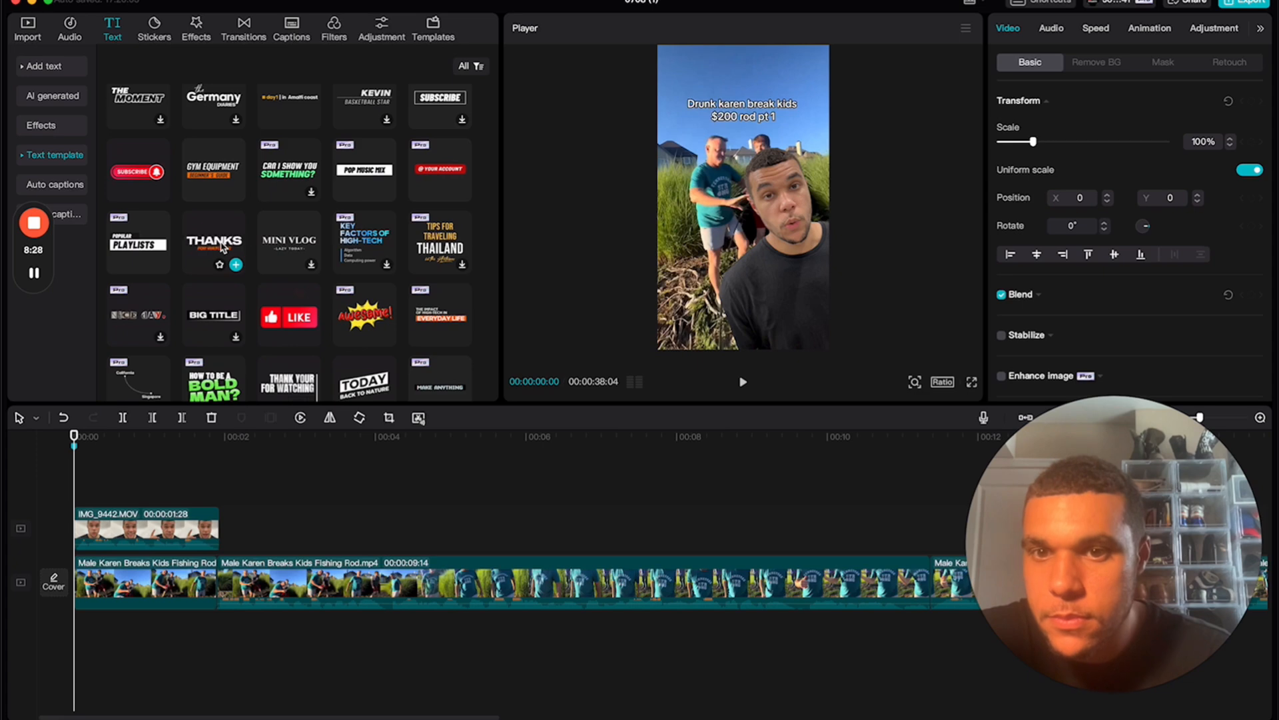
Try the THANKS / FOR WATCHING text template over the opening talking segment and delete it
{"action": "left_click_drag", "start_coordinate": [217, 247], "coordinate": [73, 495]}
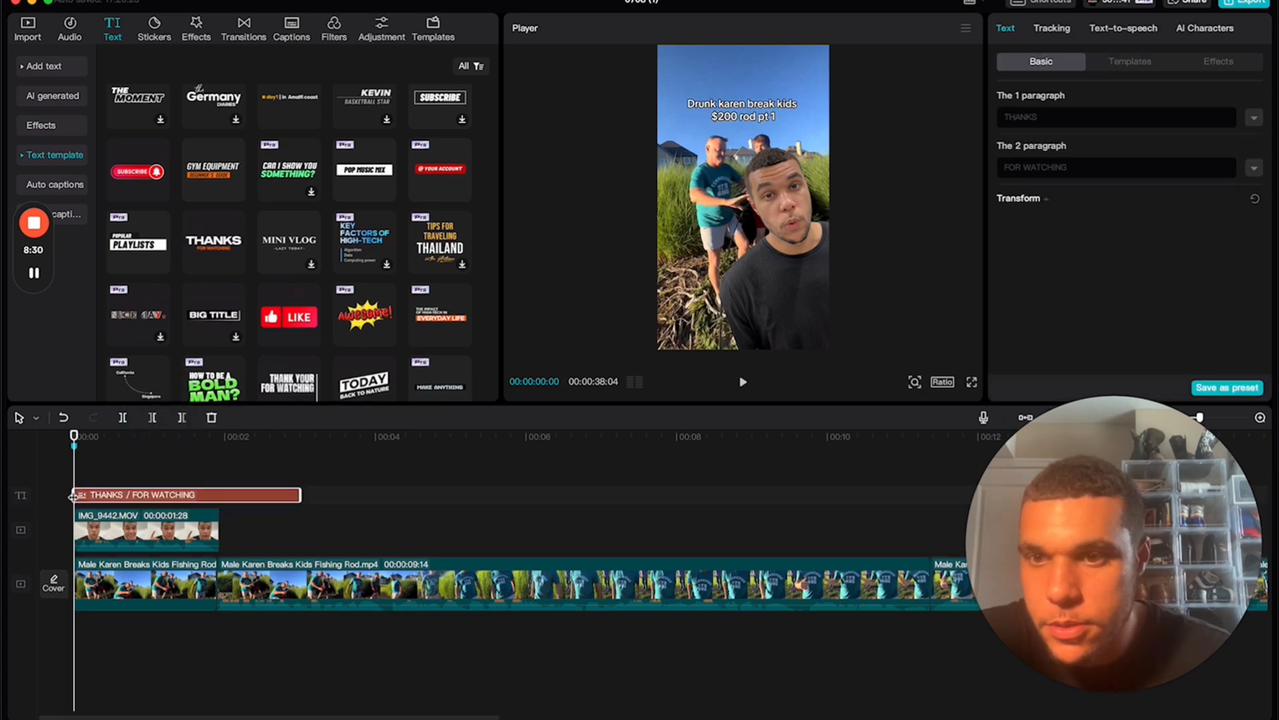
{"action": "key", "text": "space"}
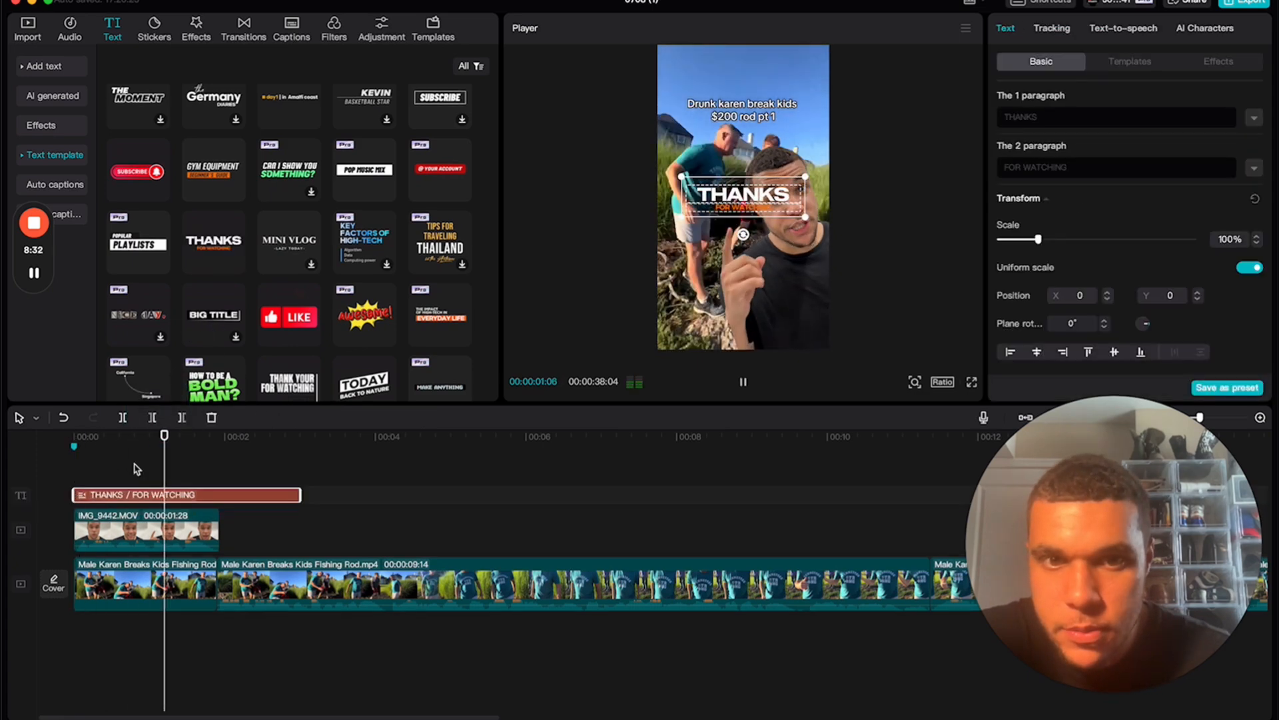
{"action": "key", "text": "space"}
{"action": "key", "text": "Delete"}
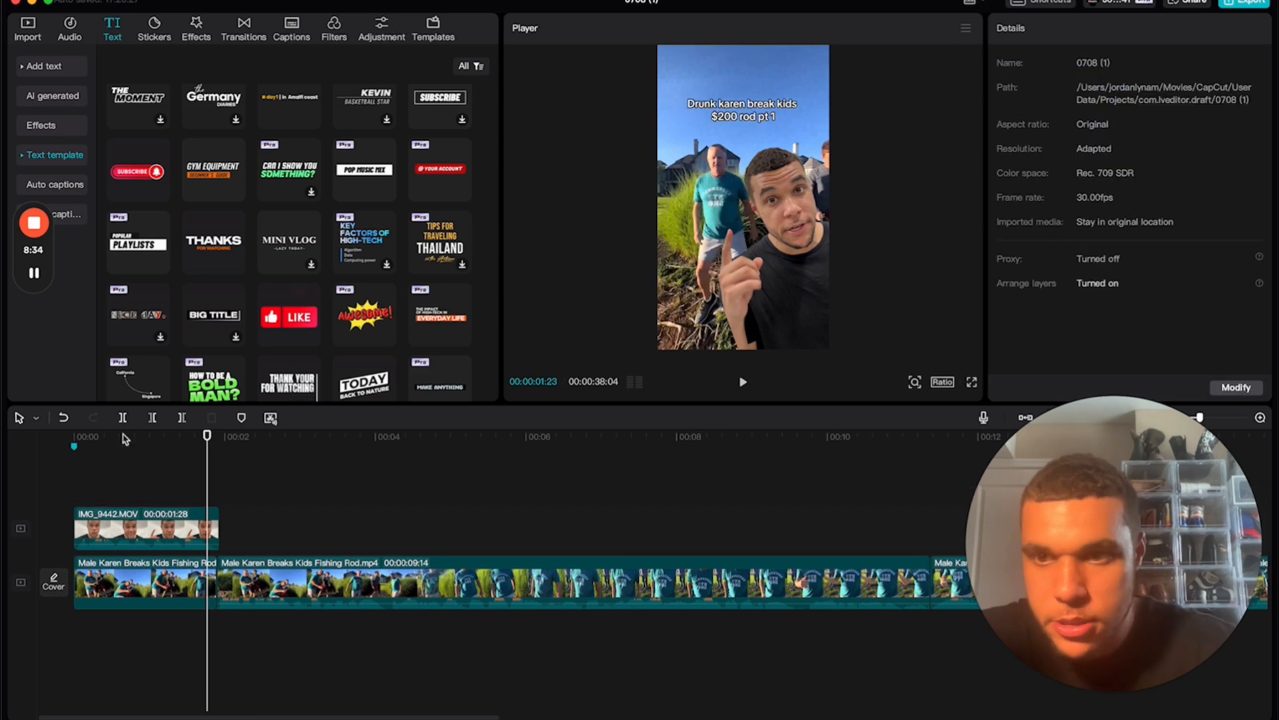
Add the TITLES / CHANGE TEXT EASILY text template at the project's start and preview its animation
{"action": "scroll", "coordinate": [294, 203], "scroll_direction": "down", "scroll_amount": 8}
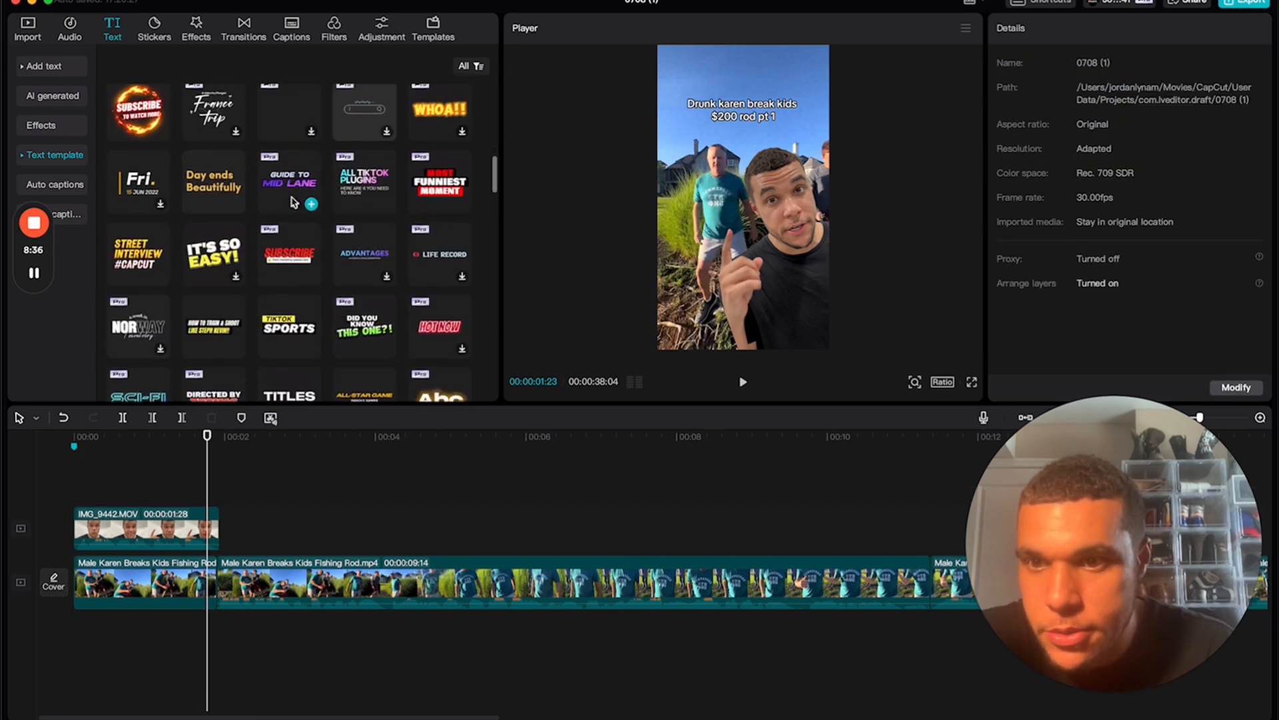
{"action": "scroll", "coordinate": [286, 259], "scroll_direction": "down", "scroll_amount": 4}
{"action": "left_click_drag", "start_coordinate": [289, 275], "coordinate": [87, 494]}
{"action": "left_click", "coordinate": [98, 437]}
{"action": "left_click_drag", "start_coordinate": [85, 439], "coordinate": [72, 441]}
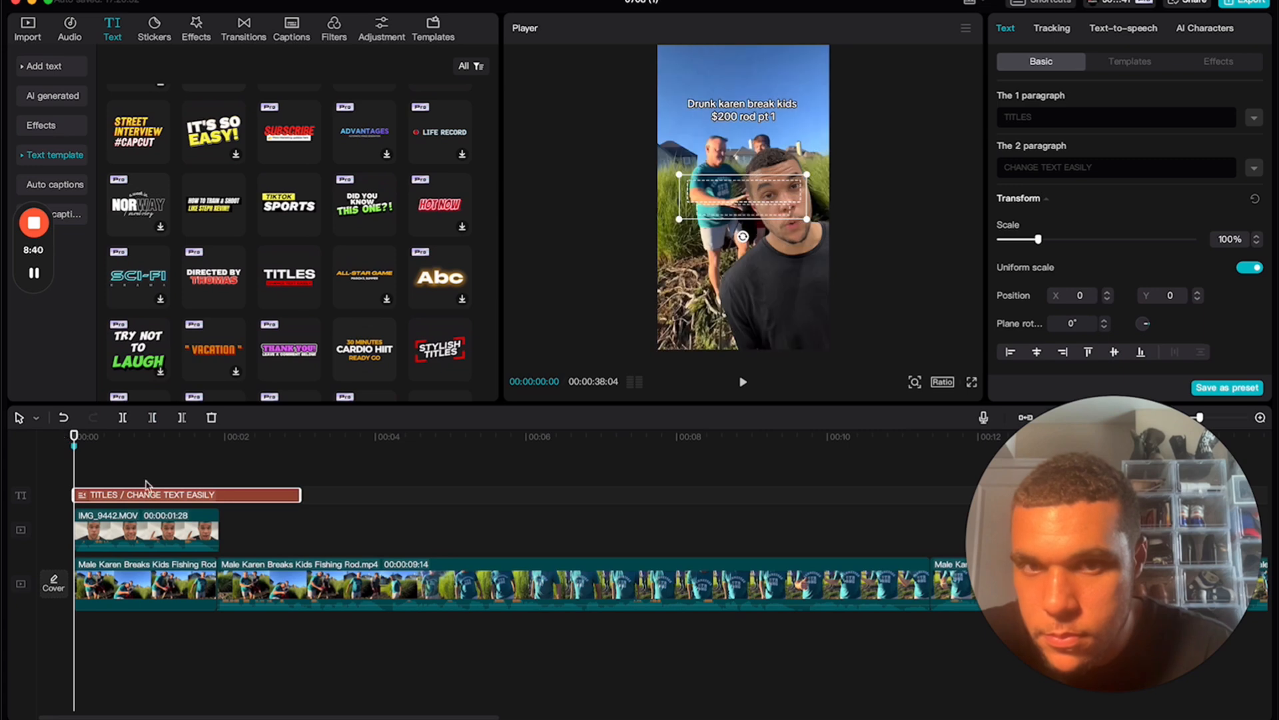
{"action": "key", "text": "space"}
{"action": "key", "text": "space"}
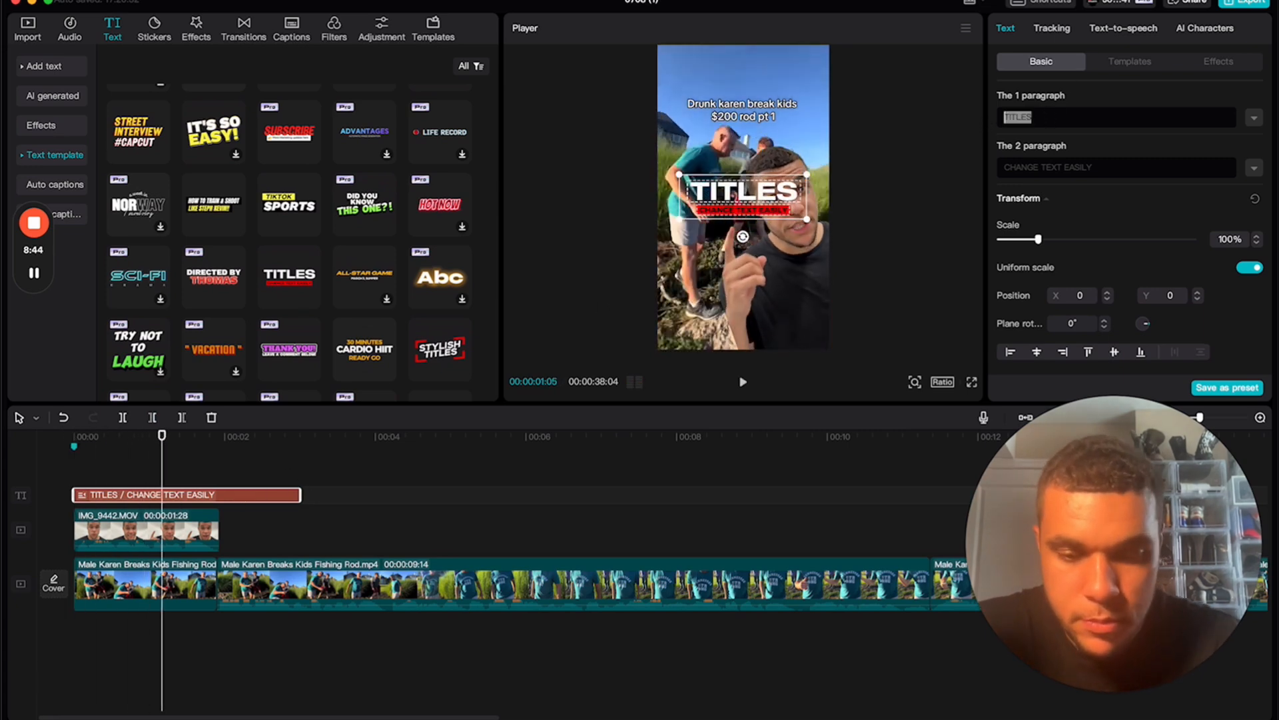
Set the title's first paragraph to BREAKS and its second paragraph to KIDS FISHING ROD
{"action": "type", "text": "BREAKS"}
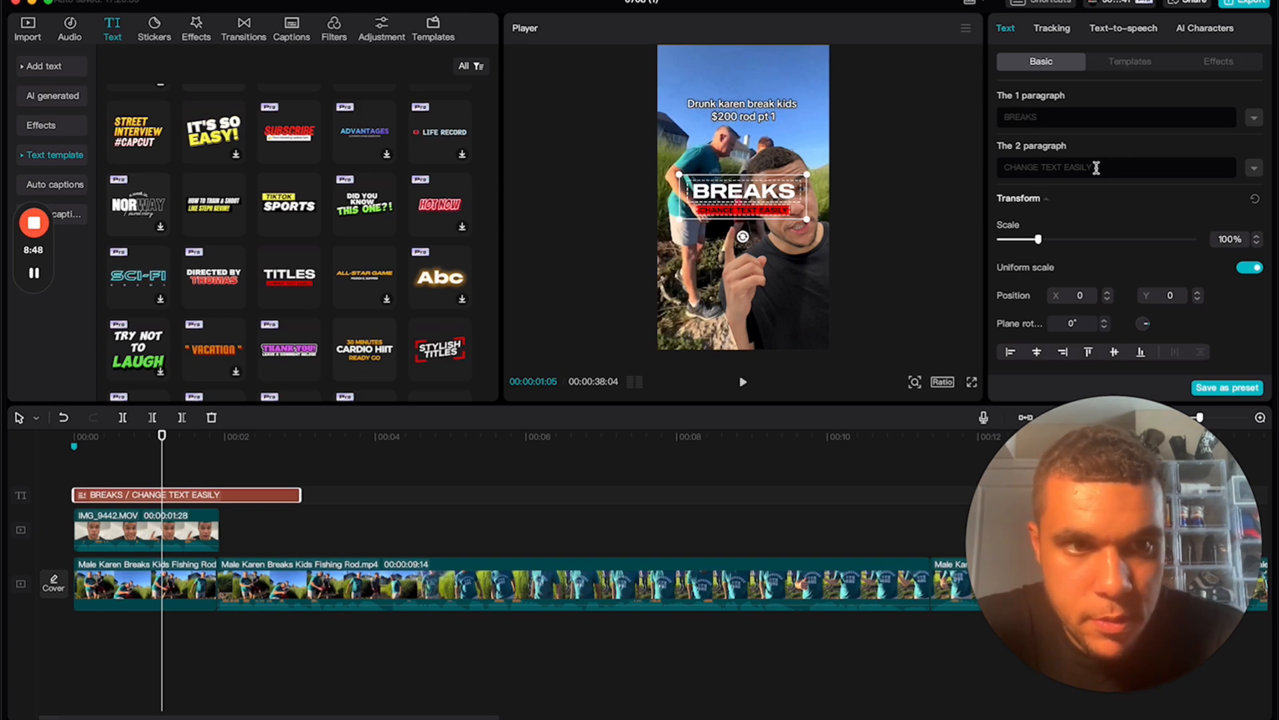
{"action": "type", "text": "FISHING ROD"}
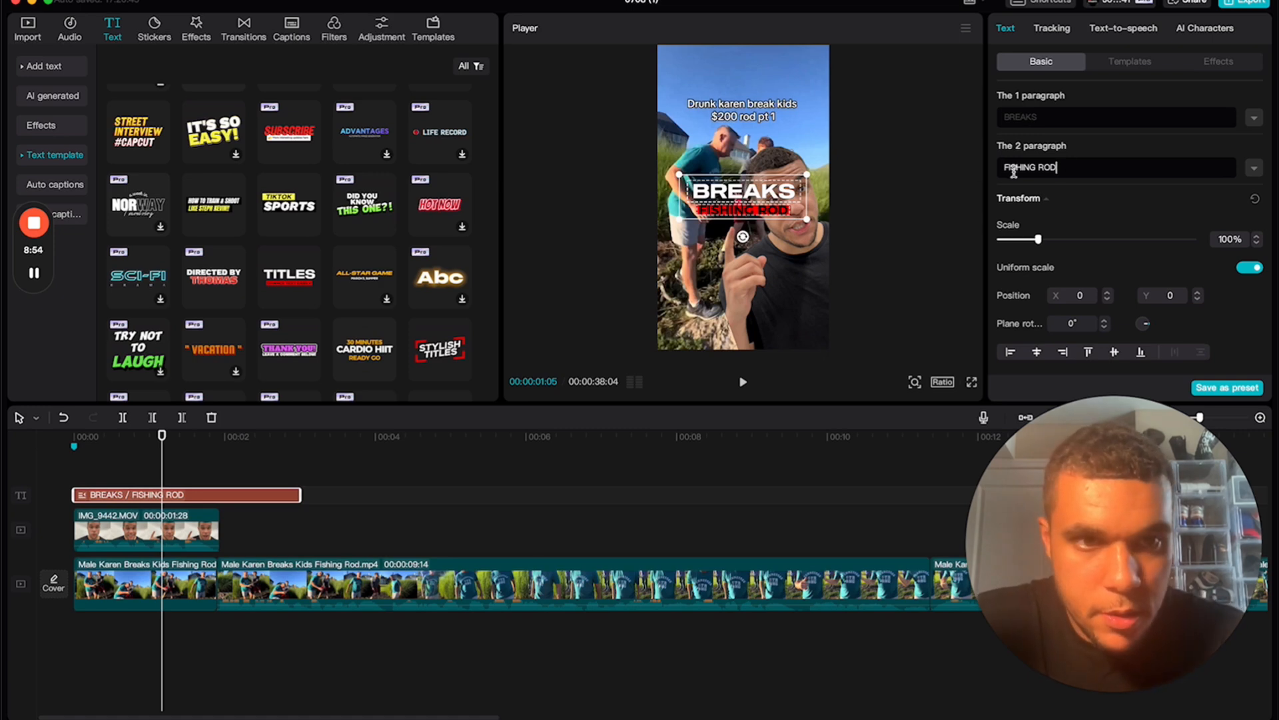
{"action": "type", "text": "KIDS"}
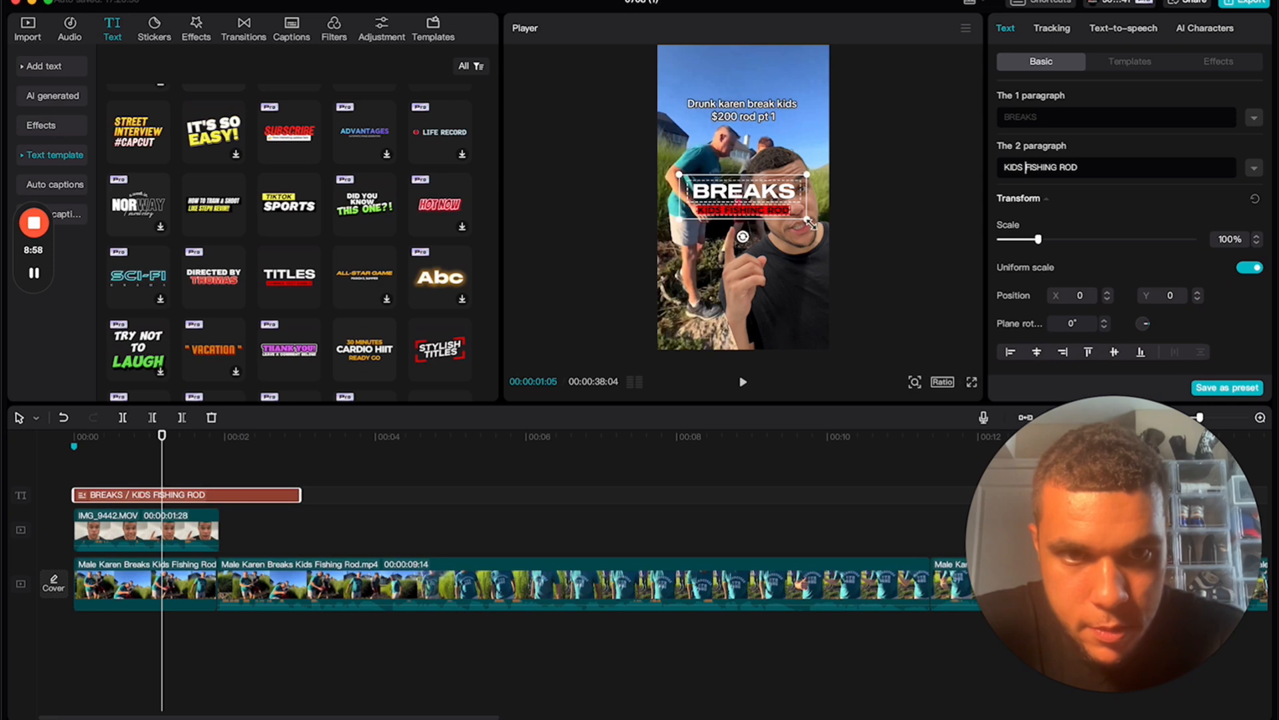
Enlarge the title to about 109% and move it down to about Y -778, checking it in playback from the start
{"action": "left_click_drag", "start_coordinate": [810, 222], "coordinate": [825, 225]}
{"action": "left_click_drag", "start_coordinate": [749, 191], "coordinate": [750, 248]}
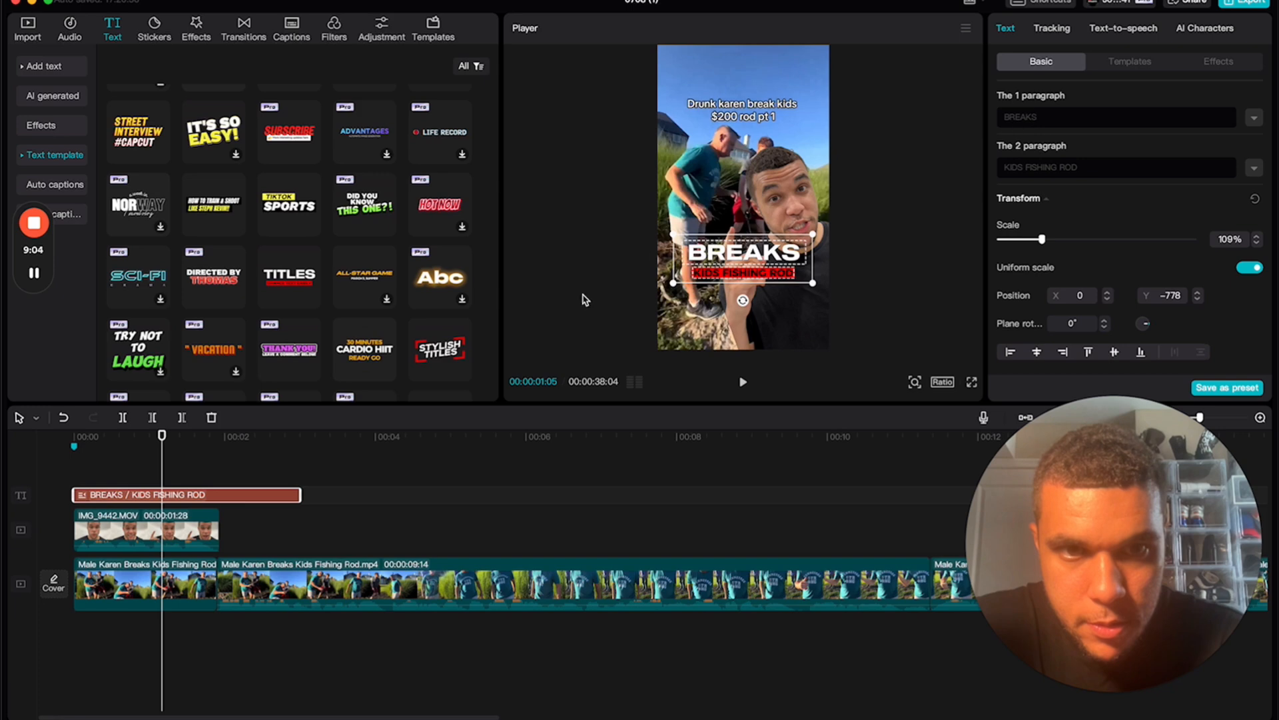
{"action": "left_click", "coordinate": [73, 439]}
{"action": "key", "text": "space"}
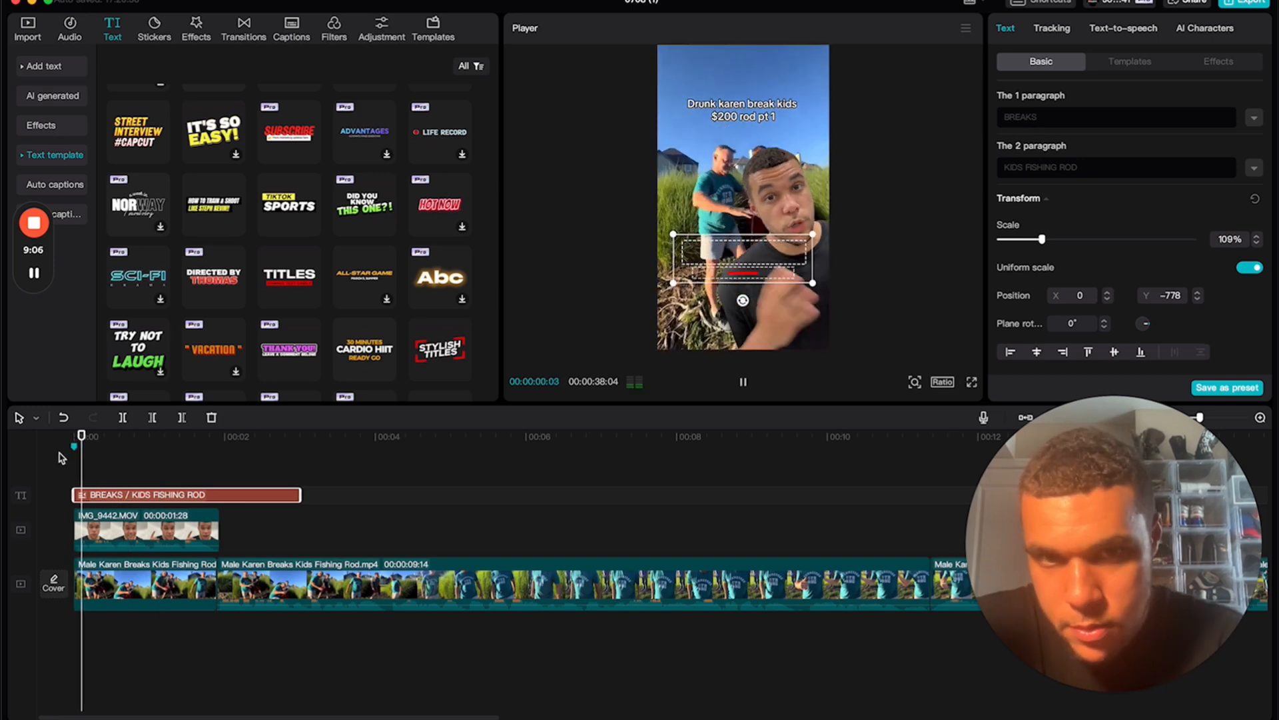
{"action": "mouse_move", "coordinate": [137, 445]}
{"action": "left_mouse_down"}
{"action": "mouse_move", "coordinate": [96, 440]}
{"action": "mouse_move", "coordinate": [136, 438]}
{"action": "left_mouse_up"}
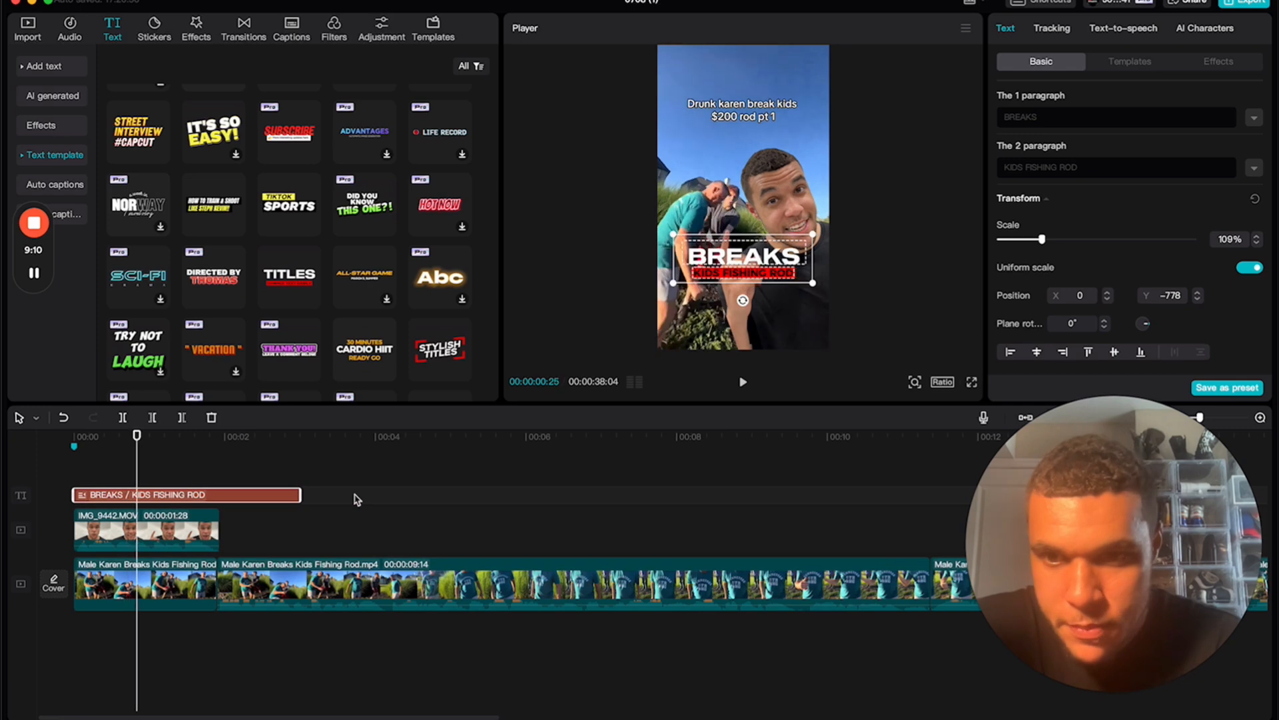
Extend the title to 00:00:04:01 and convert it into a compound clip
{"action": "left_click_drag", "start_coordinate": [301, 497], "coordinate": [379, 495]}
{"action": "right_click", "coordinate": [280, 496]}
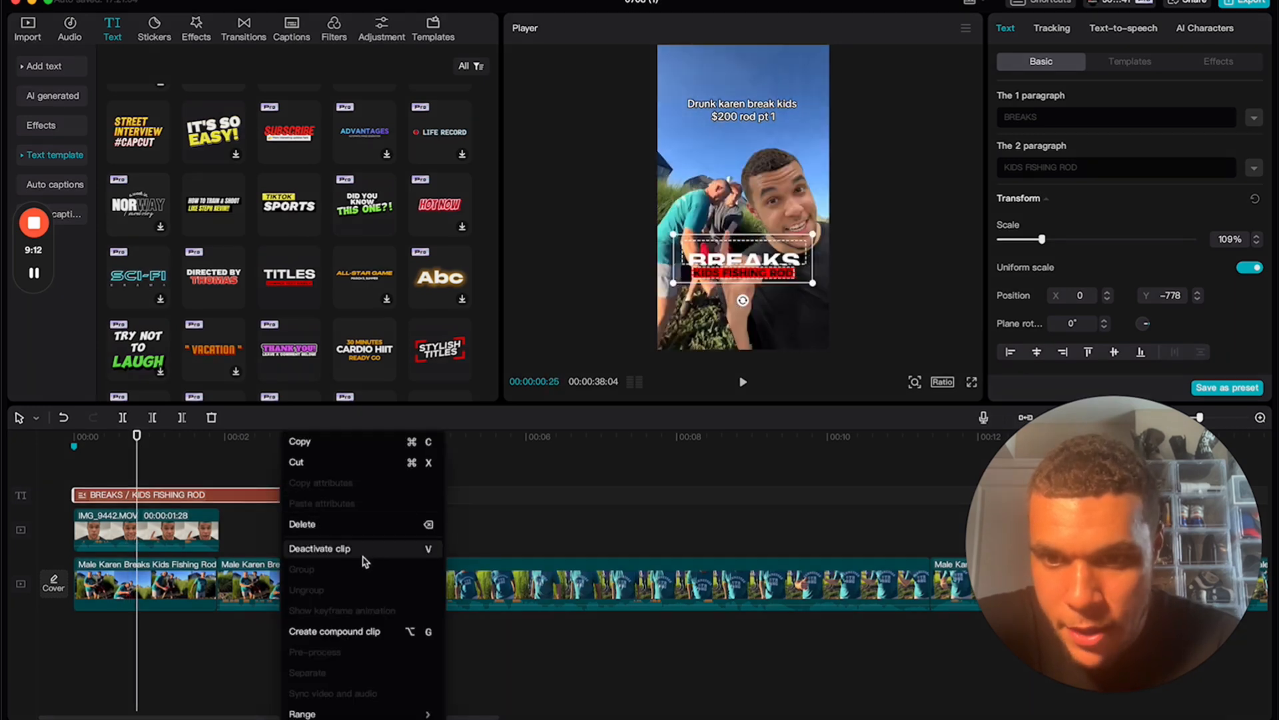
{"action": "left_click", "coordinate": [337, 630]}
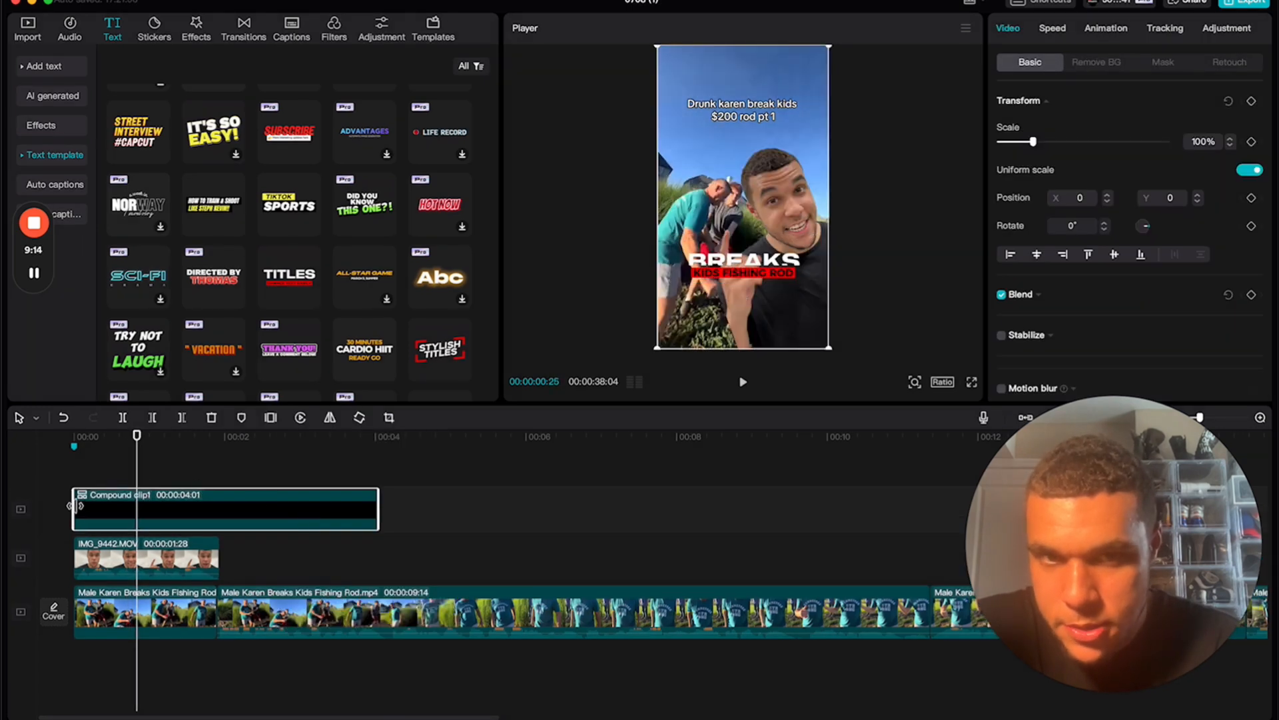
Trim the first 25 frames off the title's compound clip and move the clip to the project's start
{"action": "left_click_drag", "start_coordinate": [75, 506], "coordinate": [138, 506]}
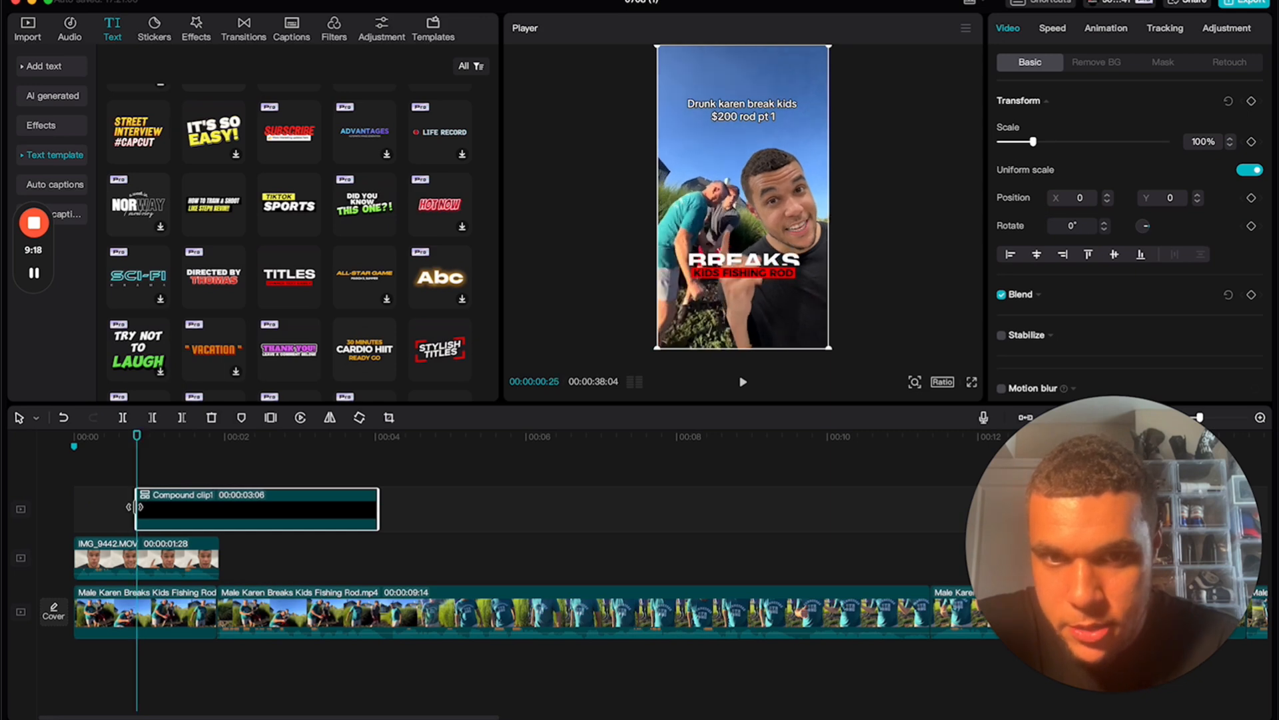
{"action": "left_click_drag", "start_coordinate": [223, 506], "coordinate": [160, 507]}
{"action": "left_click_drag", "start_coordinate": [99, 442], "coordinate": [56, 439]}
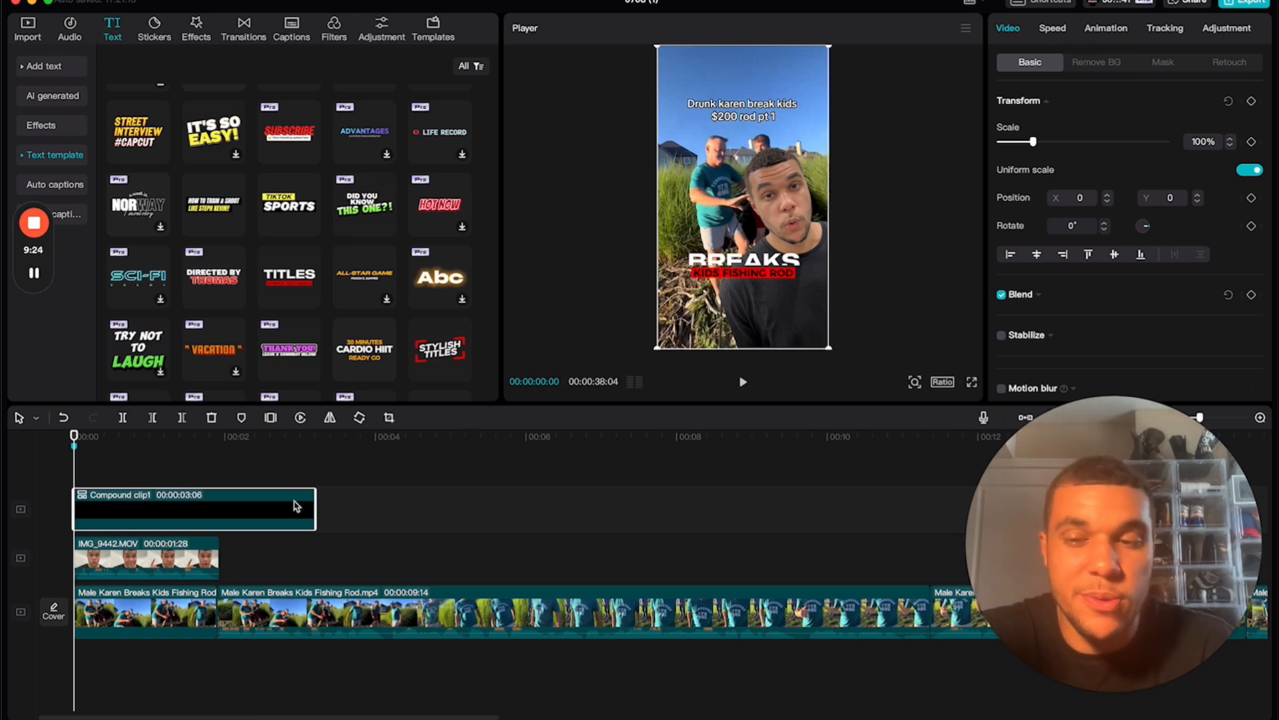
Undo the compound clip and its edits, and try trimming the beginning of the plain title to about 25 frames in
{"action": "key", "text": "super+z"}
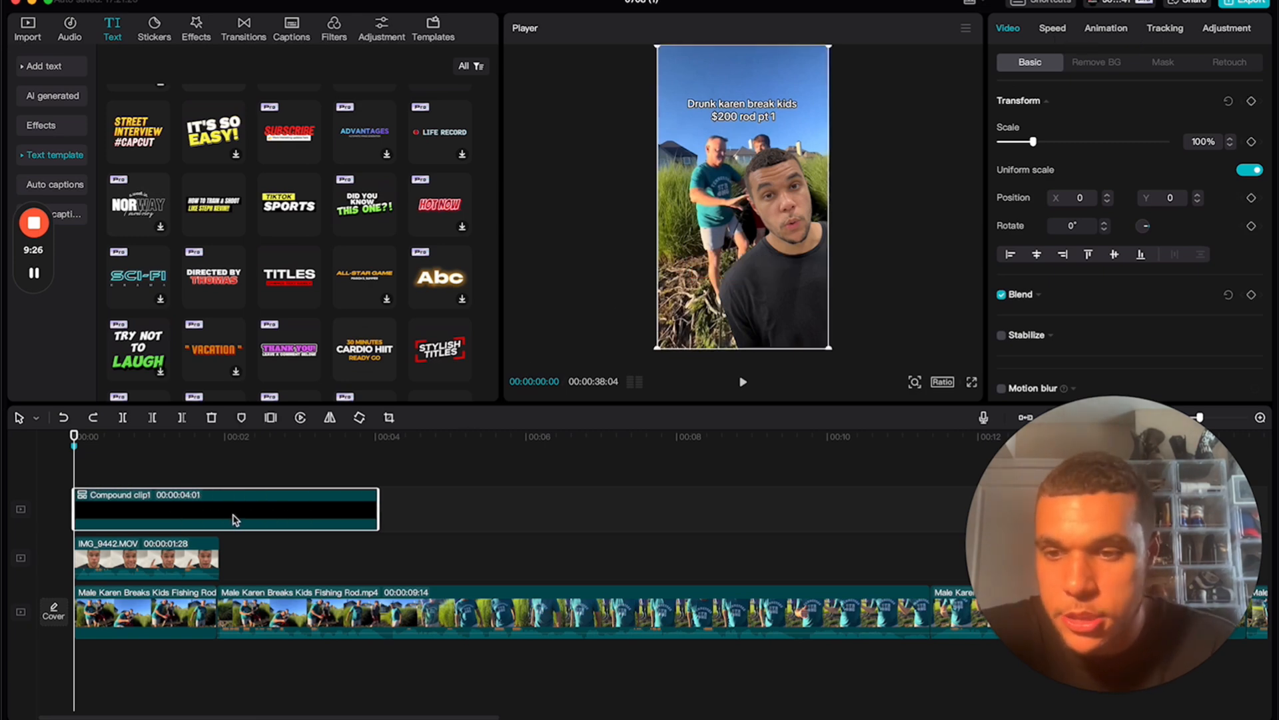
{"action": "key", "text": "super+z"}
{"action": "left_click_drag", "start_coordinate": [85, 442], "coordinate": [136, 445]}
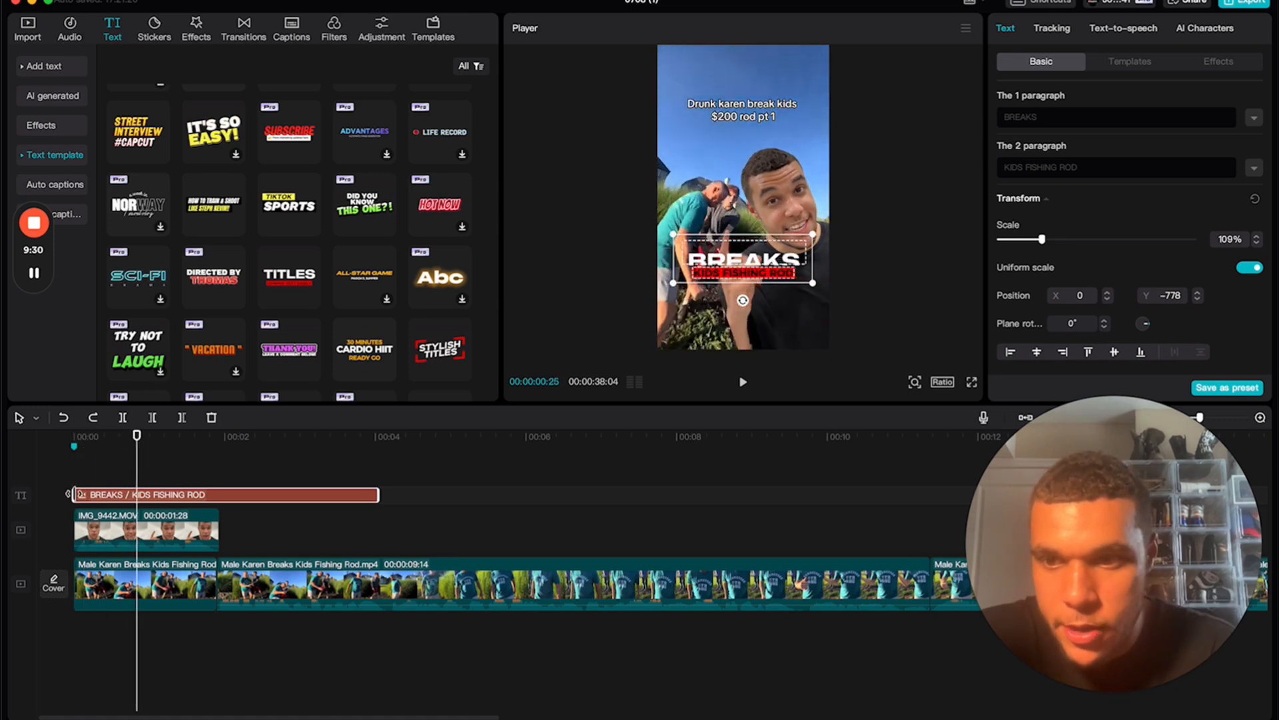
{"action": "left_click_drag", "start_coordinate": [74, 495], "coordinate": [138, 499]}
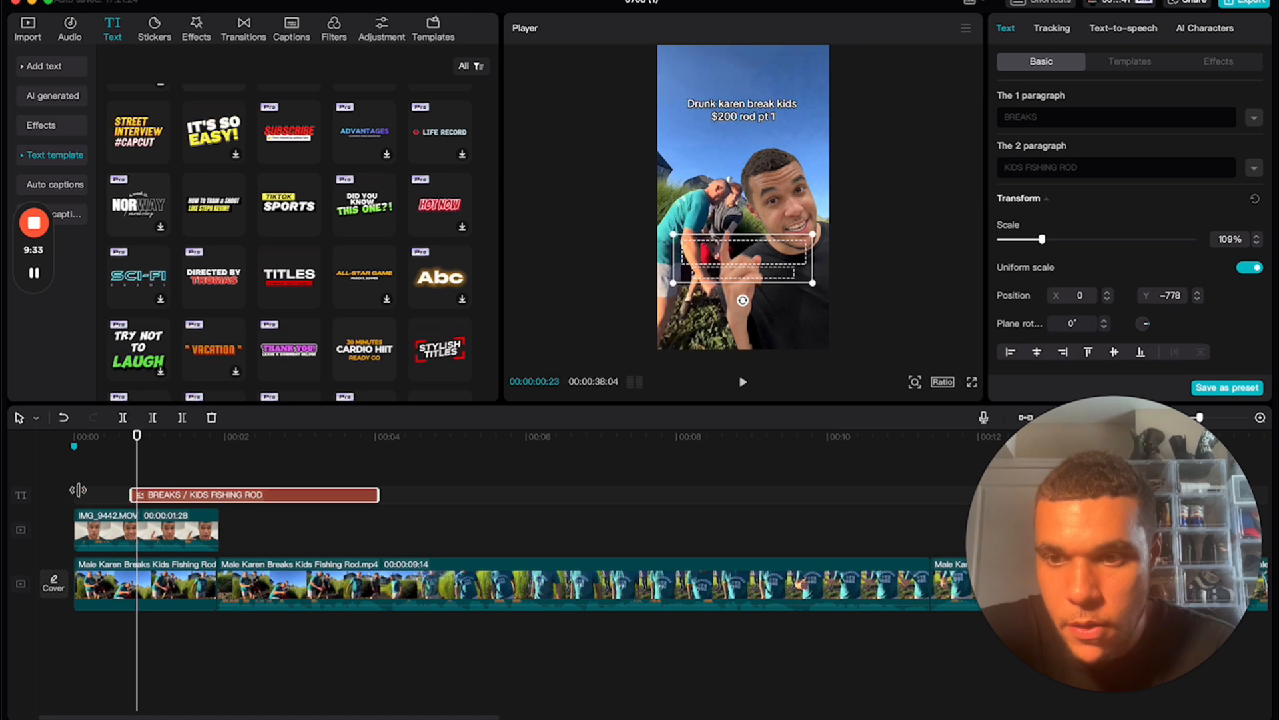
{"action": "left_click_drag", "start_coordinate": [131, 494], "coordinate": [73, 494]}
Convert the title into a compound clip, with its beginning trimmed to a 00:00:03:06 length and placed at the project's start
{"action": "right_click", "coordinate": [176, 497]}
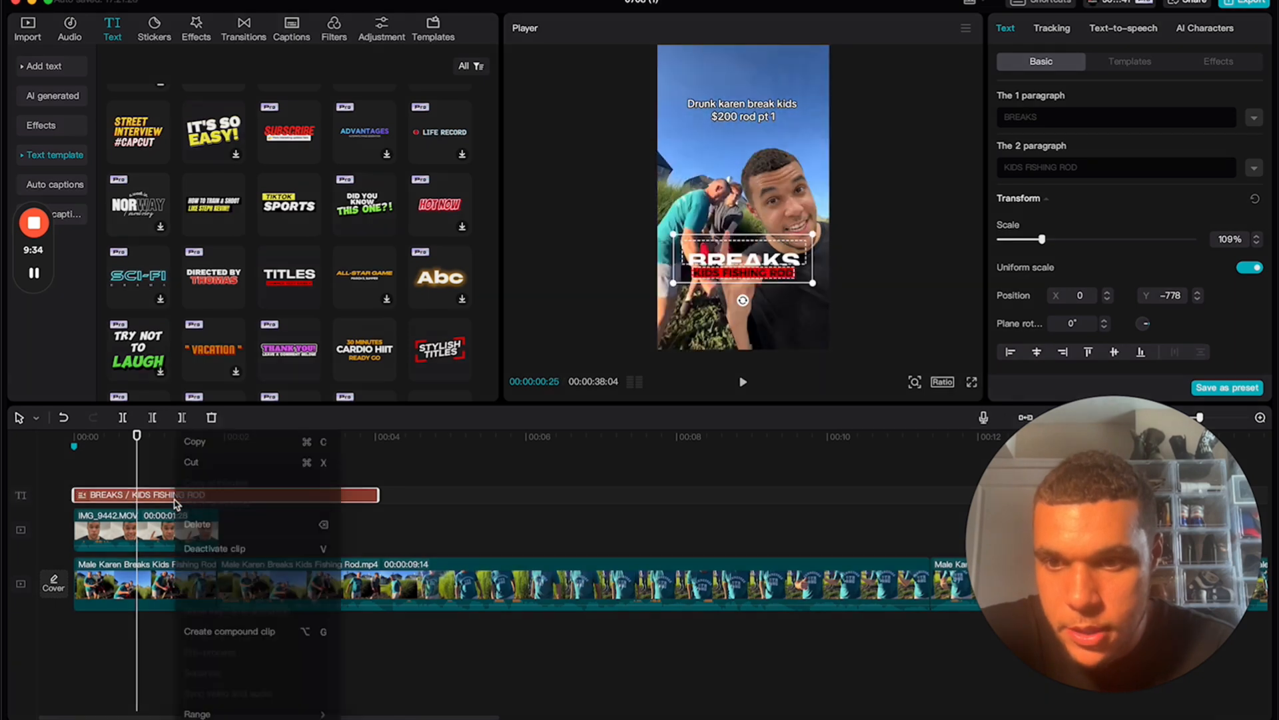
{"action": "left_click", "coordinate": [223, 639]}
{"action": "left_click_drag", "start_coordinate": [67, 494], "coordinate": [130, 495]}
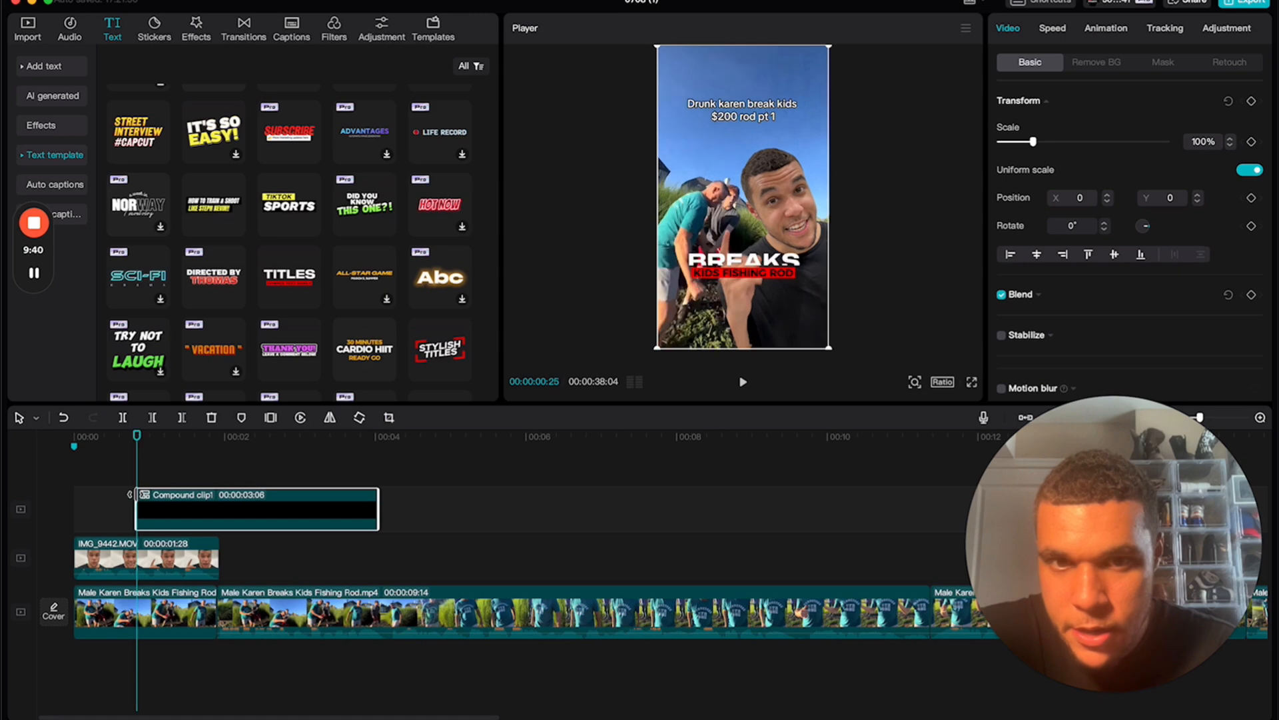
{"action": "left_click_drag", "start_coordinate": [220, 500], "coordinate": [157, 499]}
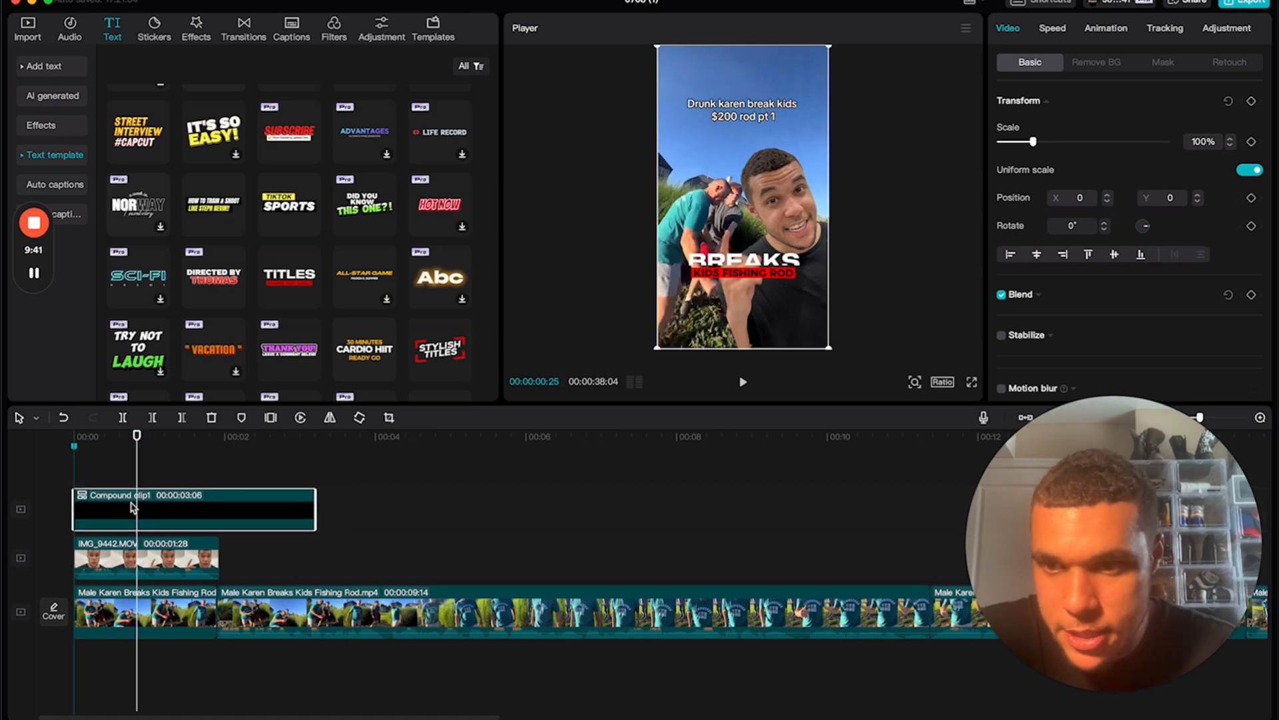
{"action": "left_click", "coordinate": [89, 436]}
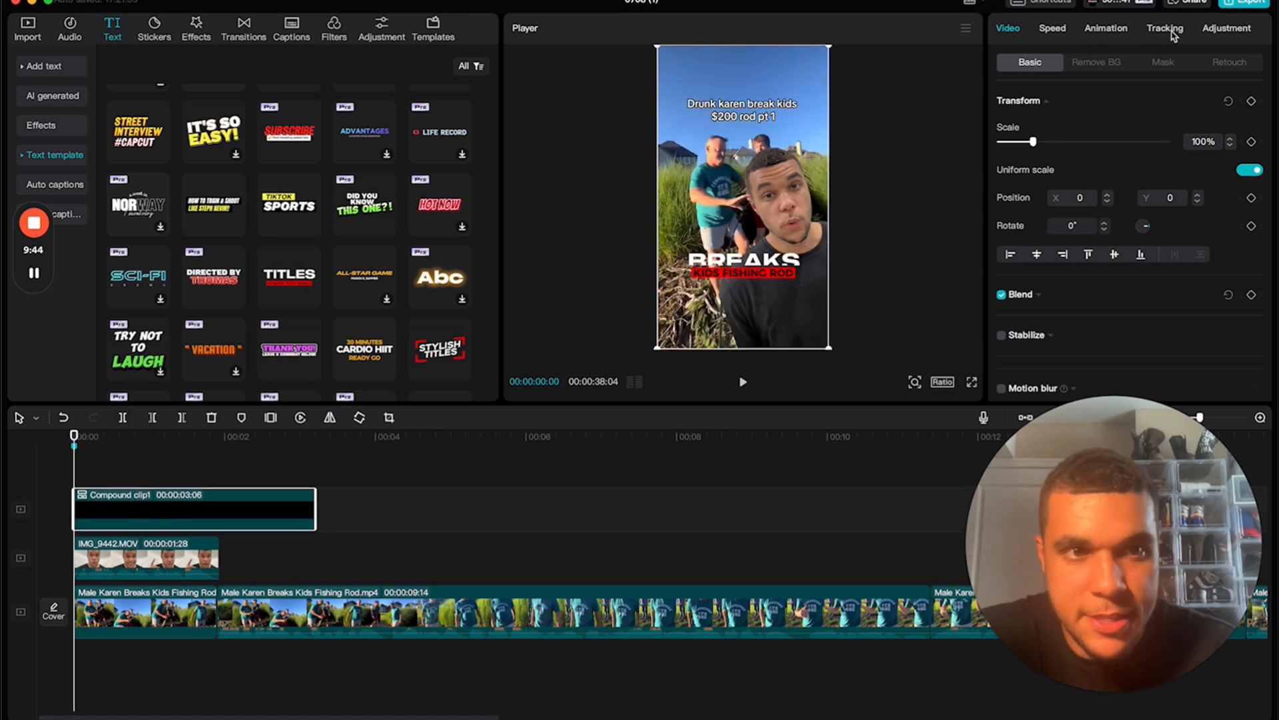
Try a Fade Out exit animation on the title's compound clip and shorten the clip's end to a 00:00:02:10 length
{"action": "left_click", "coordinate": [1106, 28]}
{"action": "left_click", "coordinate": [1130, 61]}
{"action": "left_click", "coordinate": [1077, 176]}
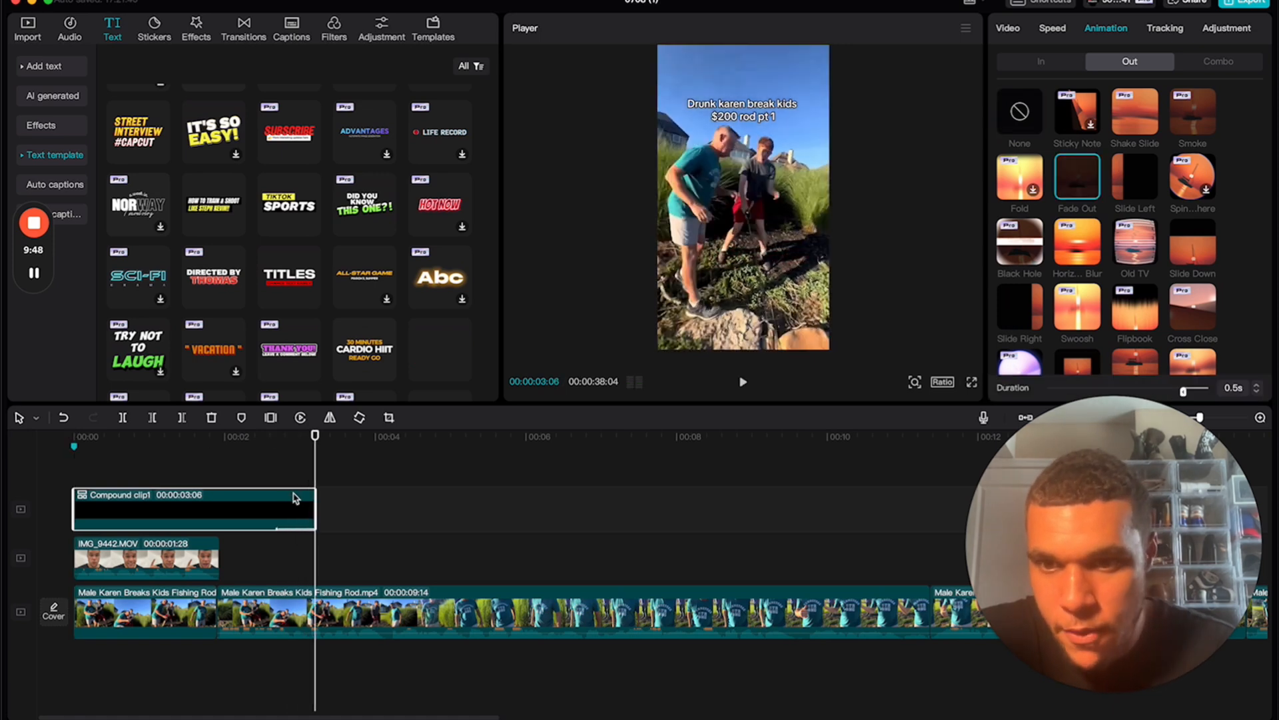
{"action": "left_click_drag", "start_coordinate": [298, 499], "coordinate": [248, 497]}
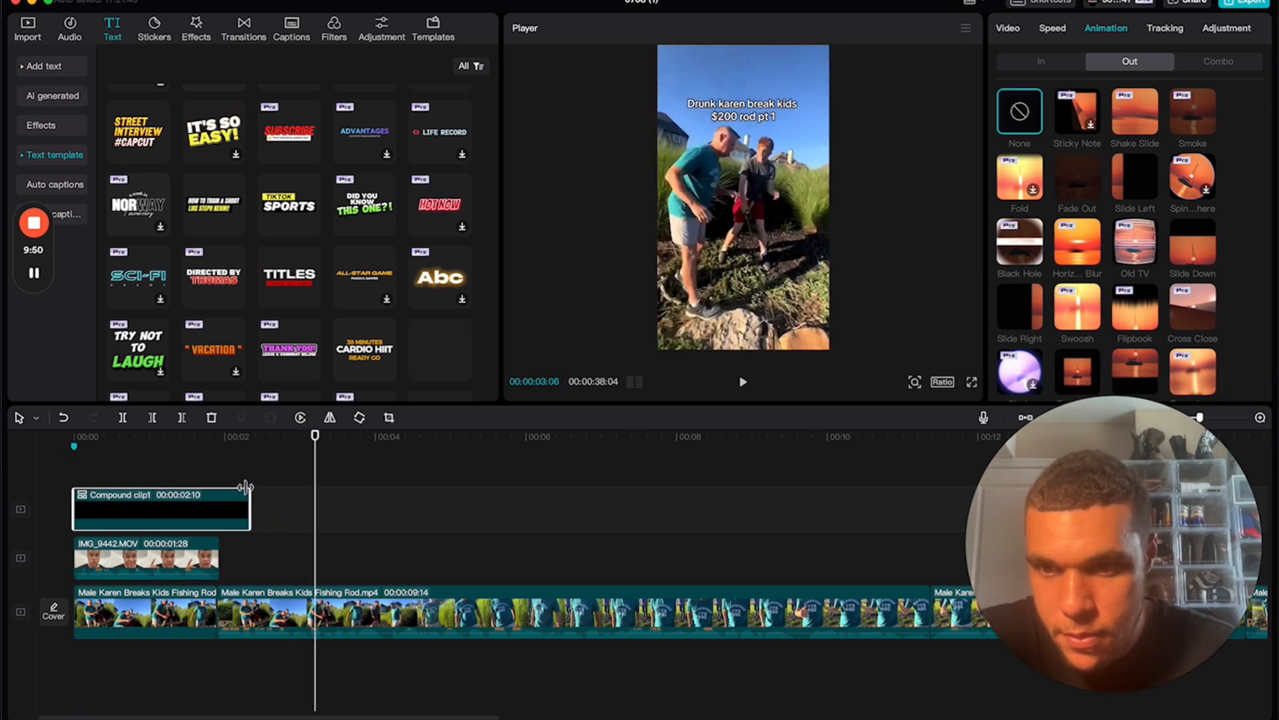
{"action": "left_click_drag", "start_coordinate": [217, 446], "coordinate": [69, 443]}
{"action": "key", "text": "space"}
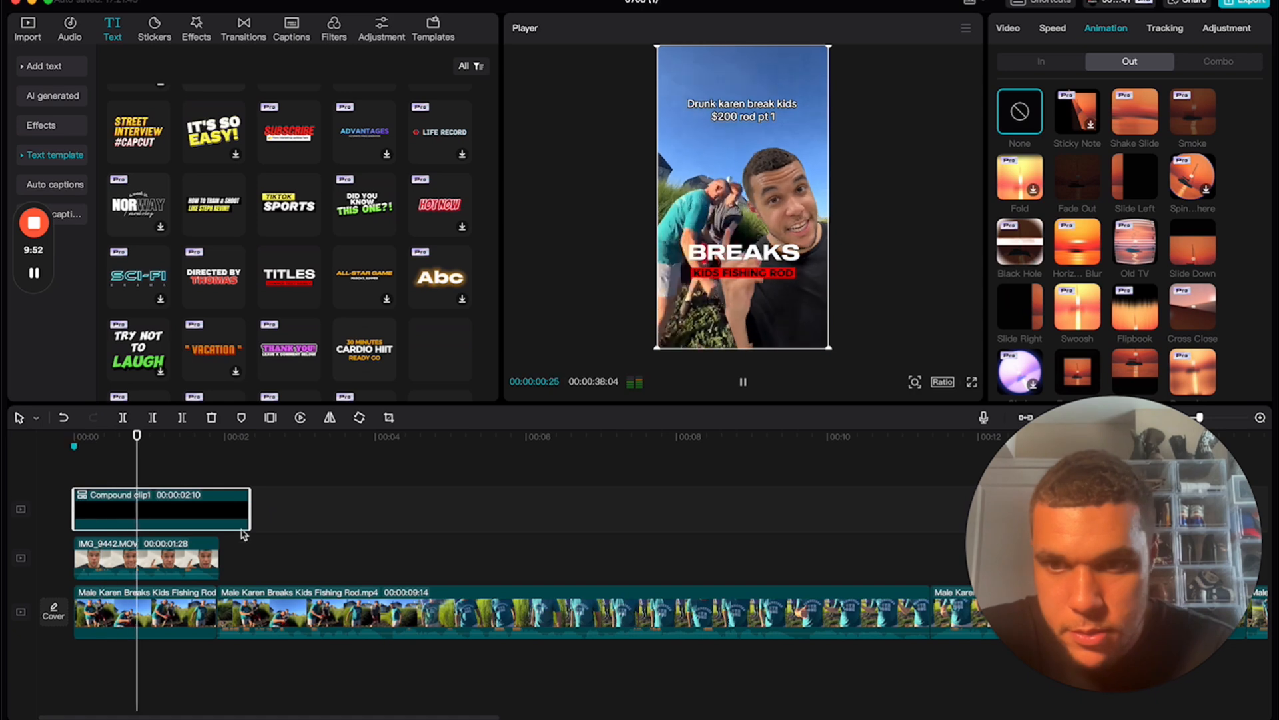
Apply the Fade Out exit animation to the shortened title clip and preview it from the project's start
{"action": "left_click", "coordinate": [1067, 191]}
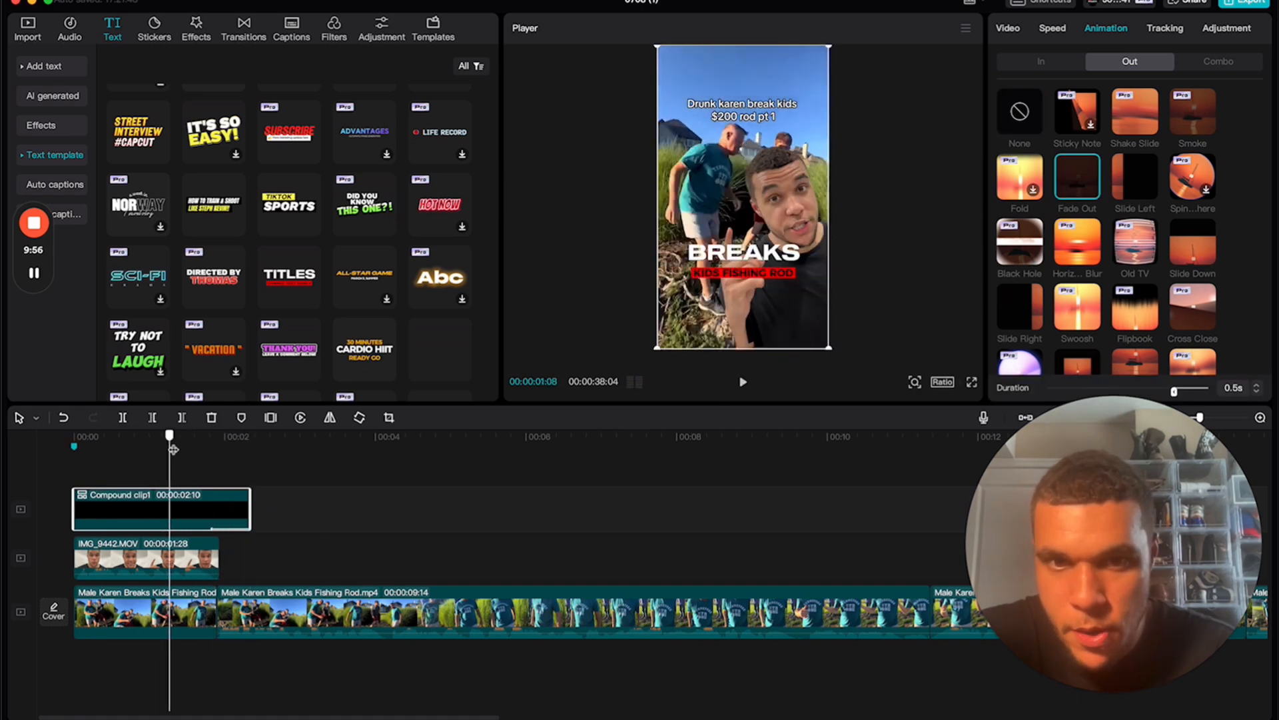
{"action": "left_click_drag", "start_coordinate": [125, 458], "coordinate": [34, 456]}
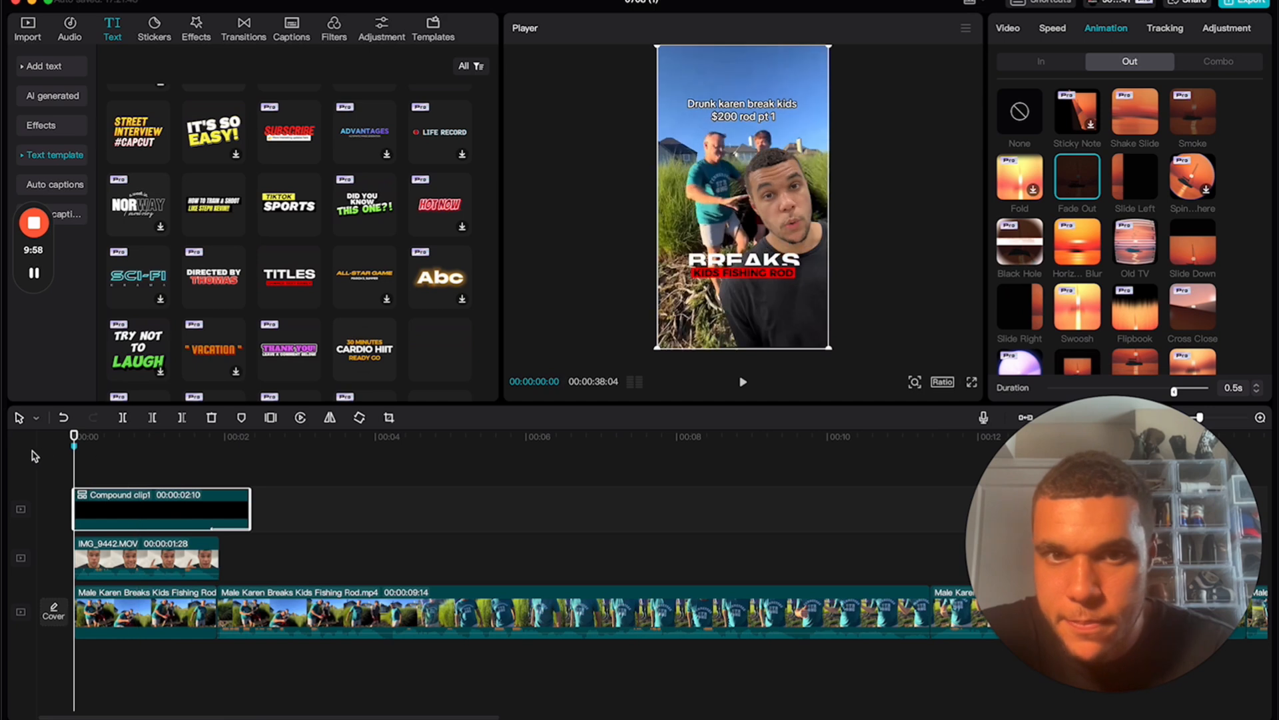
{"action": "key", "text": "space"}
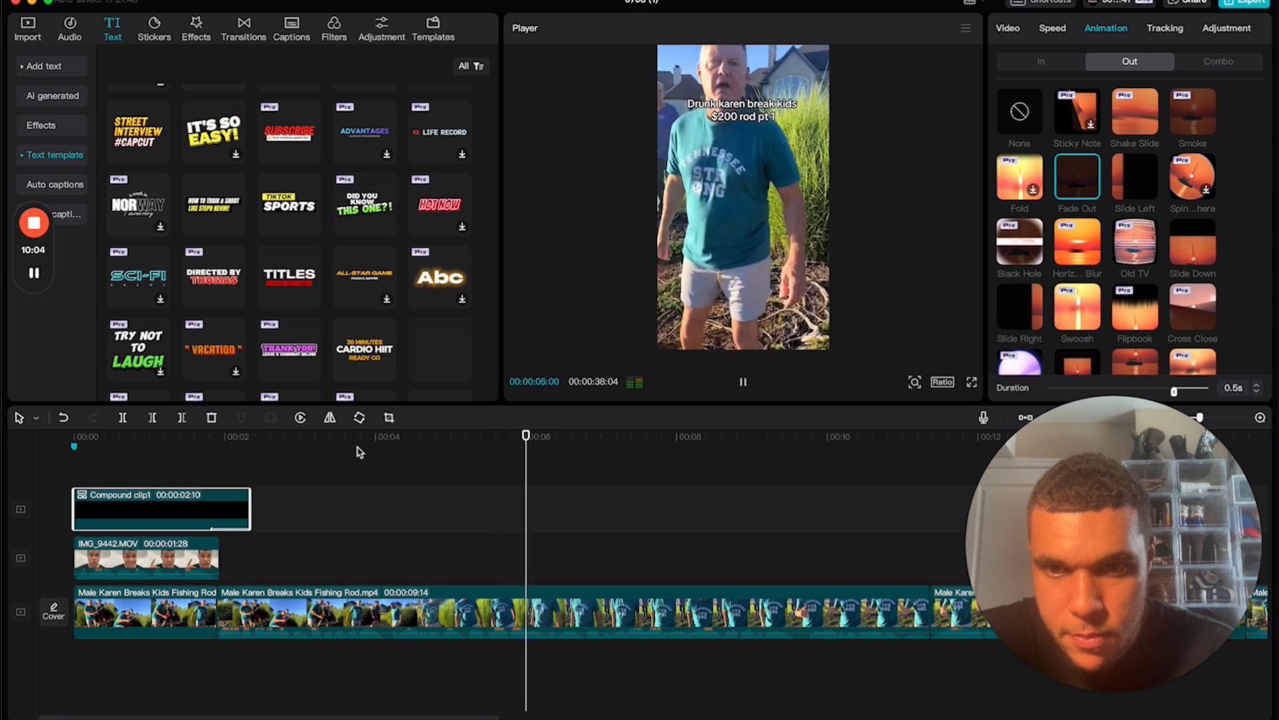
{"action": "scroll", "coordinate": [366, 505], "scroll_direction": "down", "scroll_amount": 6}
{"action": "key", "text": "space"}
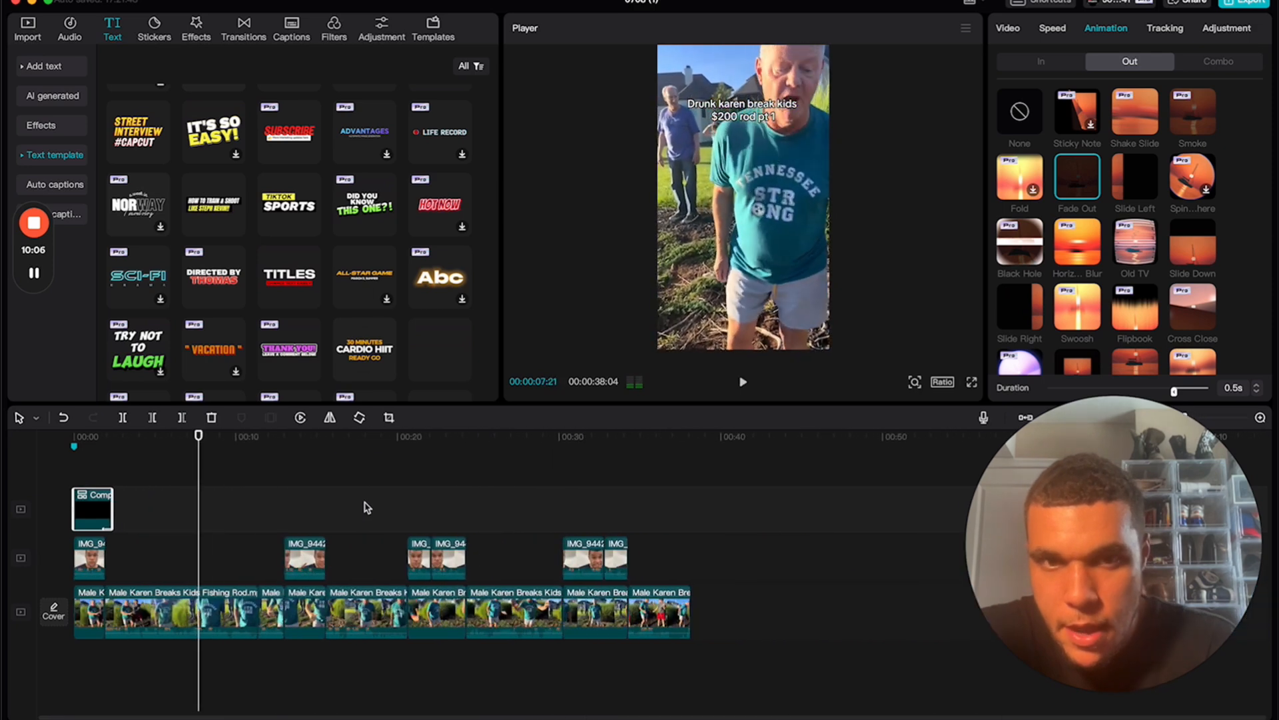
Generate English auto captions for the project and delete the first caption, which overlaps the opening title
{"action": "left_click", "coordinate": [69, 186]}
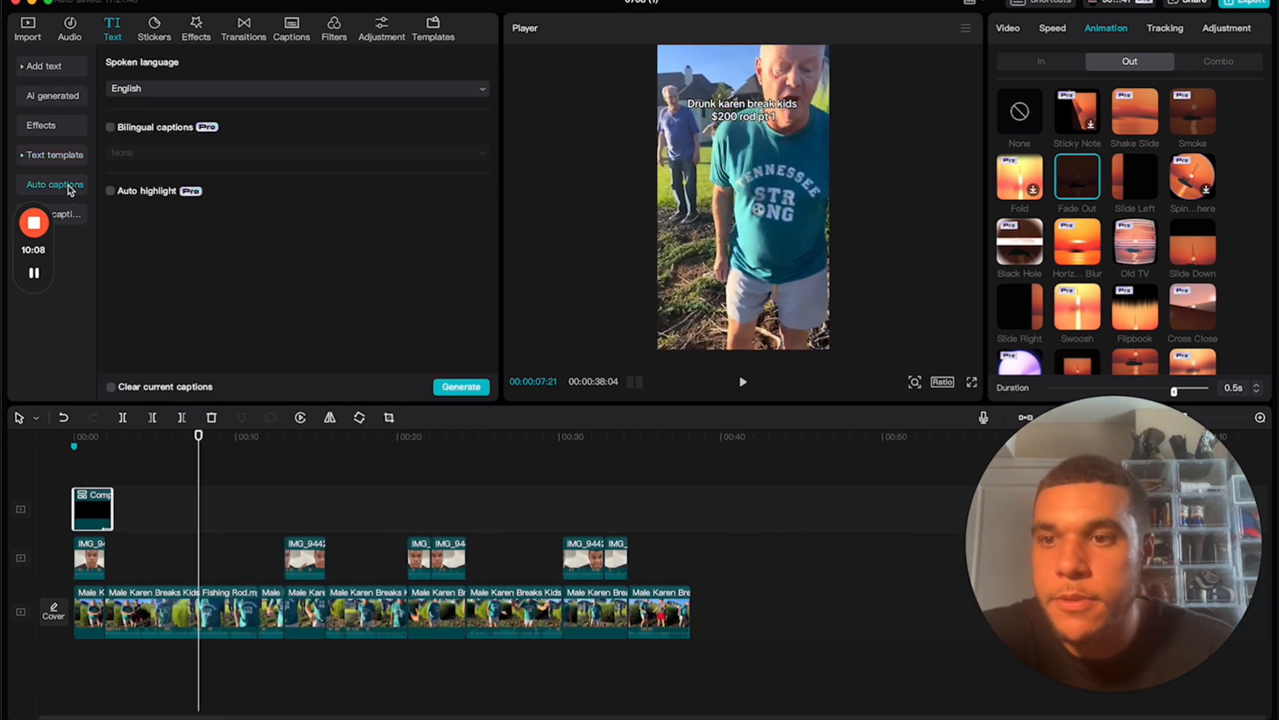
{"action": "left_click", "coordinate": [462, 388]}
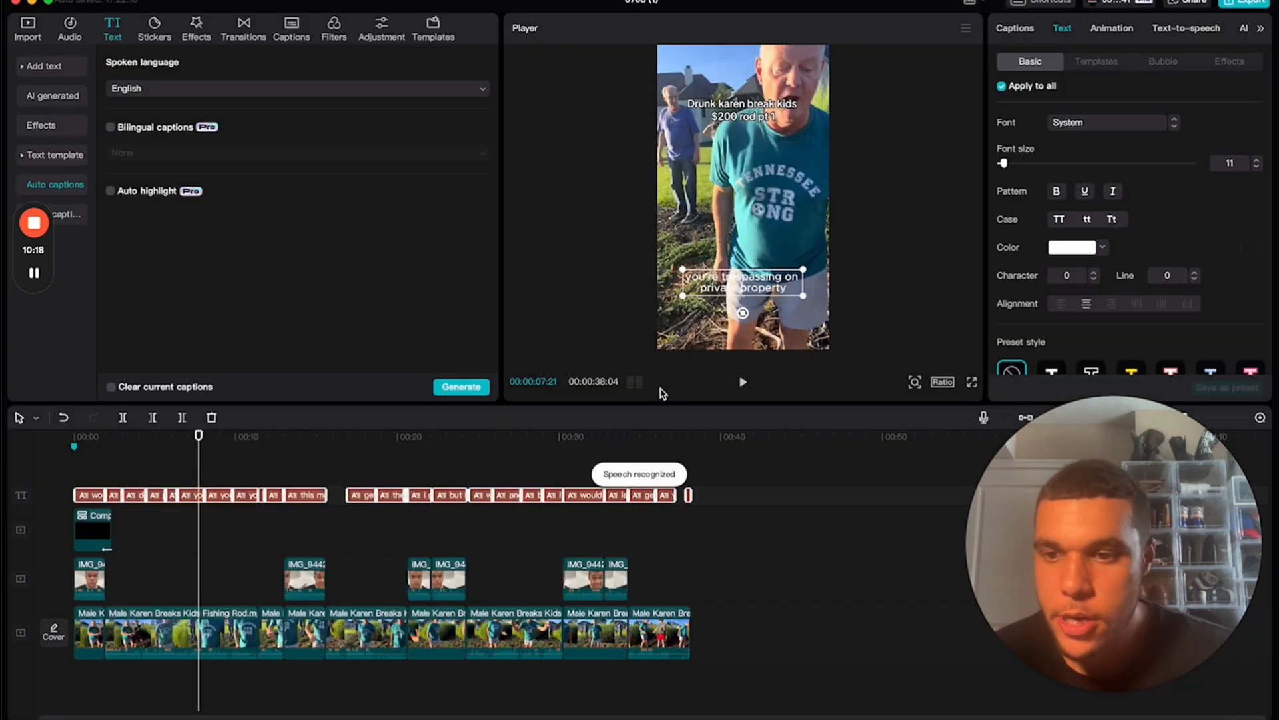
{"action": "left_click", "coordinate": [75, 469]}
{"action": "left_click", "coordinate": [94, 491]}
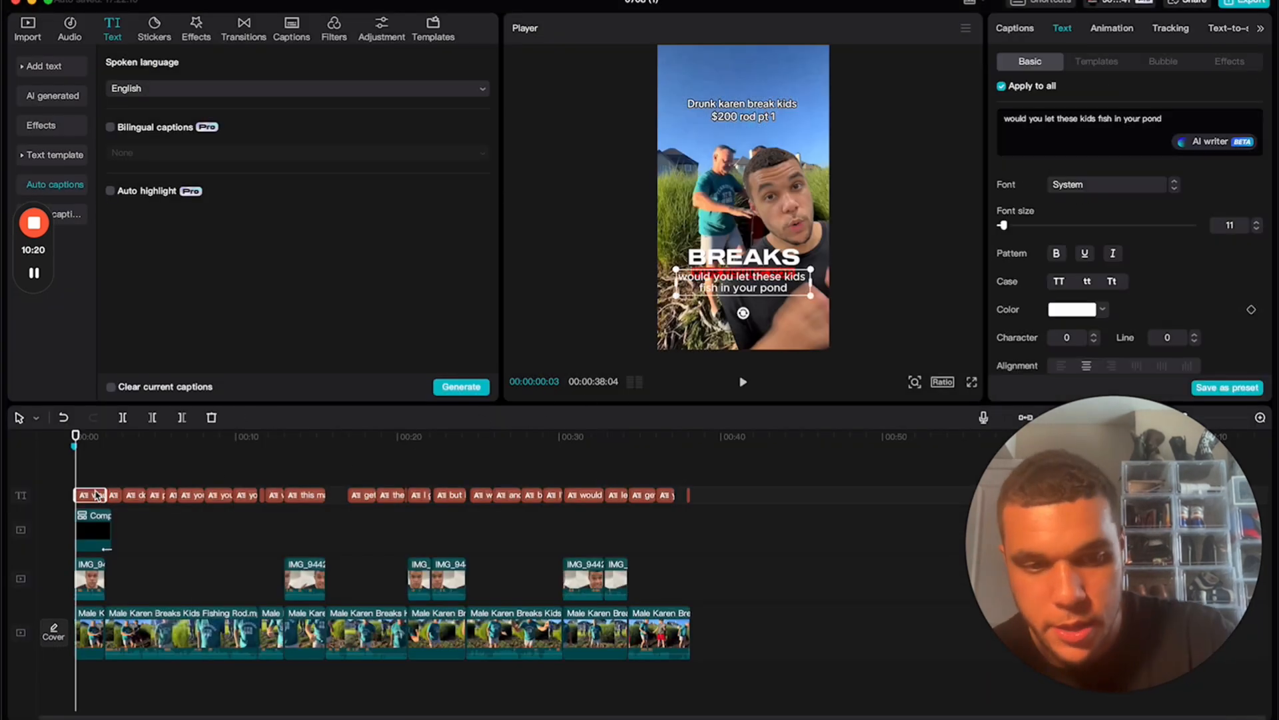
{"action": "key", "text": "Delete"}
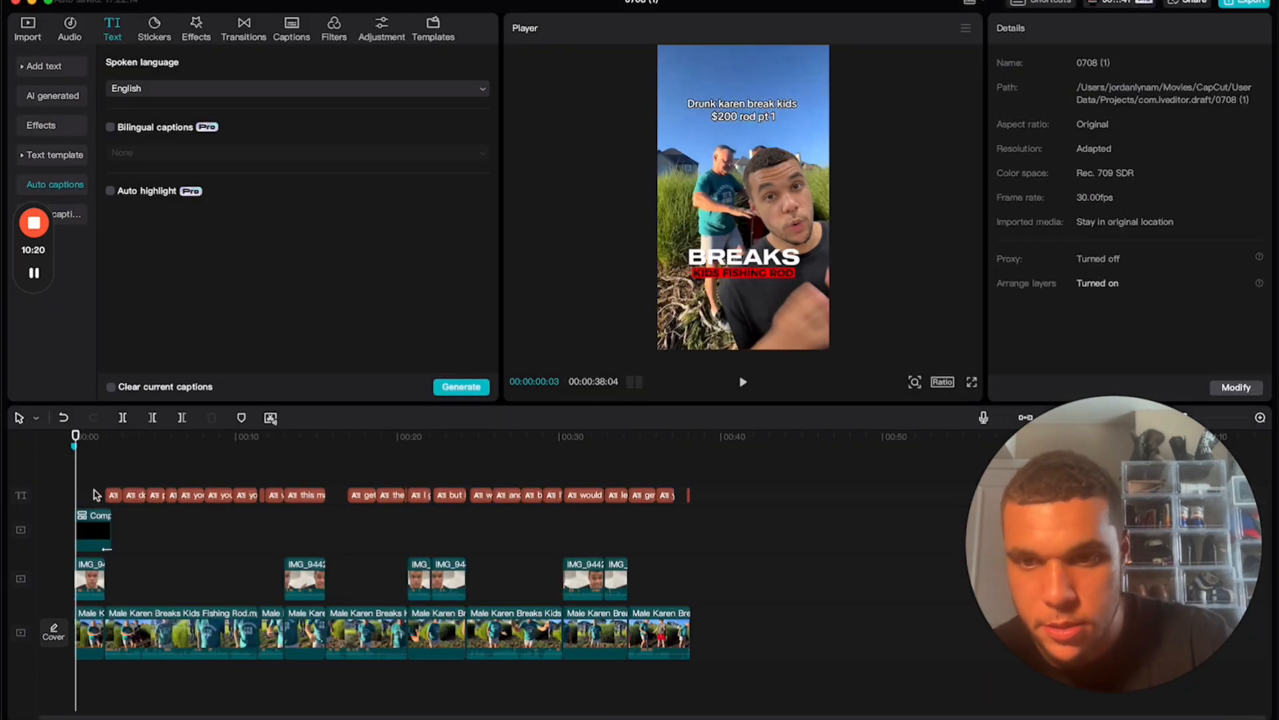
Apply the preset style with white text and a black outline to all captions
{"action": "left_click", "coordinate": [302, 438]}
{"action": "left_click", "coordinate": [310, 495]}
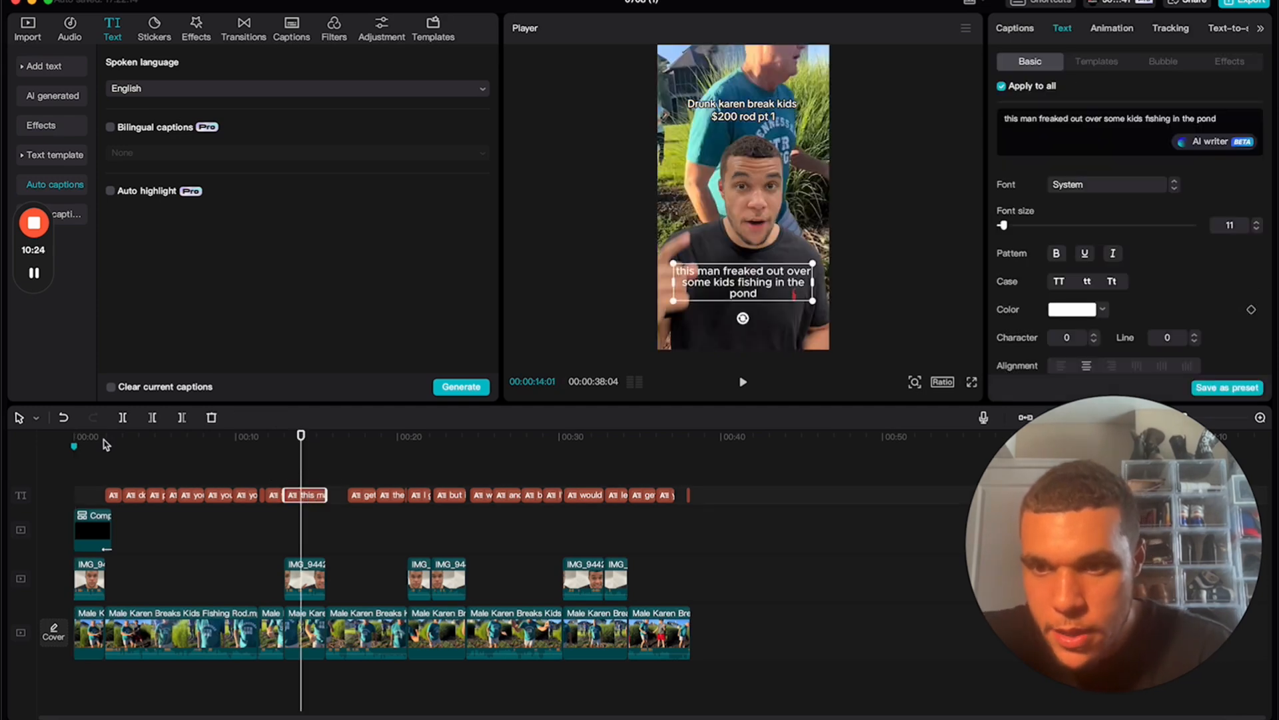
{"action": "mouse_move", "coordinate": [115, 437]}
{"action": "left_mouse_down"}
{"action": "mouse_move", "coordinate": [277, 440]}
{"action": "mouse_move", "coordinate": [111, 437]}
{"action": "left_mouse_up"}
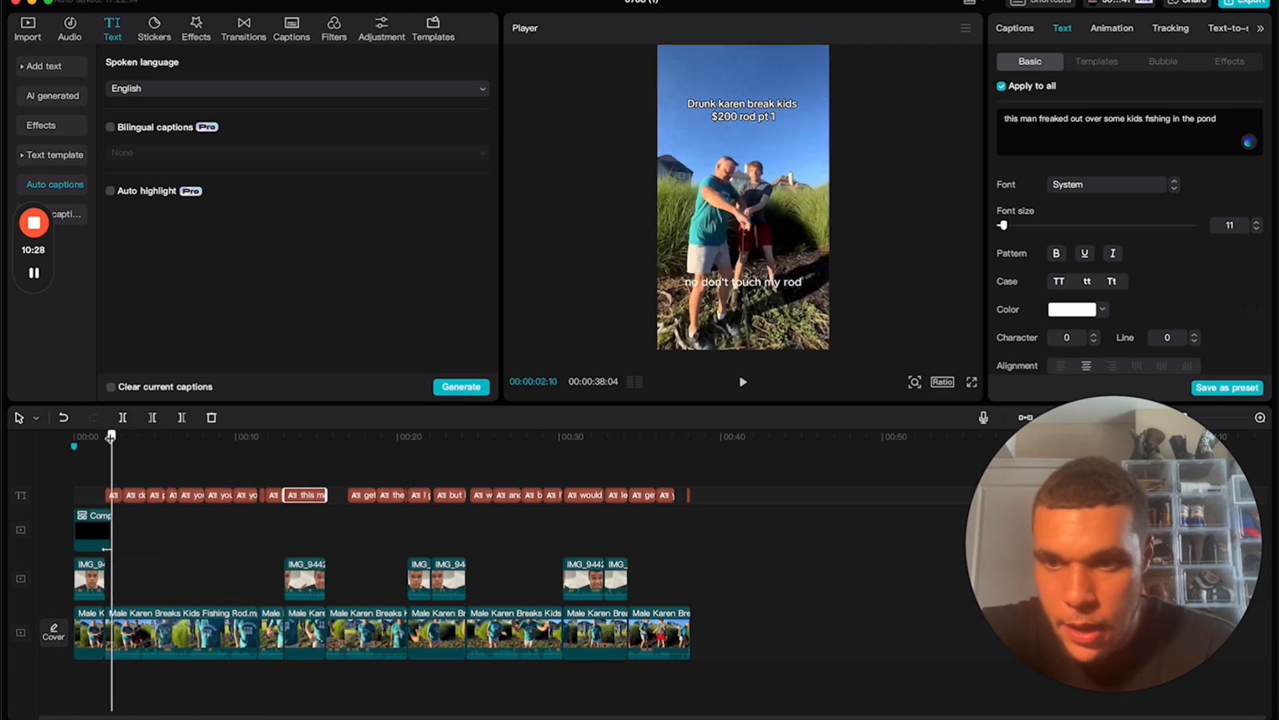
{"action": "left_click", "coordinate": [116, 495]}
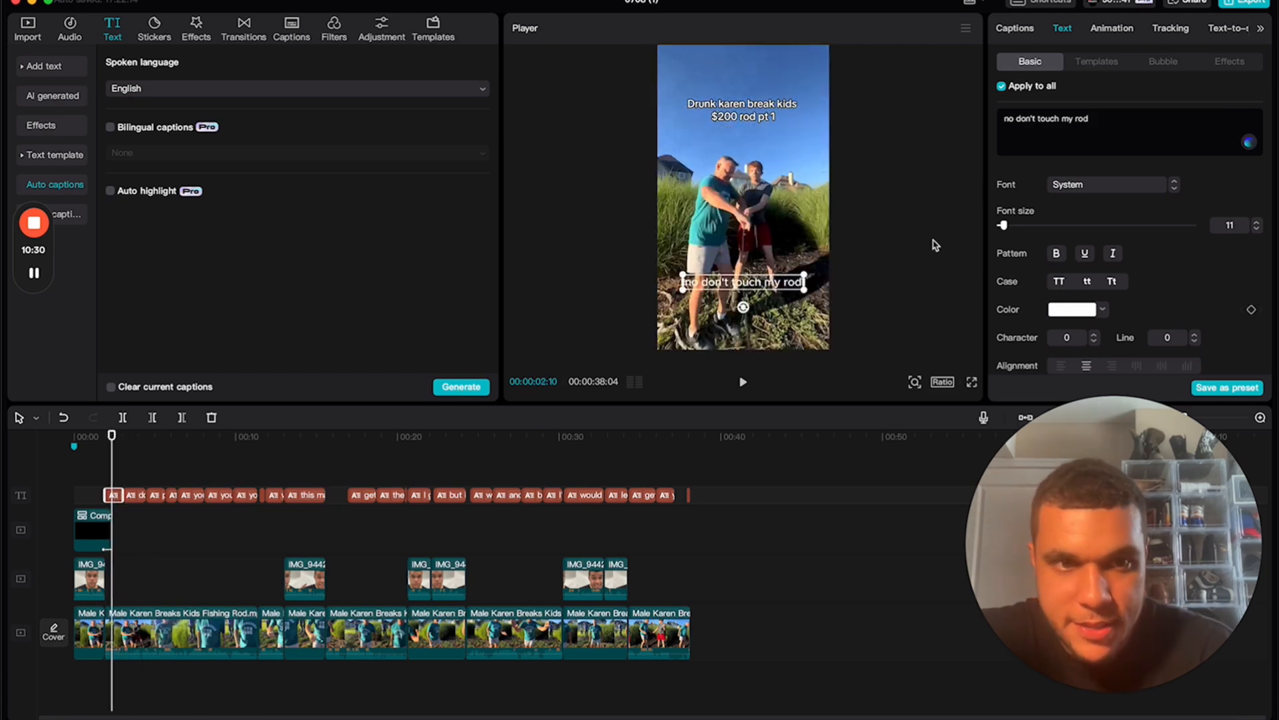
{"action": "scroll", "coordinate": [1079, 219], "scroll_direction": "down", "scroll_amount": 6}
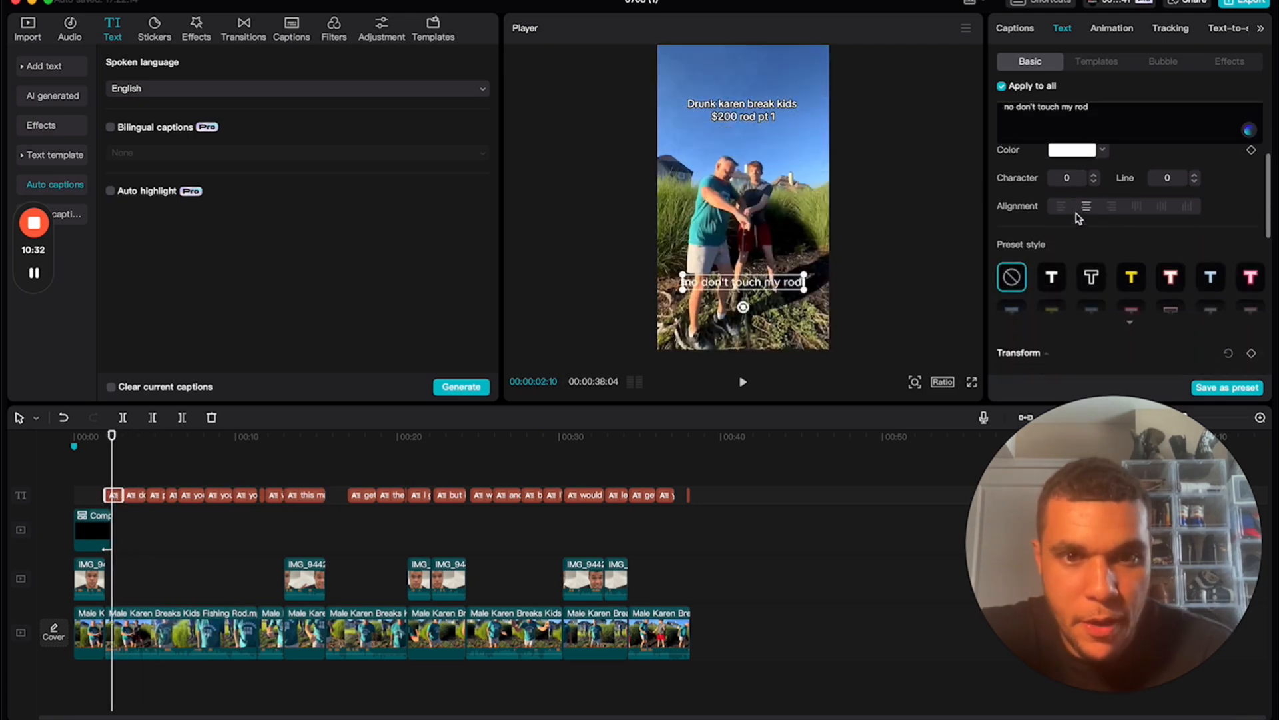
{"action": "left_click", "coordinate": [1050, 172]}
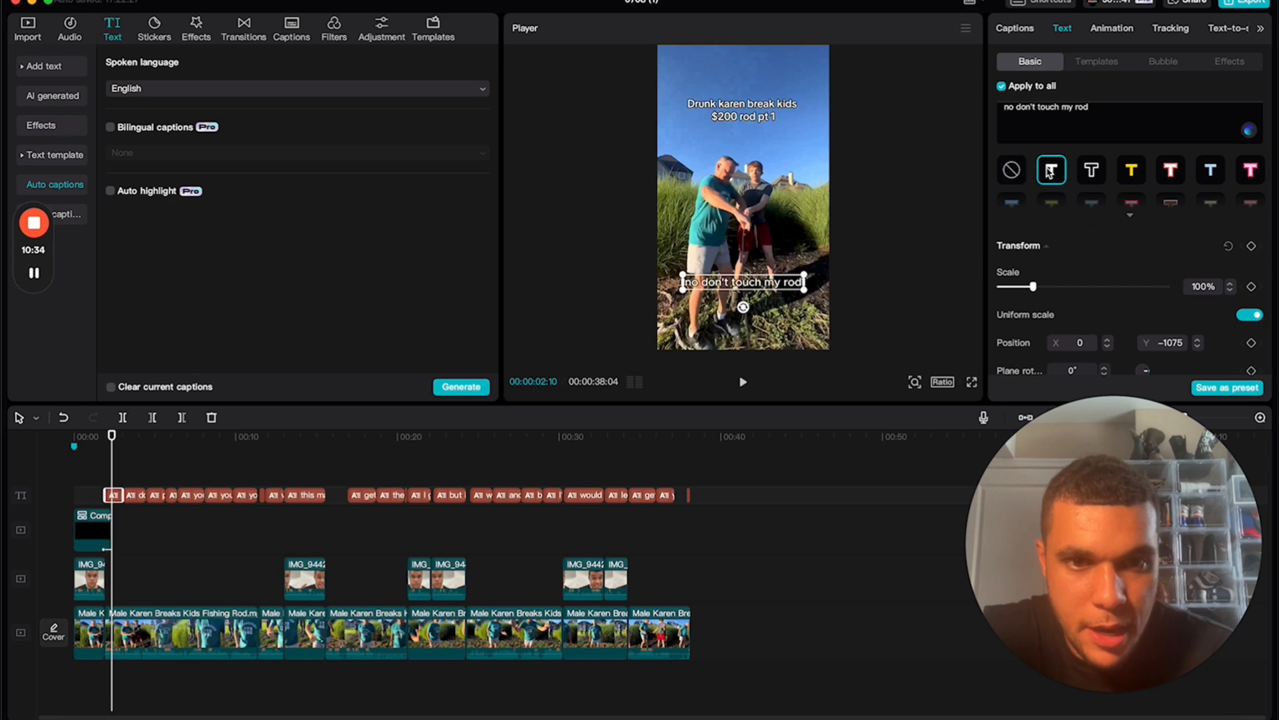
Switch the captions' stroke off and back on to compare its effect on the text
{"action": "scroll", "coordinate": [1066, 186], "scroll_direction": "down", "scroll_amount": 5}
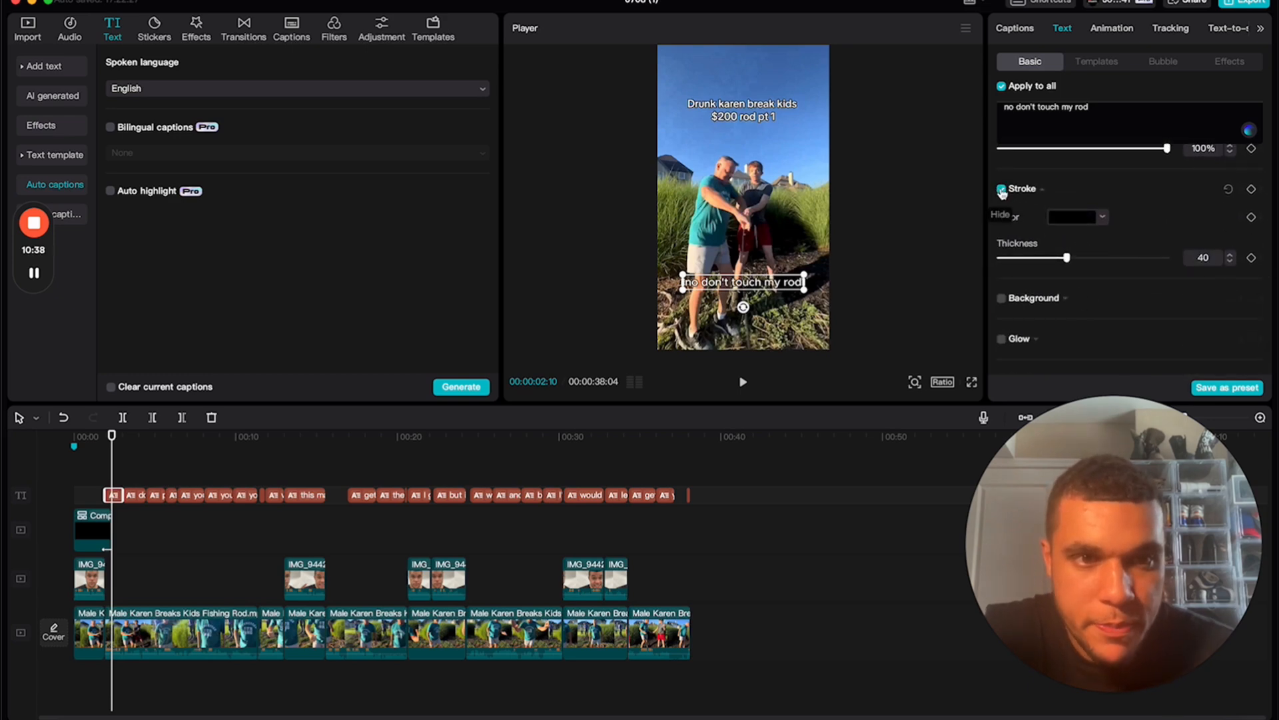
{"action": "scroll", "coordinate": [1004, 190], "scroll_direction": "up", "scroll_amount": 5}
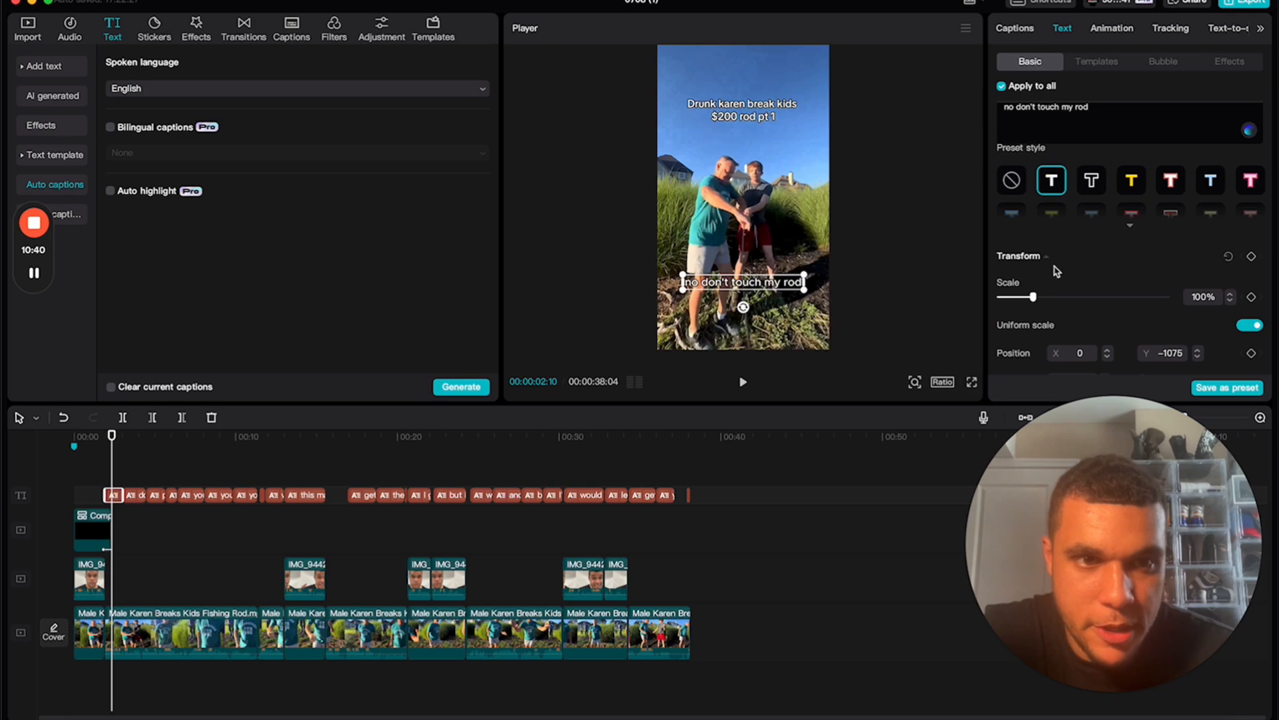
{"action": "scroll", "coordinate": [1057, 270], "scroll_direction": "down", "scroll_amount": 1}
{"action": "scroll", "coordinate": [1041, 274], "scroll_direction": "down", "scroll_amount": 5}
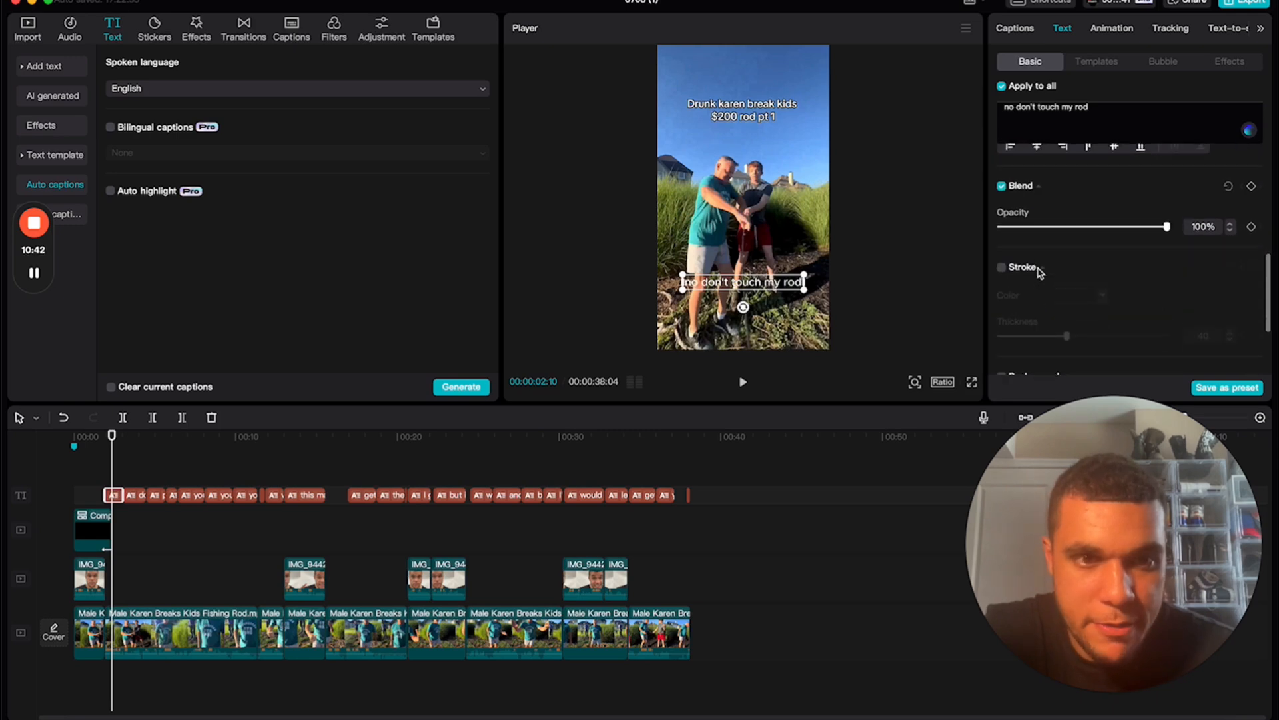
{"action": "left_click", "coordinate": [1002, 267]}
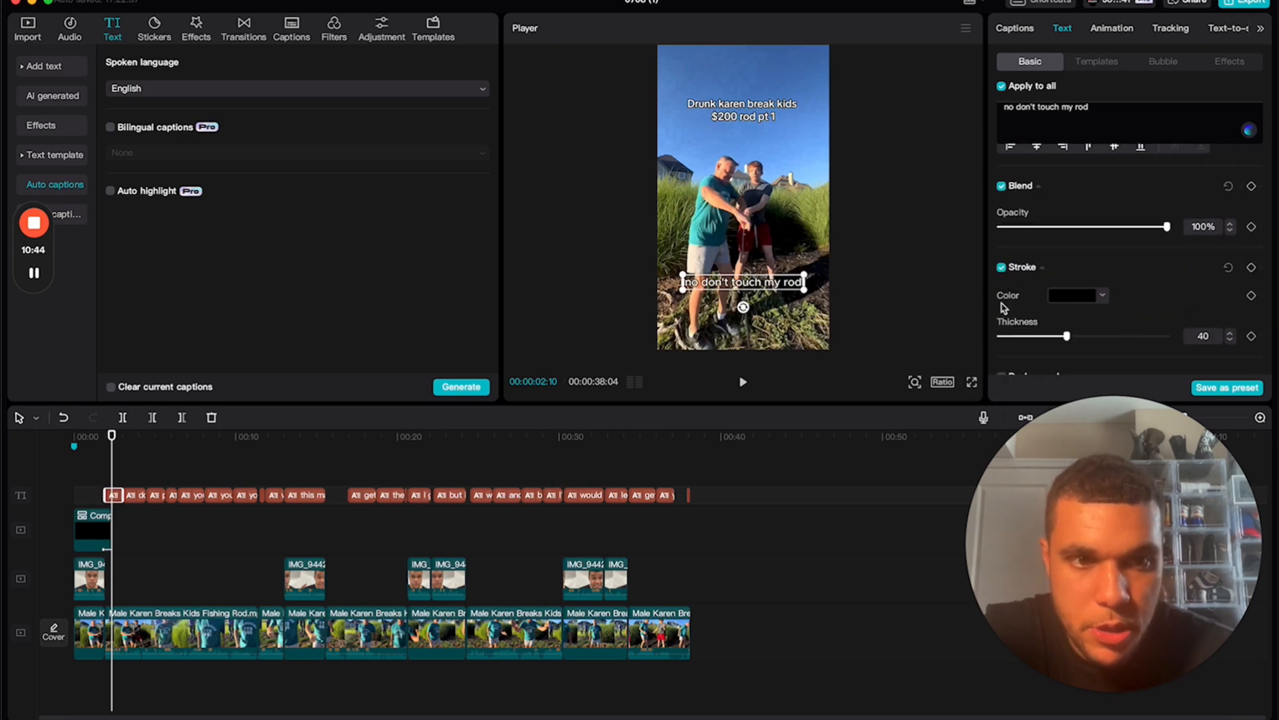
Censor the swear word in the caption near 00:00:04:00 so it reads "don't f*cking touch my rod"
{"action": "key", "text": "space"}
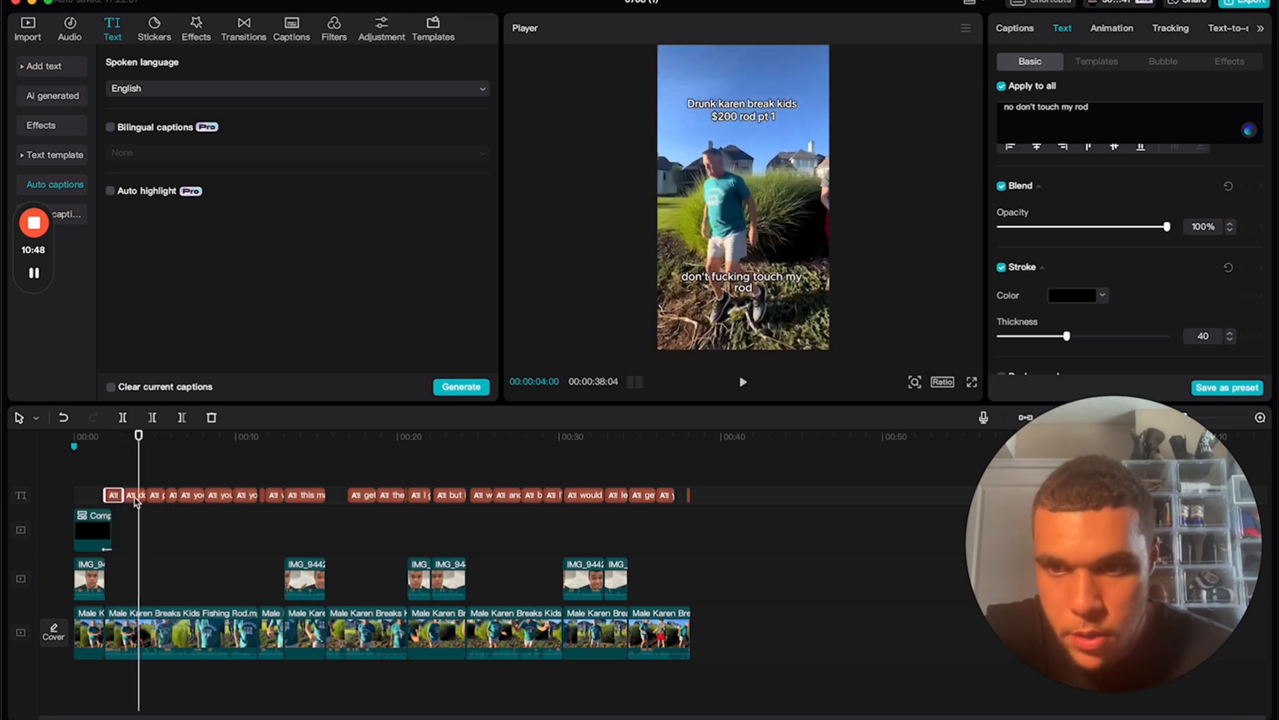
{"action": "left_click", "coordinate": [134, 496]}
{"action": "key", "text": "BackSpace"}
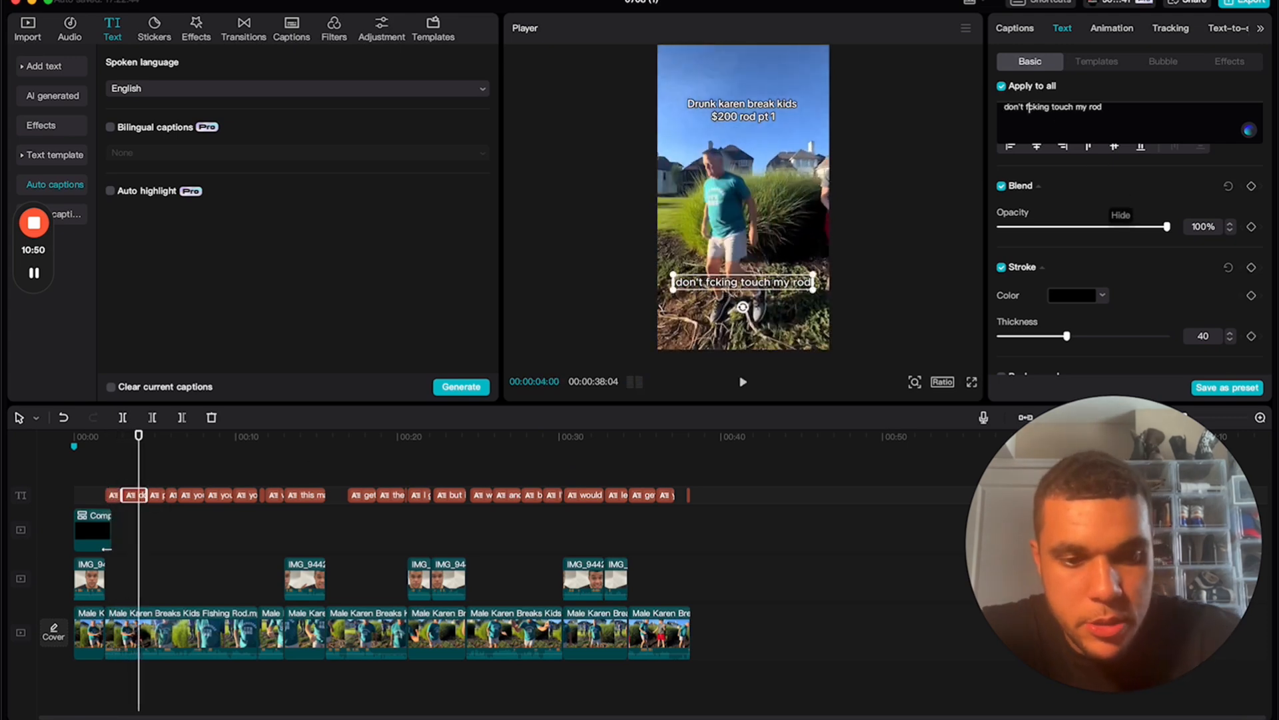
{"action": "type", "text": "*"}
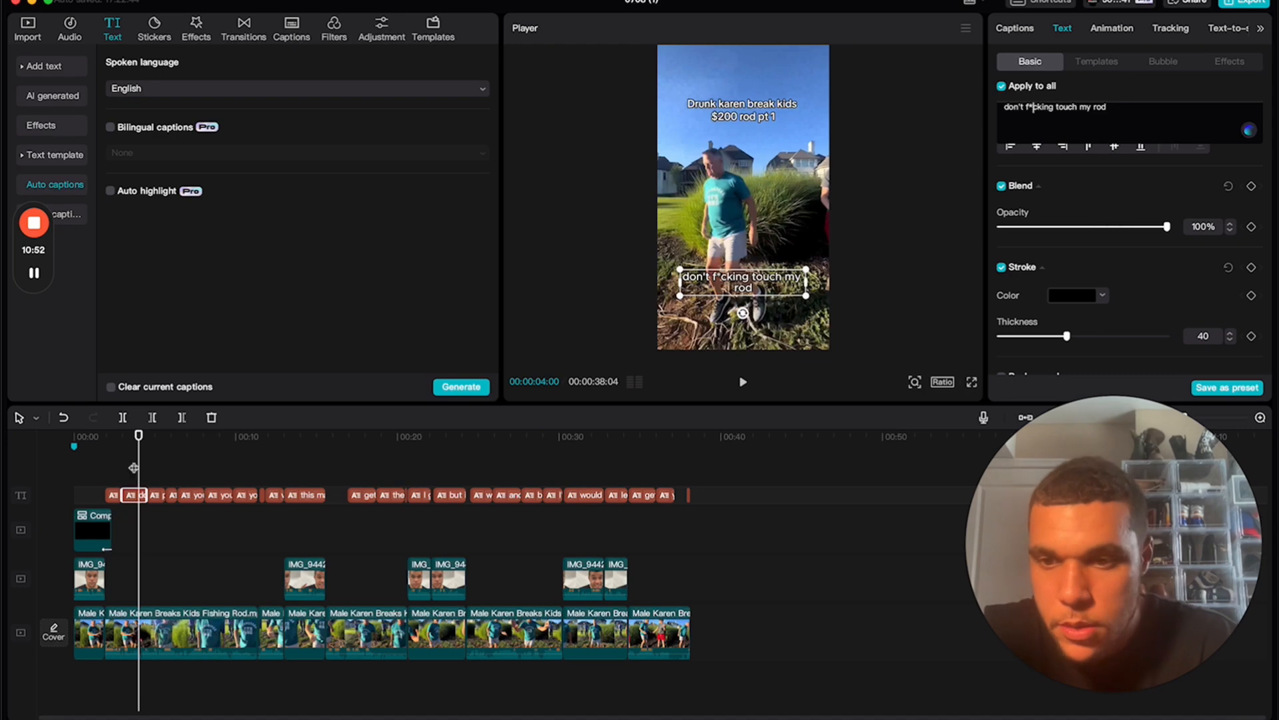
Play the captions from the censored line onward and correct the following caption to "trespassing on private property"
{"action": "left_click", "coordinate": [116, 443]}
{"action": "key", "text": "space"}
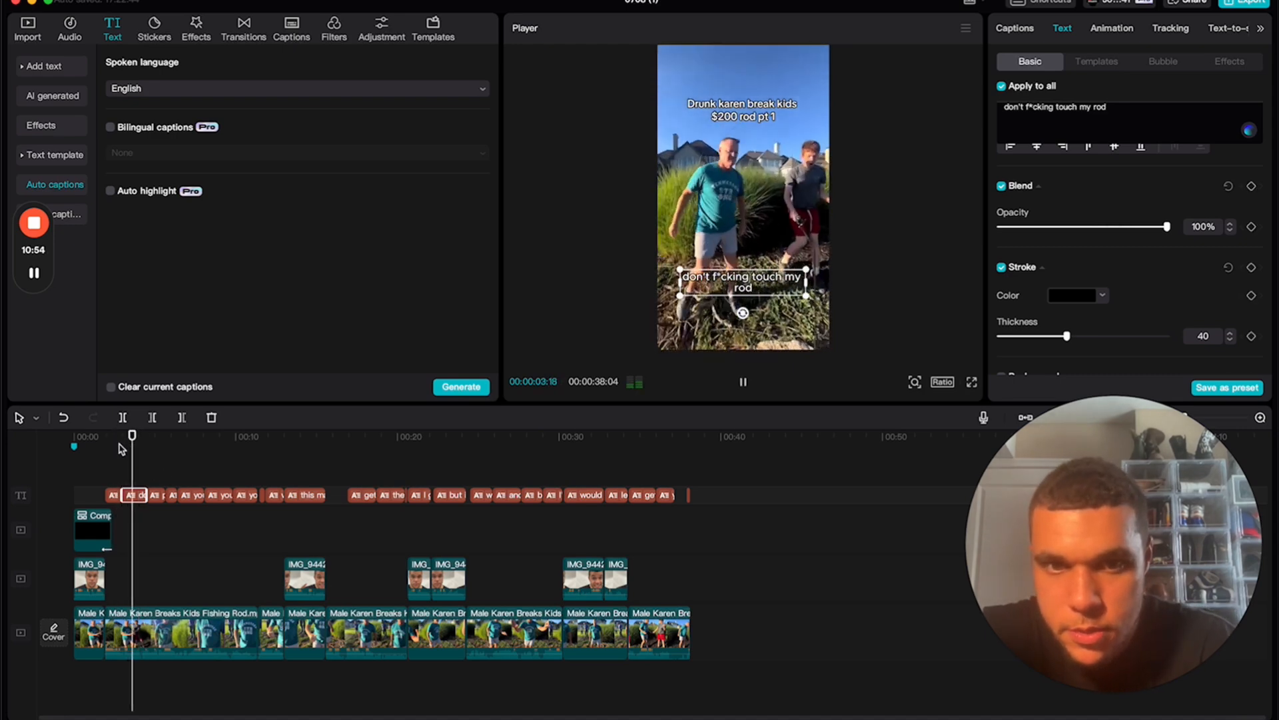
{"action": "key", "text": "space"}
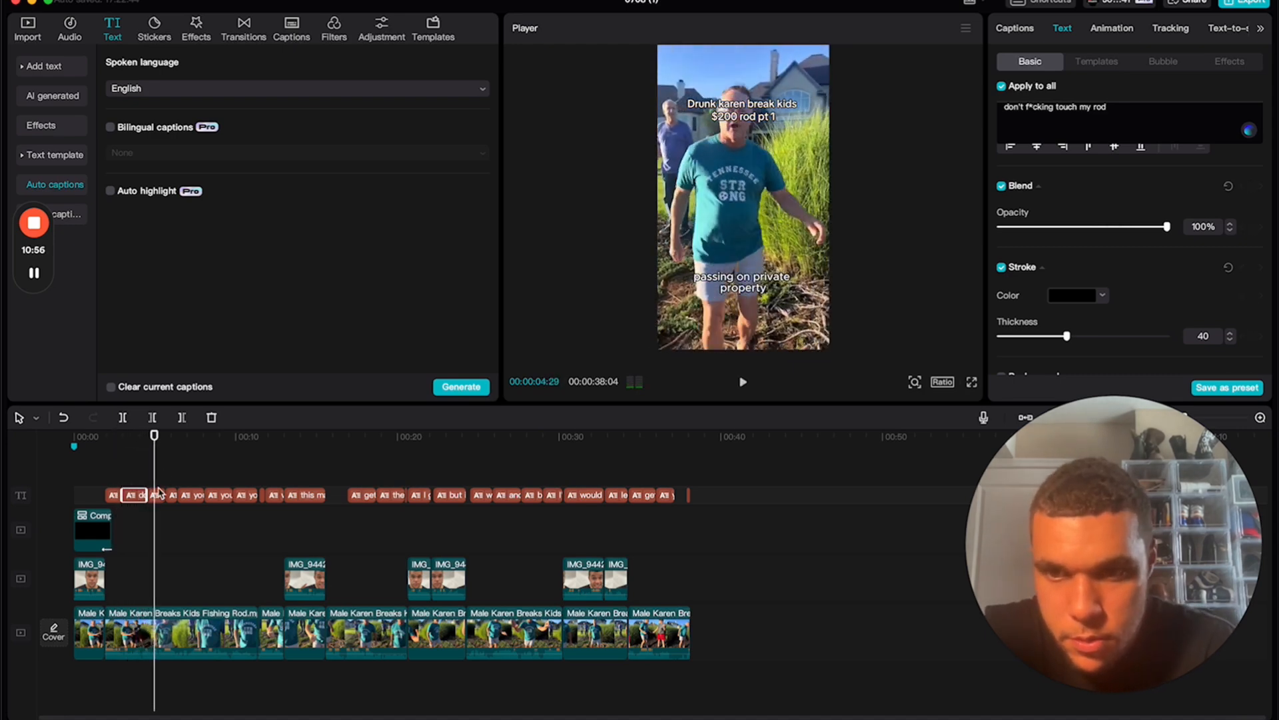
{"action": "left_click", "coordinate": [158, 493]}
{"action": "type", "text": "trespassing on private property"}
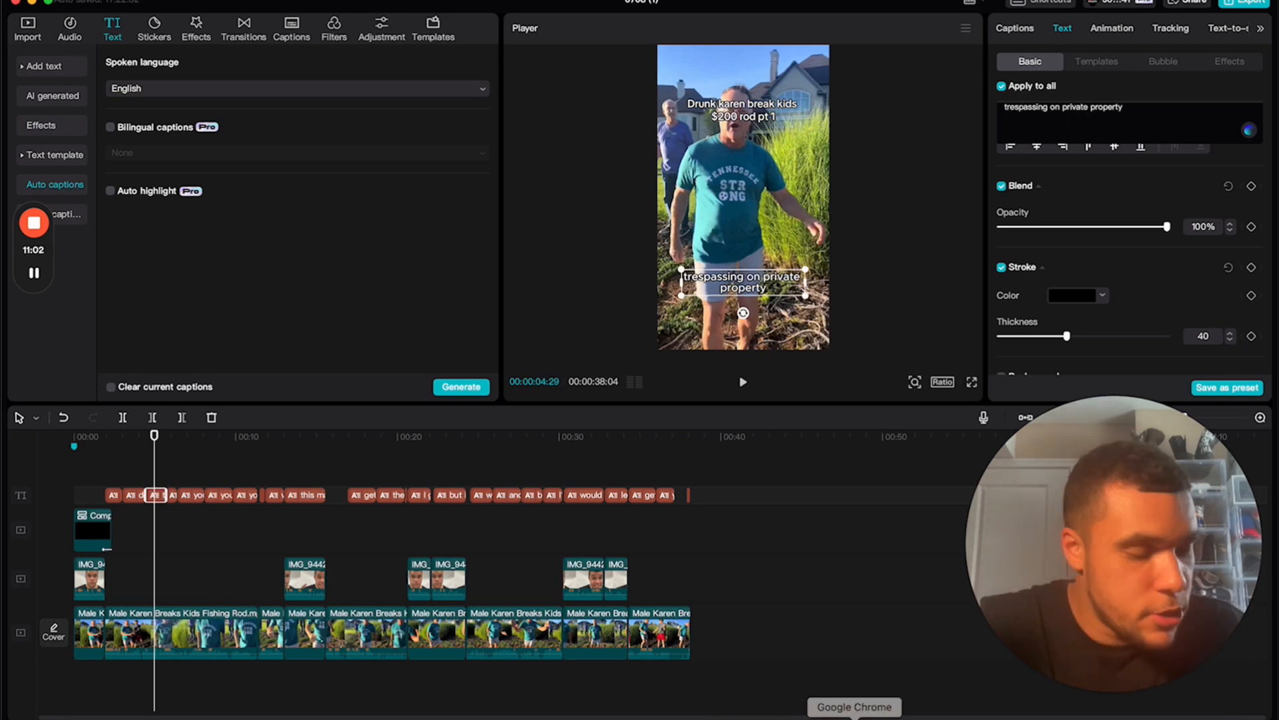
Switch to Google Chrome, look up the spelling of "trespassing" in a new search, and return to the video project
{"action": "left_click", "coordinate": [856, 717]}
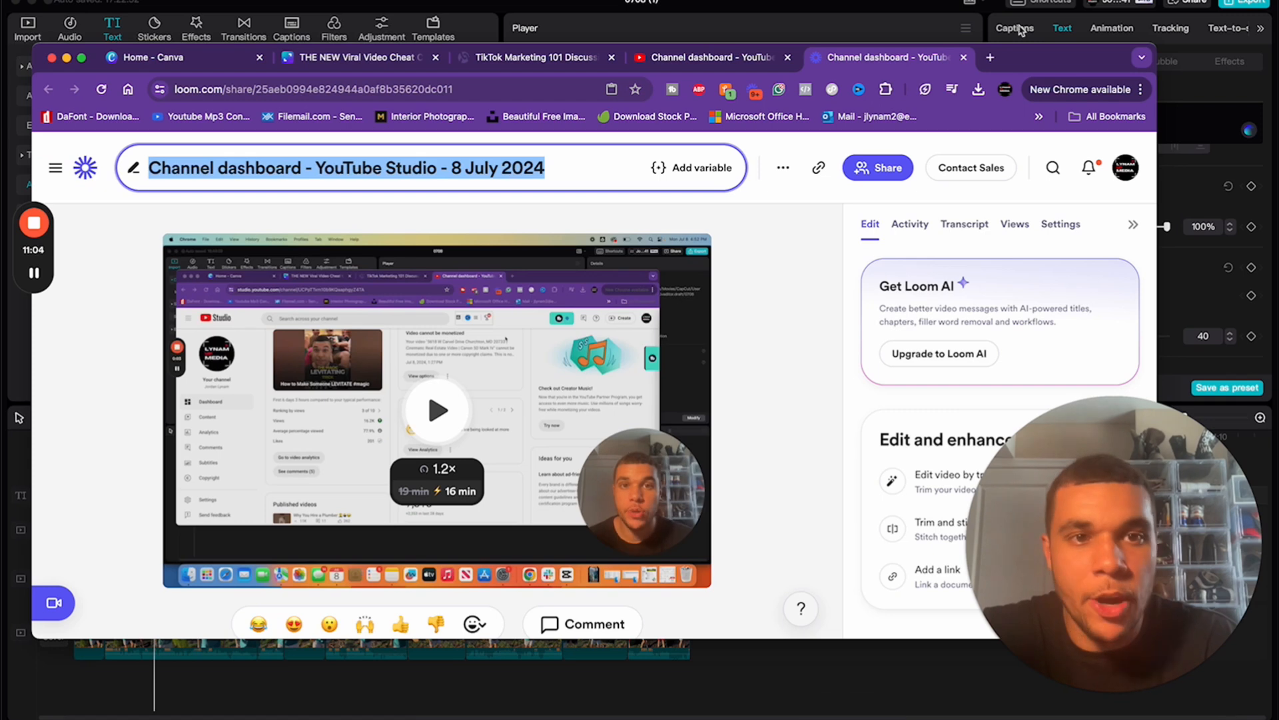
{"action": "left_click", "coordinate": [995, 64]}
{"action": "type", "text": "rtress"}
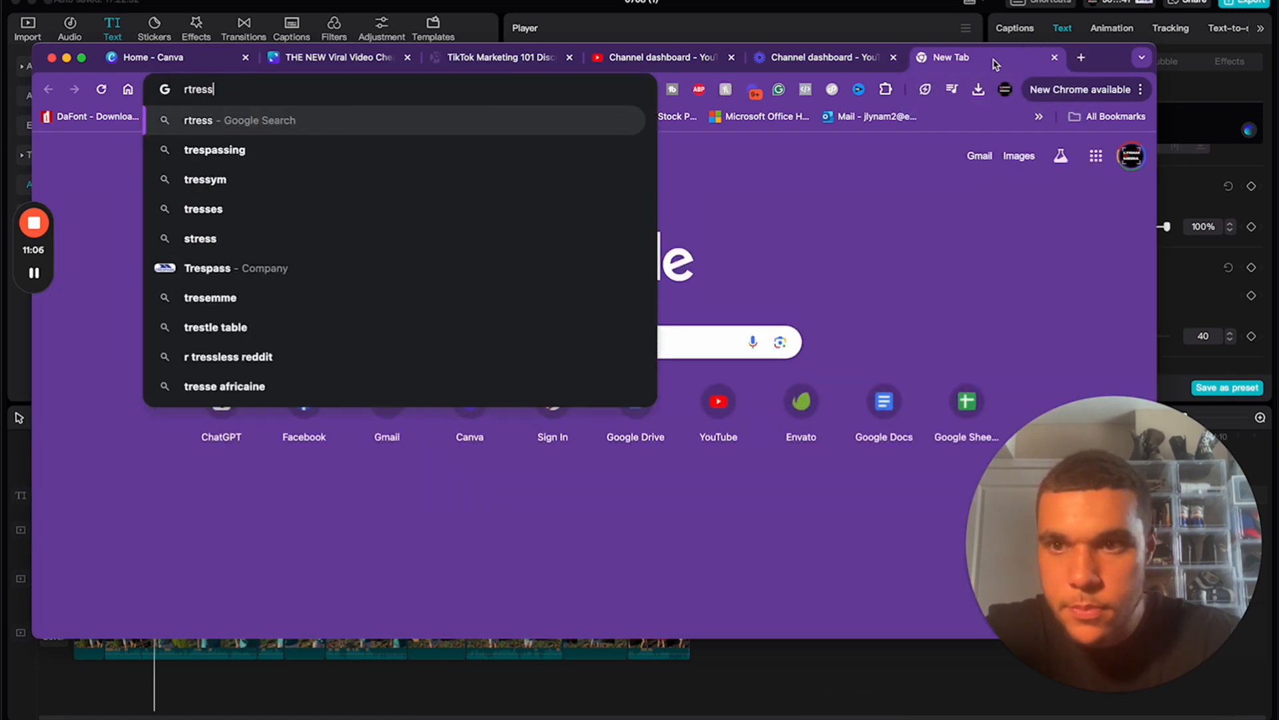
{"action": "left_click", "coordinate": [230, 153]}
{"action": "left_click", "coordinate": [324, 34]}
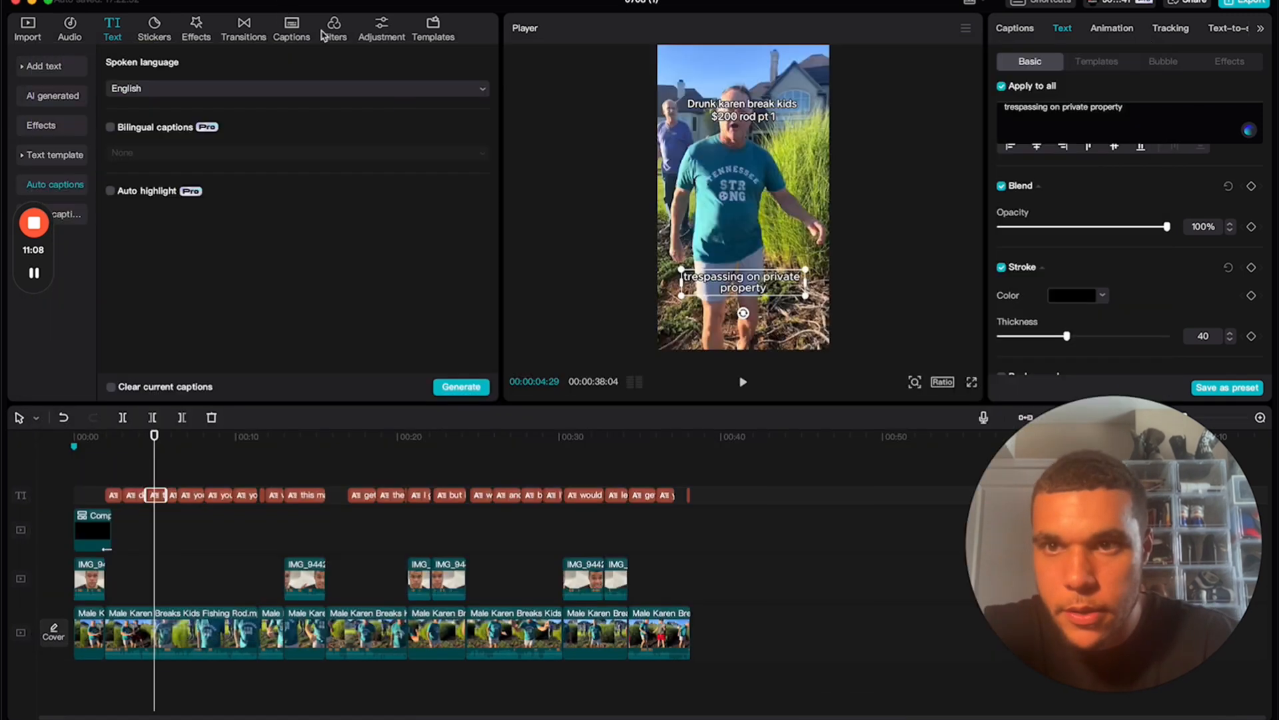
Raise all captions to just below the middle of the video frame and play on to the talking segment near 00:00:13:17
{"action": "left_click", "coordinate": [109, 437]}
{"action": "key", "text": "space"}
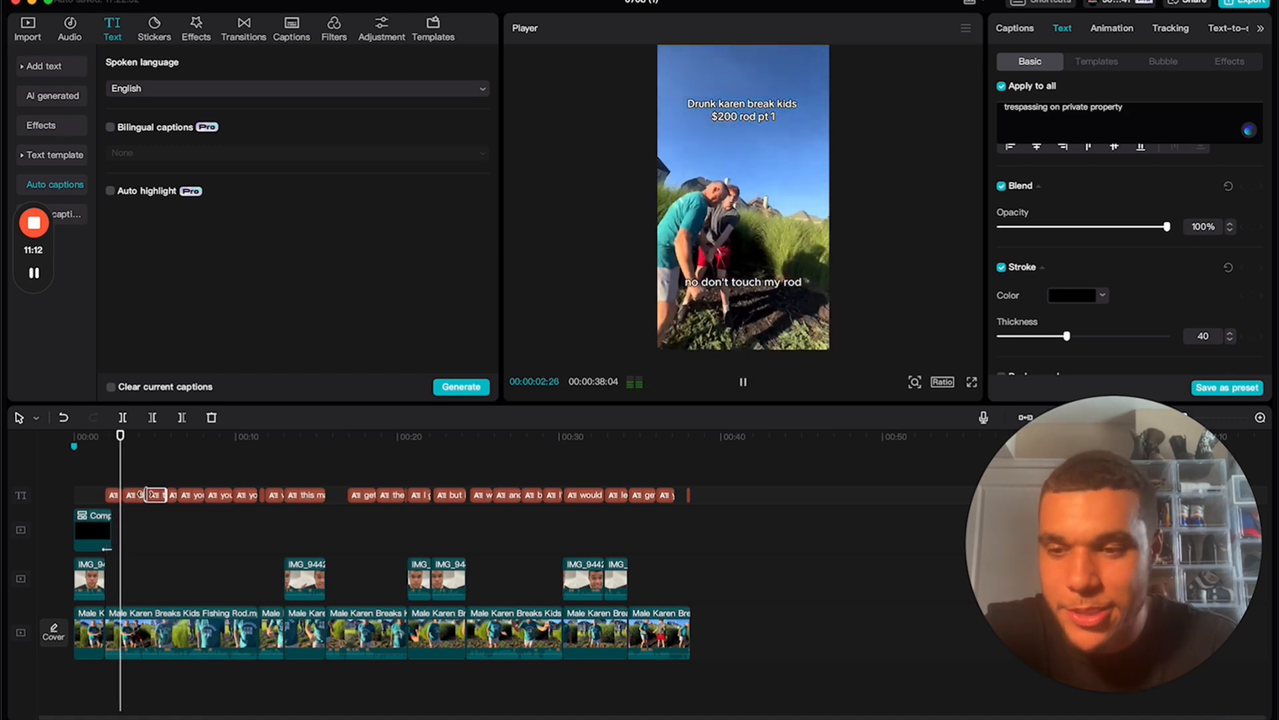
{"action": "left_click", "coordinate": [767, 287]}
{"action": "left_click_drag", "start_coordinate": [736, 288], "coordinate": [735, 240]}
{"action": "key", "text": "space"}
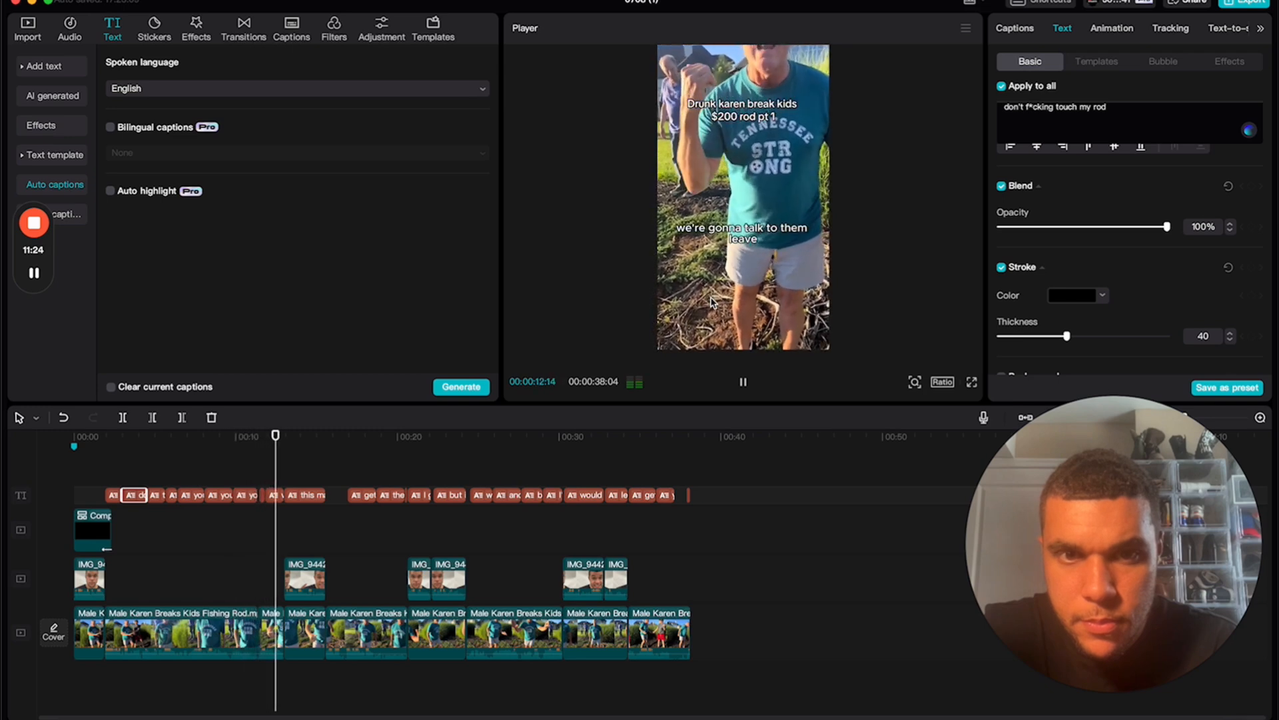
{"action": "key", "text": "space"}
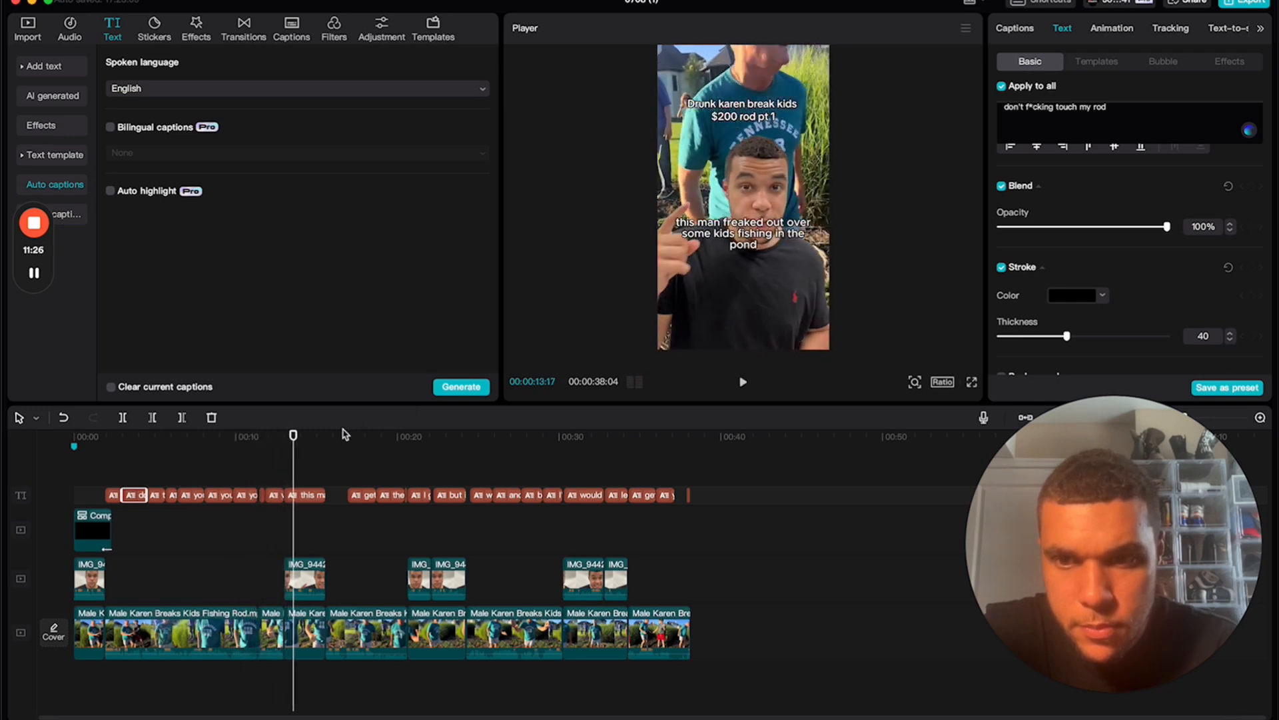
Apply the white-and-yellow "The quick brown fox" text template only to the caption "this man freaked out over some kids fishing in the pond"
{"action": "left_click", "coordinate": [310, 503]}
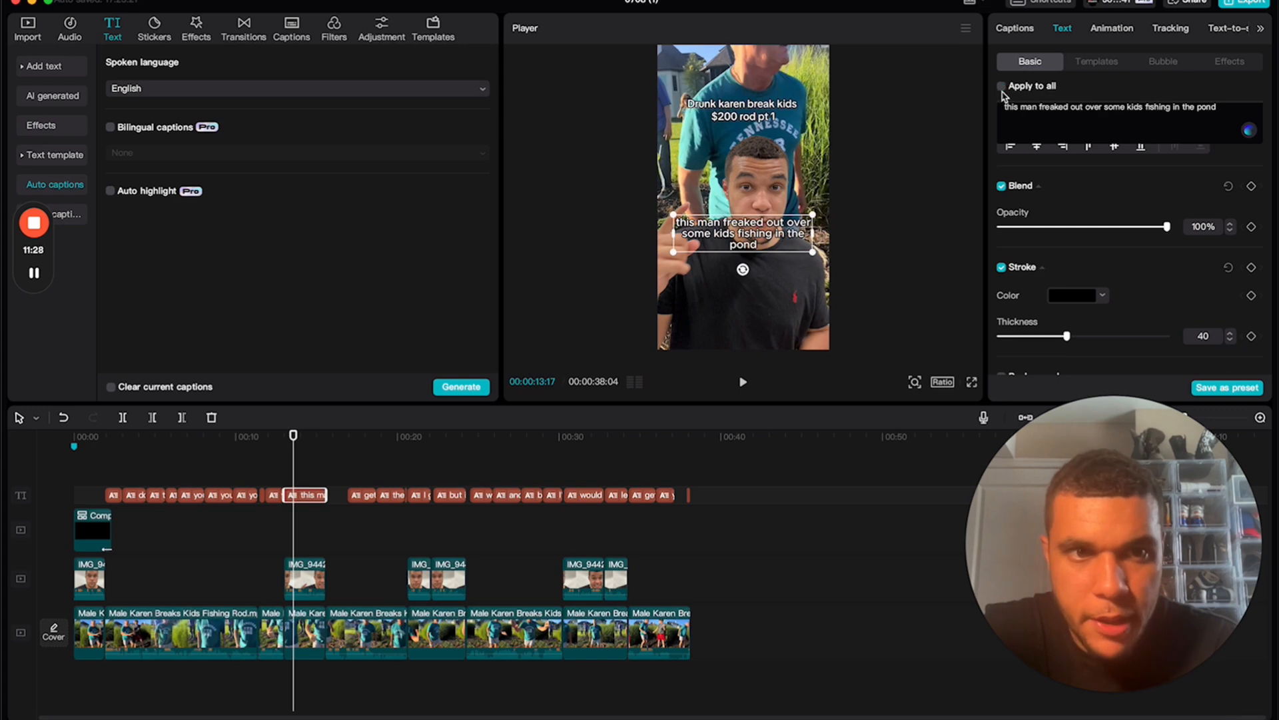
{"action": "left_click", "coordinate": [1103, 65]}
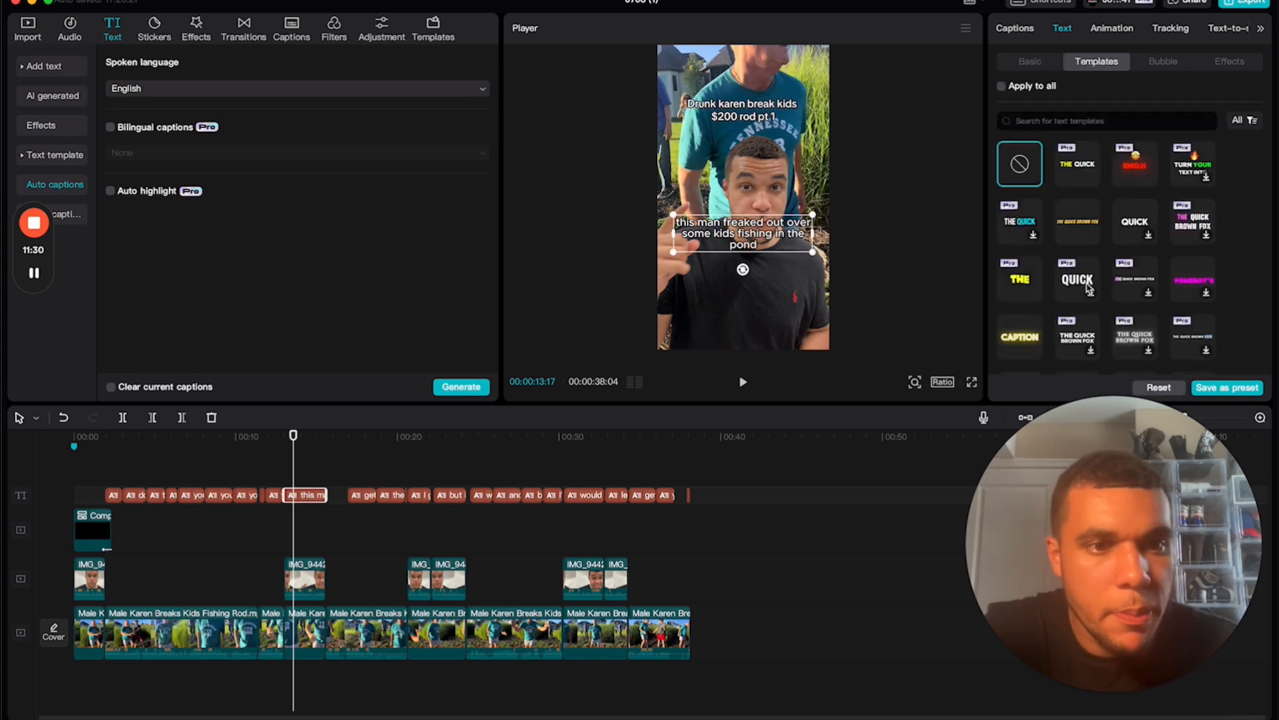
{"action": "scroll", "coordinate": [1088, 286], "scroll_direction": "down", "scroll_amount": 3}
{"action": "left_click", "coordinate": [1079, 330]}
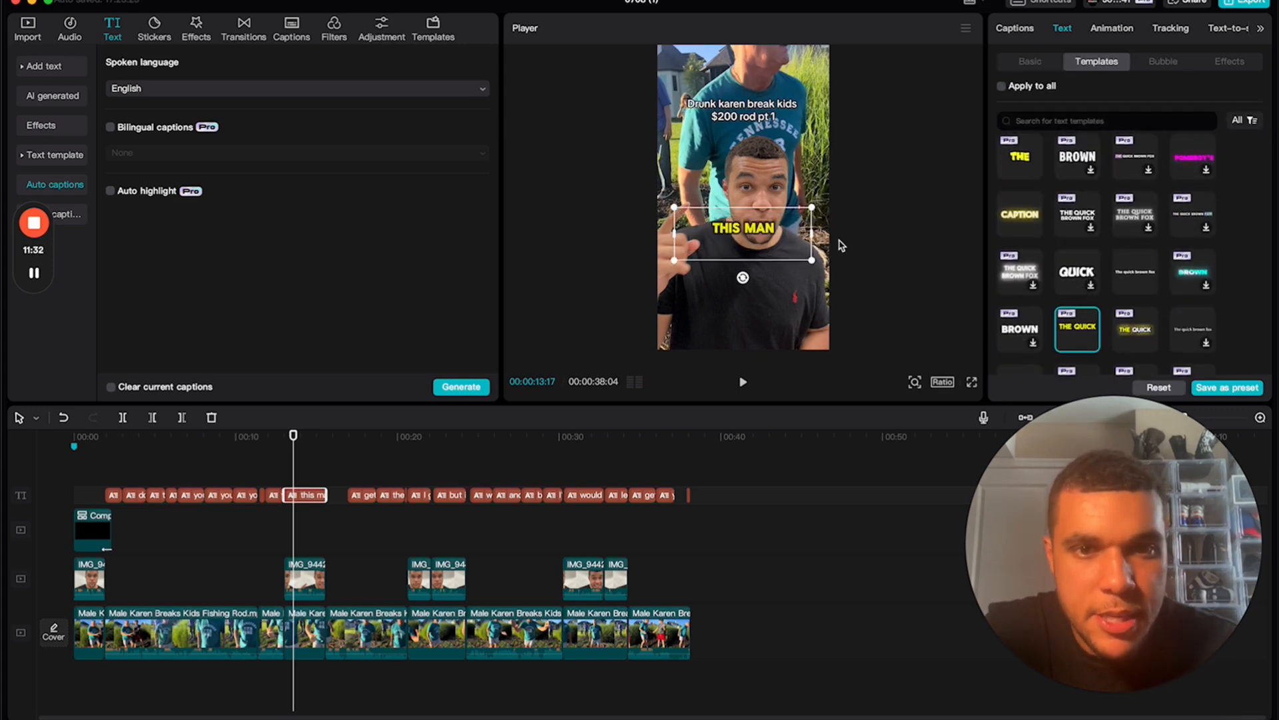
Play on to the next talking segment and apply the same white-and-yellow template to the caption "I get it rules are rules"
{"action": "key", "text": "space"}
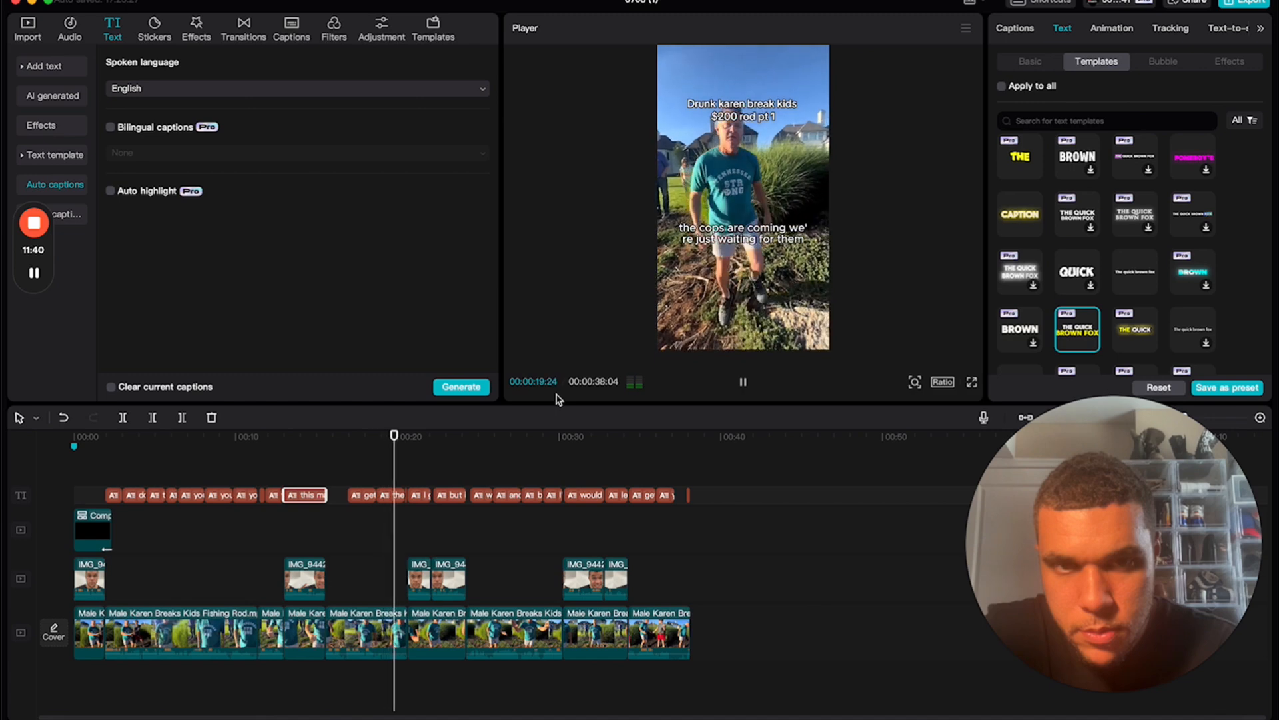
{"action": "key", "text": "space"}
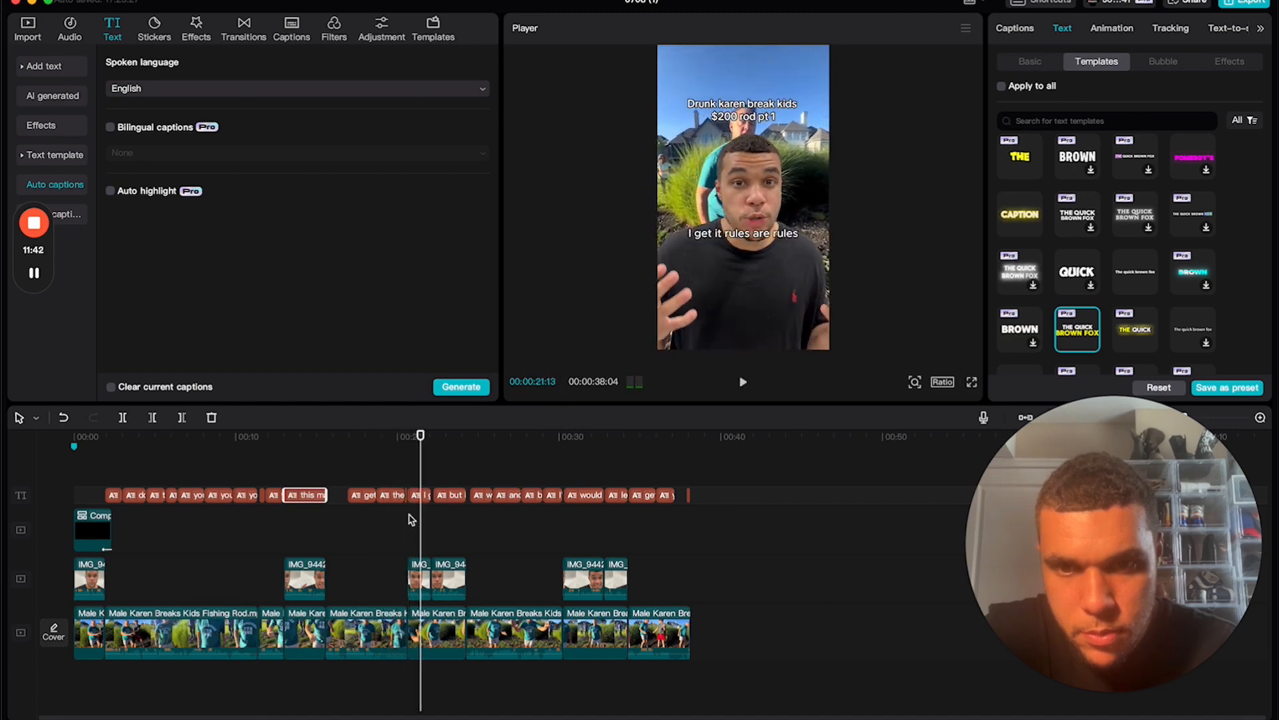
{"action": "left_click", "coordinate": [422, 497]}
{"action": "scroll", "coordinate": [1084, 324], "scroll_direction": "down", "scroll_amount": 2}
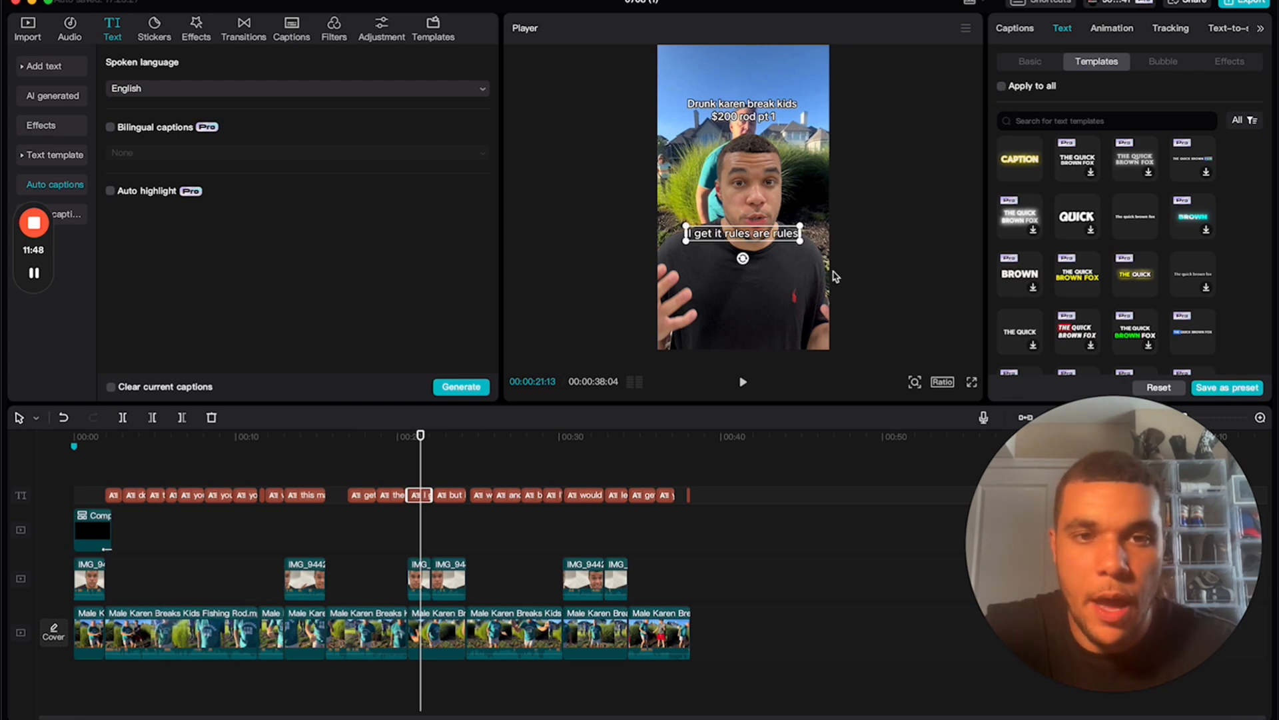
{"action": "left_click", "coordinate": [1075, 285]}
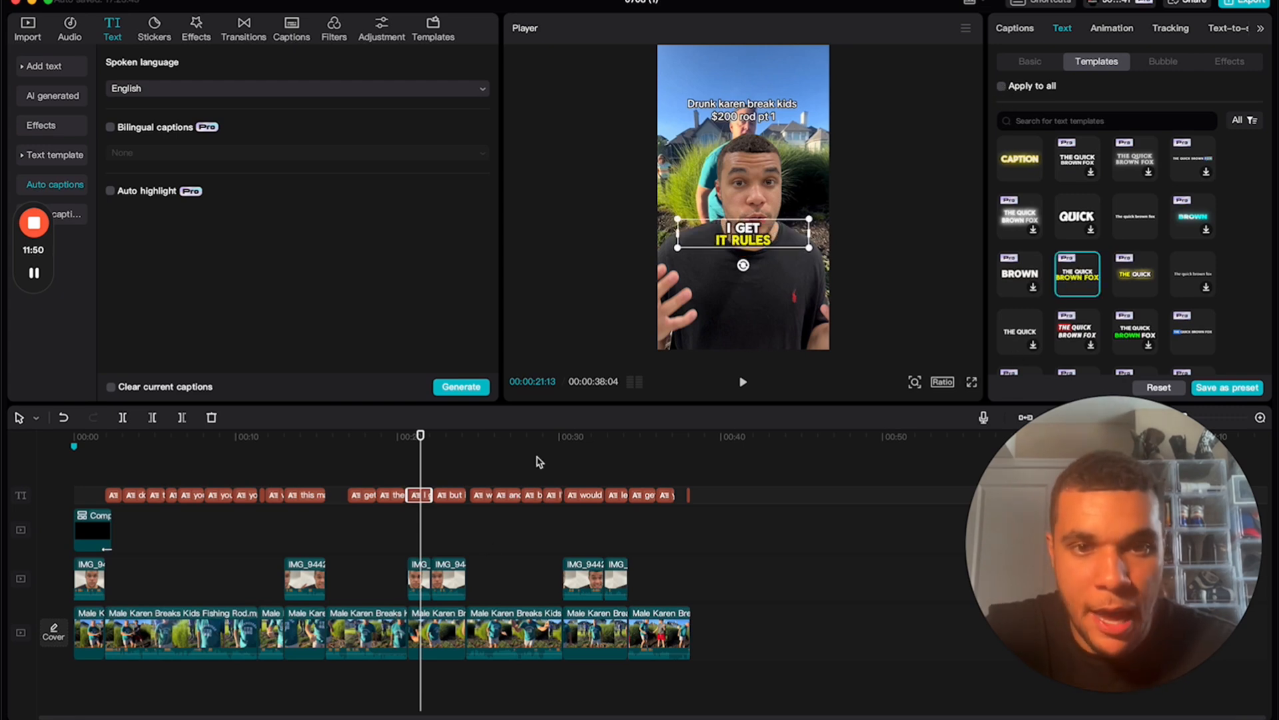
Apply the same white-and-yellow template to the caption "but it seems like kids just can't be kids nowadays"
{"action": "left_click", "coordinate": [445, 437]}
{"action": "left_click", "coordinate": [455, 497]}
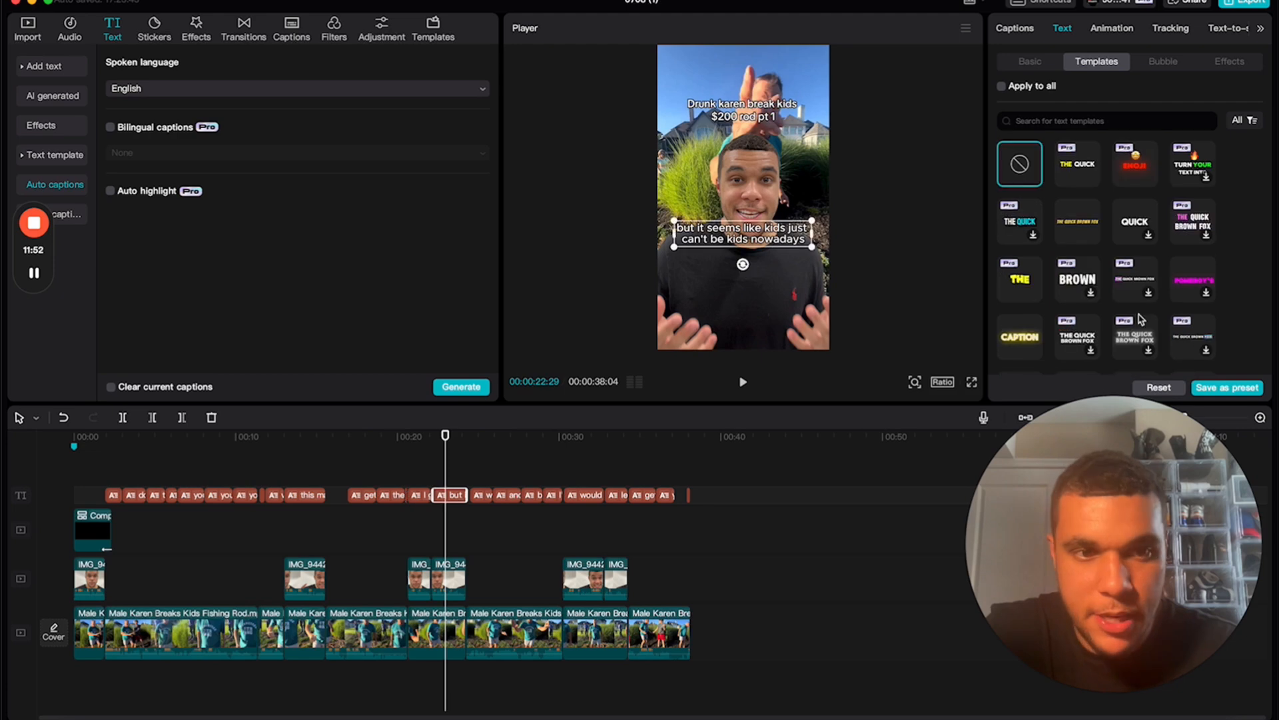
{"action": "scroll", "coordinate": [1087, 321], "scroll_direction": "down", "scroll_amount": 3}
{"action": "left_click", "coordinate": [1073, 348]}
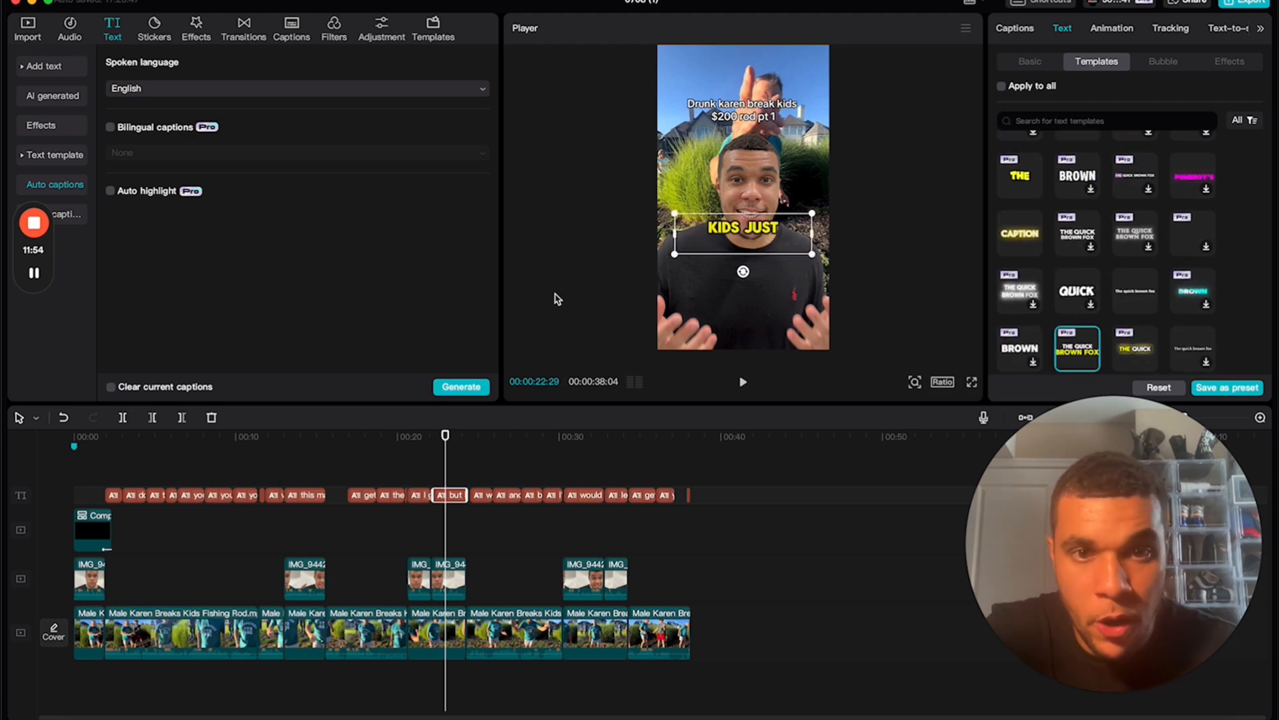
Apply the yellow template styling to all captions, play them back, and place the "this man freaked out" caption slightly lower
{"action": "left_click_drag", "start_coordinate": [276, 433], "coordinate": [167, 454]}
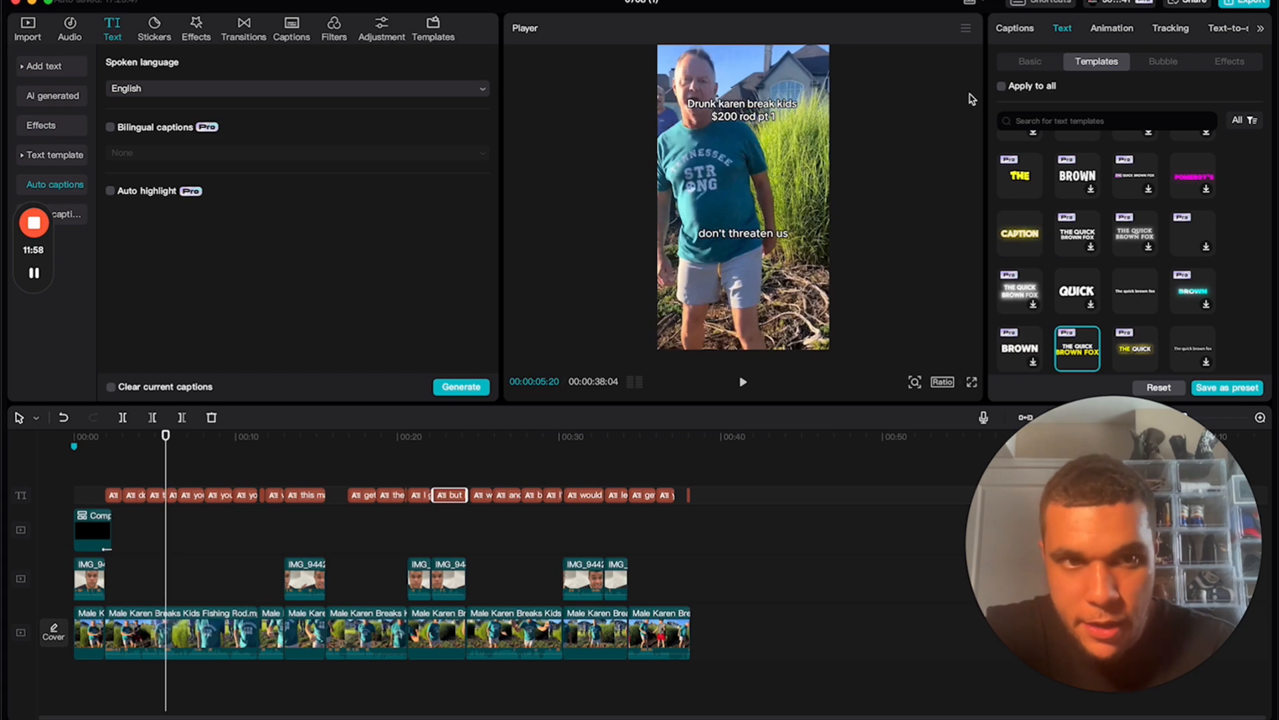
{"action": "left_click", "coordinate": [1001, 87]}
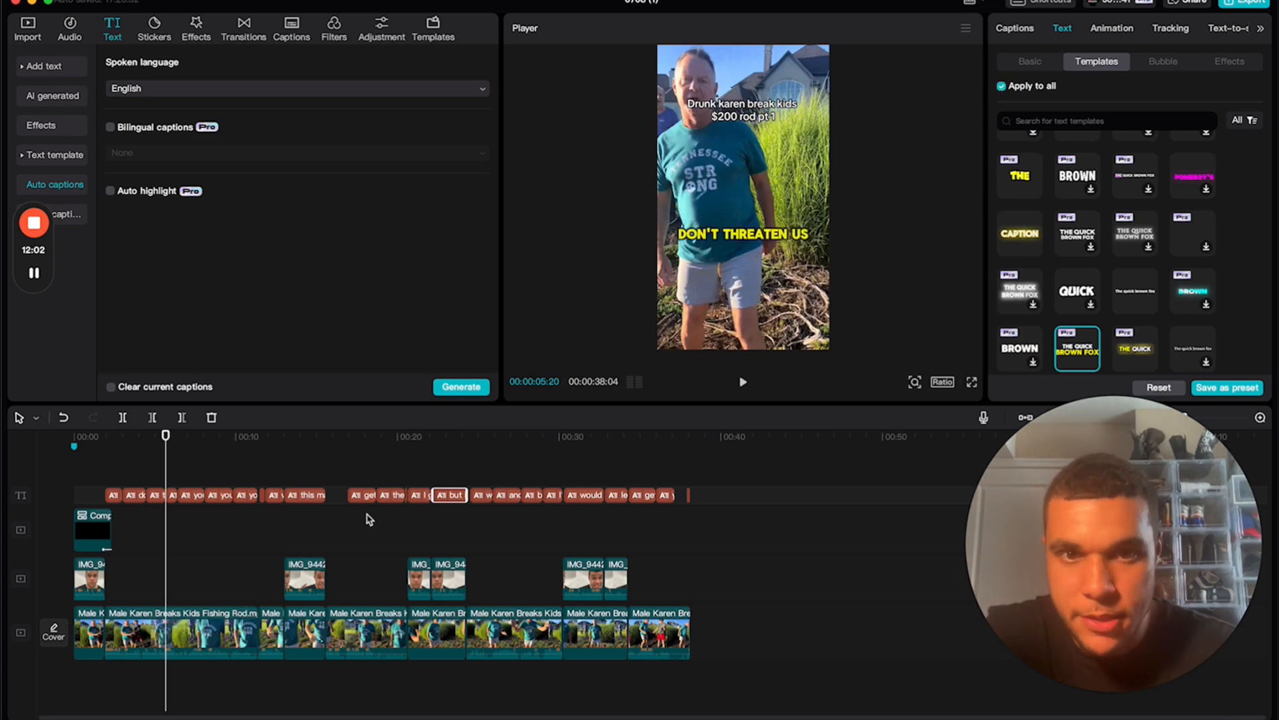
{"action": "key", "text": "space"}
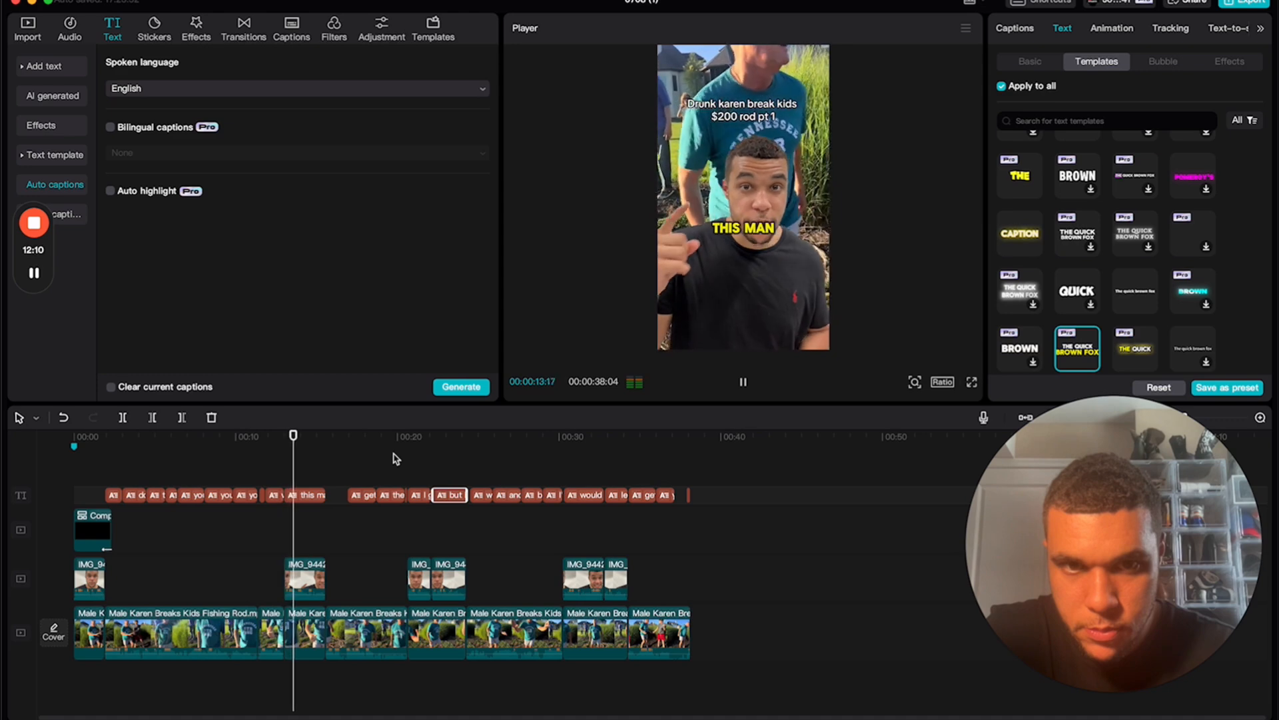
{"action": "left_click", "coordinate": [700, 233]}
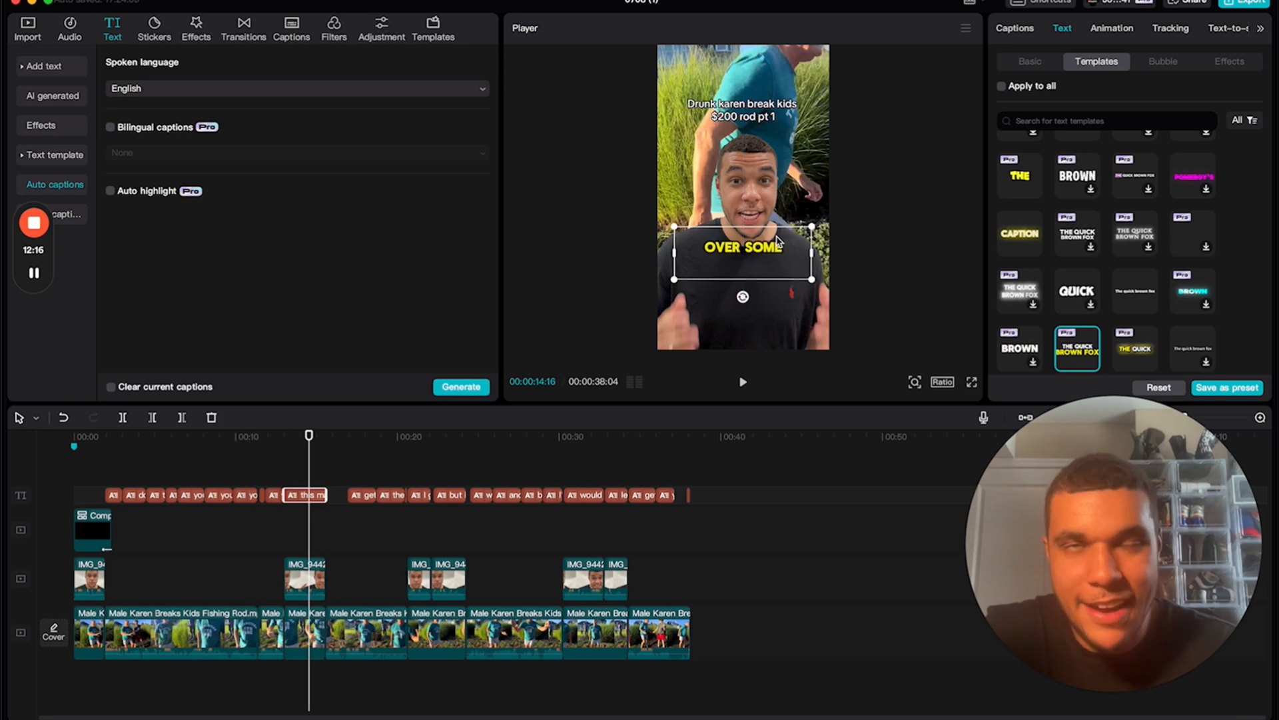
Play the captions from the opening and correct the one near 00:00:09:17 to "young man we're waiting for the police to come"
{"action": "left_click_drag", "start_coordinate": [227, 433], "coordinate": [90, 443]}
{"action": "key", "text": "space"}
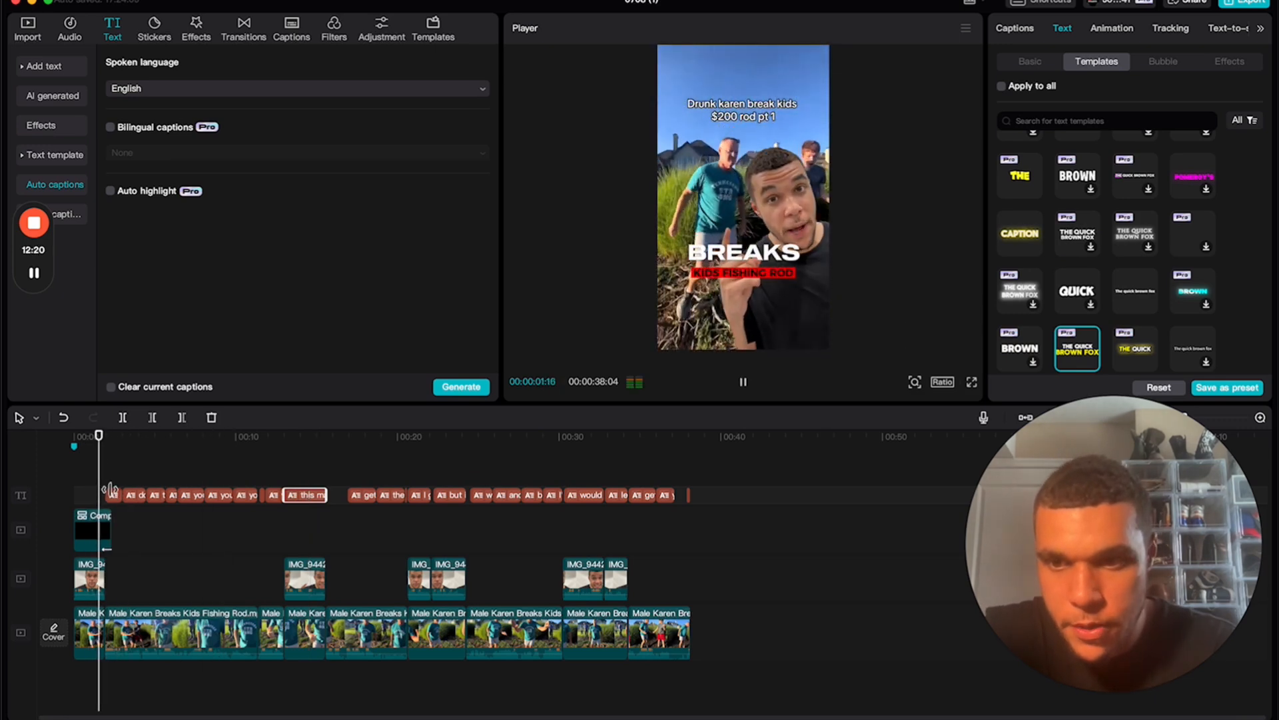
{"action": "key", "text": "space"}
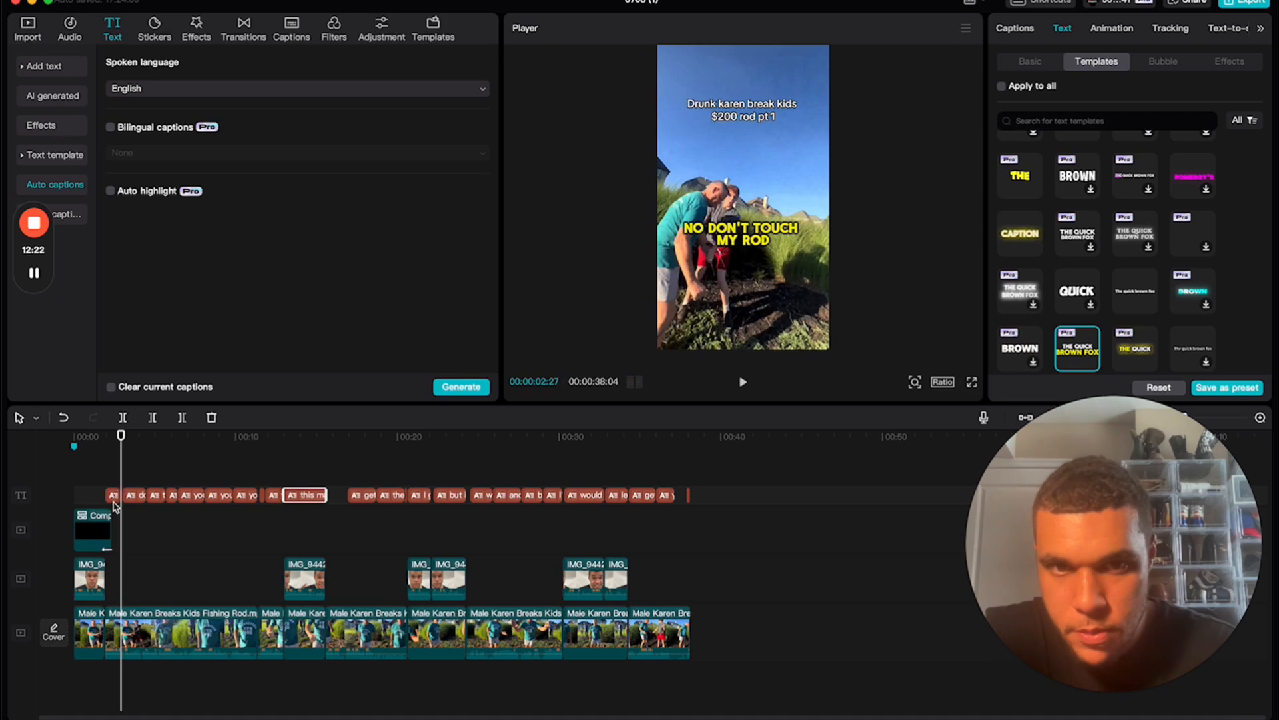
{"action": "key", "text": "space"}
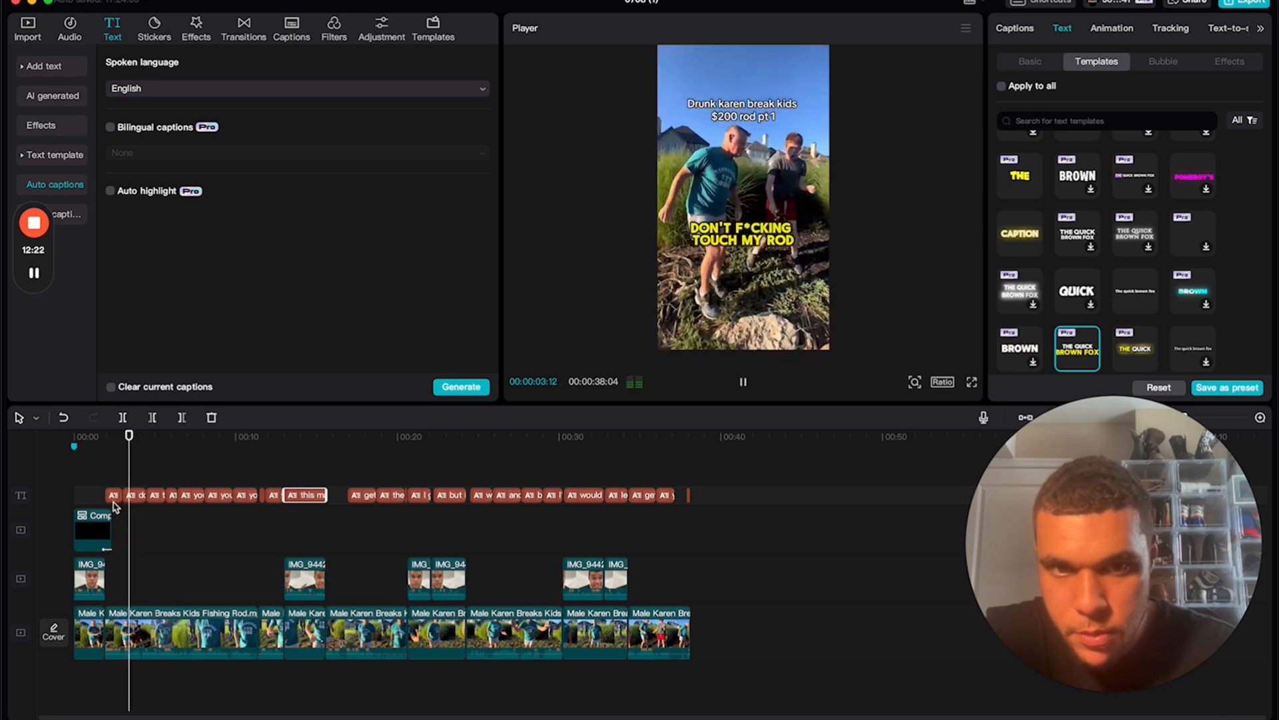
{"action": "key", "text": "space"}
{"action": "left_click", "coordinate": [223, 498]}
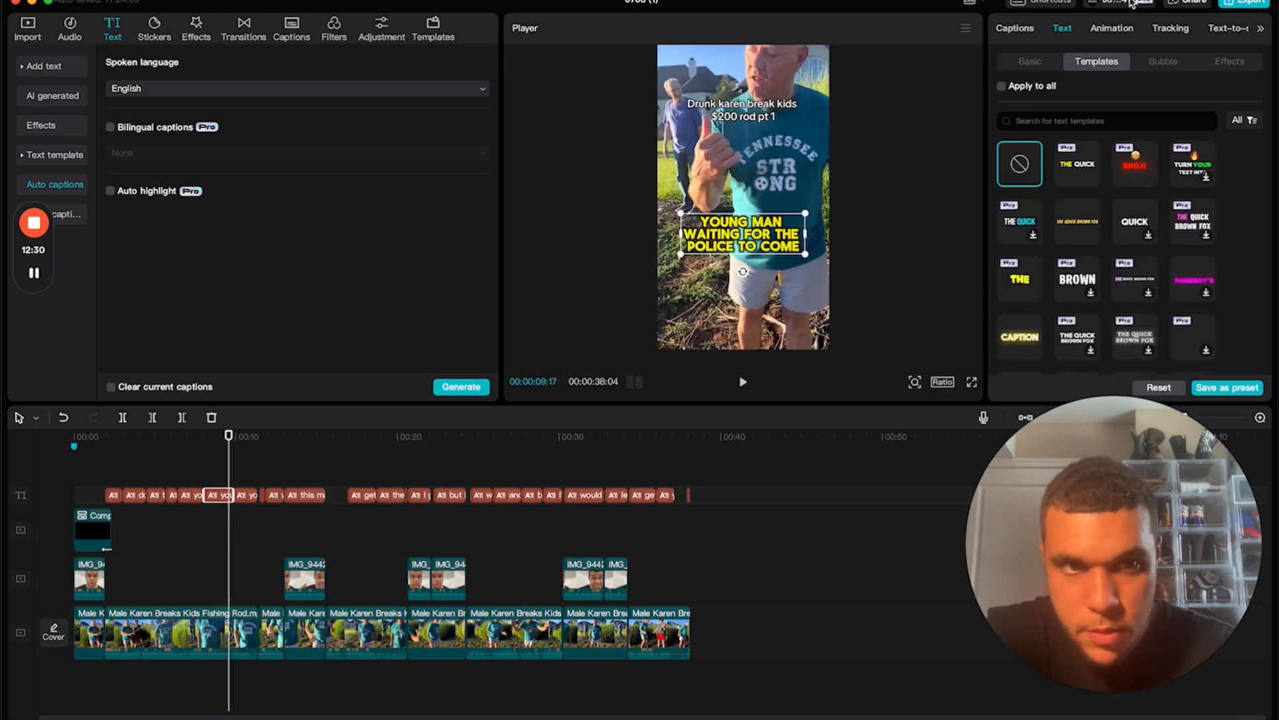
{"action": "left_click", "coordinate": [1030, 61]}
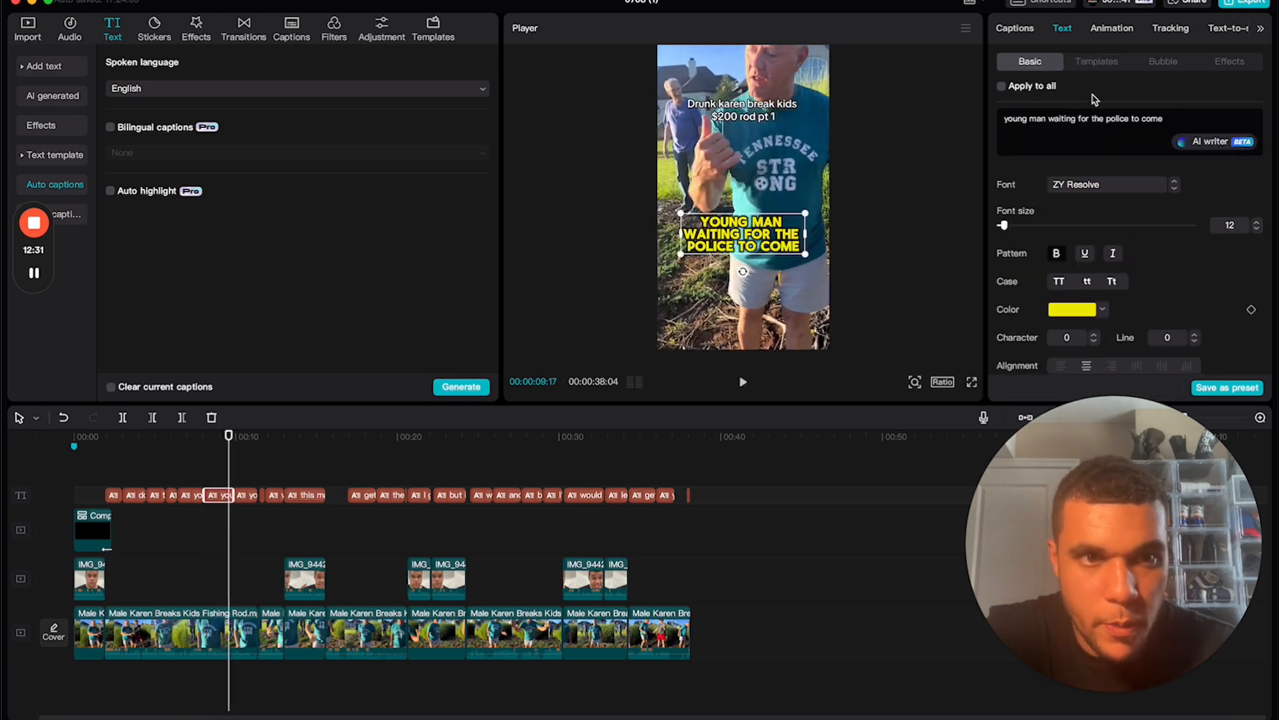
{"action": "left_click", "coordinate": [1049, 119]}
{"action": "type", "text": "we're"}
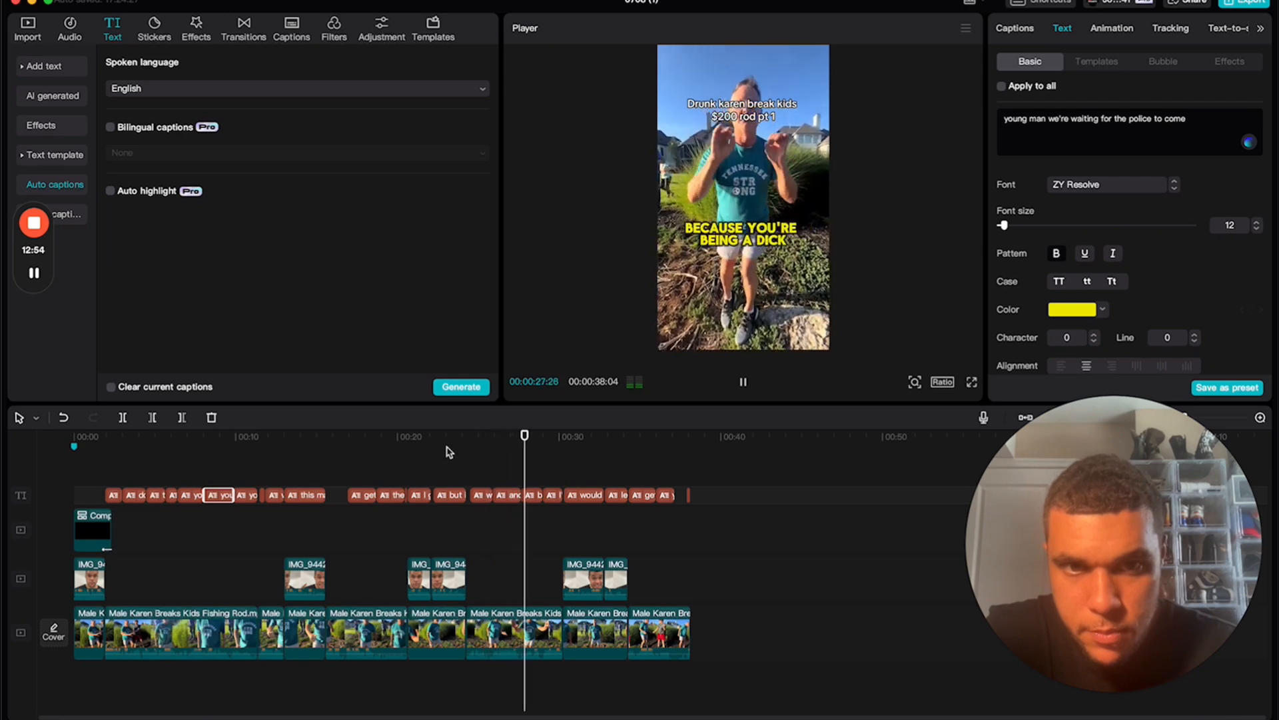
Censor the swear word in the caption near 00:00:28 so it reads "because you're being a d*ck", and play onward
{"action": "left_click", "coordinate": [531, 496]}
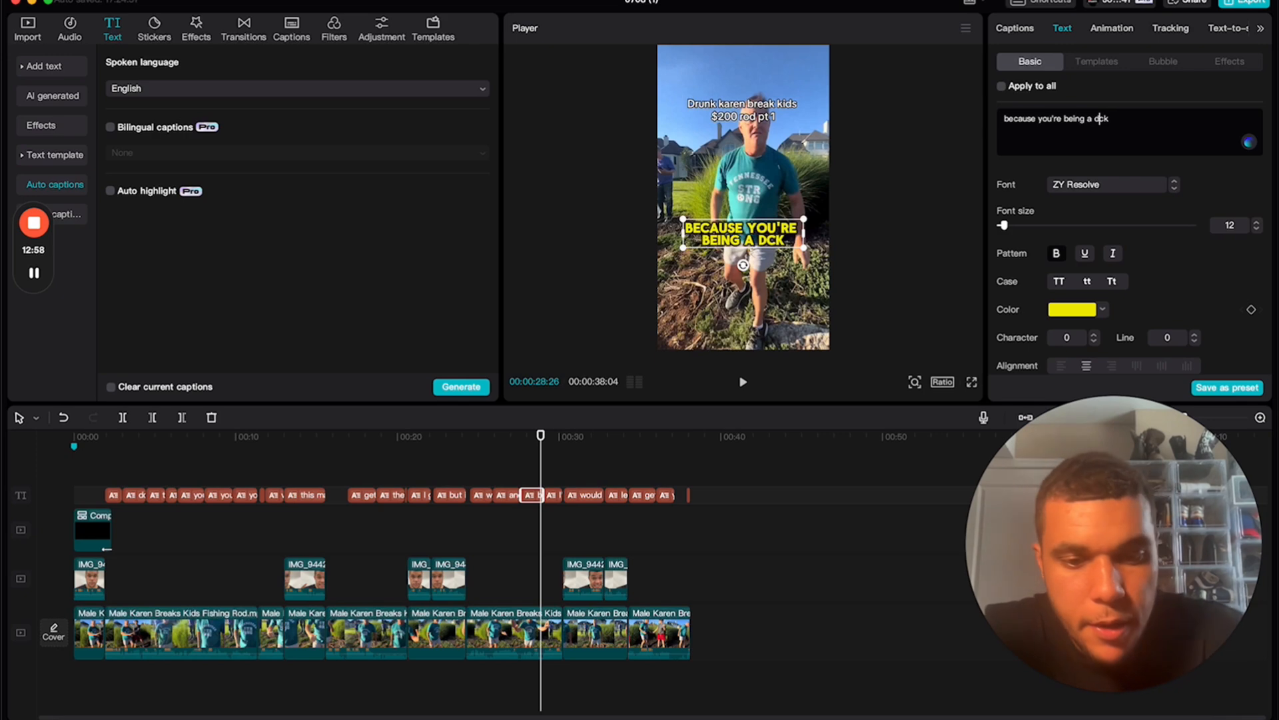
{"action": "left_click", "coordinate": [744, 383]}
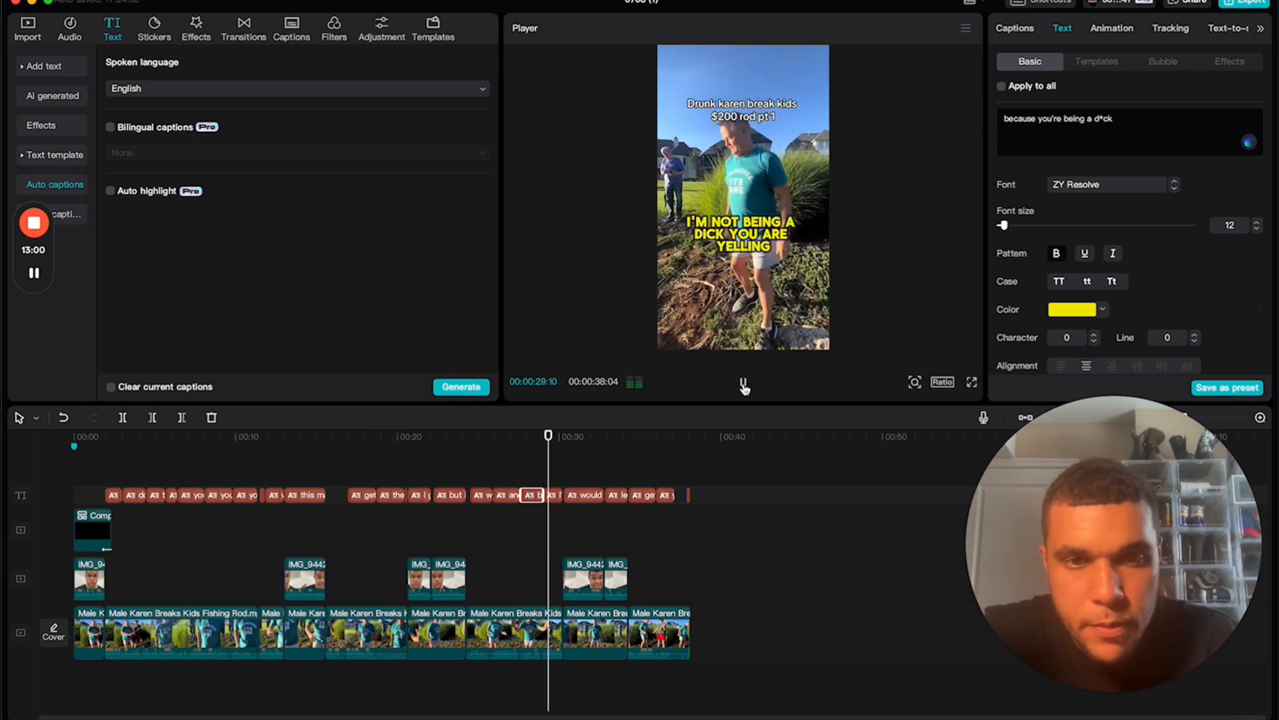
{"action": "left_click", "coordinate": [563, 450]}
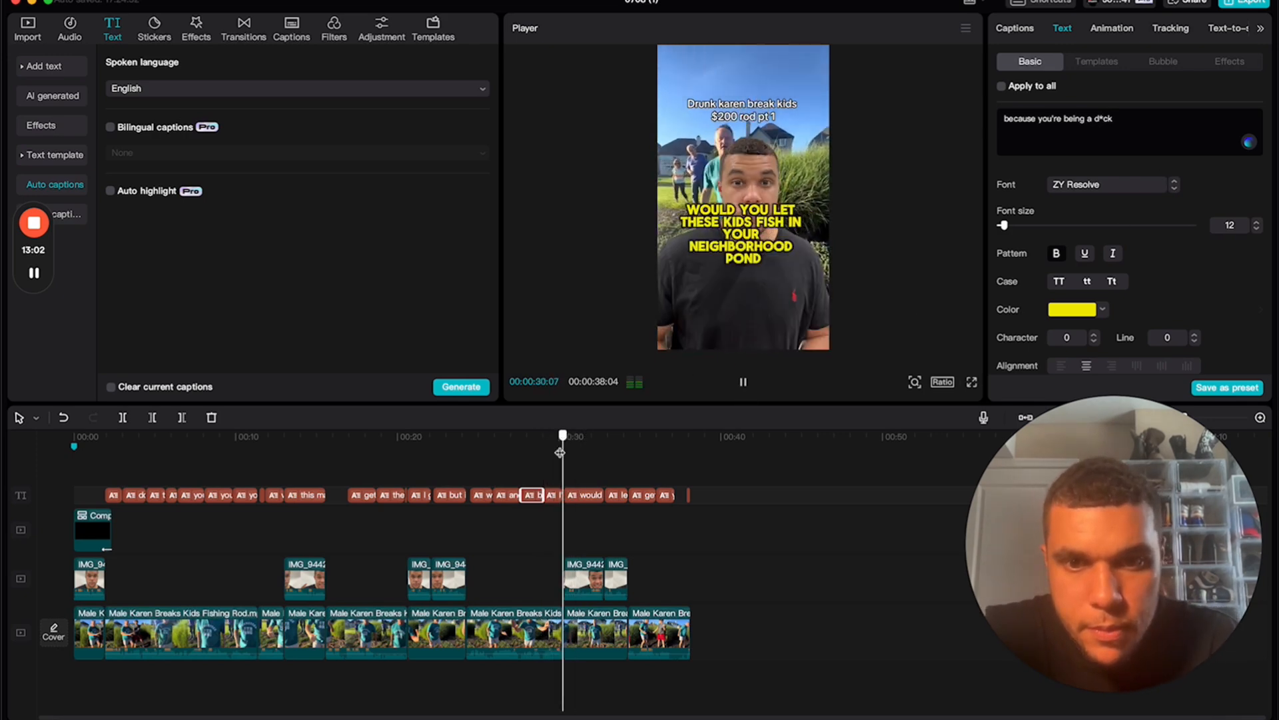
Censor the following caption to "I'm not being a d*ck you are yelling", with a line break before the censored word
{"action": "left_click", "coordinate": [552, 496]}
{"action": "left_click", "coordinate": [554, 447]}
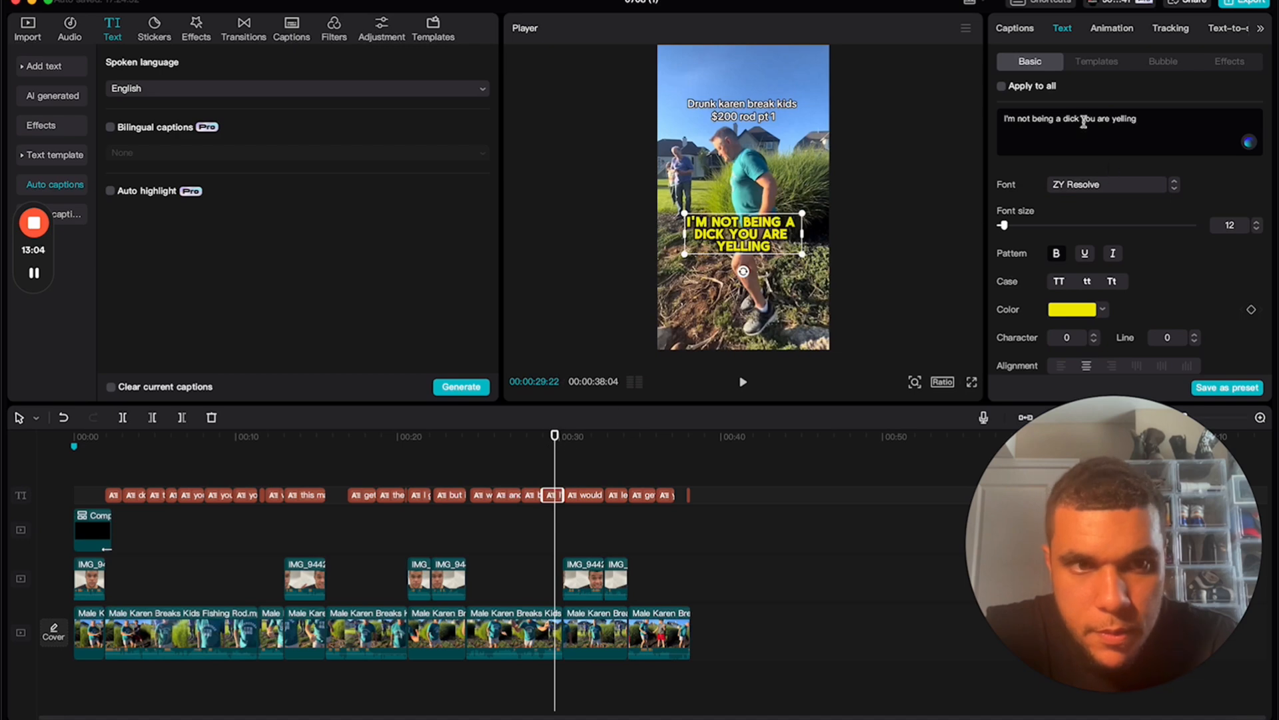
{"action": "key", "text": "BackSpace"}
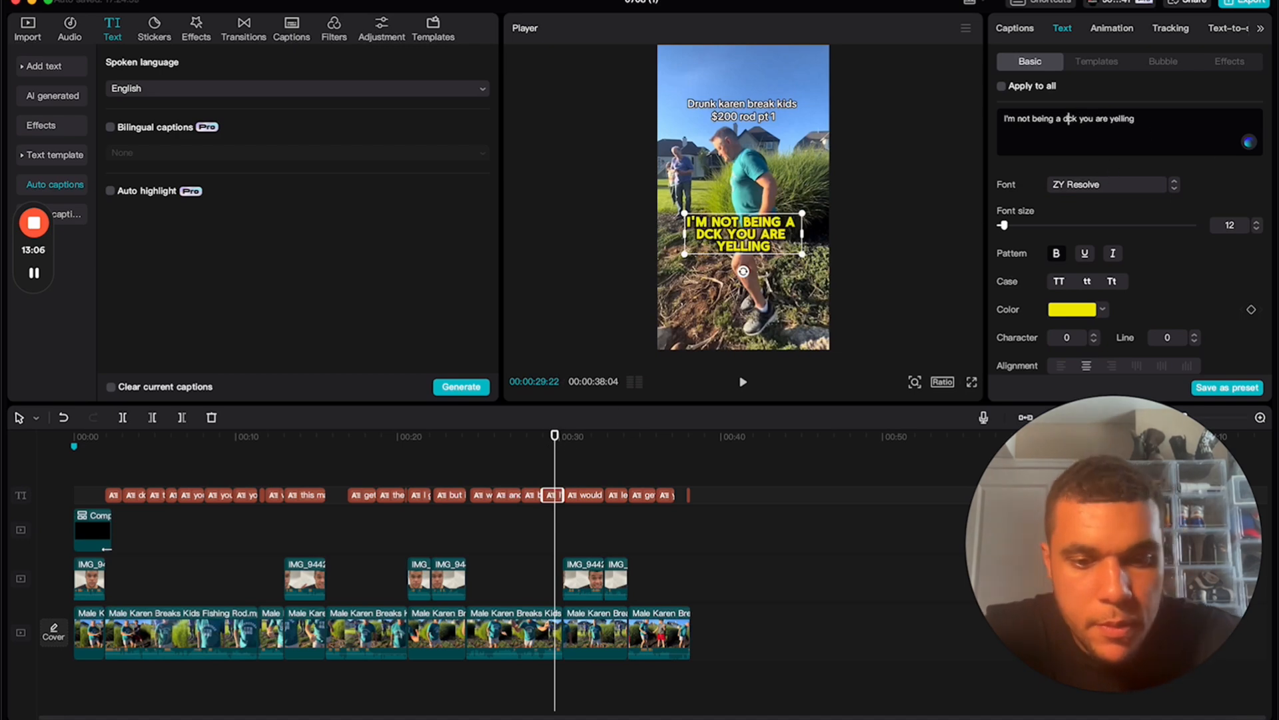
{"action": "type", "text": "*"}
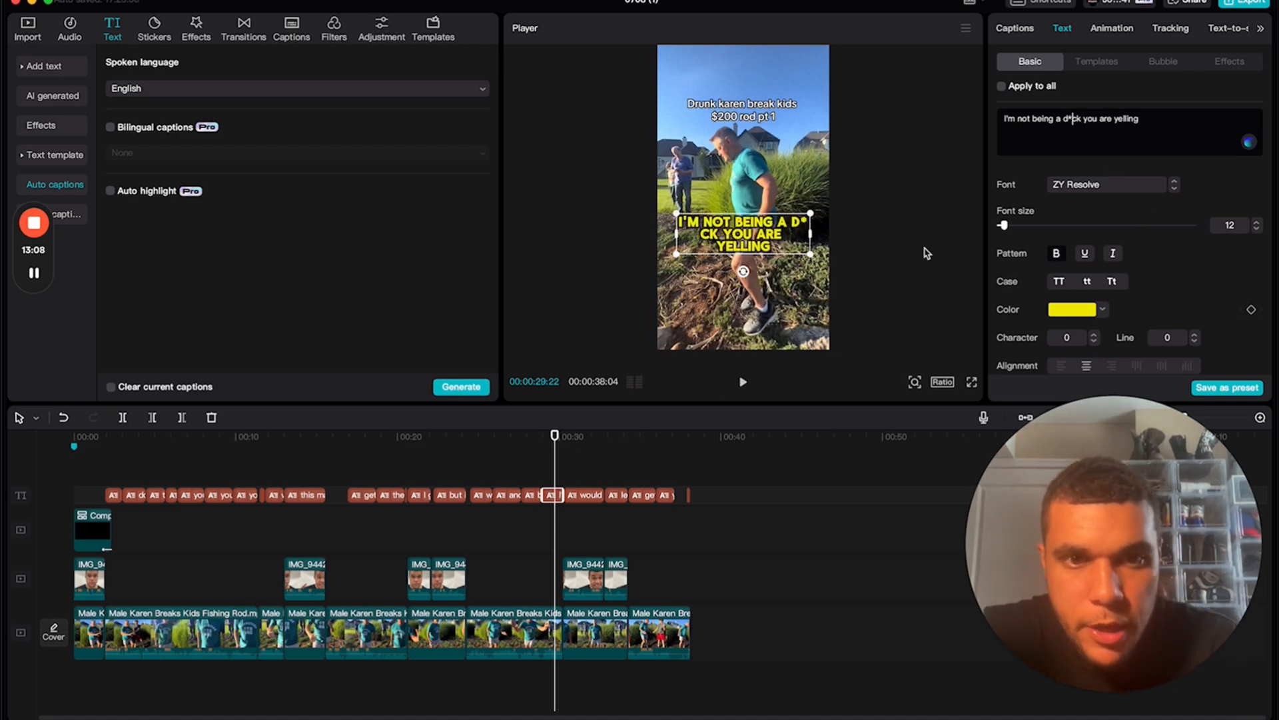
{"action": "left_click", "coordinate": [1065, 119]}
{"action": "key", "text": "Return"}
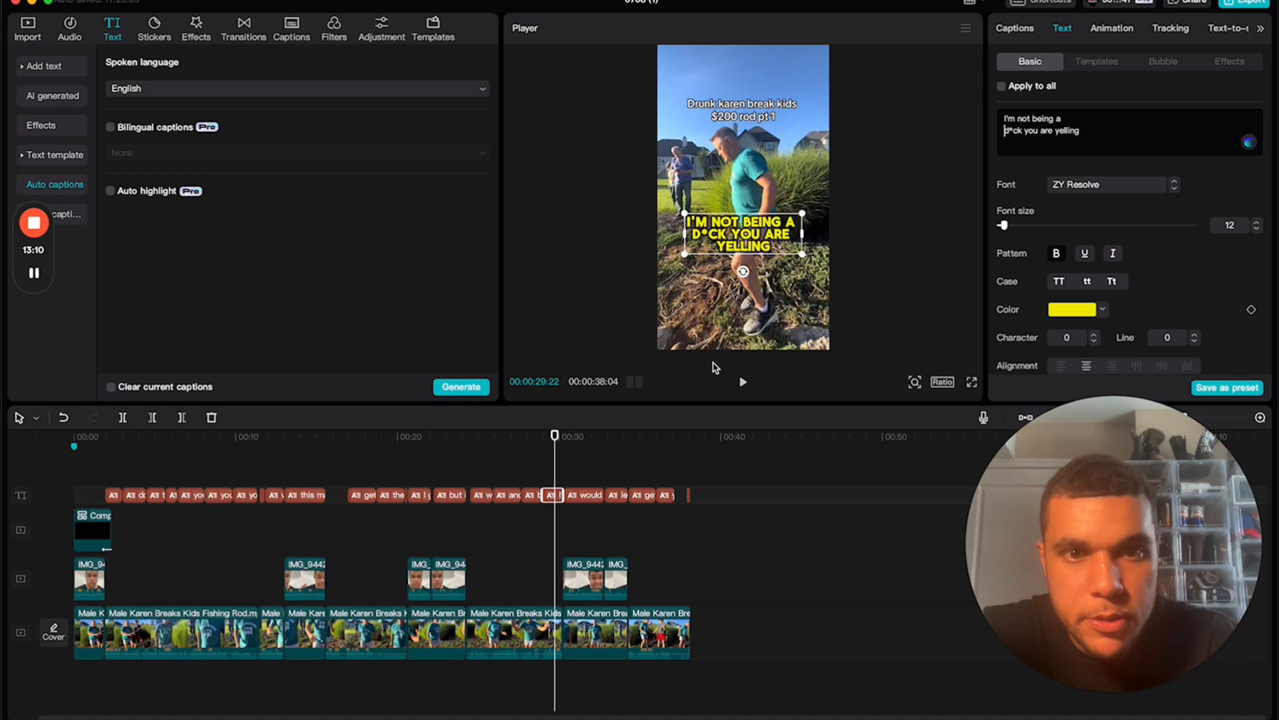
Play on to the "would you let these kids fish in your neighborhood pond" caption and split it at 00:00:31:14
{"action": "left_click", "coordinate": [744, 385]}
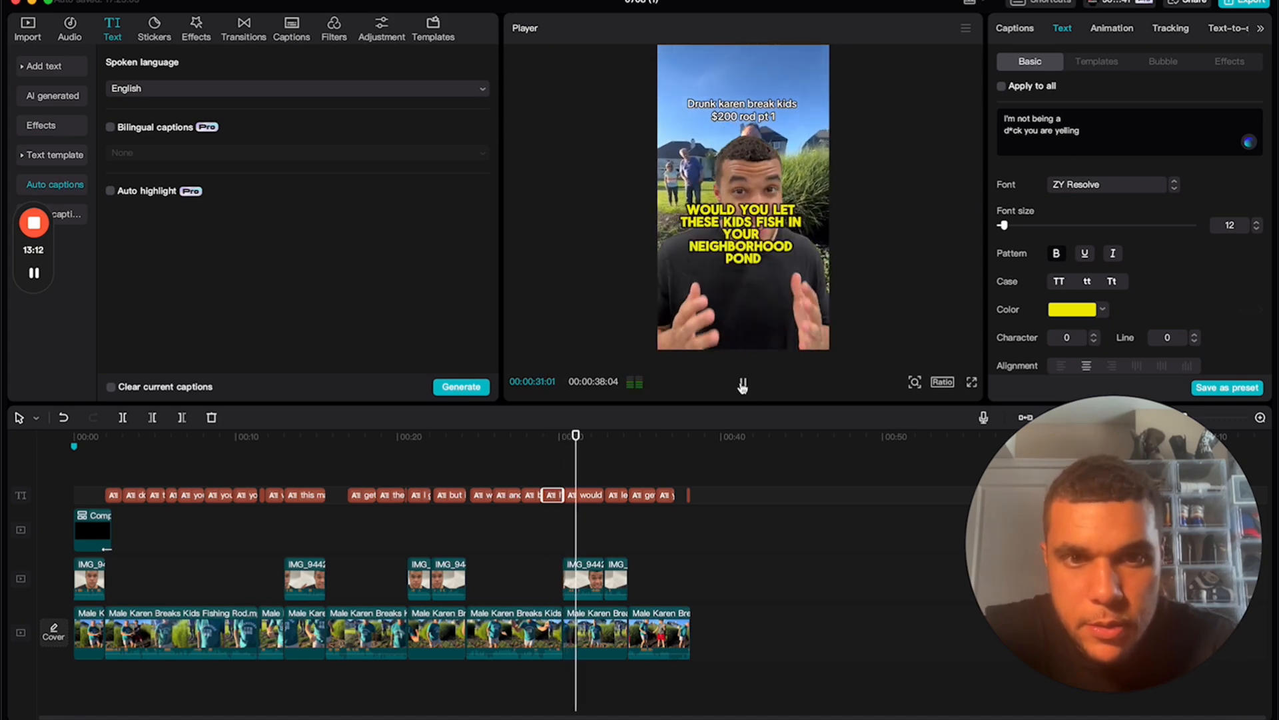
{"action": "left_click", "coordinate": [743, 385]}
{"action": "left_click", "coordinate": [587, 498]}
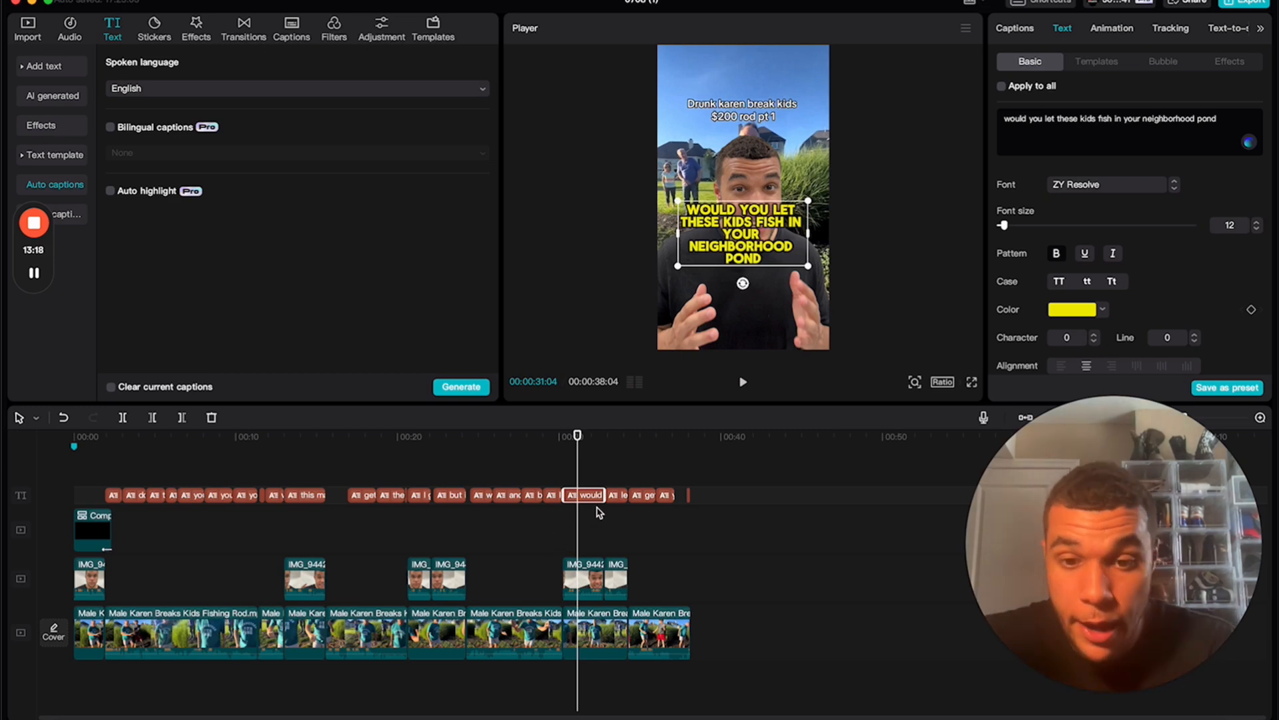
{"action": "scroll", "coordinate": [598, 511], "scroll_direction": "up", "scroll_amount": 5}
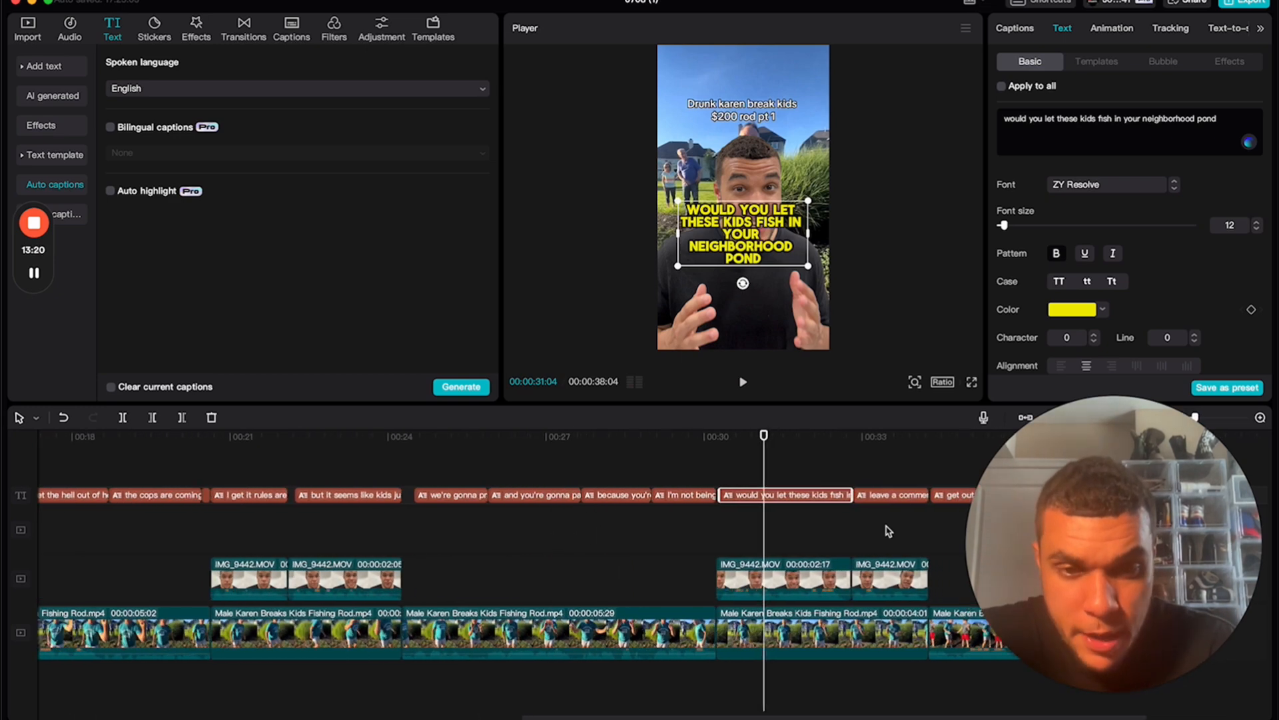
{"action": "scroll", "coordinate": [888, 531], "scroll_direction": "right", "scroll_amount": 3}
{"action": "left_click", "coordinate": [466, 441]}
{"action": "key", "text": "space"}
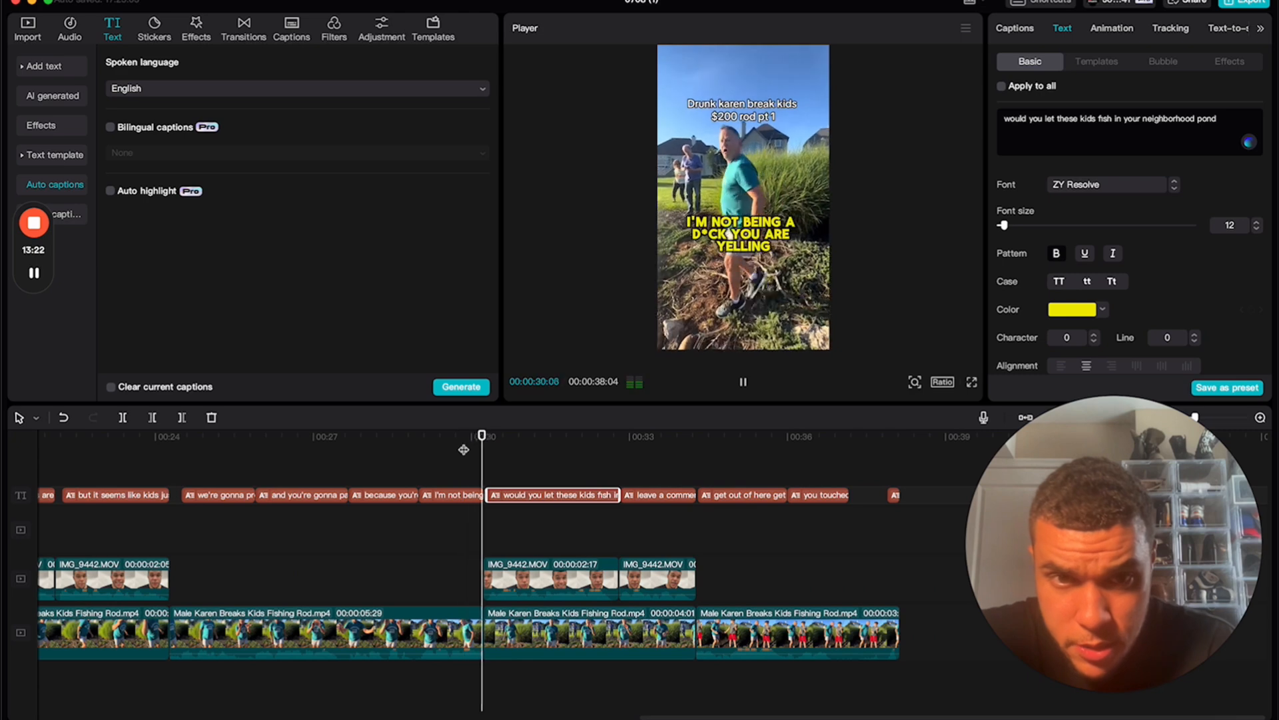
{"action": "key", "text": "space"}
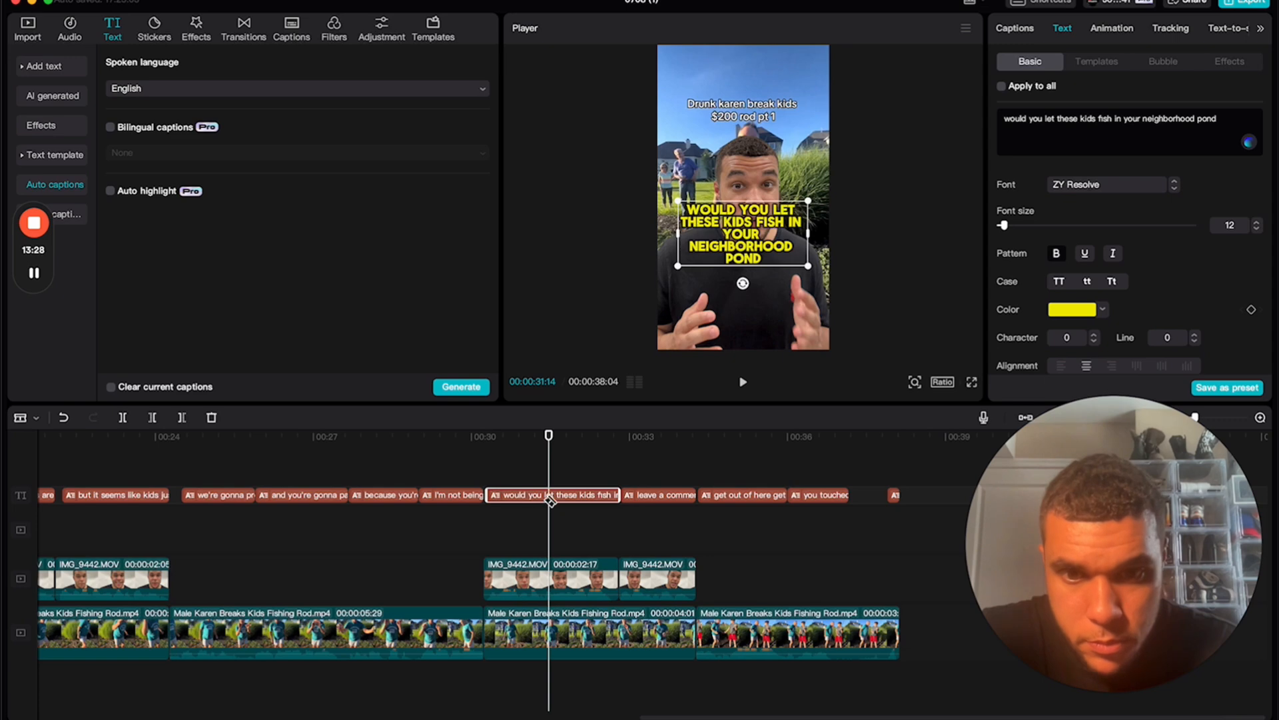
{"action": "key", "text": "super+b"}
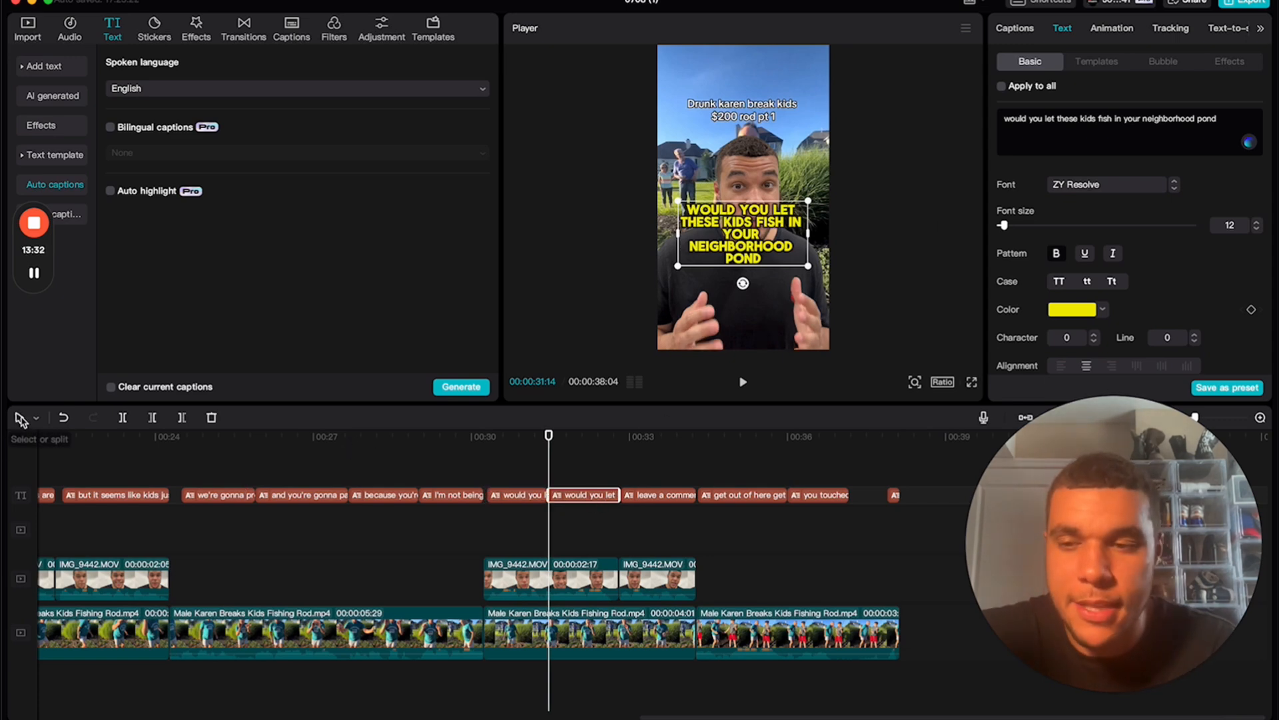
{"action": "left_click", "coordinate": [35, 418]}
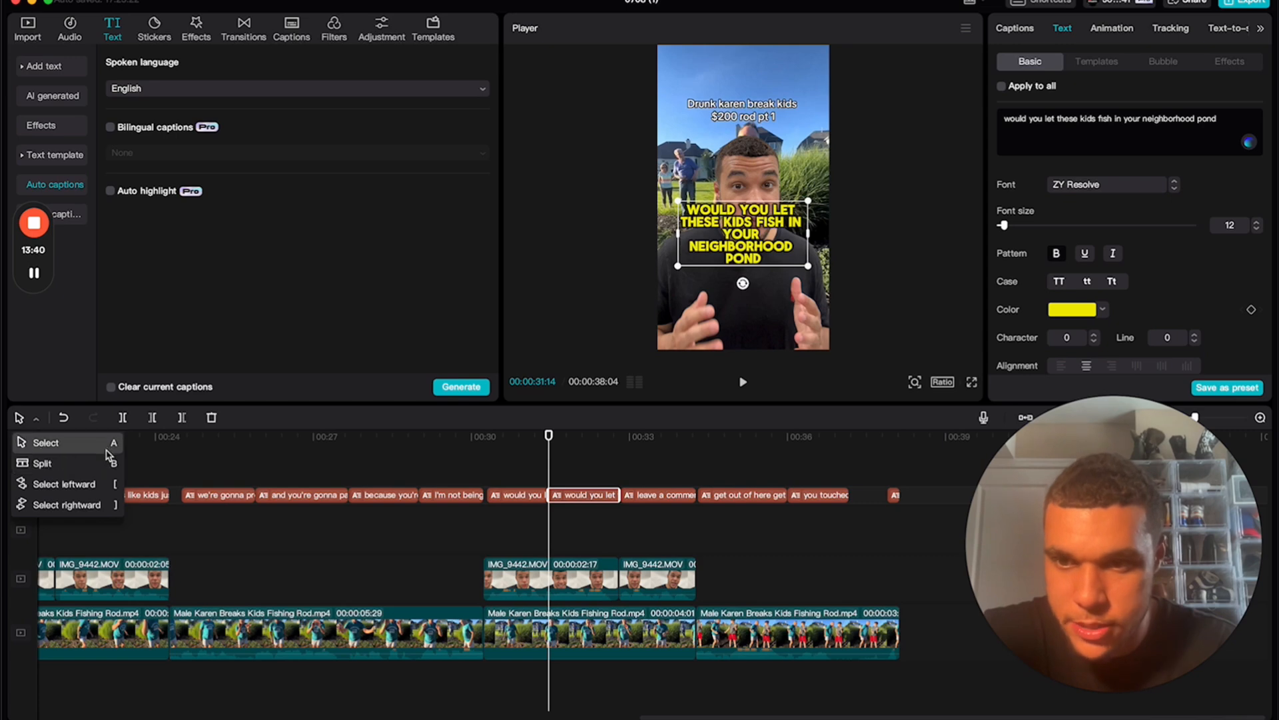
{"action": "left_click", "coordinate": [73, 462]}
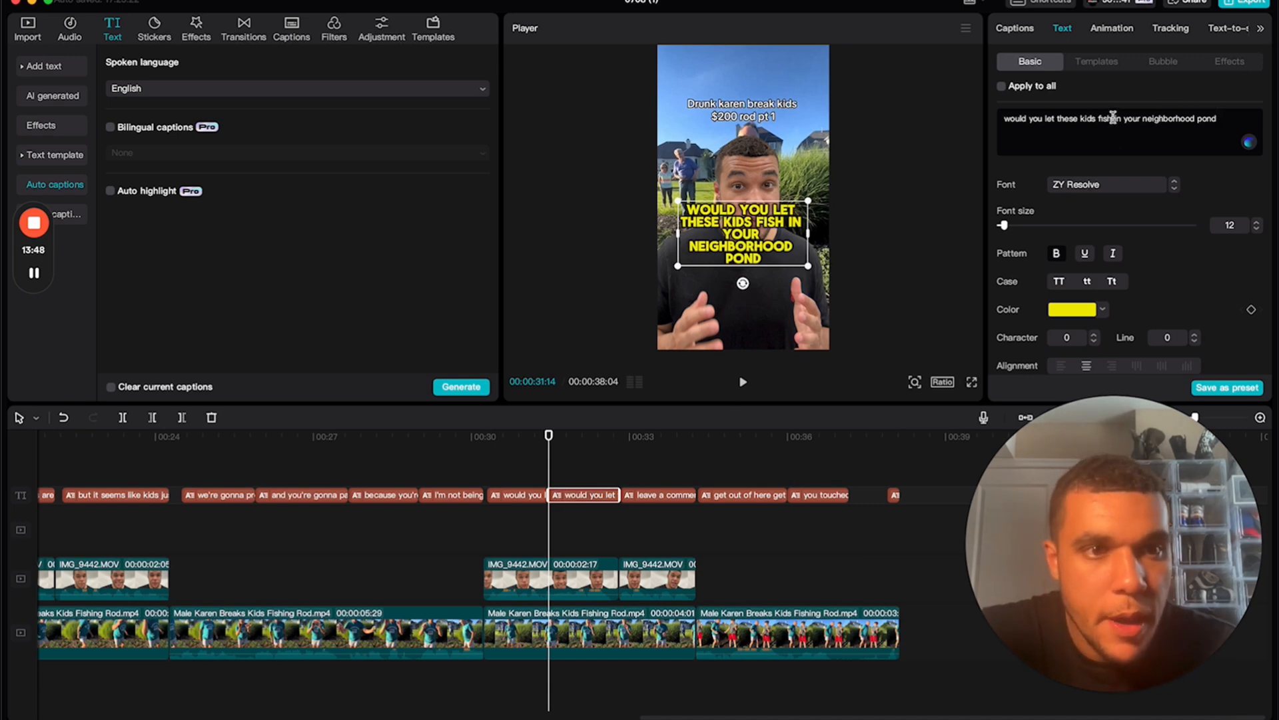
Trim the second half of the split caption to "in your neighborhood pond" and place it slightly lower on the frame
{"action": "left_click_drag", "start_coordinate": [1114, 118], "coordinate": [1003, 118]}
{"action": "key", "text": "BackSpace"}
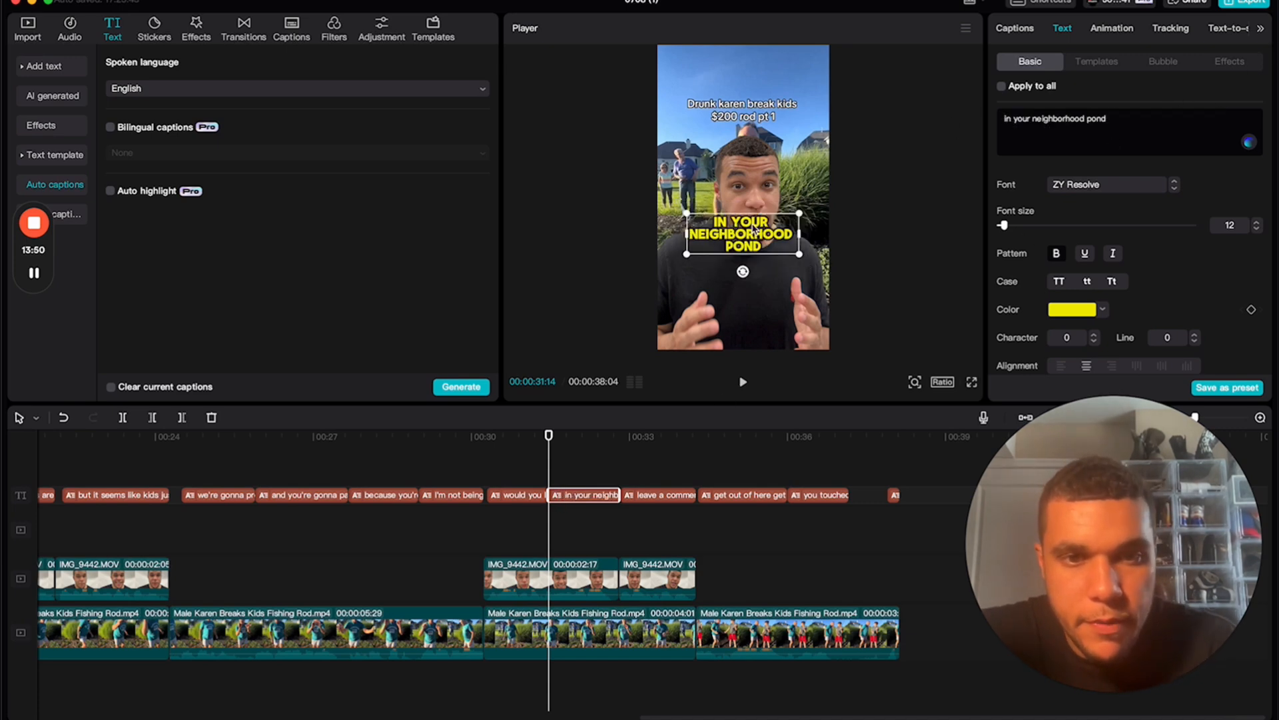
{"action": "mouse_move", "coordinate": [755, 229]}
{"action": "left_mouse_down"}
{"action": "mouse_move", "coordinate": [755, 273]}
{"action": "mouse_move", "coordinate": [757, 250]}
{"action": "left_mouse_up"}
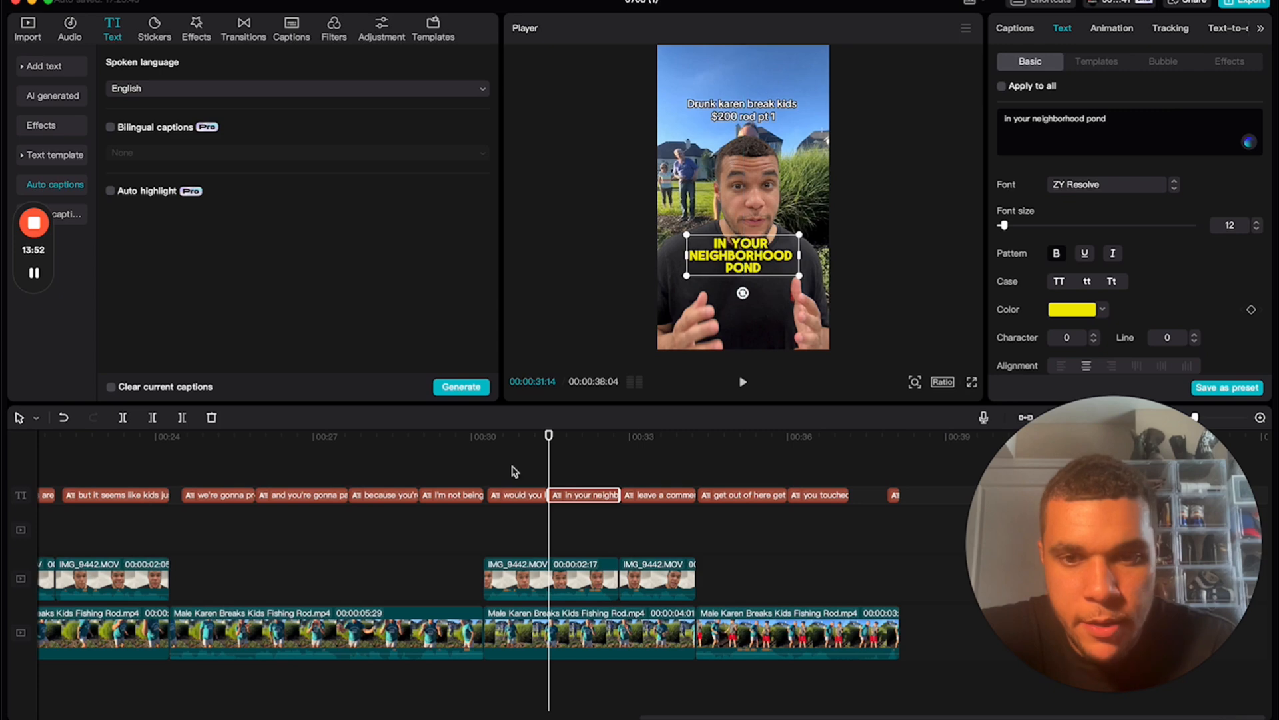
Trim the first half of the split caption to "would you let these kids fish" and move it below the speaker's face
{"action": "left_click", "coordinate": [513, 494]}
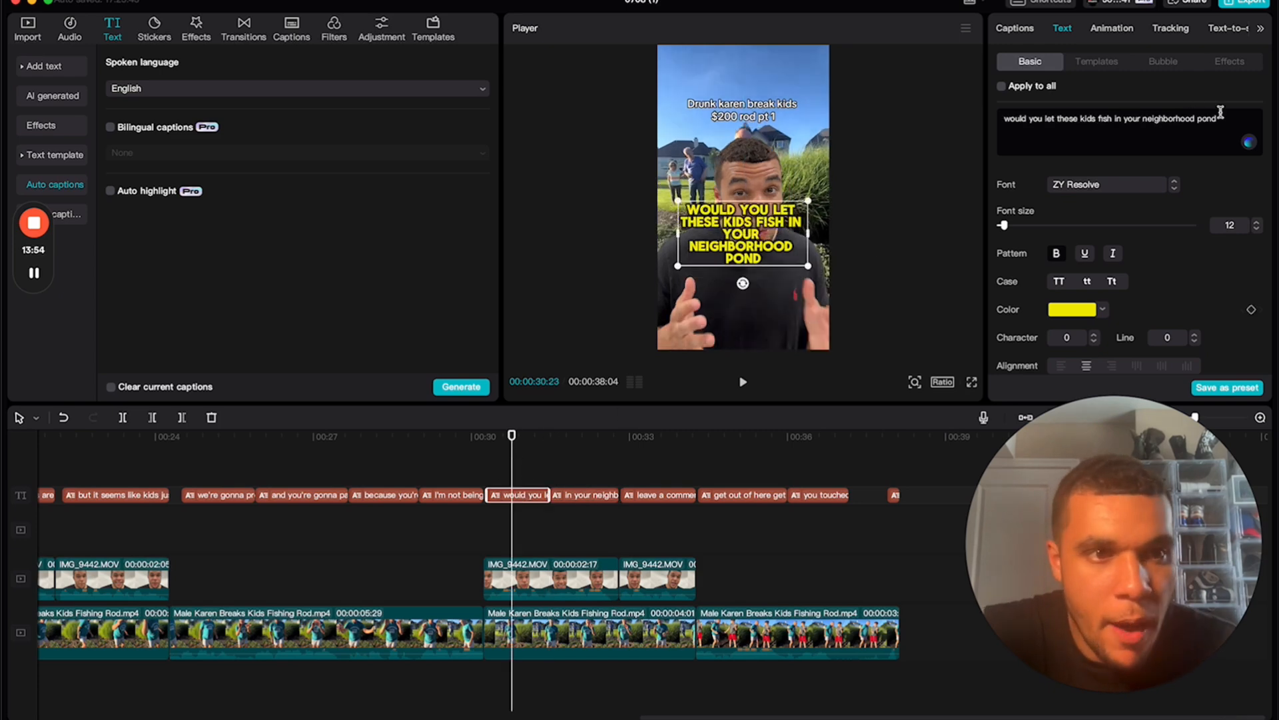
{"action": "left_click_drag", "start_coordinate": [1221, 112], "coordinate": [1117, 114]}
{"action": "key", "text": "BackSpace"}
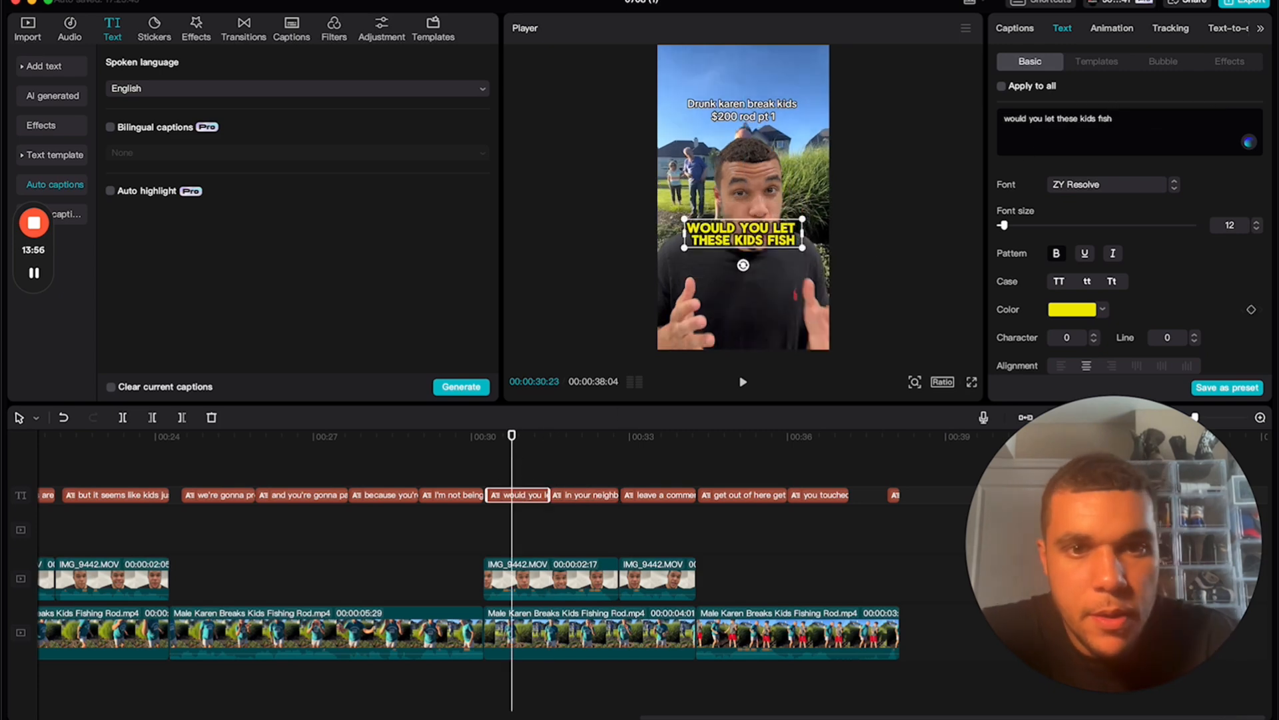
{"action": "left_click_drag", "start_coordinate": [751, 227], "coordinate": [746, 257]}
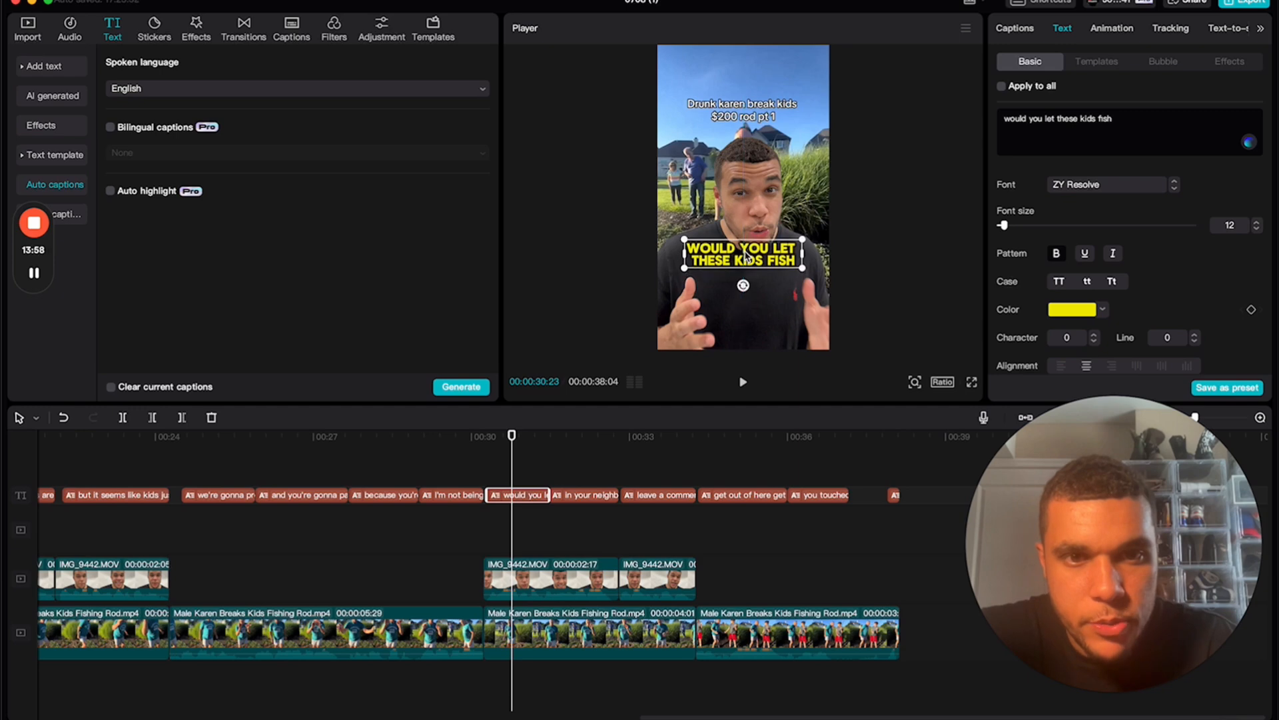
Play onward and move the "leave a comment with your thoughts below" caption slightly lower on the frame
{"action": "key", "text": "space"}
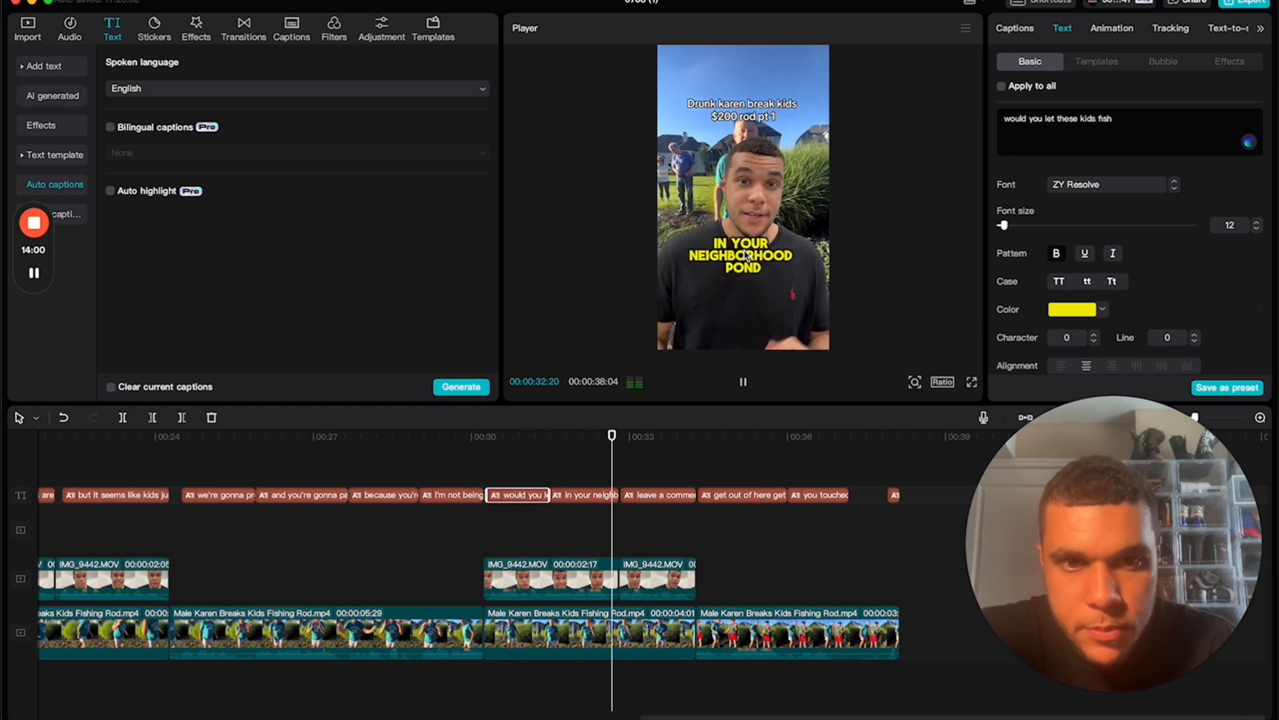
{"action": "left_click", "coordinate": [744, 255]}
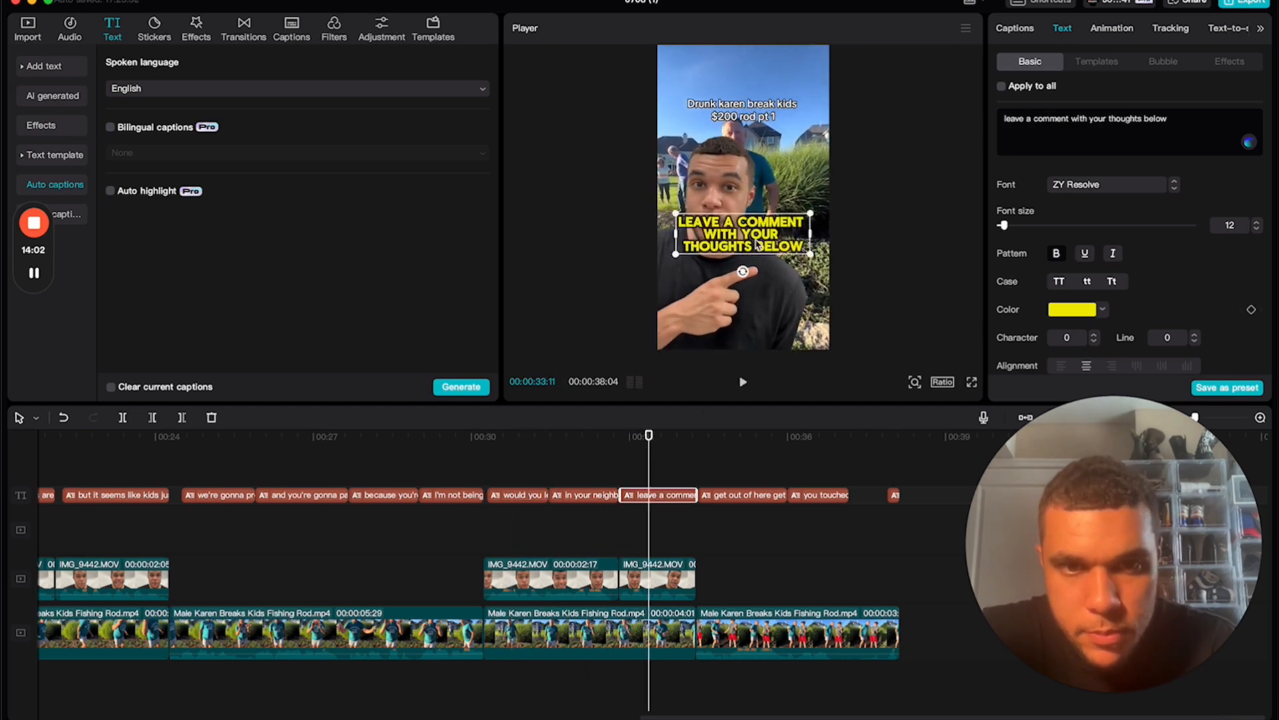
{"action": "left_click_drag", "start_coordinate": [755, 243], "coordinate": [755, 263]}
{"action": "key", "text": "space"}
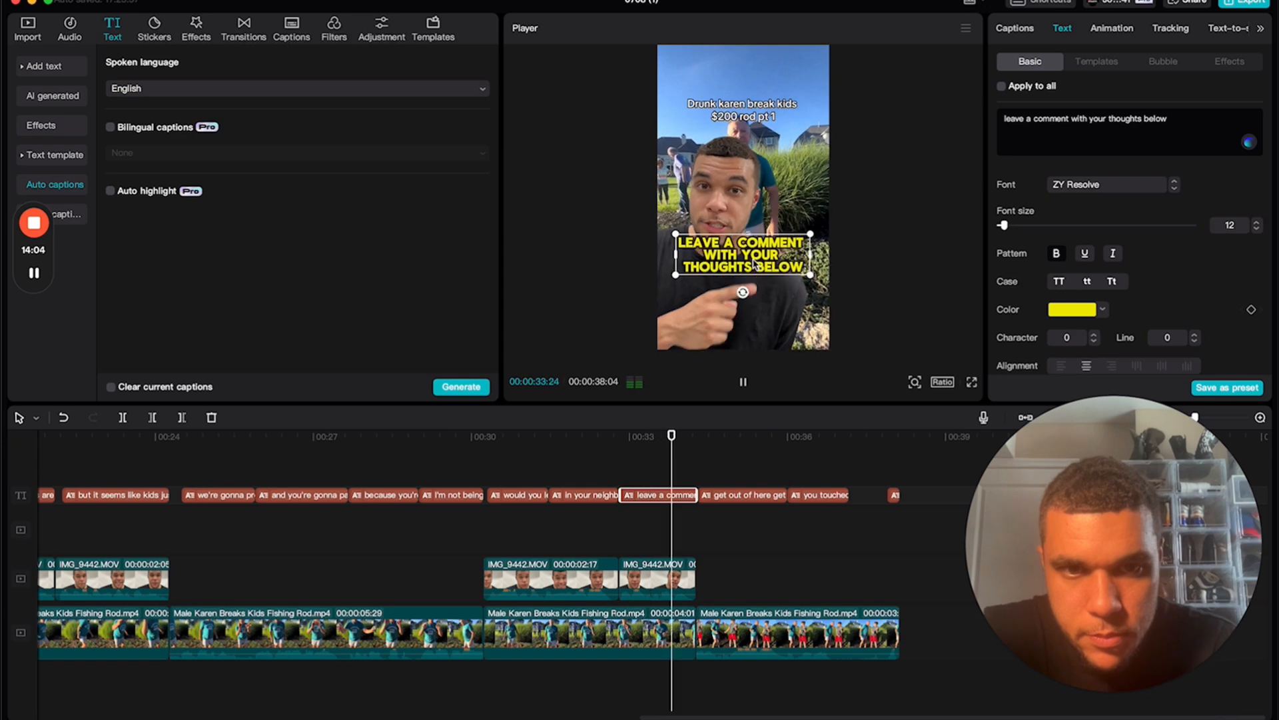
Split the repeated "get out of here" caption at 00:00:35:04 and reduce each part to a single "get out of here"
{"action": "key", "text": "space"}
{"action": "key", "text": "space"}
{"action": "key", "text": "space"}
{"action": "left_click", "coordinate": [743, 439]}
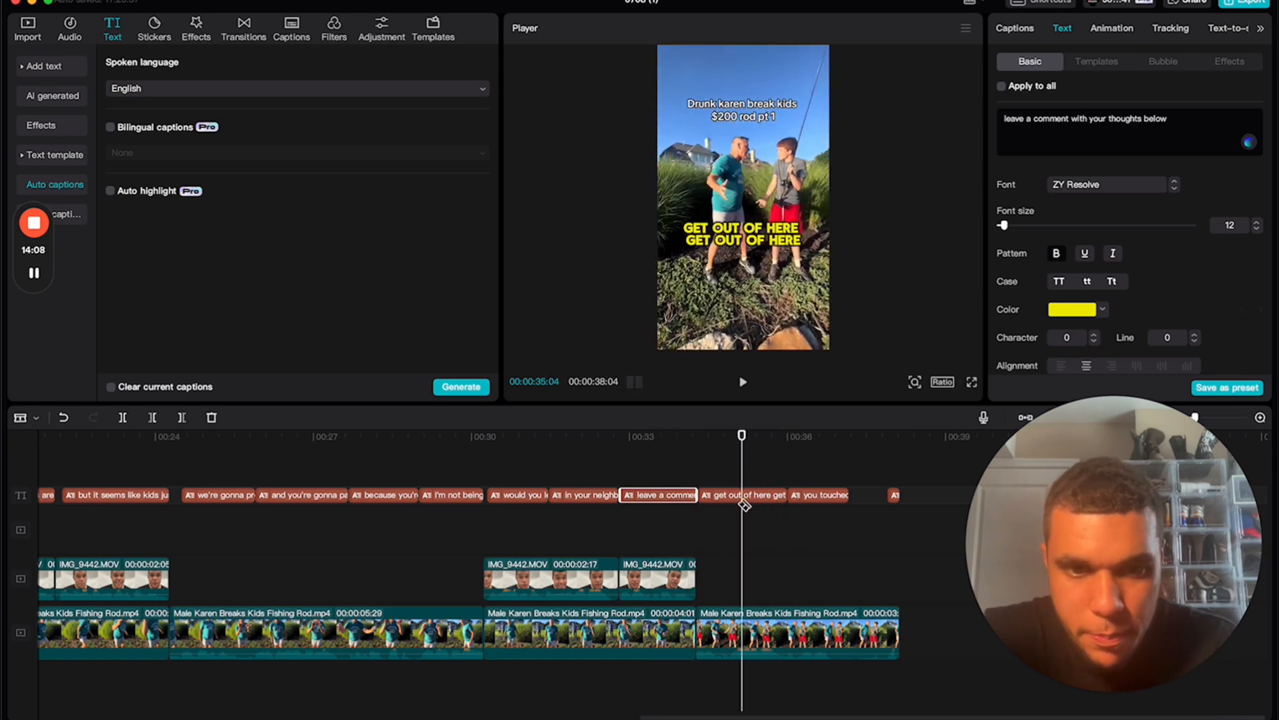
{"action": "left_click", "coordinate": [759, 496]}
{"action": "left_click_drag", "start_coordinate": [1146, 133], "coordinate": [1087, 124]}
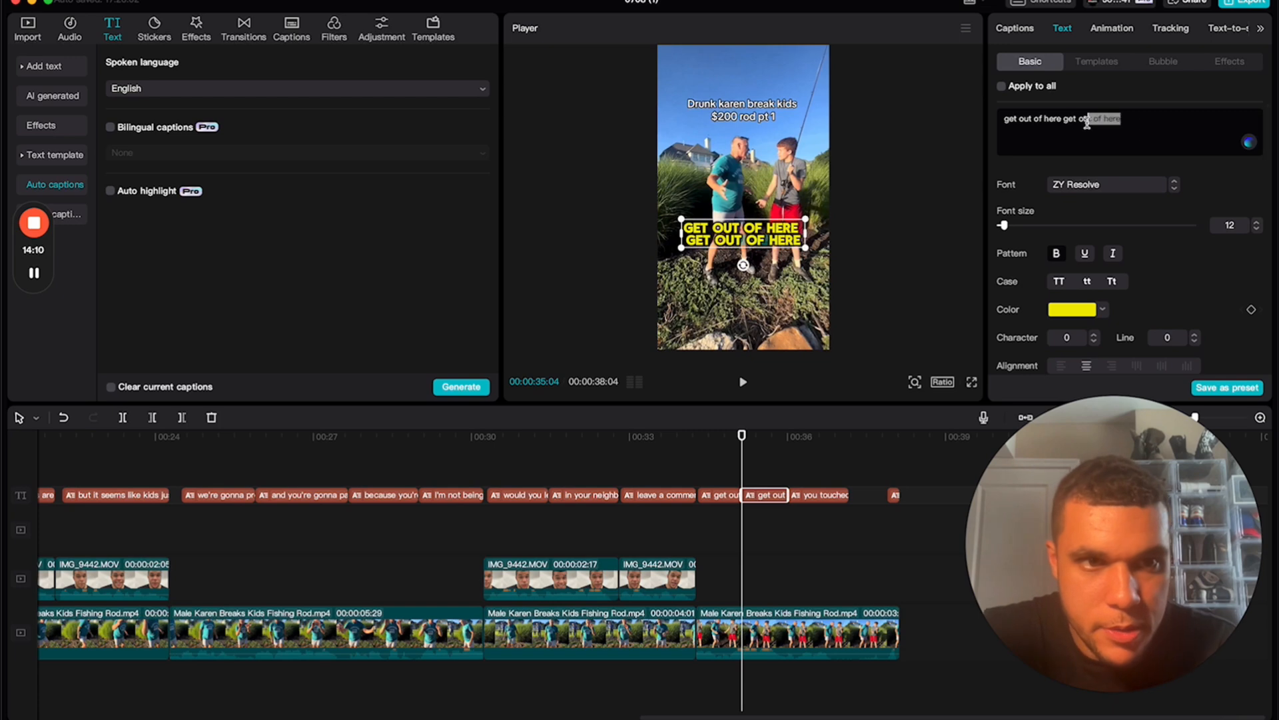
{"action": "key", "text": "BackSpace"}
{"action": "left_click", "coordinate": [719, 495]}
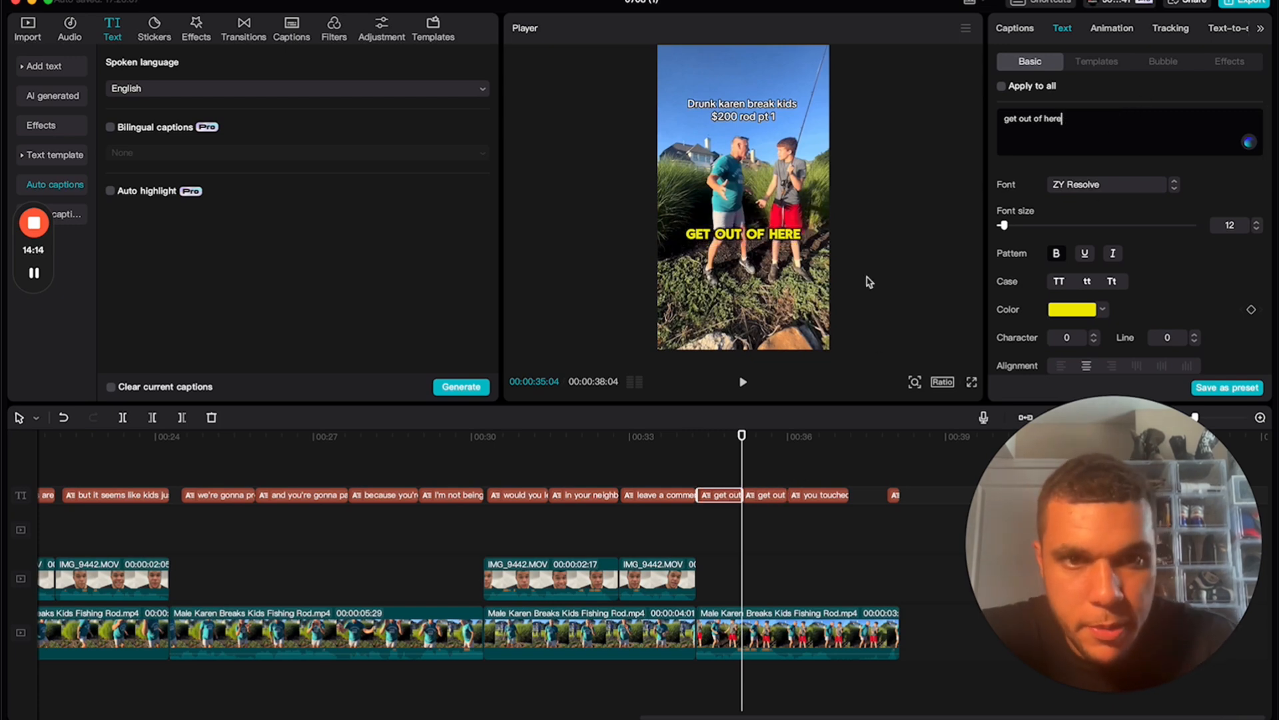
Shorten the first "get out of here" caption slightly and extend the start of the second one back to meet it
{"action": "left_click_drag", "start_coordinate": [674, 436], "coordinate": [751, 485]}
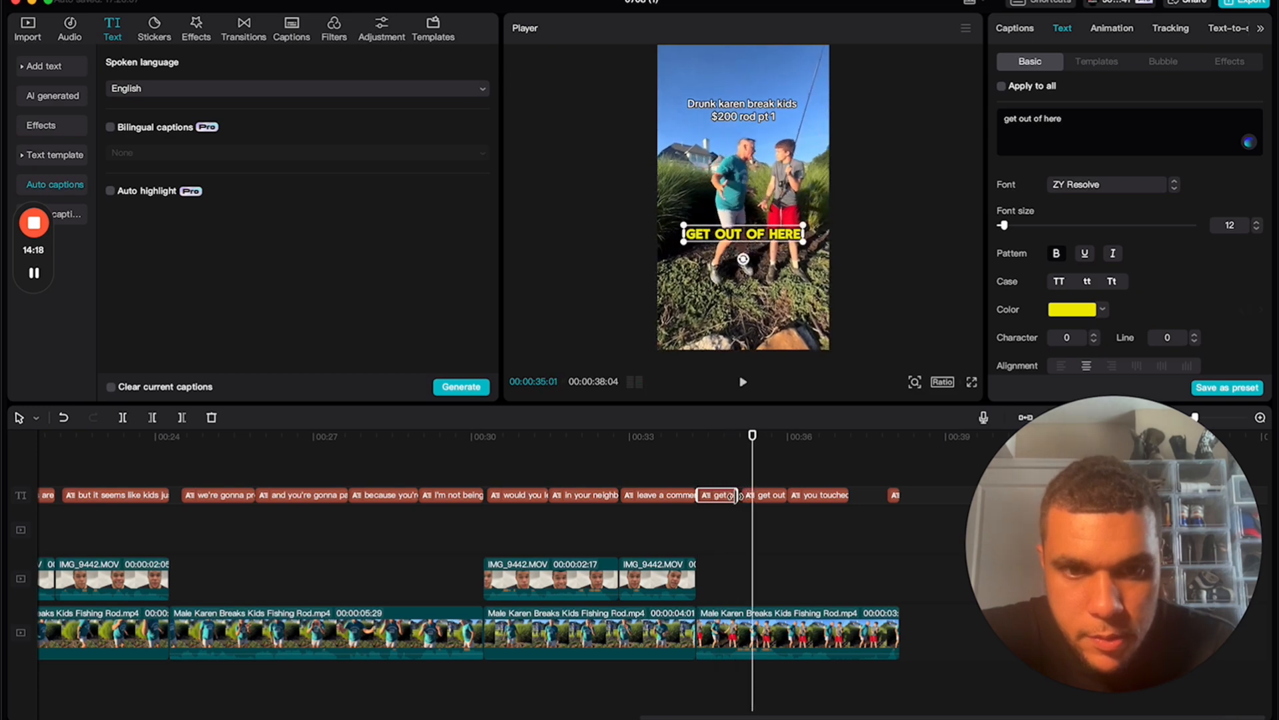
{"action": "left_click", "coordinate": [743, 499]}
{"action": "left_click_drag", "start_coordinate": [743, 498], "coordinate": [738, 499]}
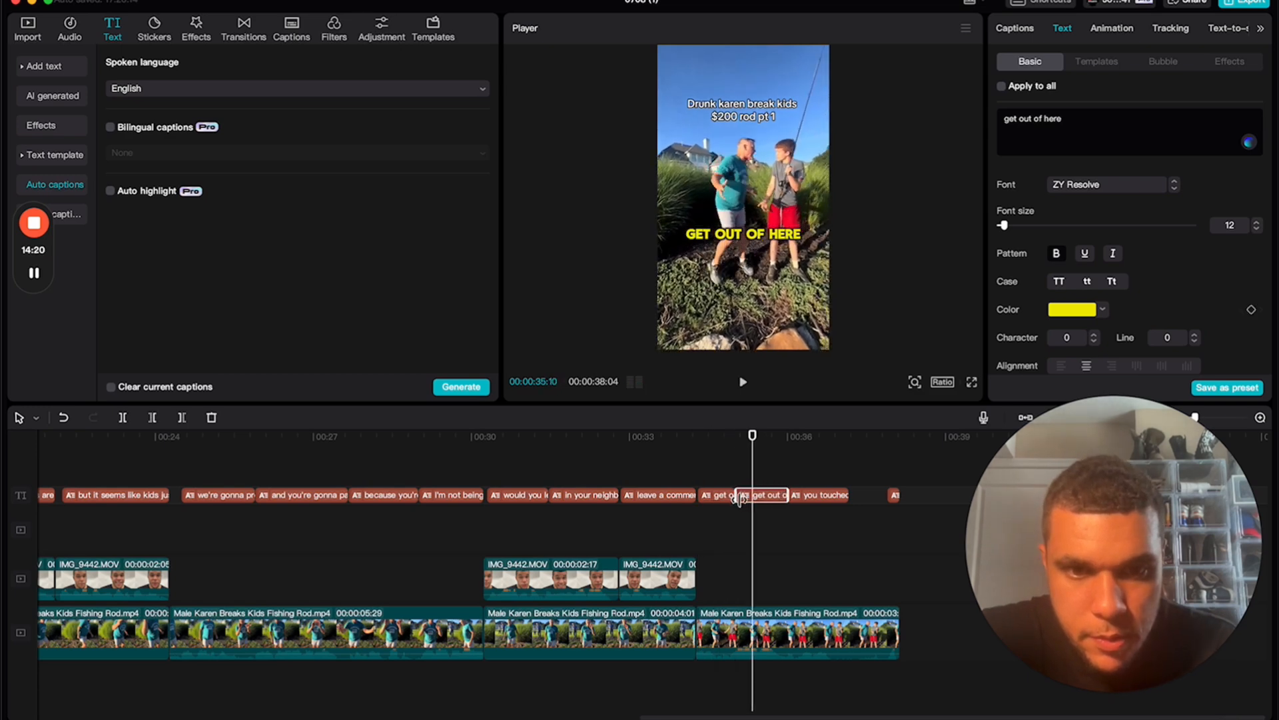
Color the second "get out of here" caption red (FF0000)
{"action": "left_click", "coordinate": [1103, 308]}
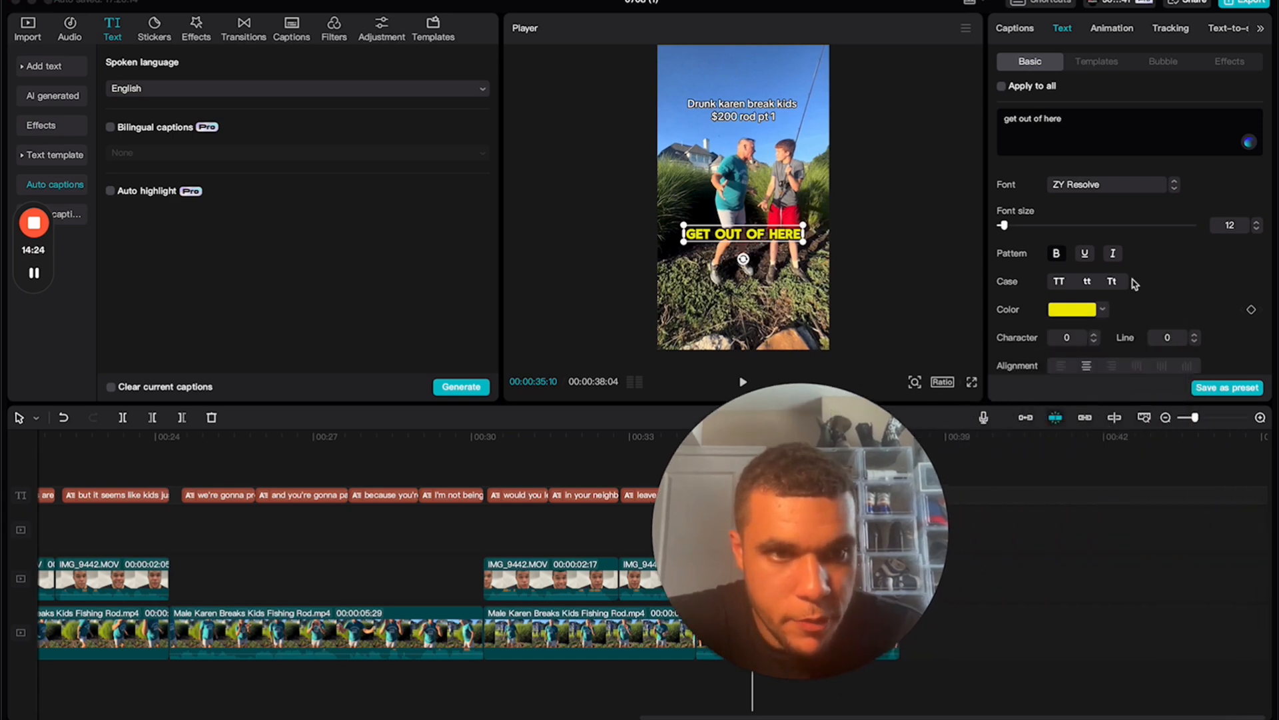
{"action": "left_click", "coordinate": [1171, 519]}
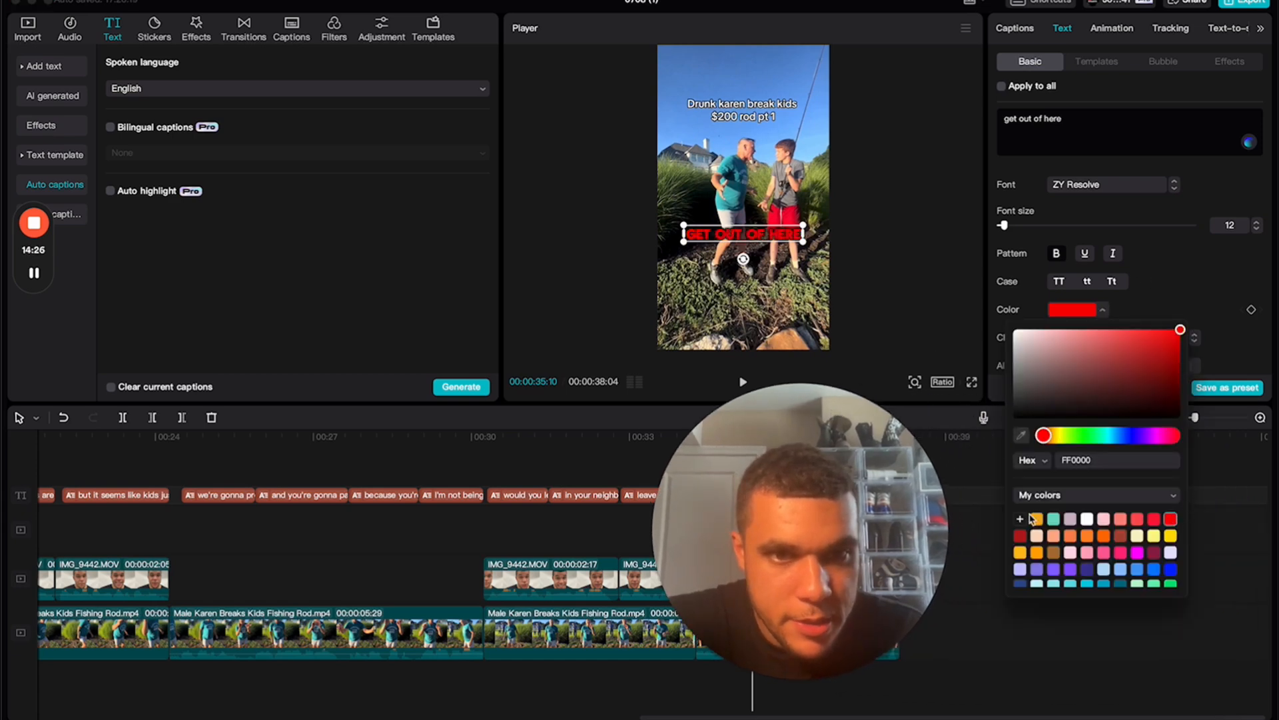
{"action": "left_click_drag", "start_coordinate": [805, 492], "coordinate": [1068, 492]}
Play back the "get out of here" captions and color the following "you touched me earlier" caption white
{"action": "left_click", "coordinate": [726, 440]}
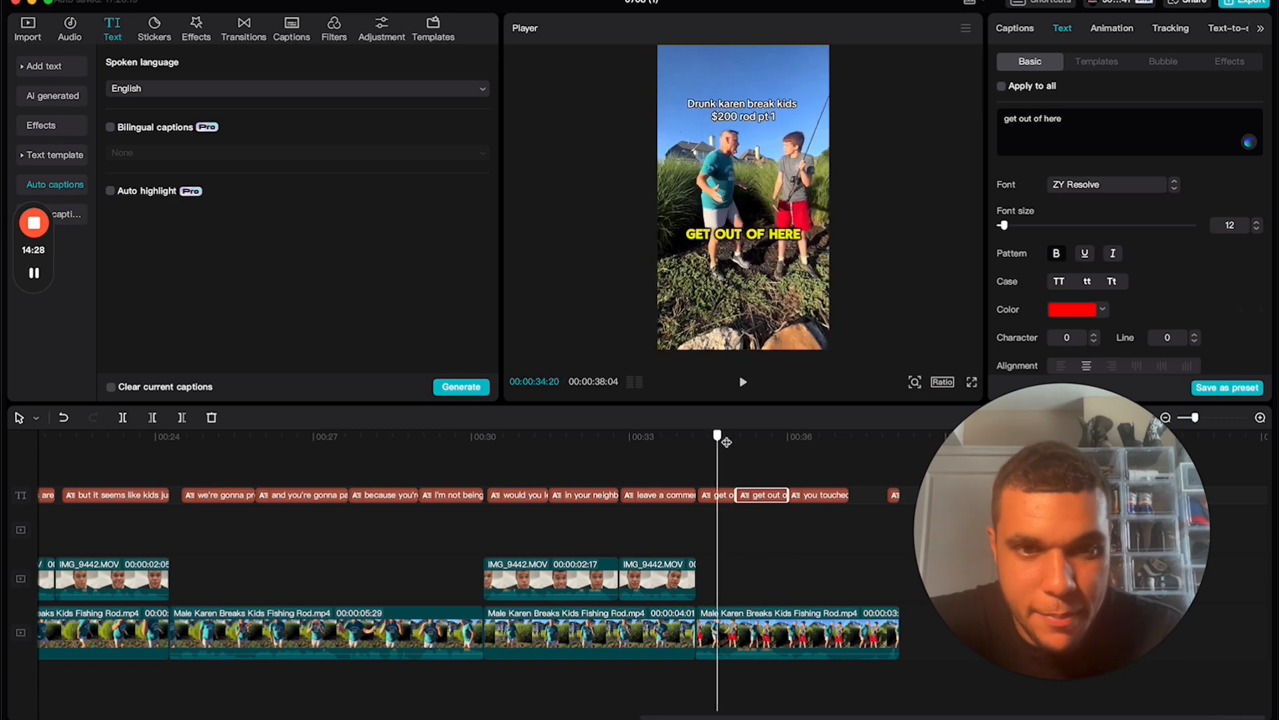
{"action": "key", "text": "space"}
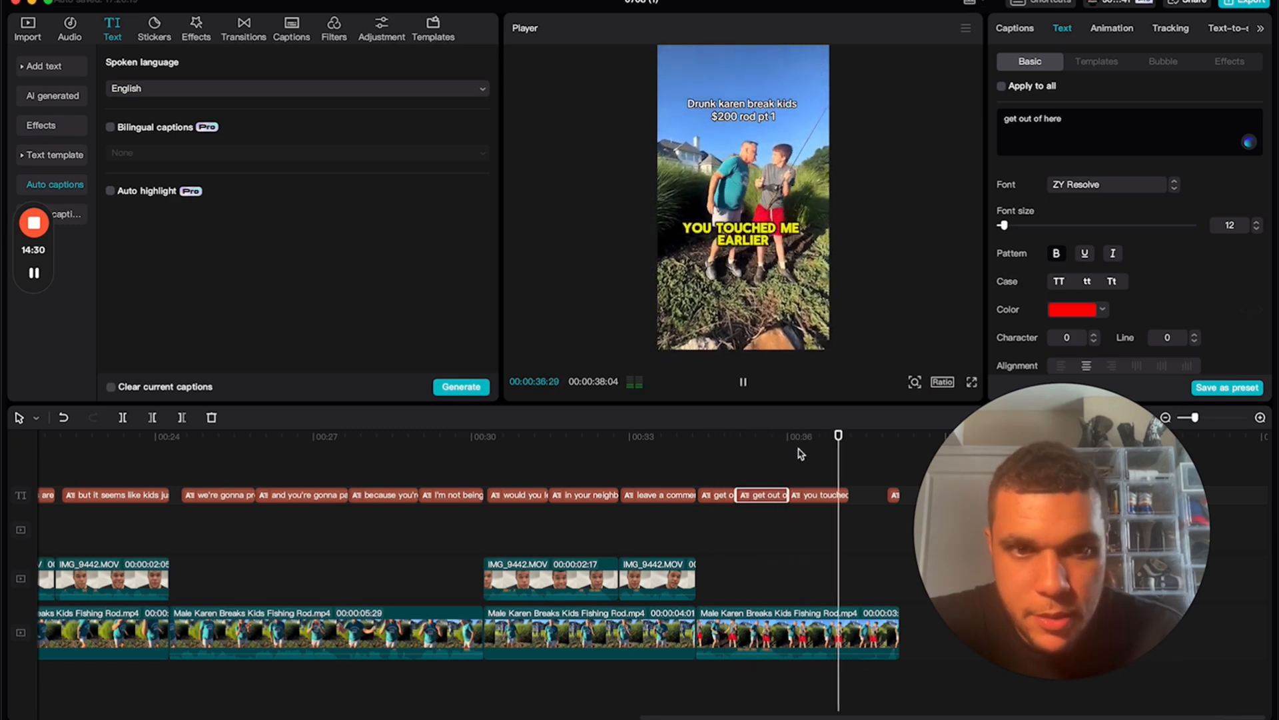
{"action": "key", "text": "space"}
{"action": "left_click", "coordinate": [836, 502]}
{"action": "left_click", "coordinate": [1104, 311]}
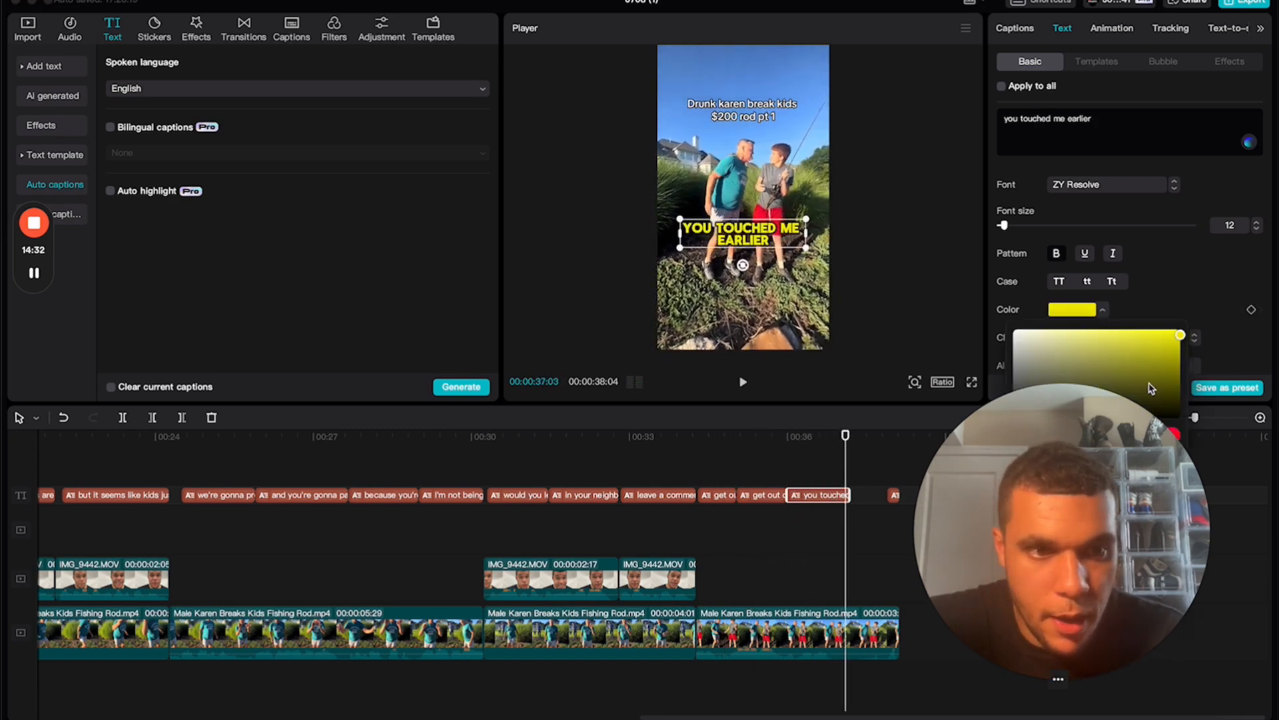
{"action": "left_click", "coordinate": [1014, 330]}
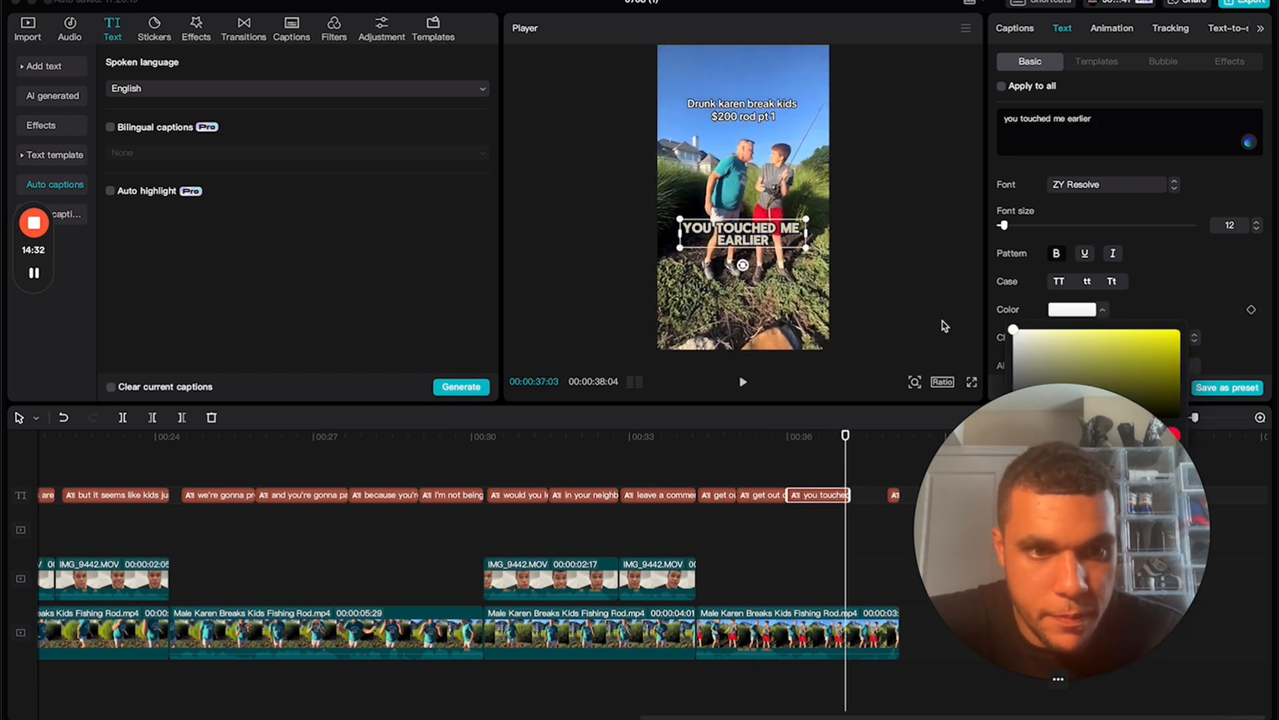
Play to the end of the video and delete the stray "just" caption there
{"action": "left_click", "coordinate": [743, 382]}
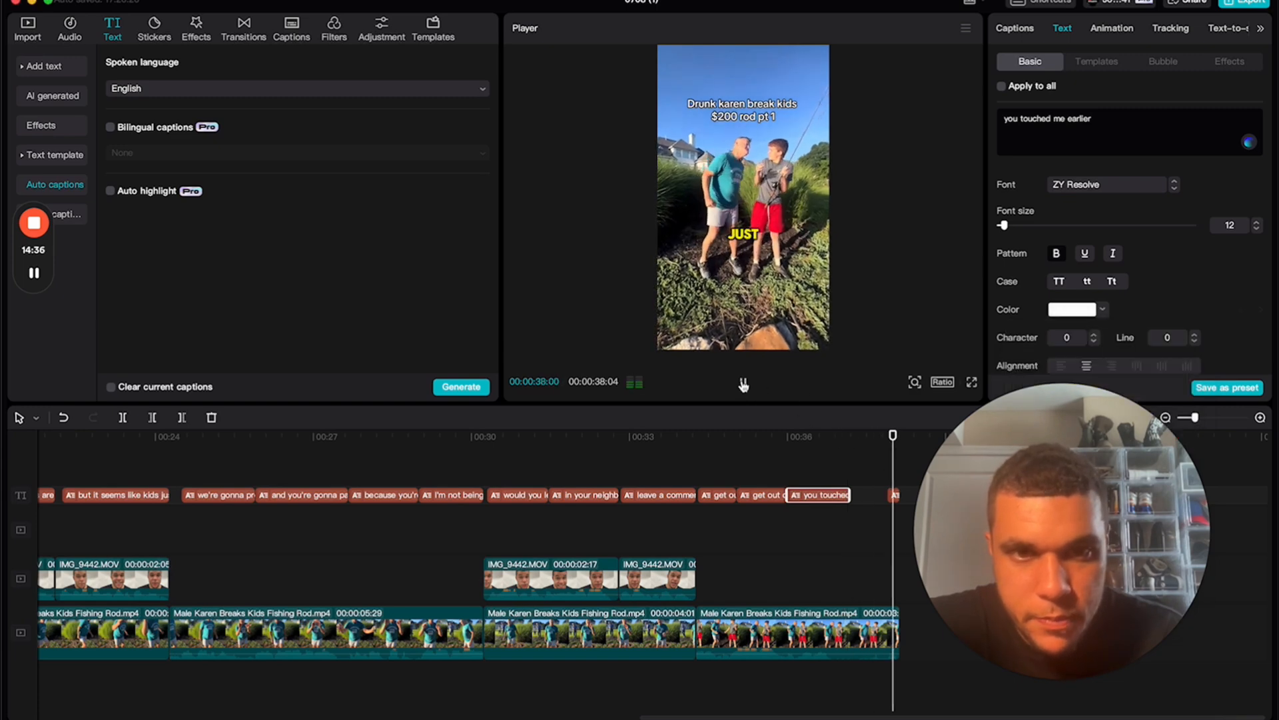
{"action": "left_click", "coordinate": [895, 496]}
{"action": "key", "text": "BackSpace"}
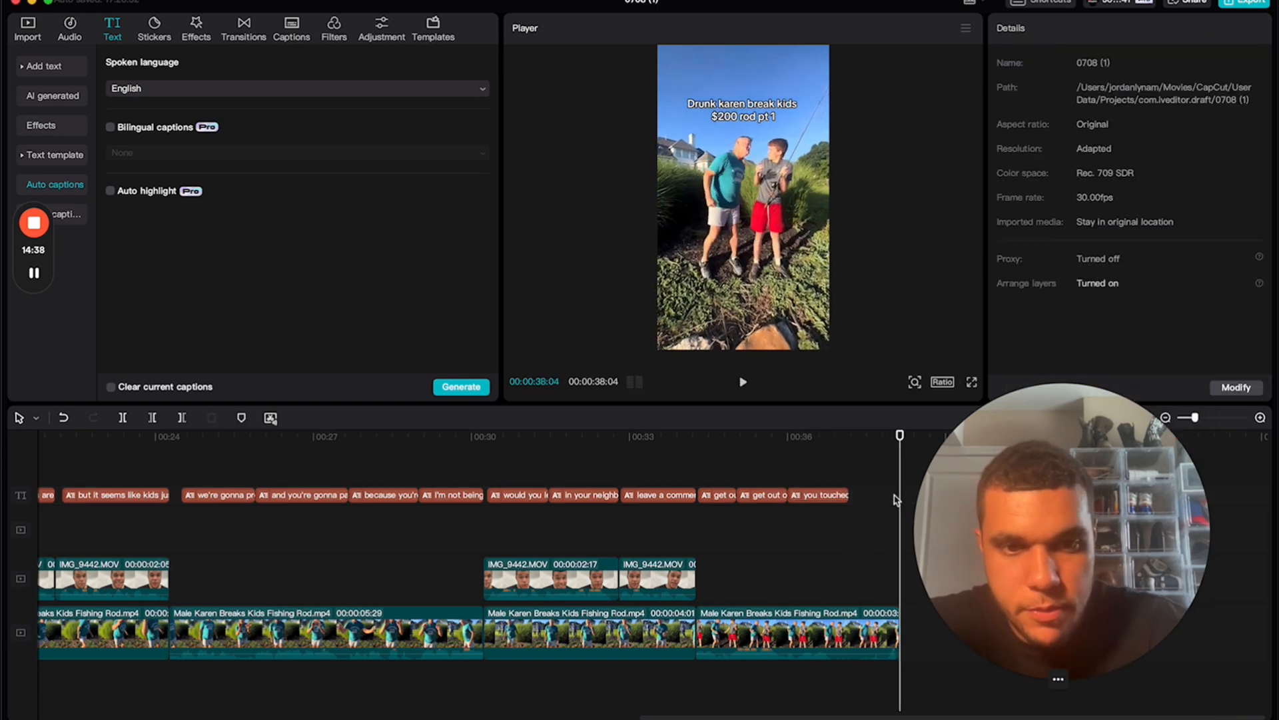
Return to the opening and color the "no don't touch my rod" caption white
{"action": "key", "text": "space"}
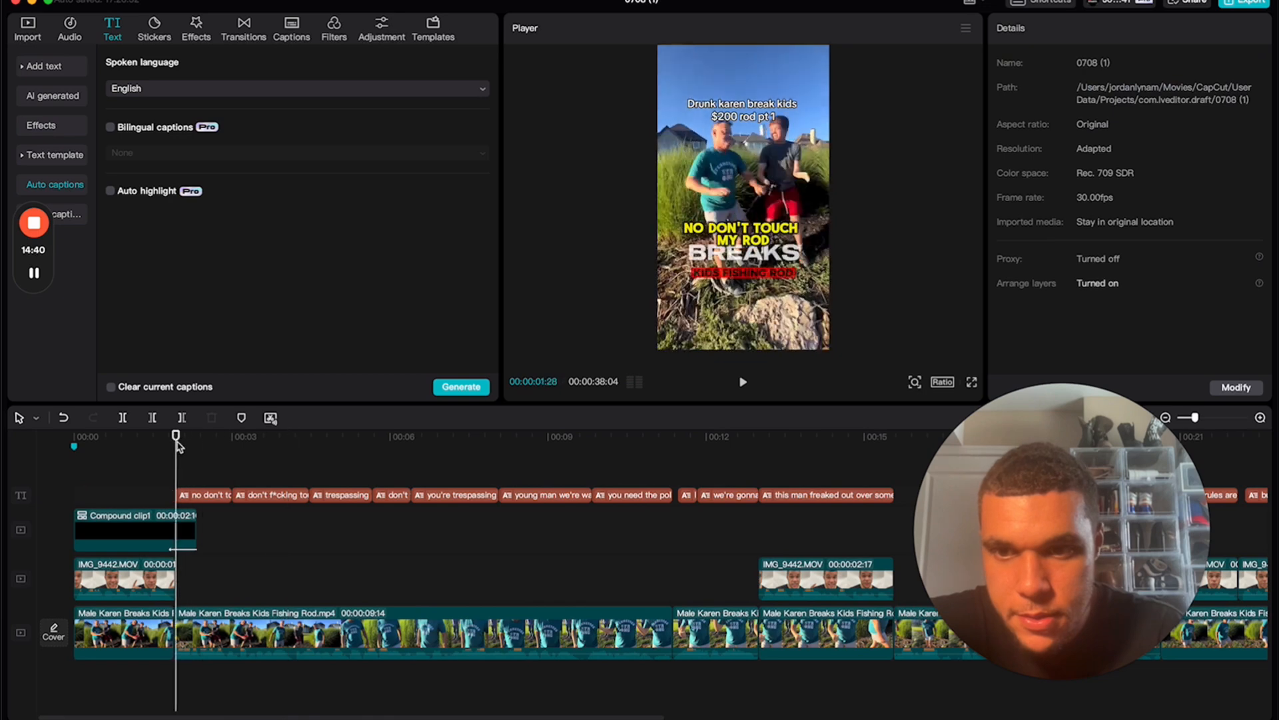
{"action": "left_click", "coordinate": [217, 497]}
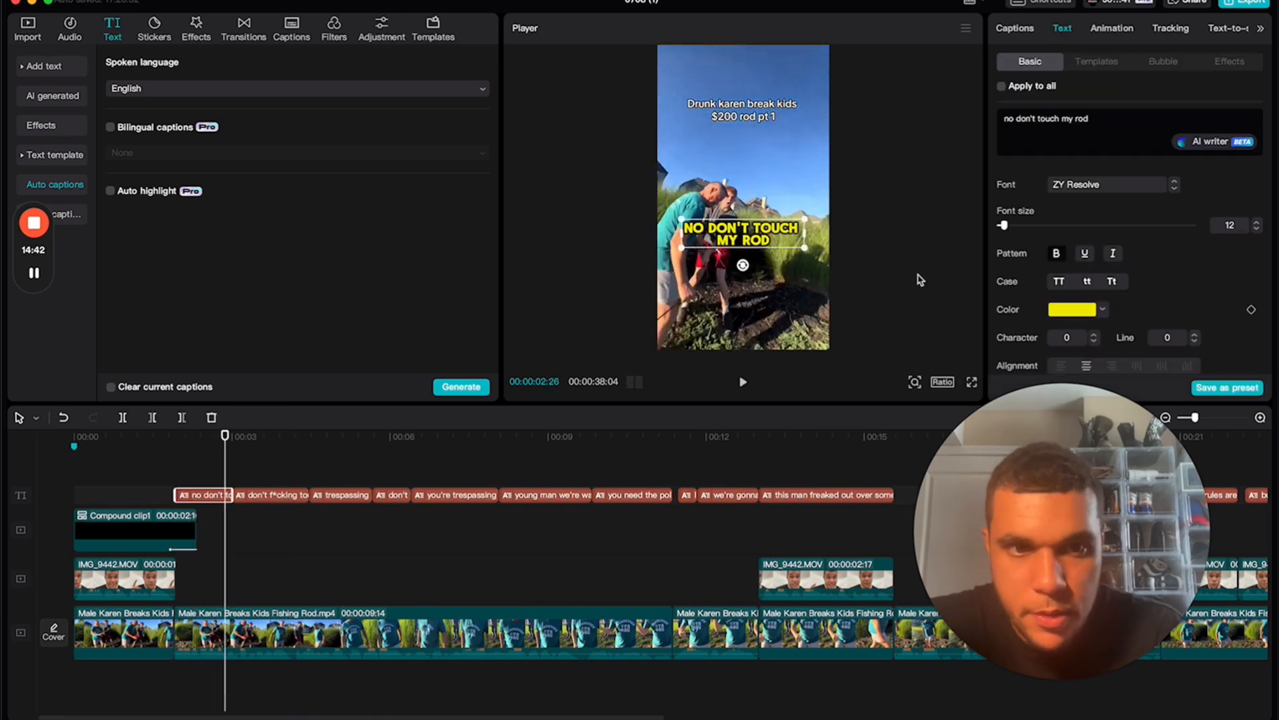
{"action": "left_click", "coordinate": [1103, 311]}
{"action": "left_click_drag", "start_coordinate": [1073, 355], "coordinate": [887, 300]}
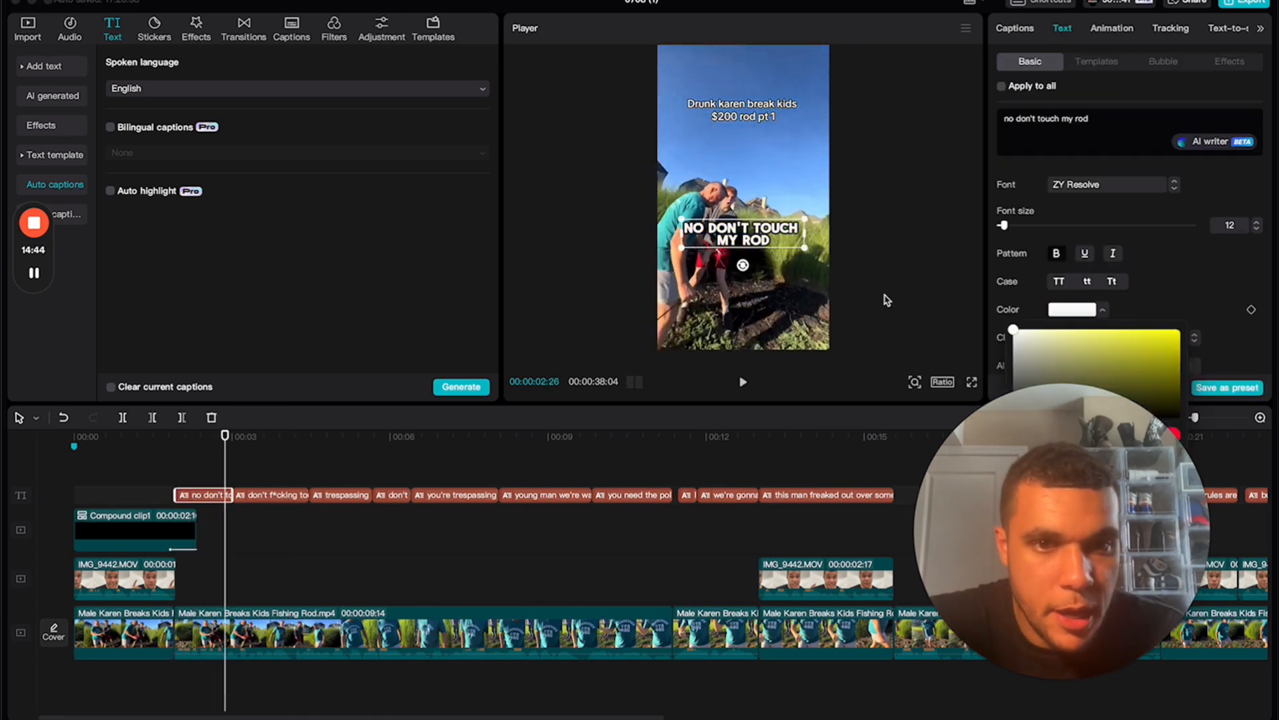
Color the next caption, "don't f*cking touch my rod", white and play onward
{"action": "left_click", "coordinate": [743, 383]}
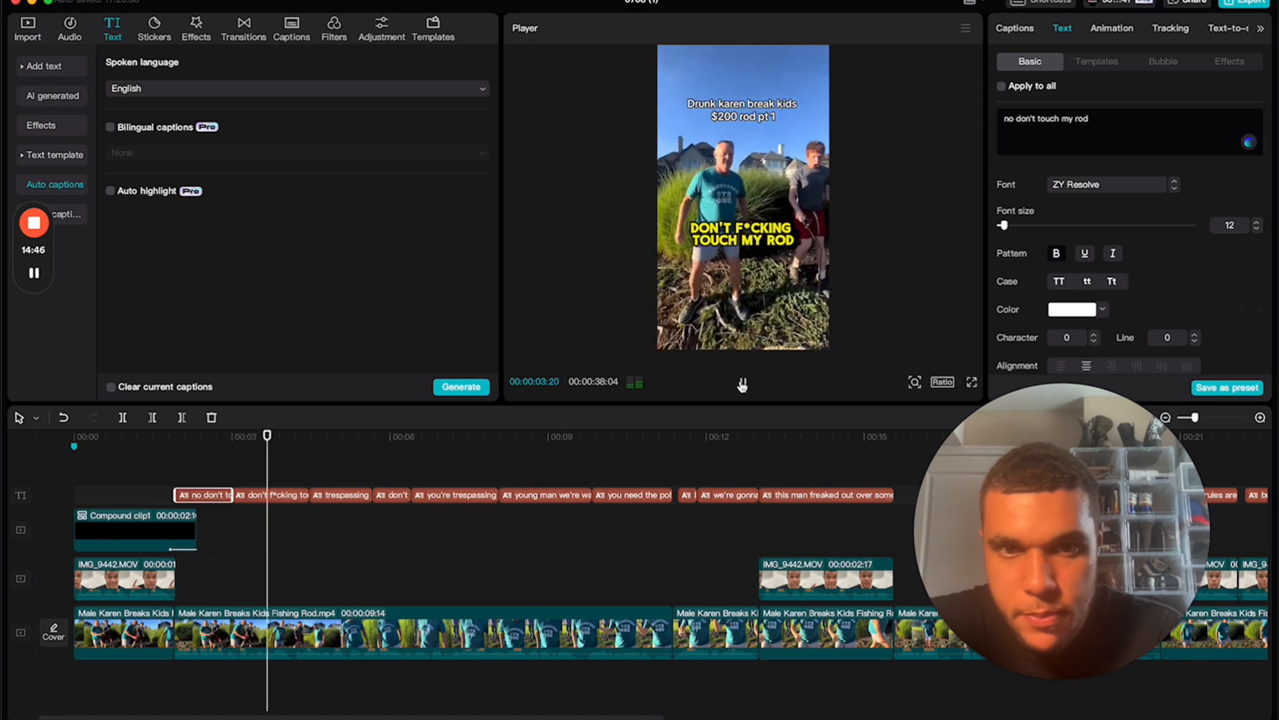
{"action": "left_click", "coordinate": [266, 497]}
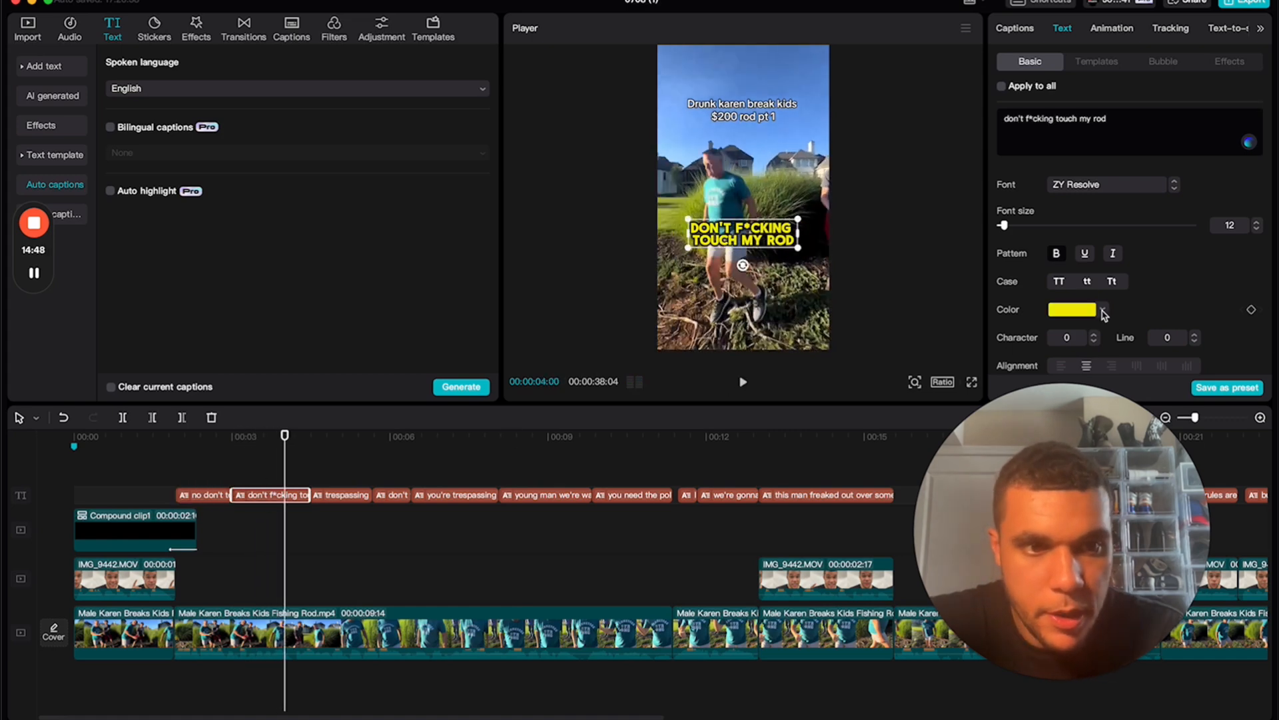
{"action": "left_click", "coordinate": [1104, 313]}
{"action": "left_click_drag", "start_coordinate": [1041, 370], "coordinate": [878, 266]}
{"action": "left_click", "coordinate": [745, 380]}
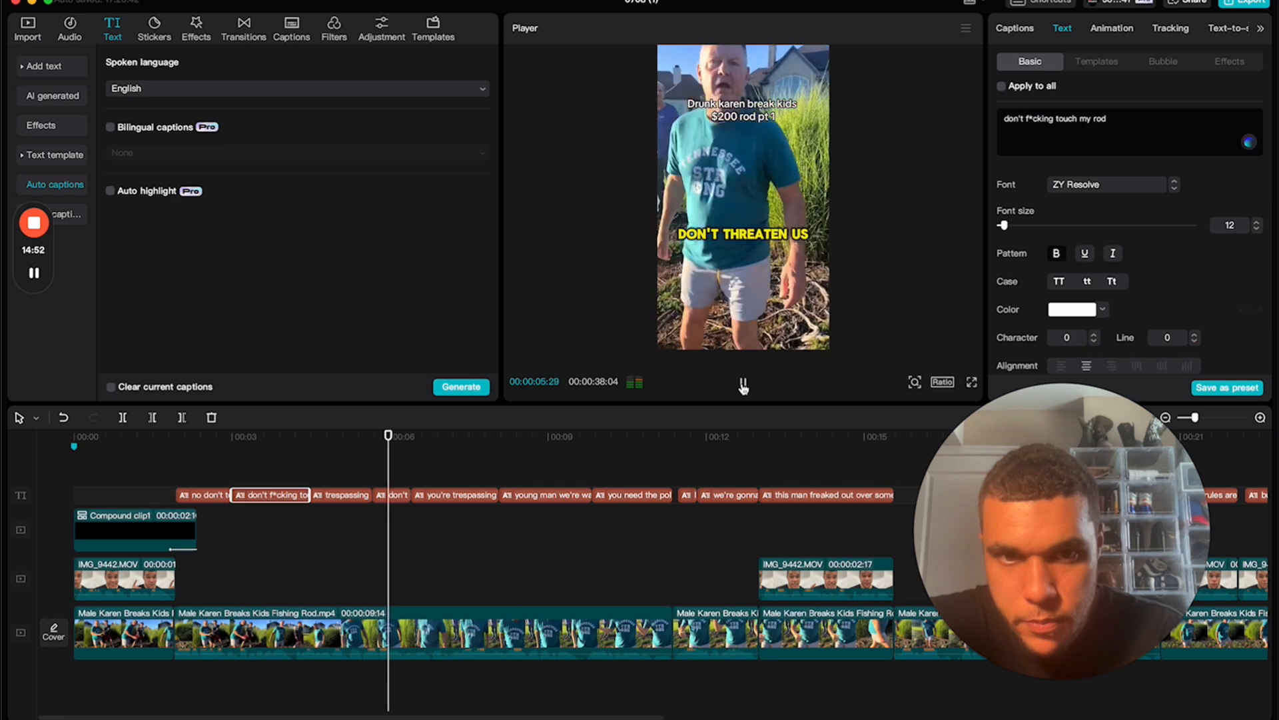
Color the "don't threaten us" caption white and play on through the following captions
{"action": "left_click", "coordinate": [744, 383]}
{"action": "left_click", "coordinate": [1104, 312]}
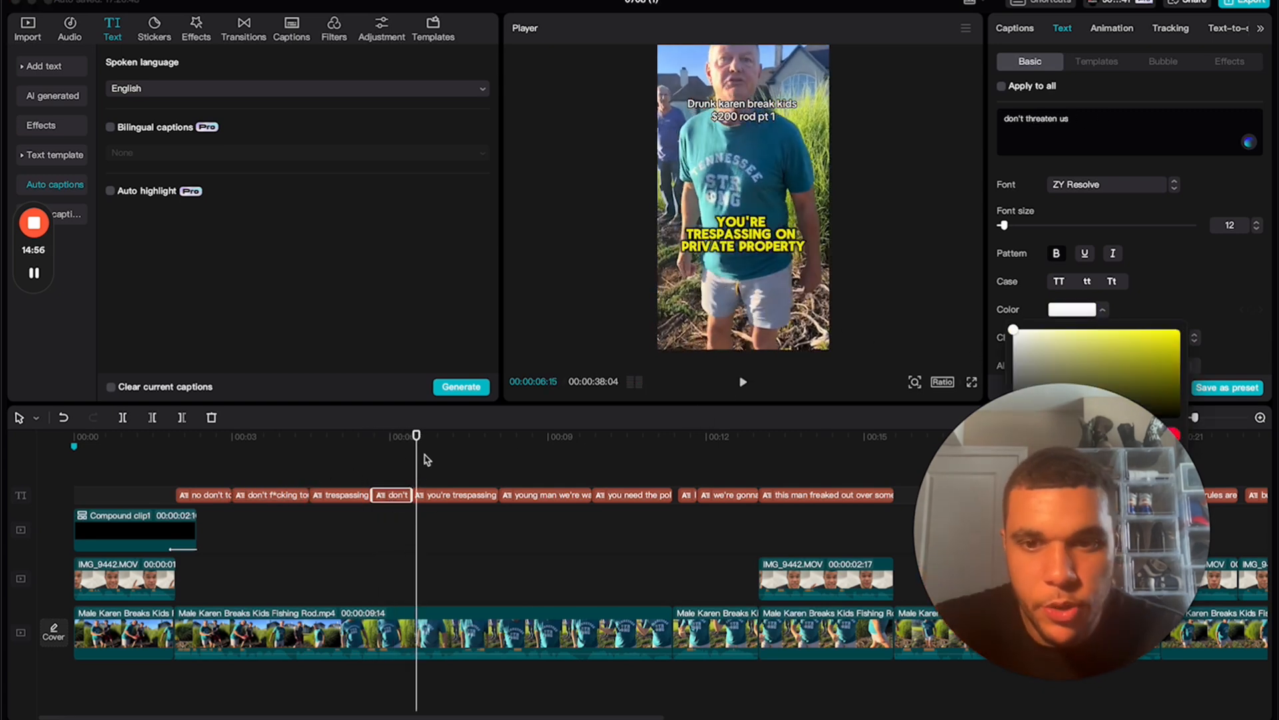
{"action": "left_click_drag", "start_coordinate": [417, 452], "coordinate": [391, 449]}
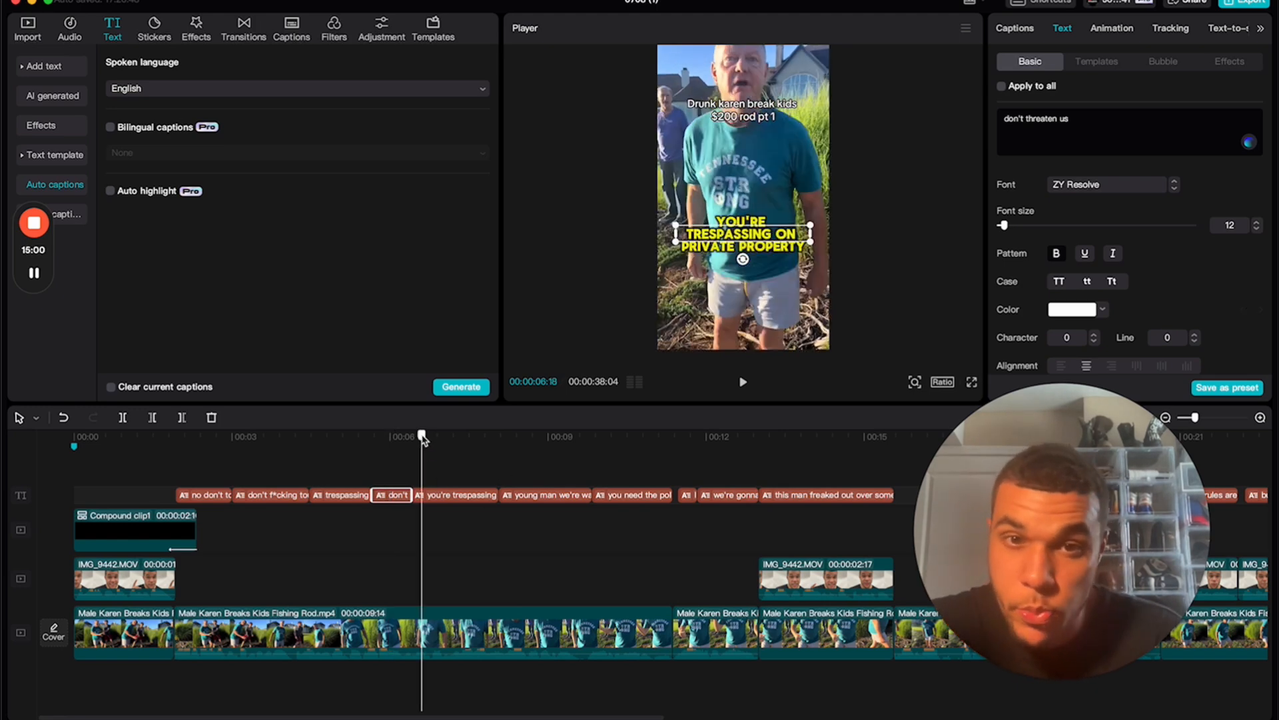
{"action": "key", "text": "space"}
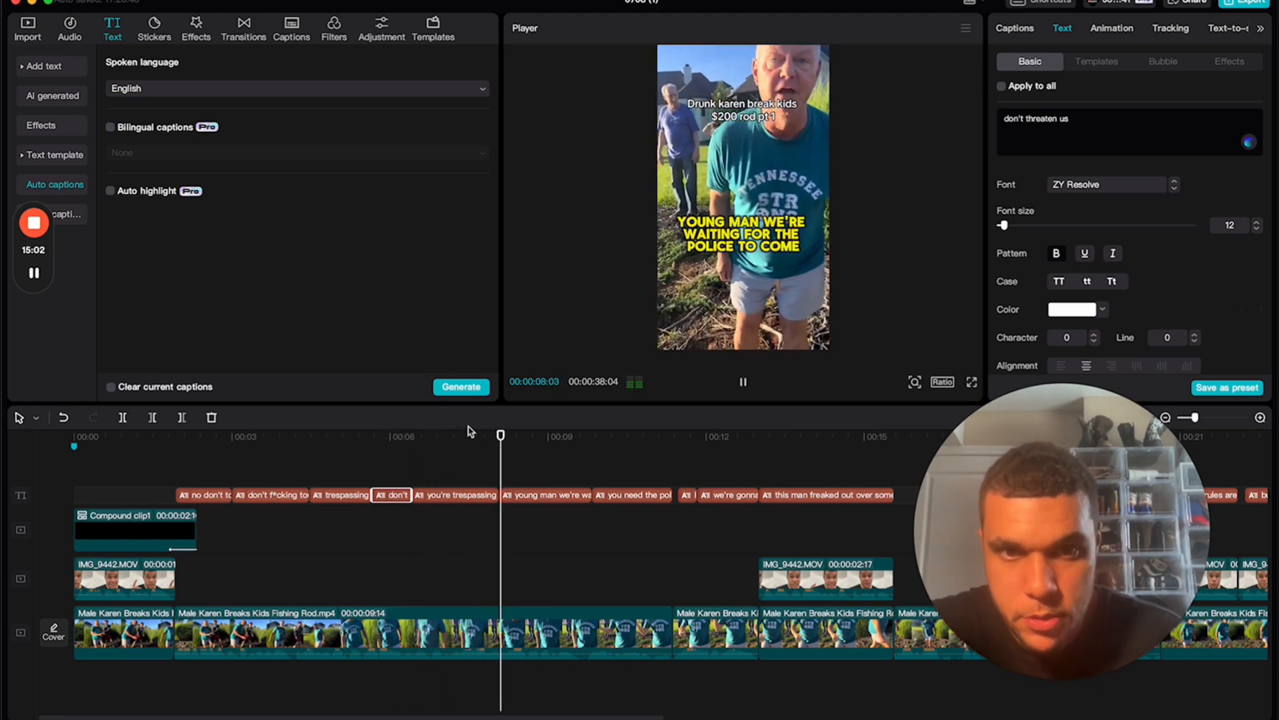
In the "young man" caption, color "we're waiting for the police to come" white and put those words on a new line
{"action": "key", "text": "space"}
{"action": "left_click", "coordinate": [525, 501]}
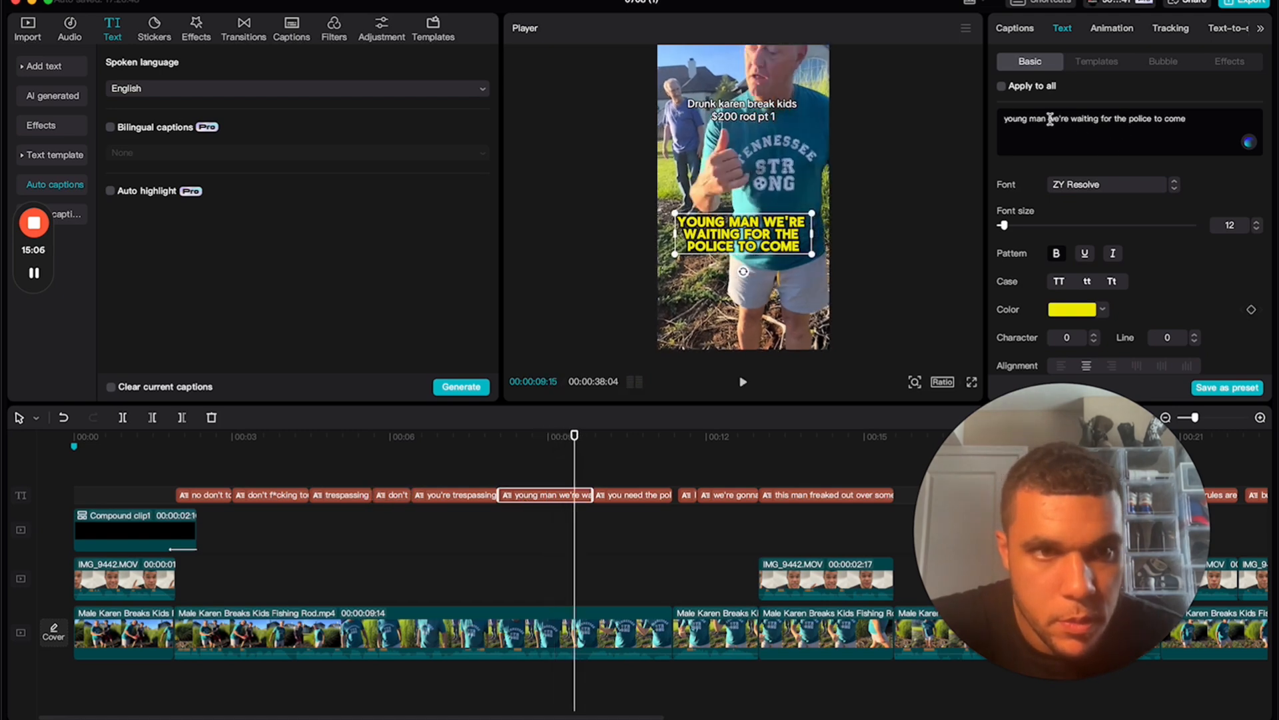
{"action": "left_click_drag", "start_coordinate": [1049, 119], "coordinate": [1194, 121]}
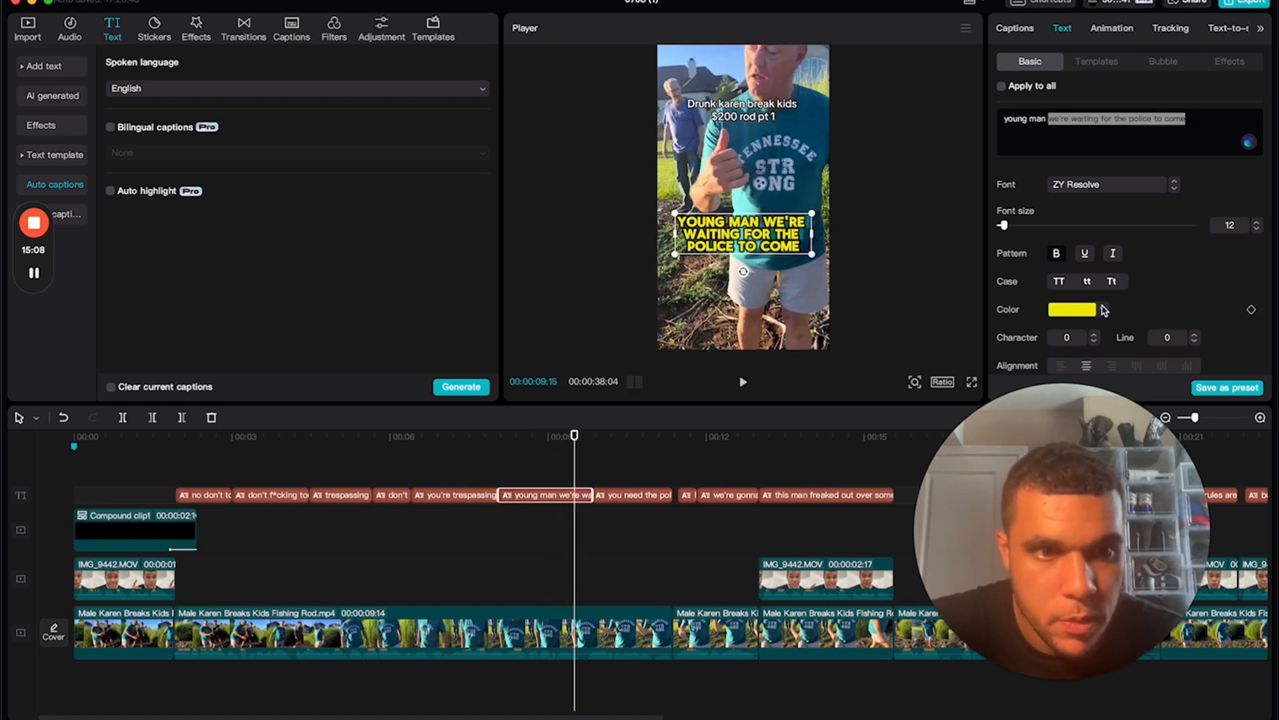
{"action": "left_click", "coordinate": [1104, 310]}
{"action": "left_click", "coordinate": [1013, 330]}
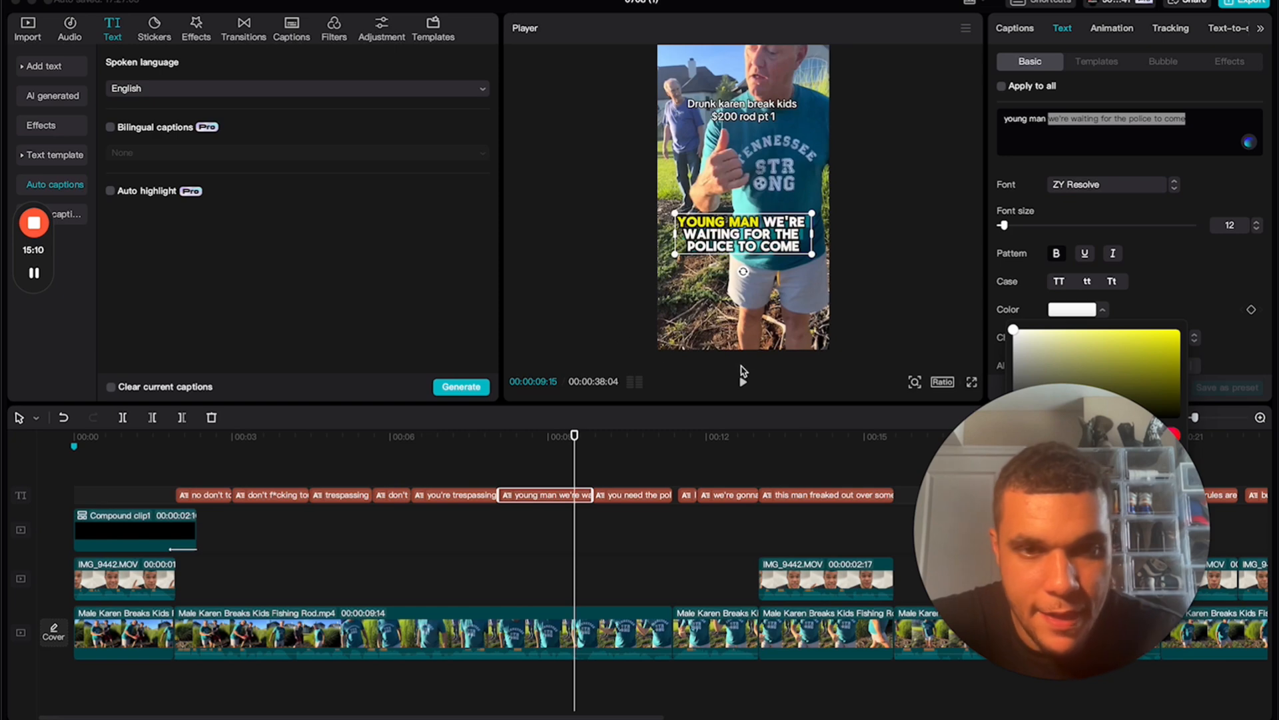
{"action": "left_click", "coordinate": [1052, 118]}
{"action": "key", "text": "Return"}
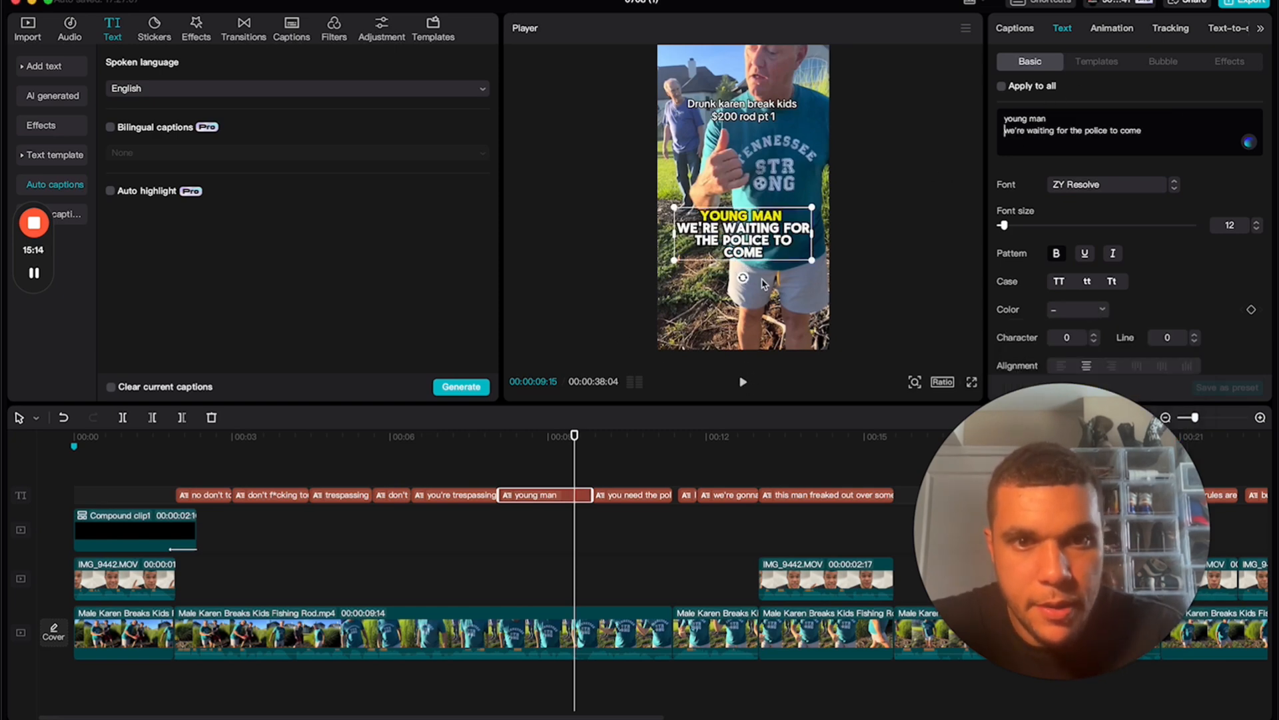
Split the "young man we're waiting for the police to come" caption at 00:00:08:14 and remove "young man" from its second part
{"action": "left_click", "coordinate": [480, 436]}
{"action": "key", "text": "space"}
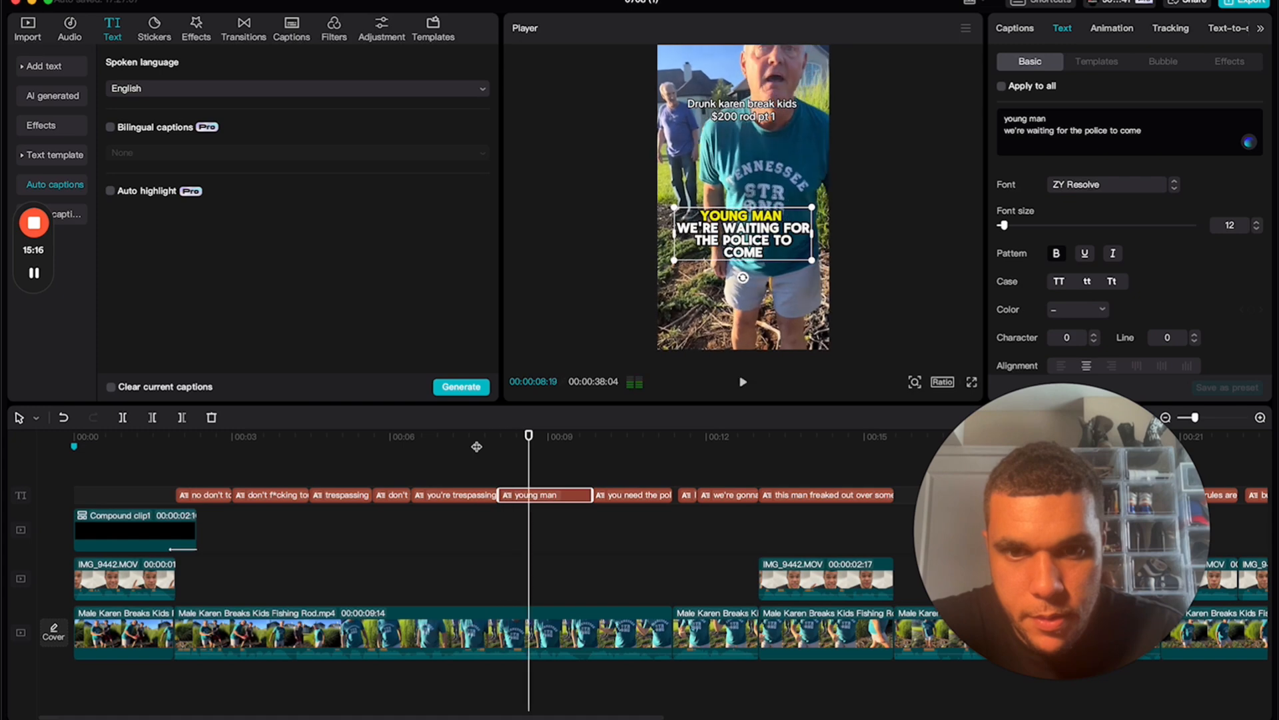
{"action": "left_click_drag", "start_coordinate": [525, 440], "coordinate": [521, 497]}
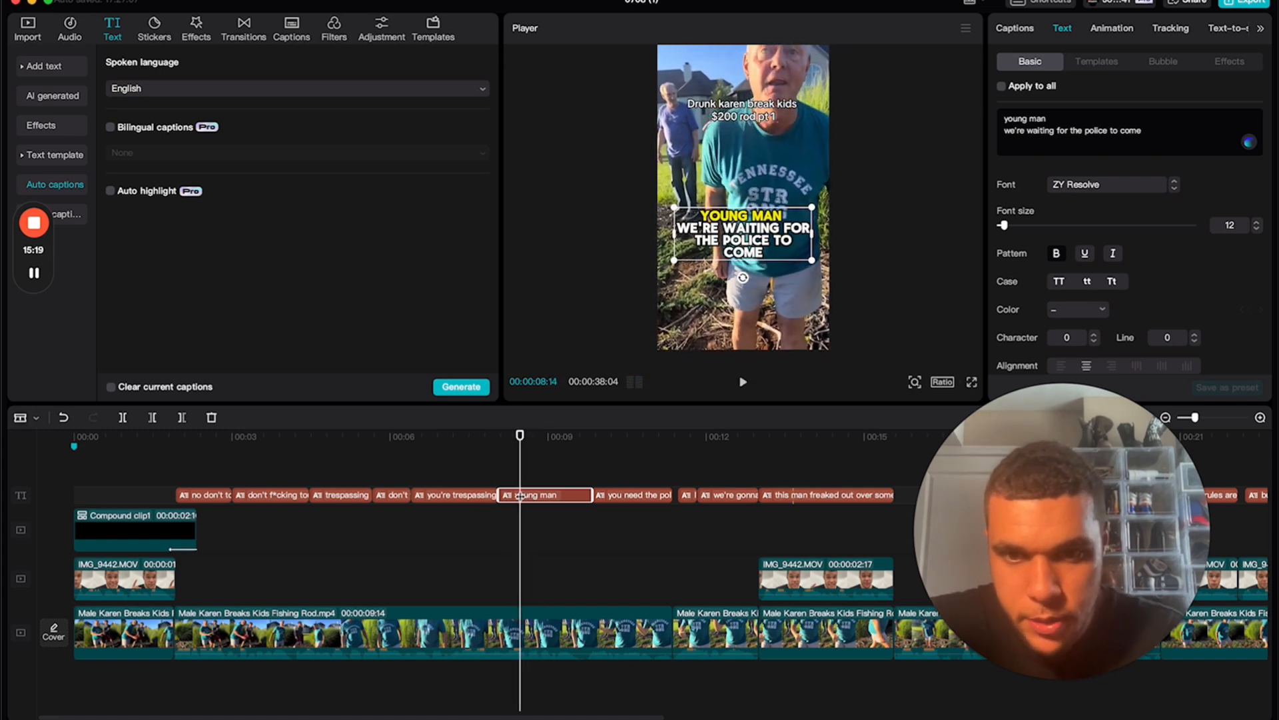
{"action": "left_click", "coordinate": [521, 495]}
{"action": "key", "text": "a"}
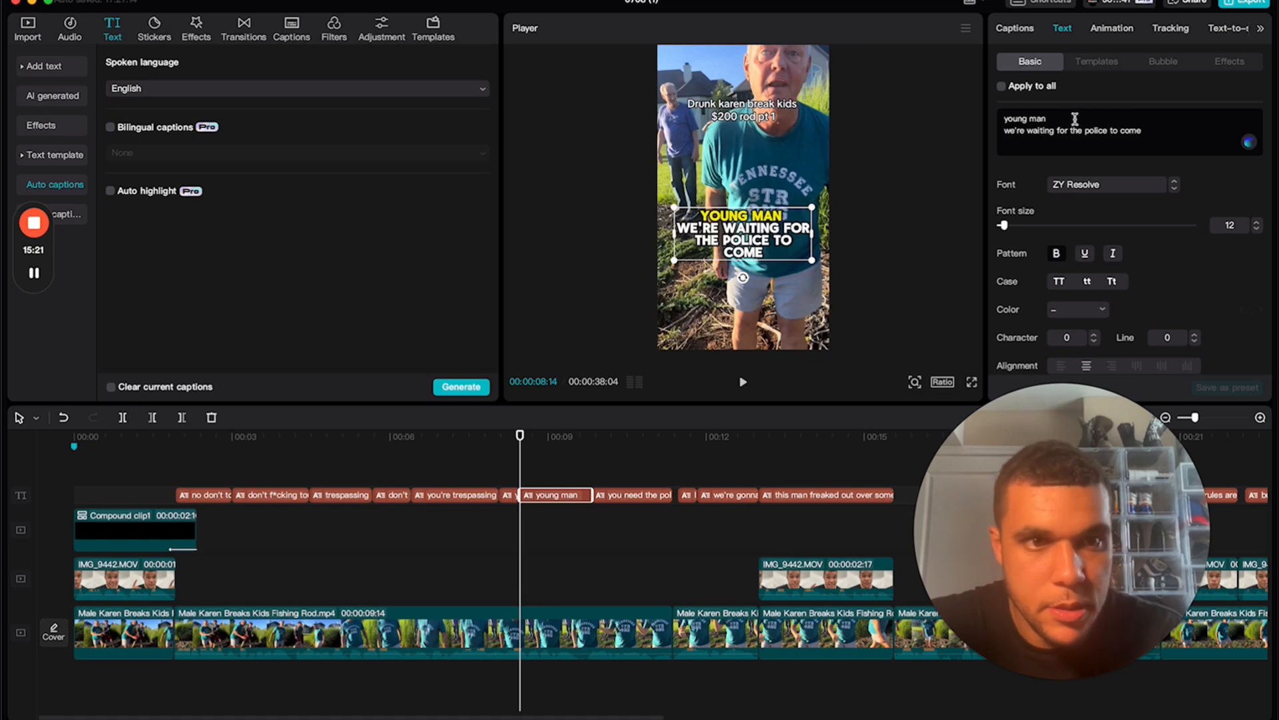
{"action": "left_click_drag", "start_coordinate": [1075, 118], "coordinate": [1004, 118]}
{"action": "key", "text": "BackSpace"}
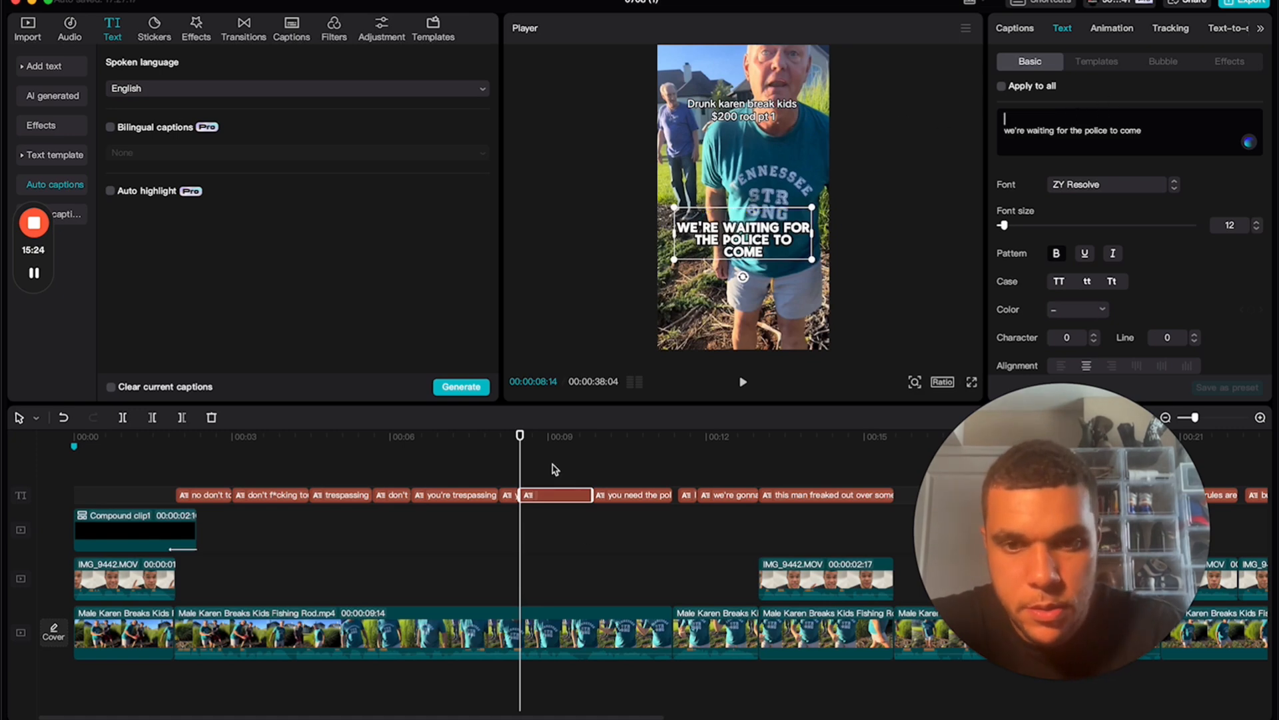
{"action": "key", "text": "BackSpace"}
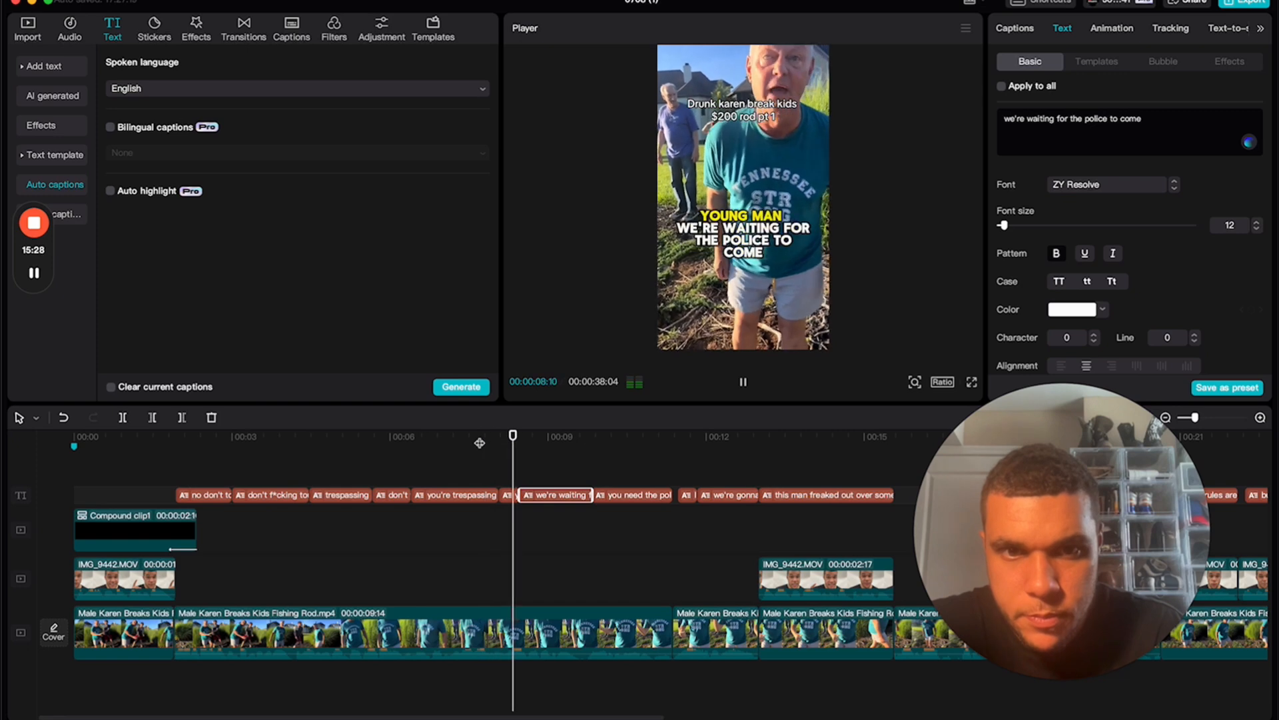
Shorten the first part of the split caption to "young man" and play back from just before it
{"action": "left_click", "coordinate": [508, 494]}
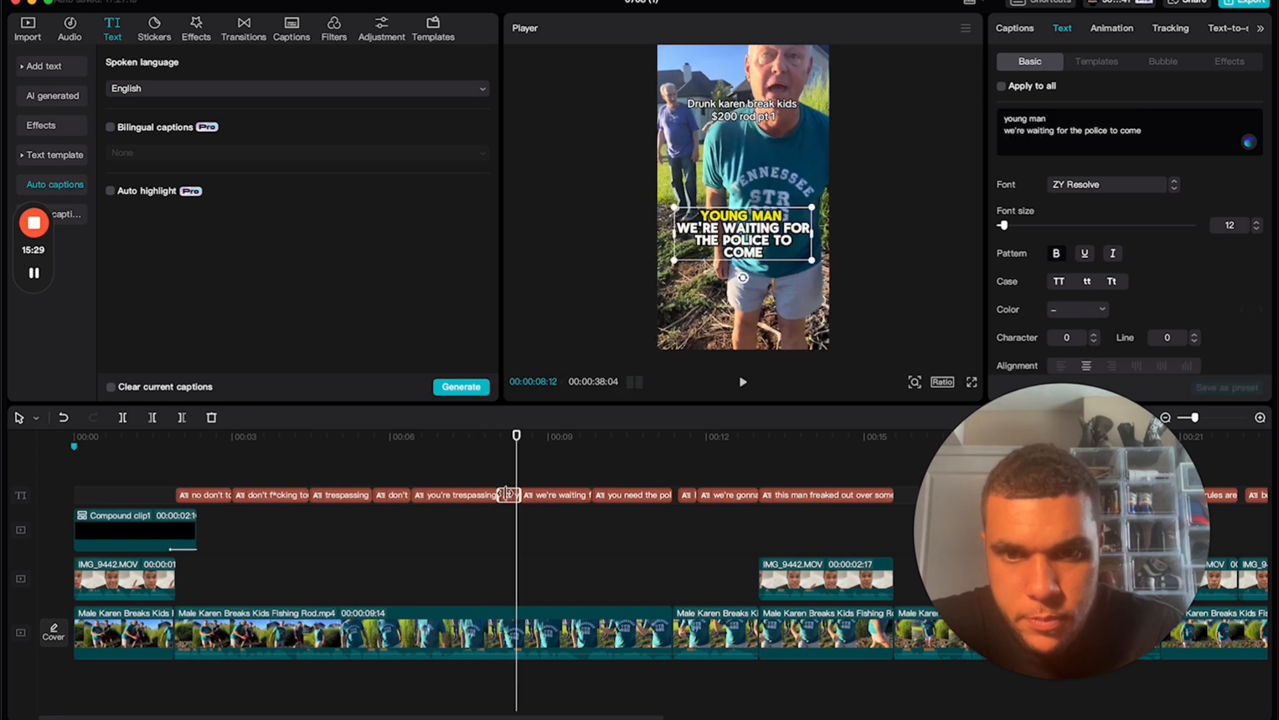
{"action": "triple_click", "coordinate": [1106, 130]}
{"action": "key", "text": "BackSpace"}
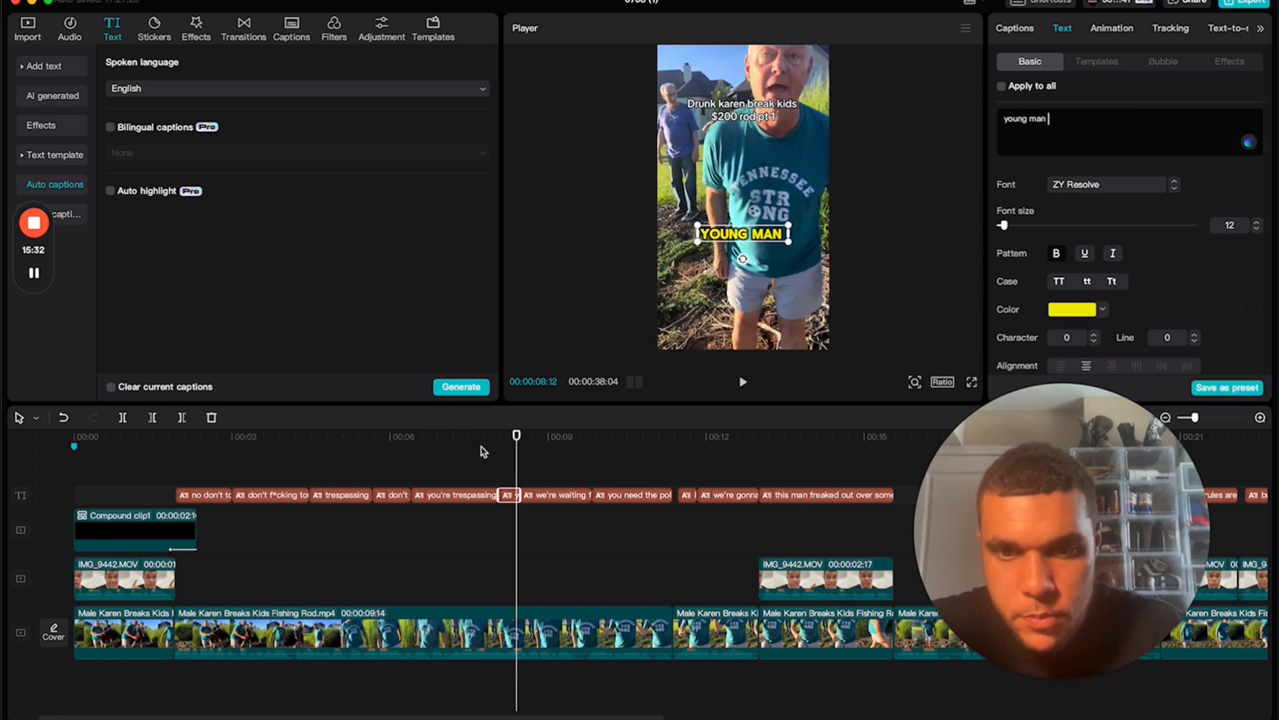
{"action": "left_click", "coordinate": [484, 451]}
{"action": "key", "text": "space"}
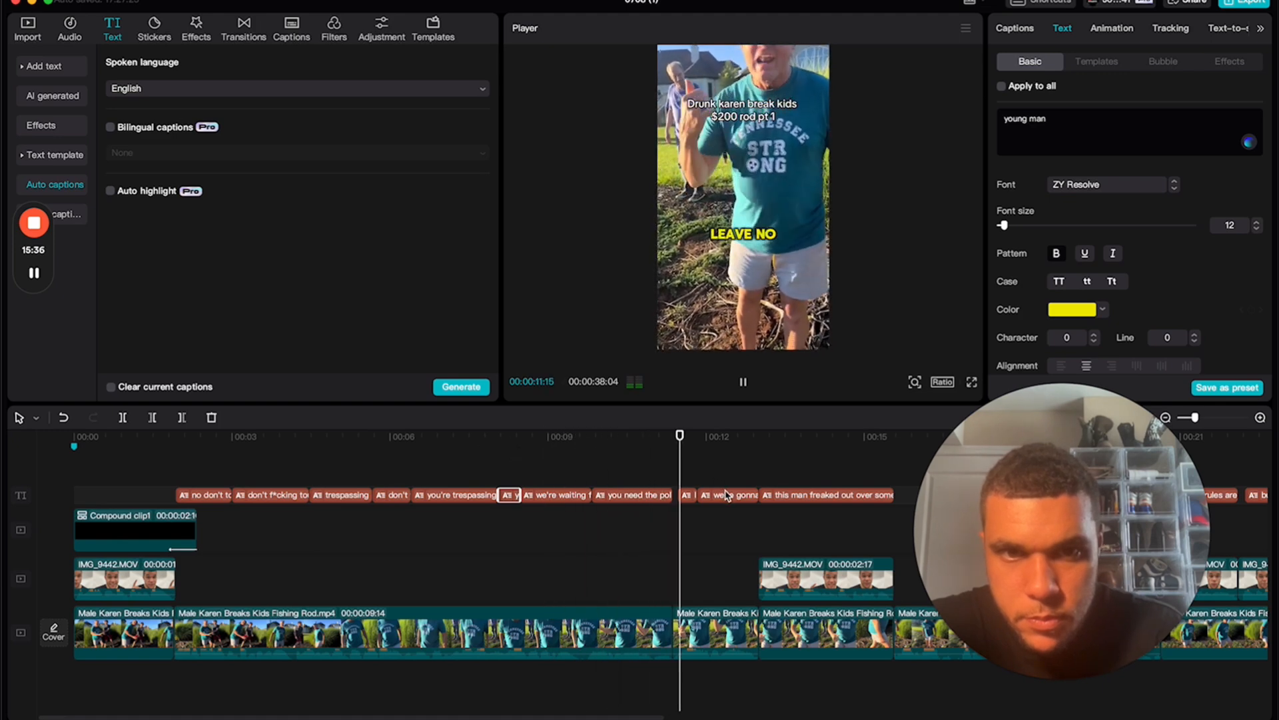
Split the "leave no" caption at 00:00:11:20, reduce its second part to "no" and color that part white
{"action": "key", "text": "space"}
{"action": "left_click", "coordinate": [656, 450]}
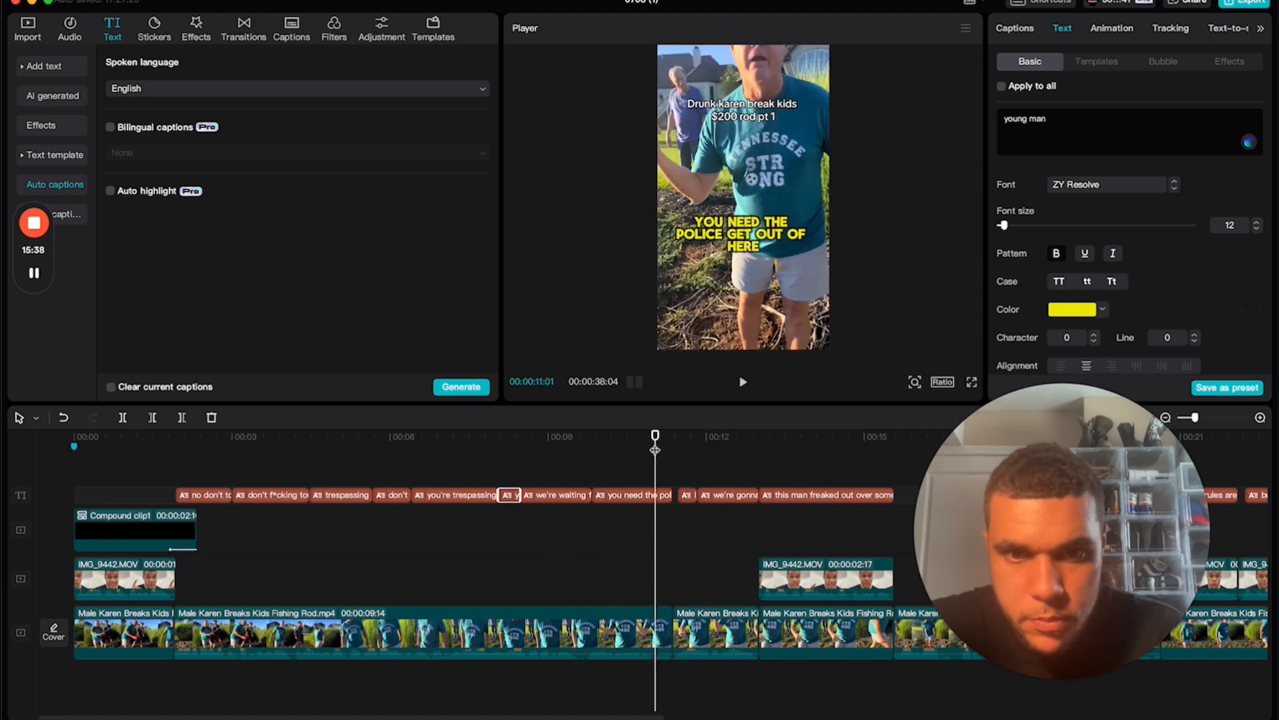
{"action": "key", "text": "space"}
{"action": "key", "text": "space"}
{"action": "left_click", "coordinate": [684, 494]}
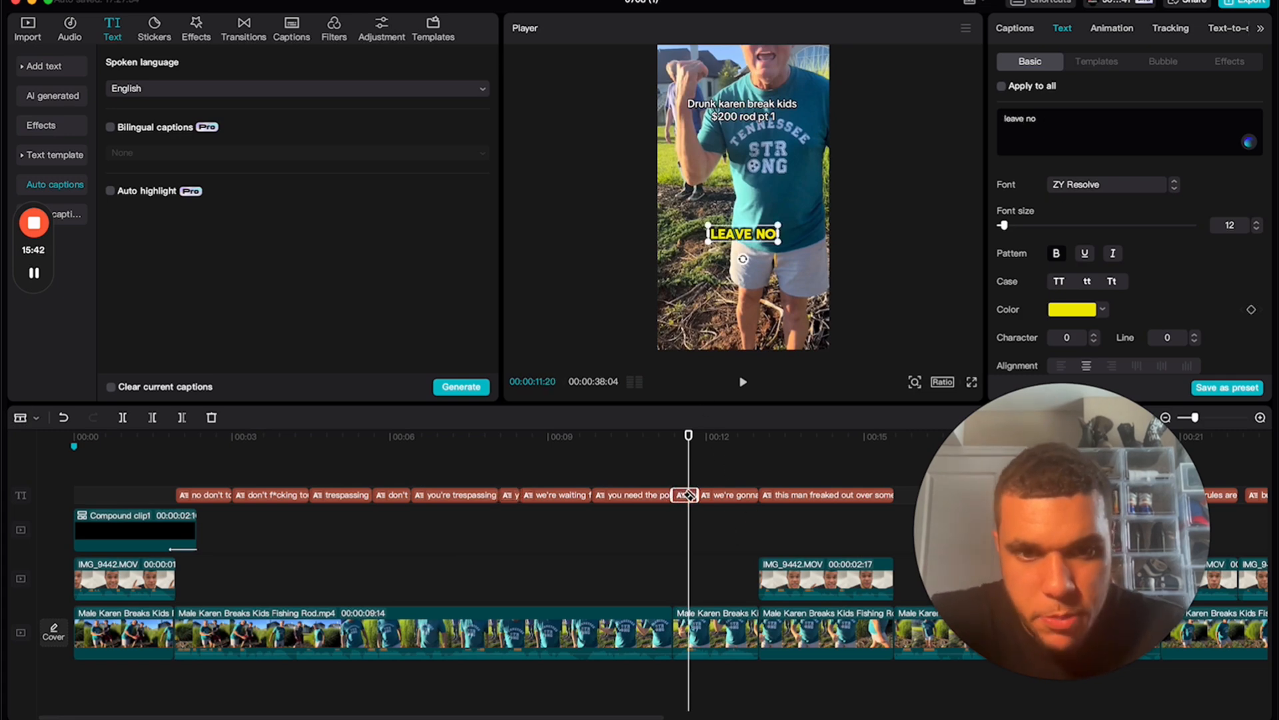
{"action": "left_click", "coordinate": [689, 495]}
{"action": "key", "text": "a"}
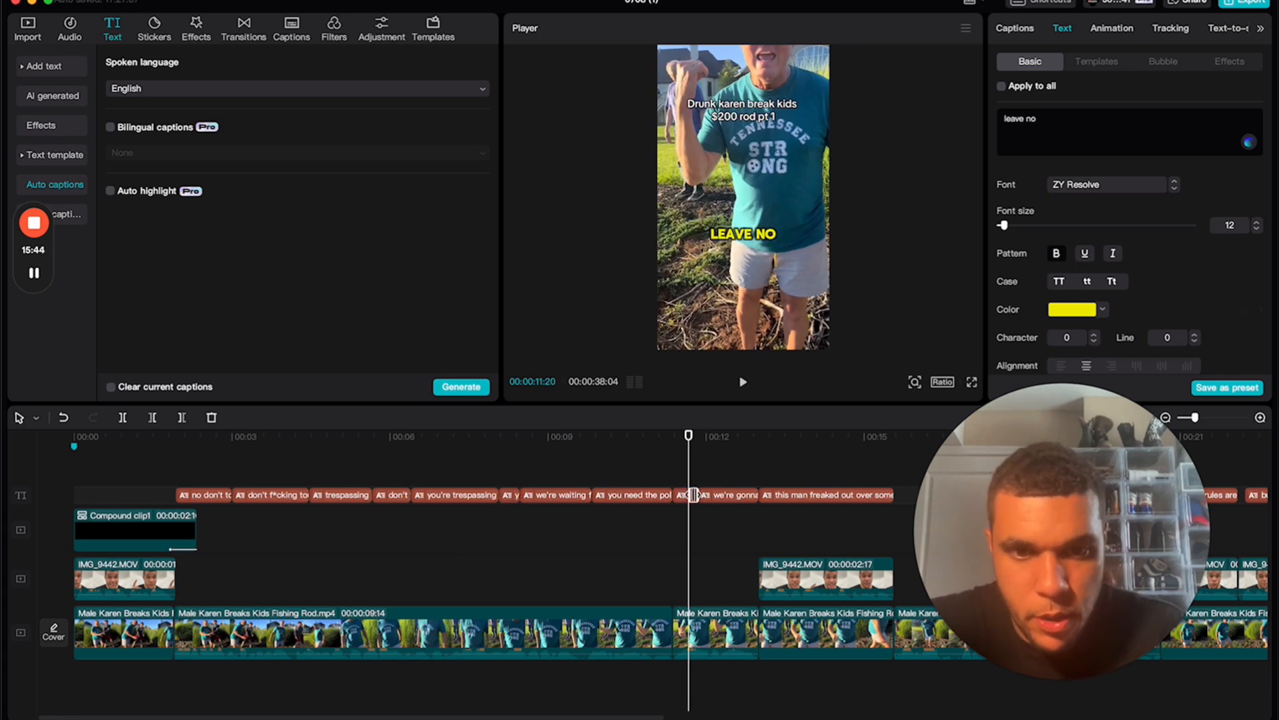
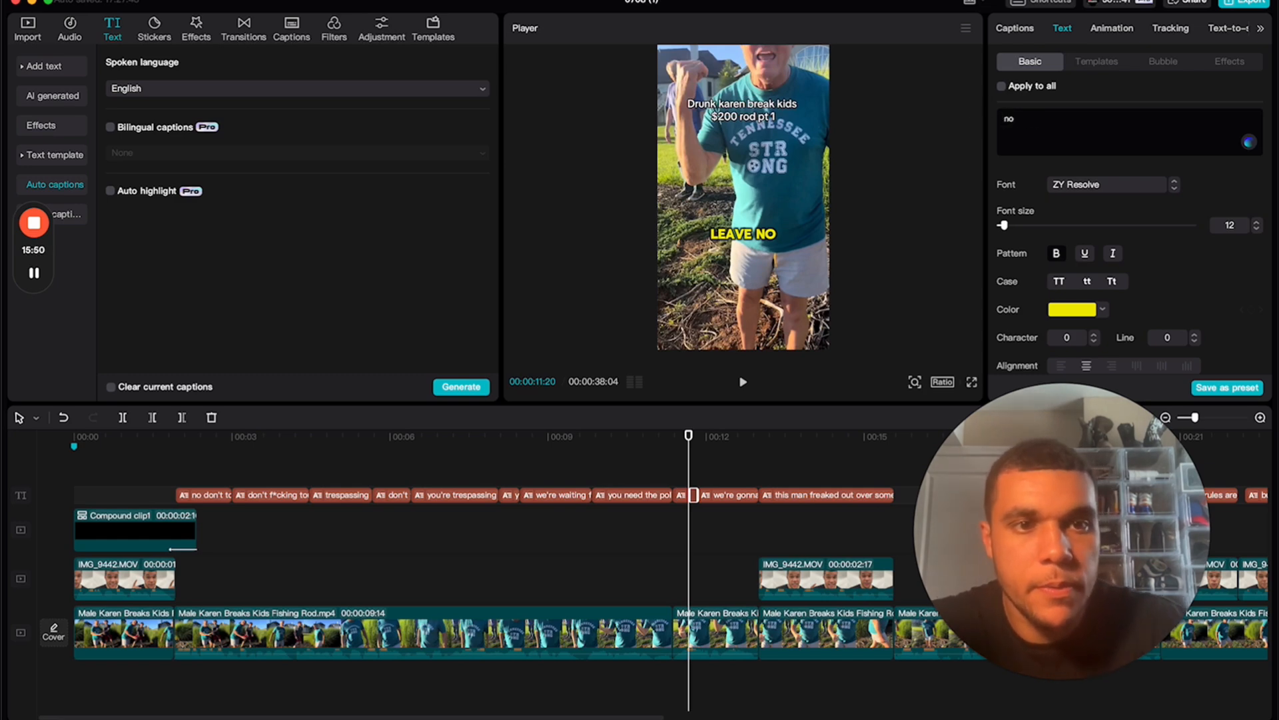
{"action": "left_click", "coordinate": [1103, 311]}
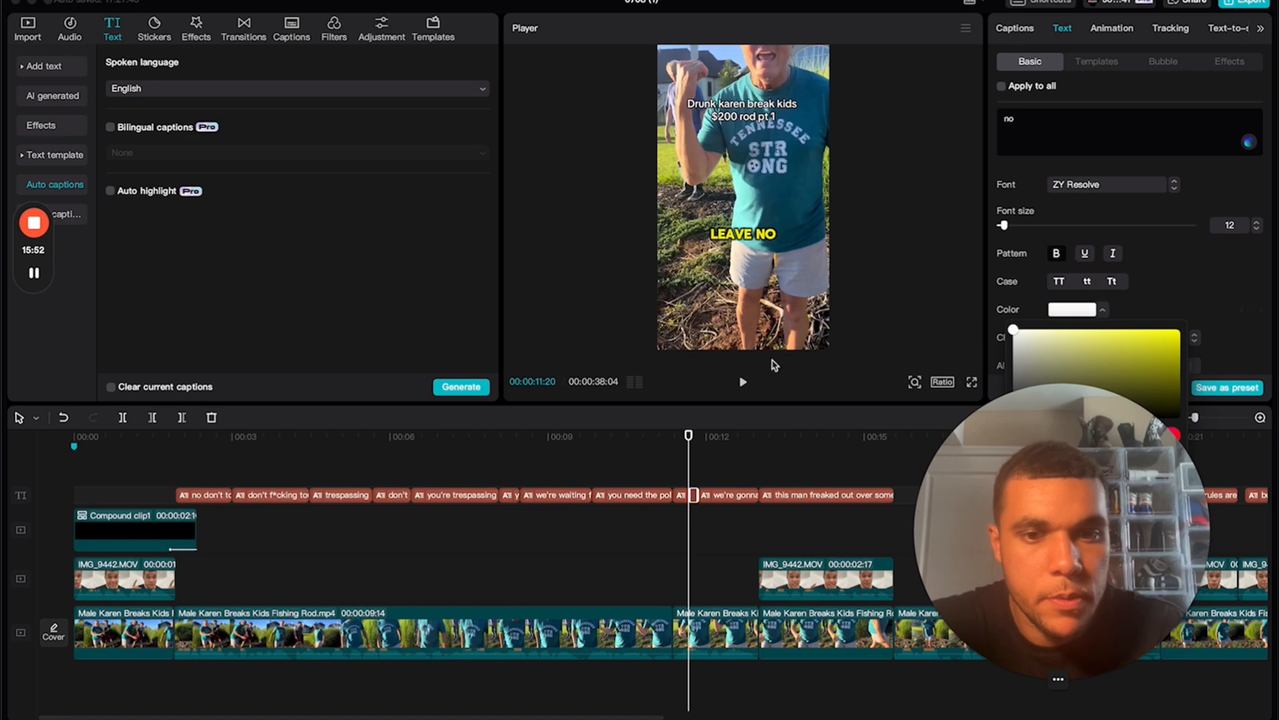
Shorten the first part of the split "leave no" caption to "leave" and play back from the preceding caption
{"action": "left_click", "coordinate": [681, 449]}
{"action": "left_click", "coordinate": [683, 493]}
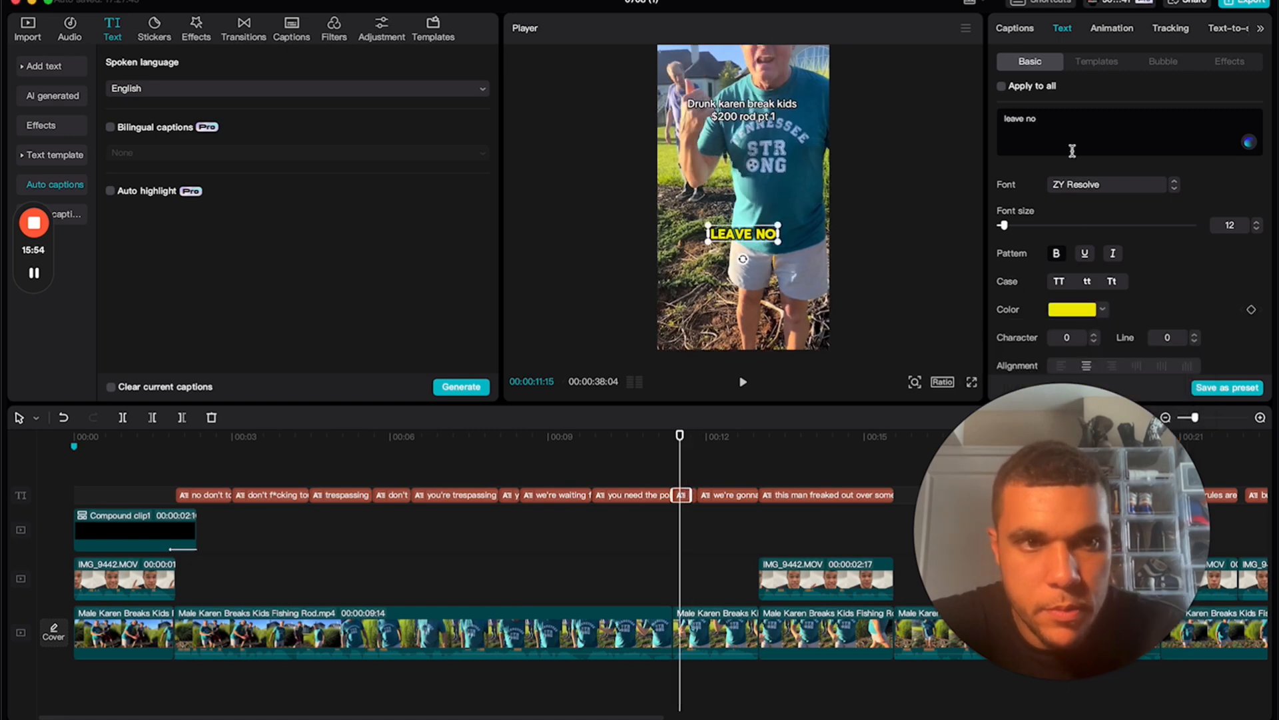
{"action": "key", "text": "BackSpace"}
{"action": "key", "text": "BackSpace"}
{"action": "key", "text": "BackSpace"}
{"action": "left_click", "coordinate": [617, 440]}
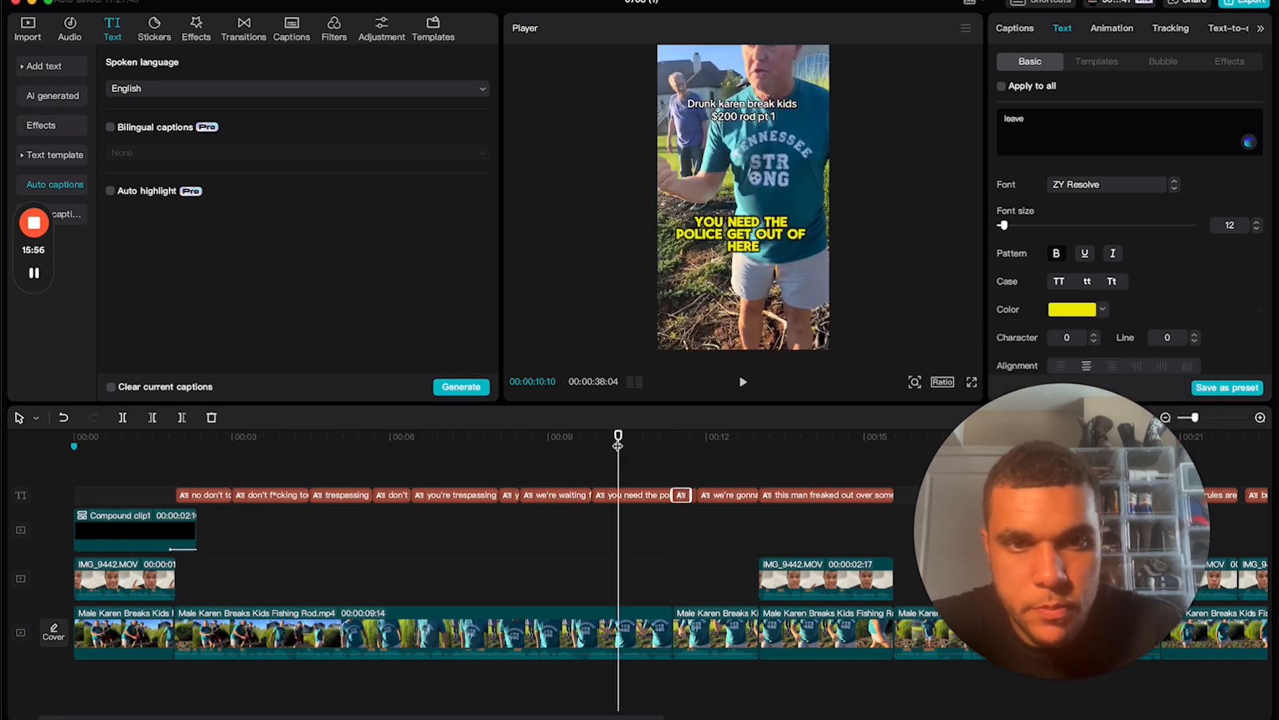
{"action": "key", "text": "space"}
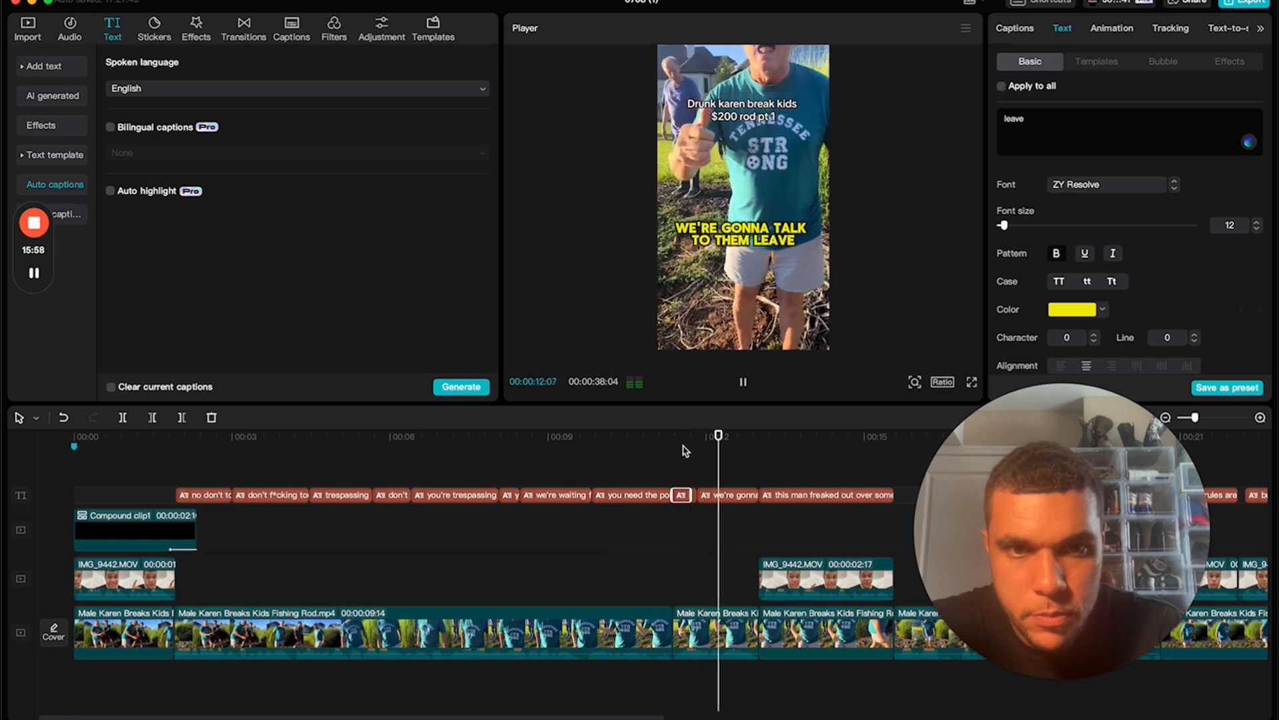
Color the "we're gonna talk to them leave" caption white and play onward
{"action": "key", "text": "space"}
{"action": "left_click", "coordinate": [1102, 310]}
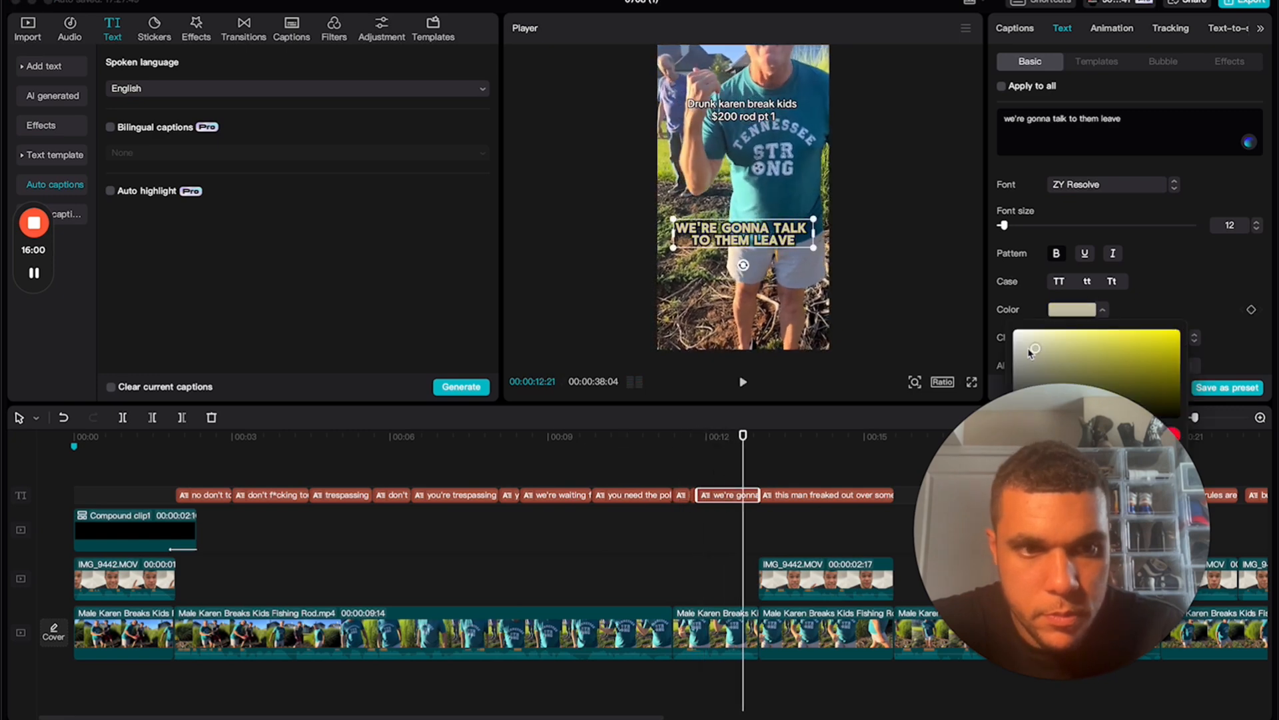
{"action": "left_click", "coordinate": [743, 383]}
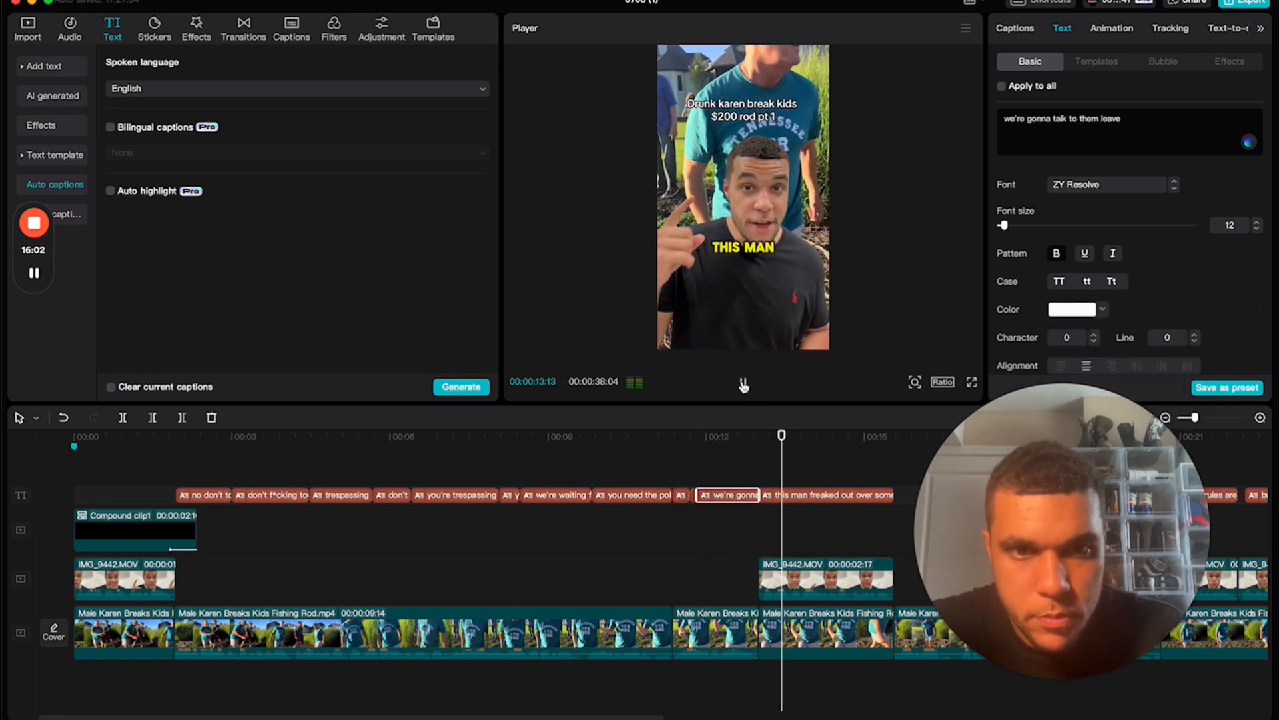
{"action": "scroll", "coordinate": [761, 499], "scroll_direction": "right", "scroll_amount": 10}
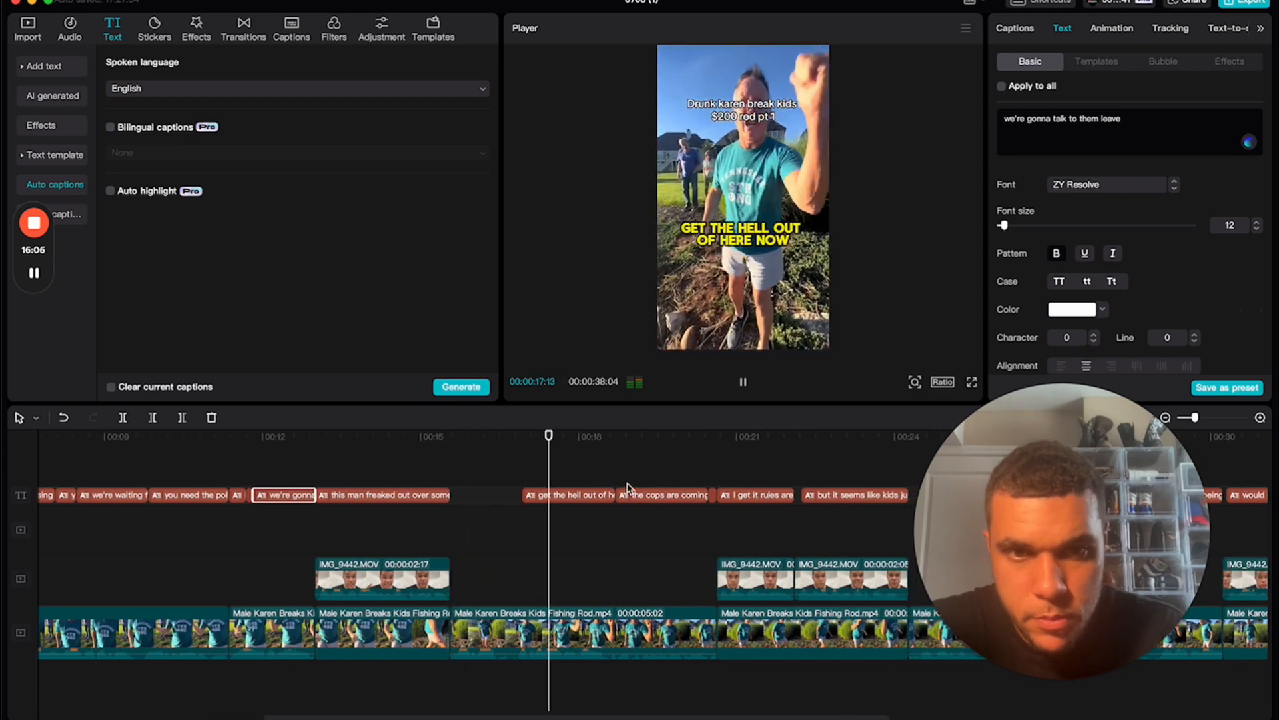
Color the "the cops are coming we're just waiting for them" caption white and play onward
{"action": "key", "text": "space"}
{"action": "left_click", "coordinate": [677, 493]}
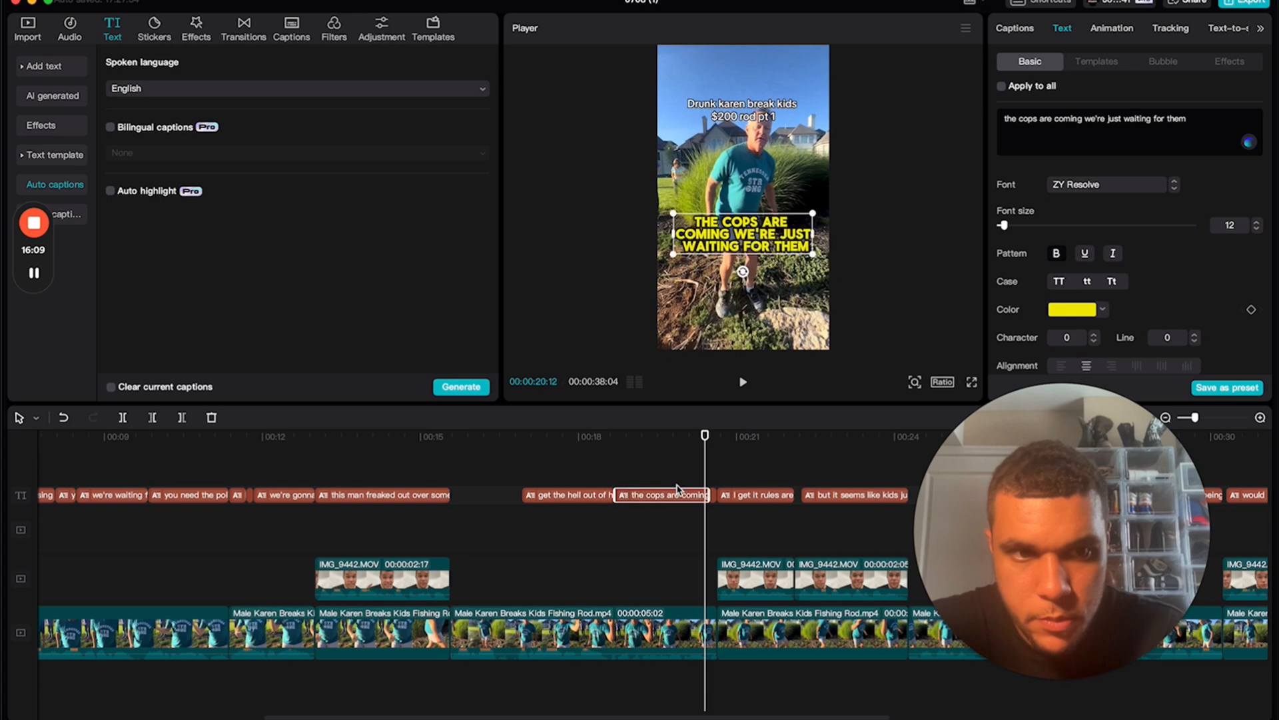
{"action": "left_click", "coordinate": [1103, 310]}
{"action": "left_click", "coordinate": [737, 383]}
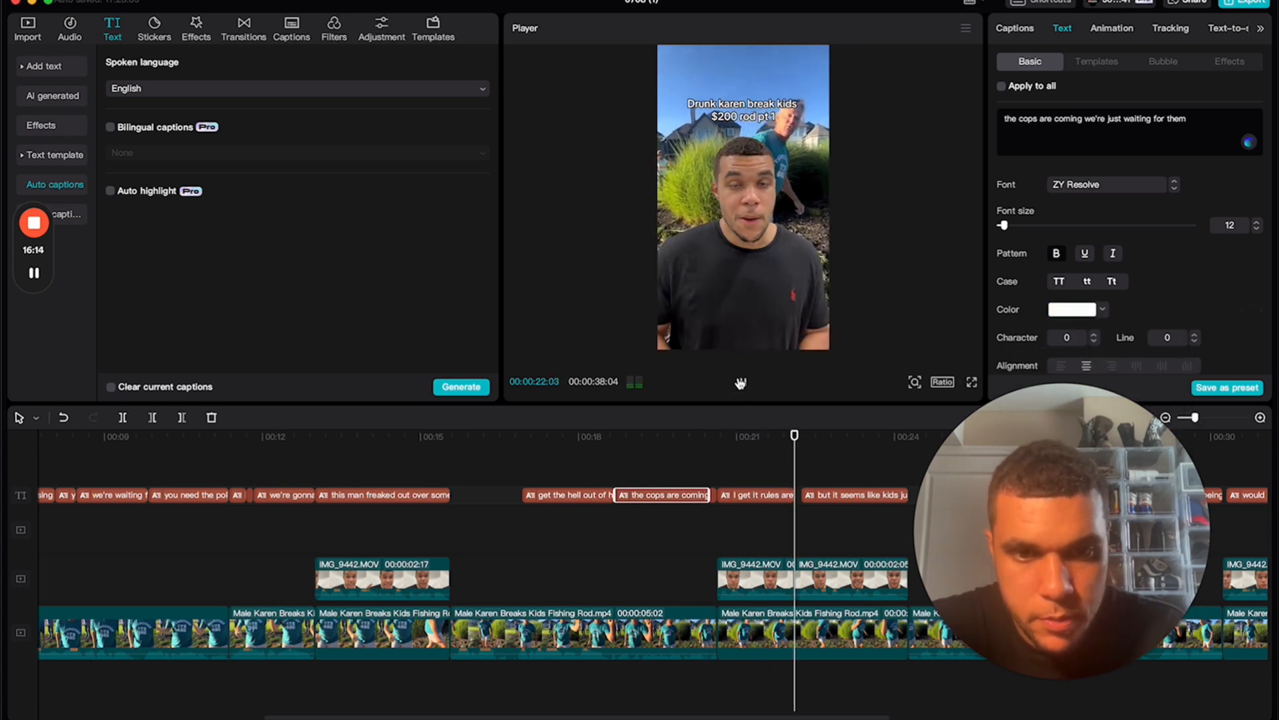
Delete the tiny stray caption just before "I get it rules are rules" and play through the talking segment
{"action": "left_click", "coordinate": [740, 383]}
{"action": "left_click_drag", "start_coordinate": [717, 448], "coordinate": [708, 445]}
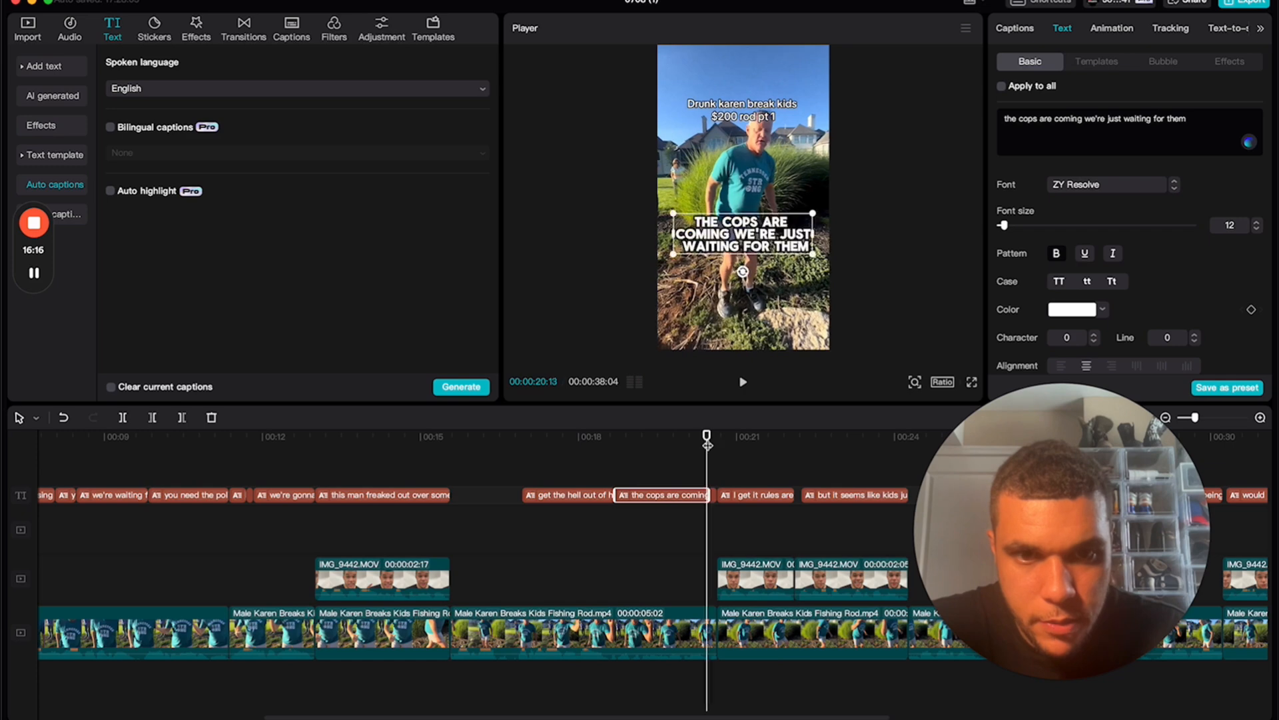
{"action": "left_click", "coordinate": [715, 500]}
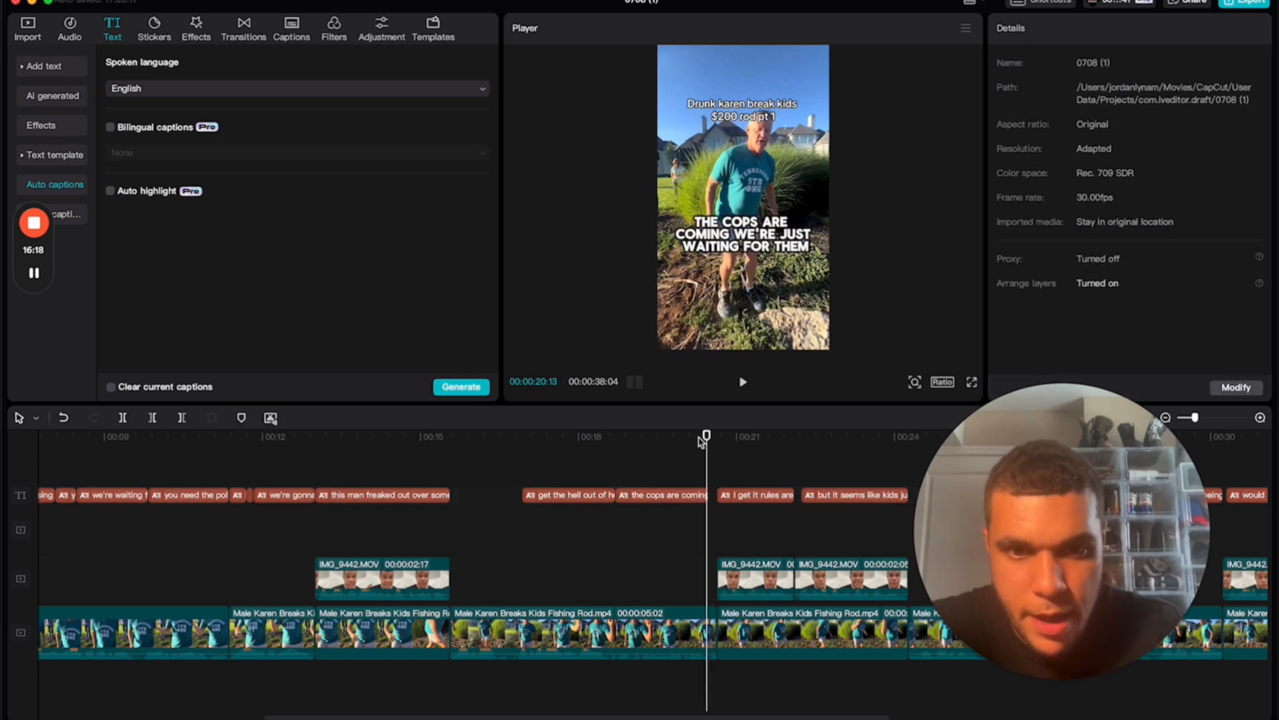
{"action": "key", "text": "space"}
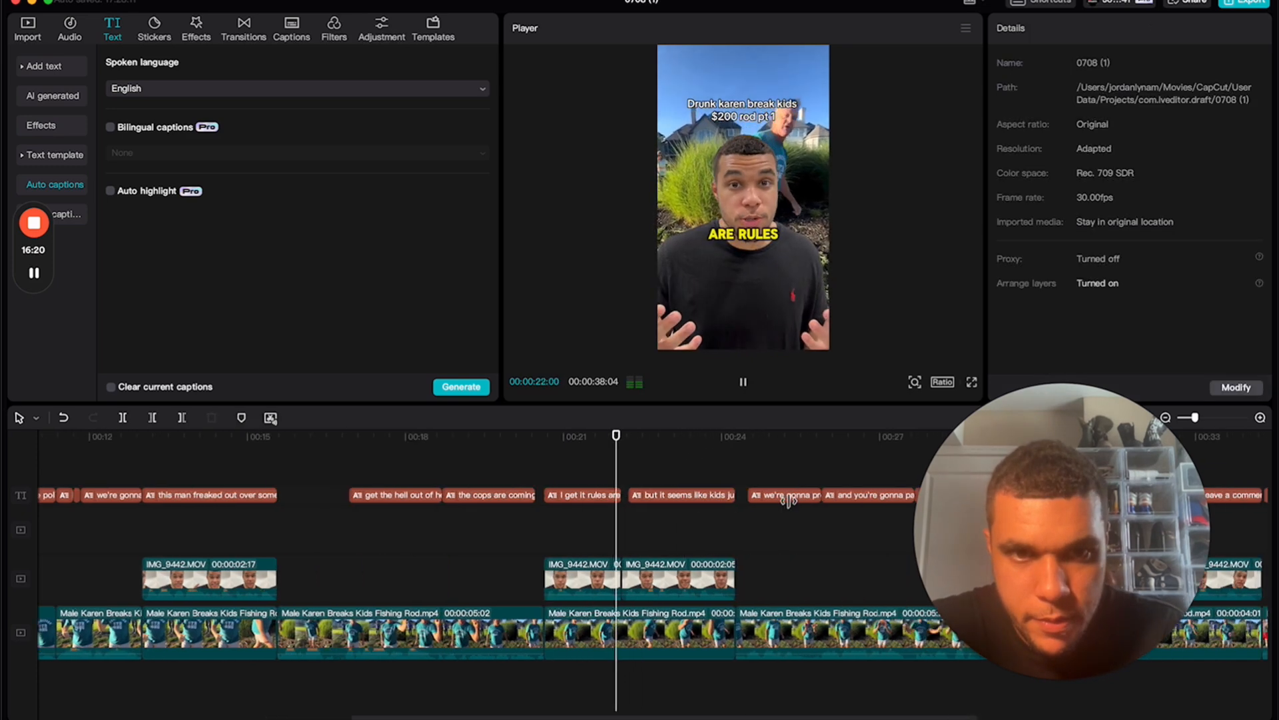
{"action": "key", "text": "space"}
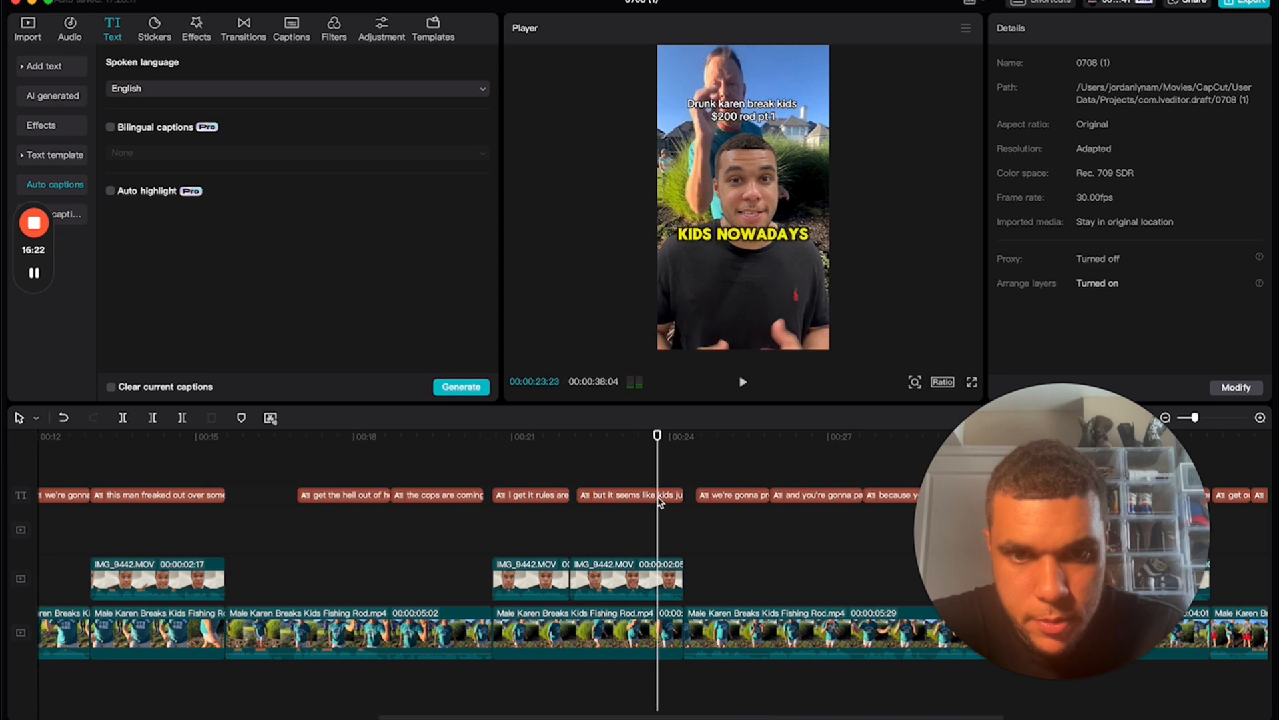
Nudge the "I get it rules are rules" and "but it seems like kids just can't be kids nowadays" captions slightly lower, keeping them centered
{"action": "mouse_move", "coordinate": [537, 435]}
{"action": "left_mouse_down"}
{"action": "mouse_move", "coordinate": [468, 447]}
{"action": "mouse_move", "coordinate": [519, 443]}
{"action": "left_mouse_up"}
{"action": "left_click", "coordinate": [533, 495]}
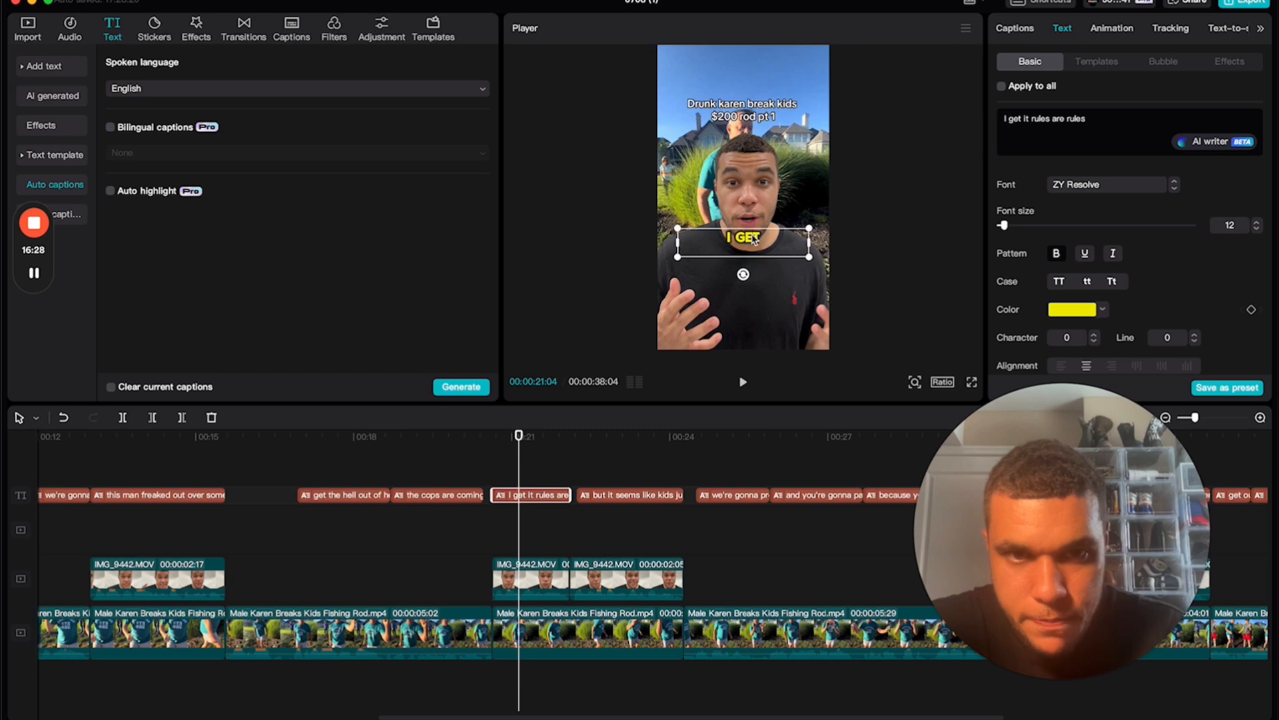
{"action": "left_click", "coordinate": [611, 437]}
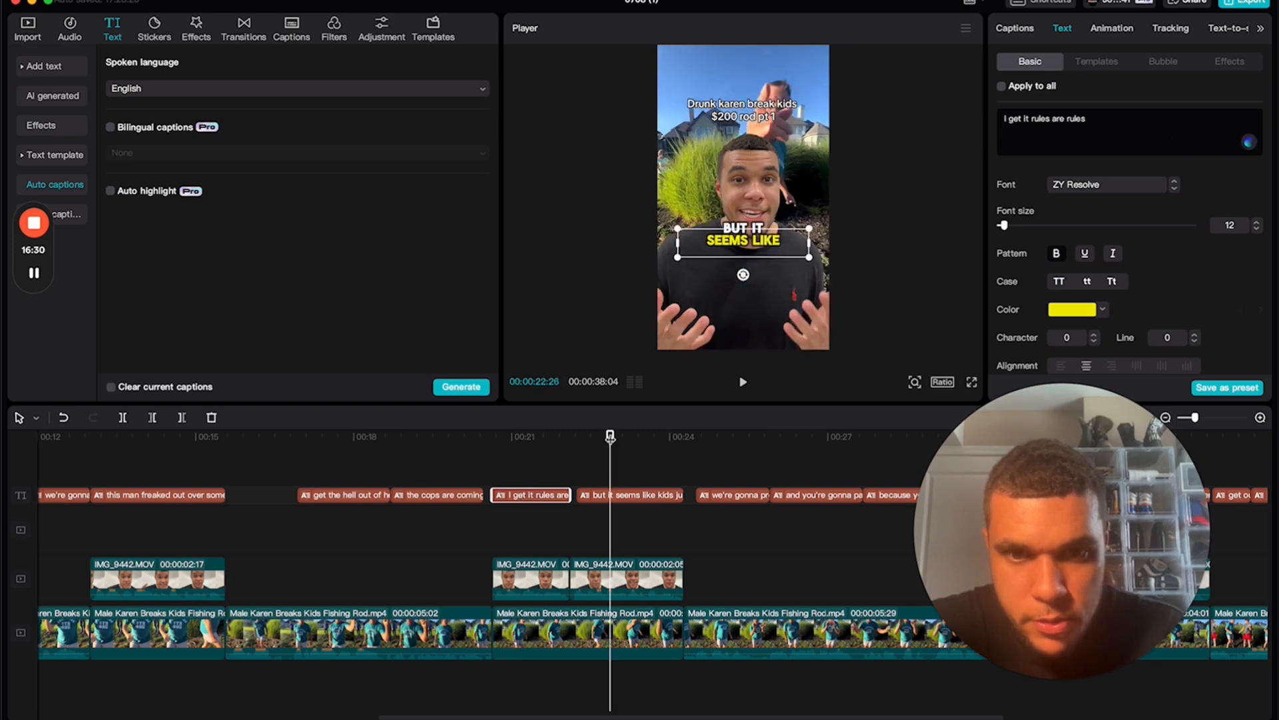
{"action": "left_click", "coordinate": [620, 495]}
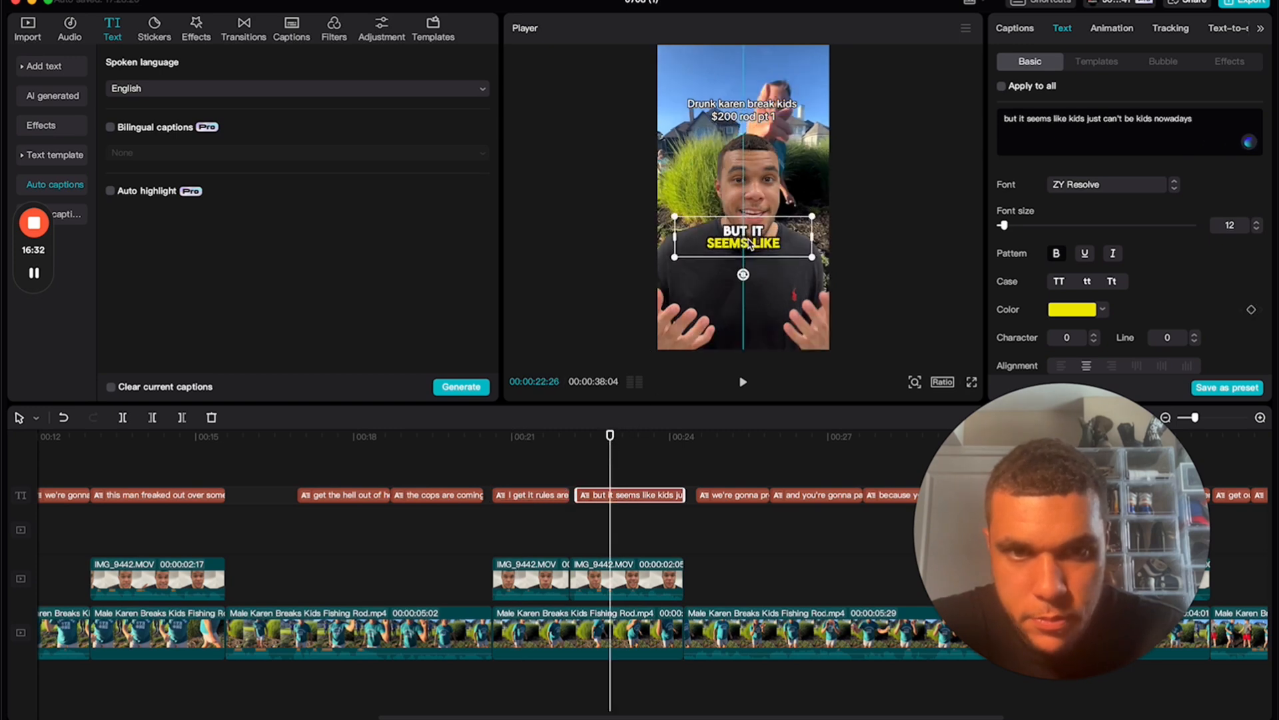
Play onward, color the "I'm not being a d*ck you are yelling" caption white, and continue playback through the next talking segment
{"action": "key", "text": "space"}
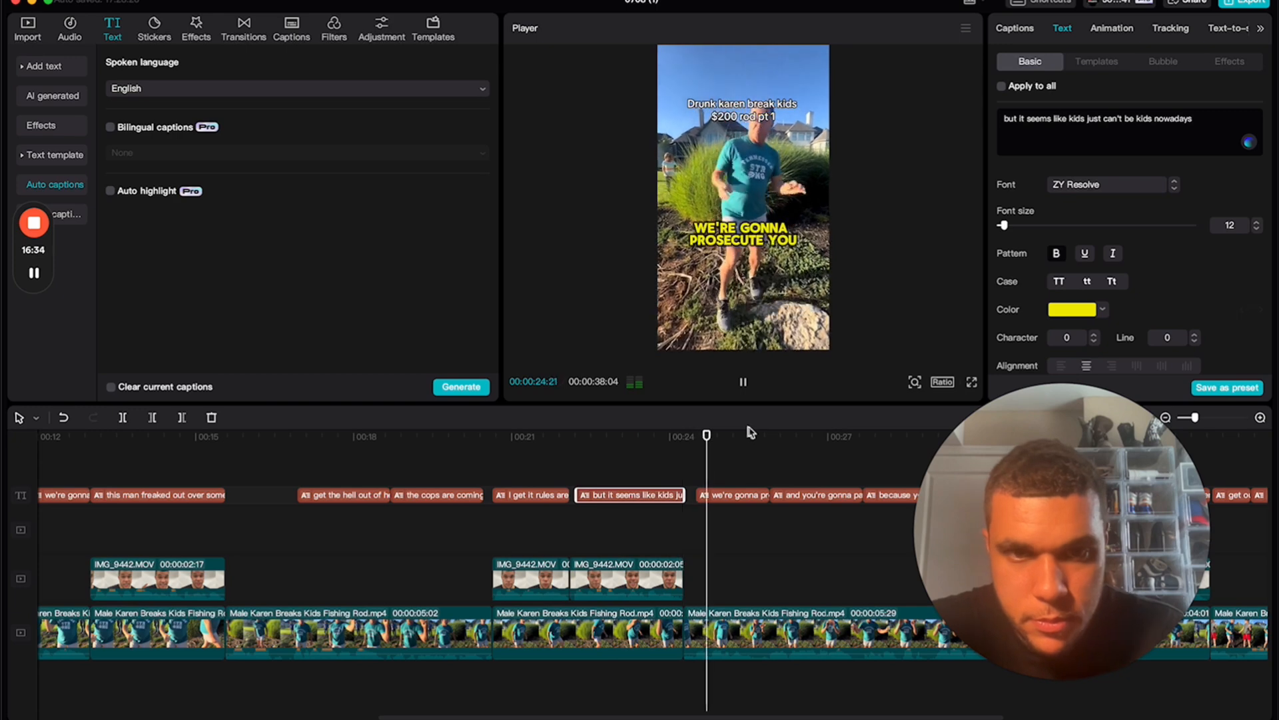
{"action": "scroll", "coordinate": [811, 514], "scroll_direction": "right", "scroll_amount": 4}
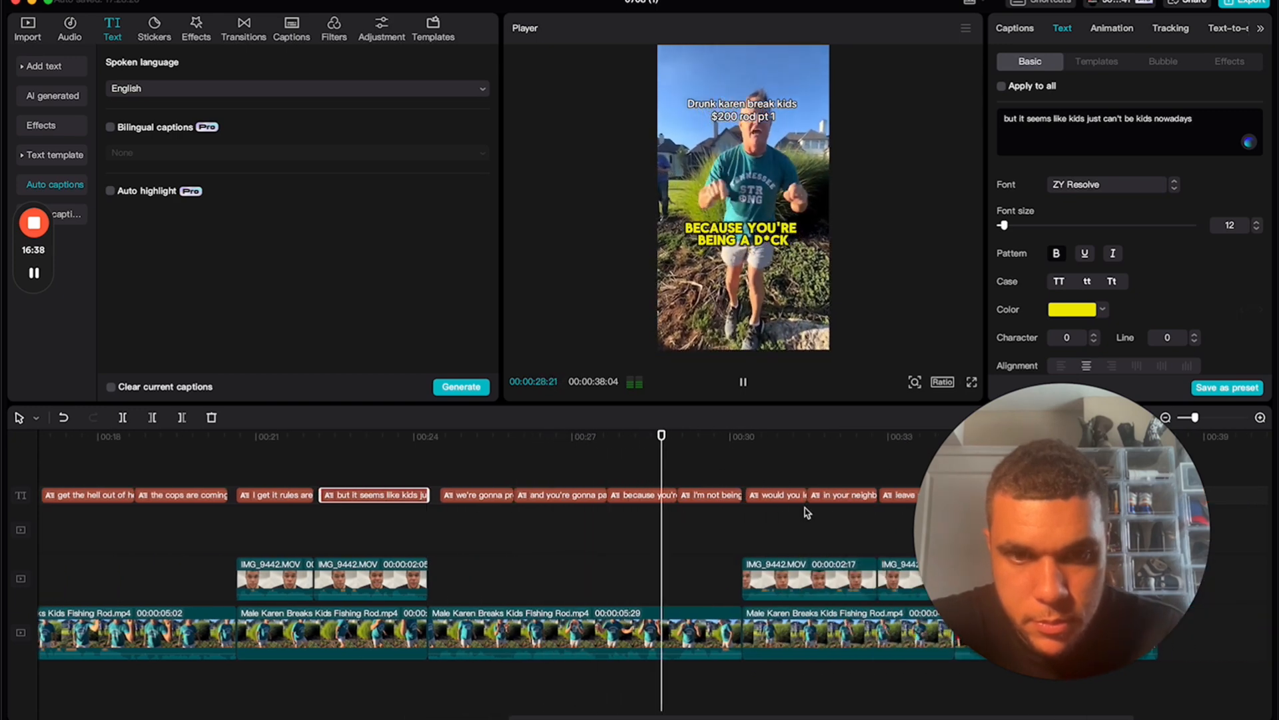
{"action": "key", "text": "space"}
{"action": "left_click", "coordinate": [729, 498]}
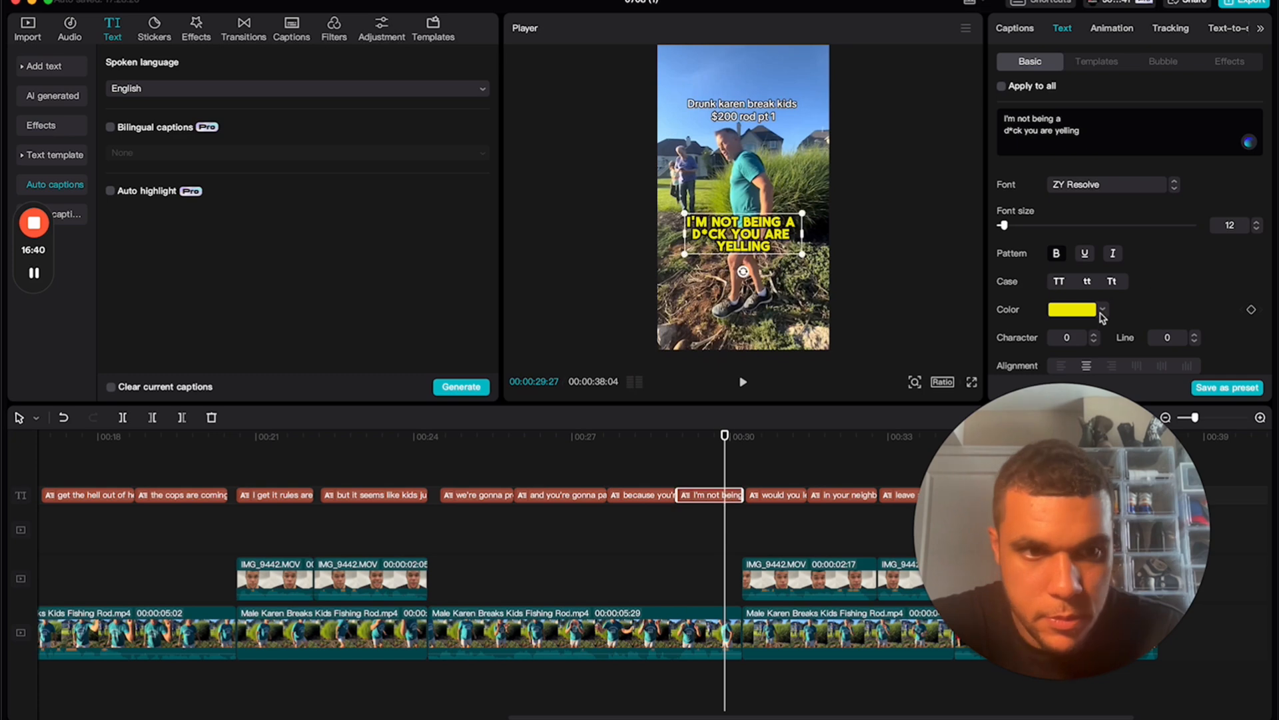
{"action": "left_click", "coordinate": [1103, 309]}
{"action": "left_click", "coordinate": [1032, 333]}
{"action": "left_click", "coordinate": [745, 381]}
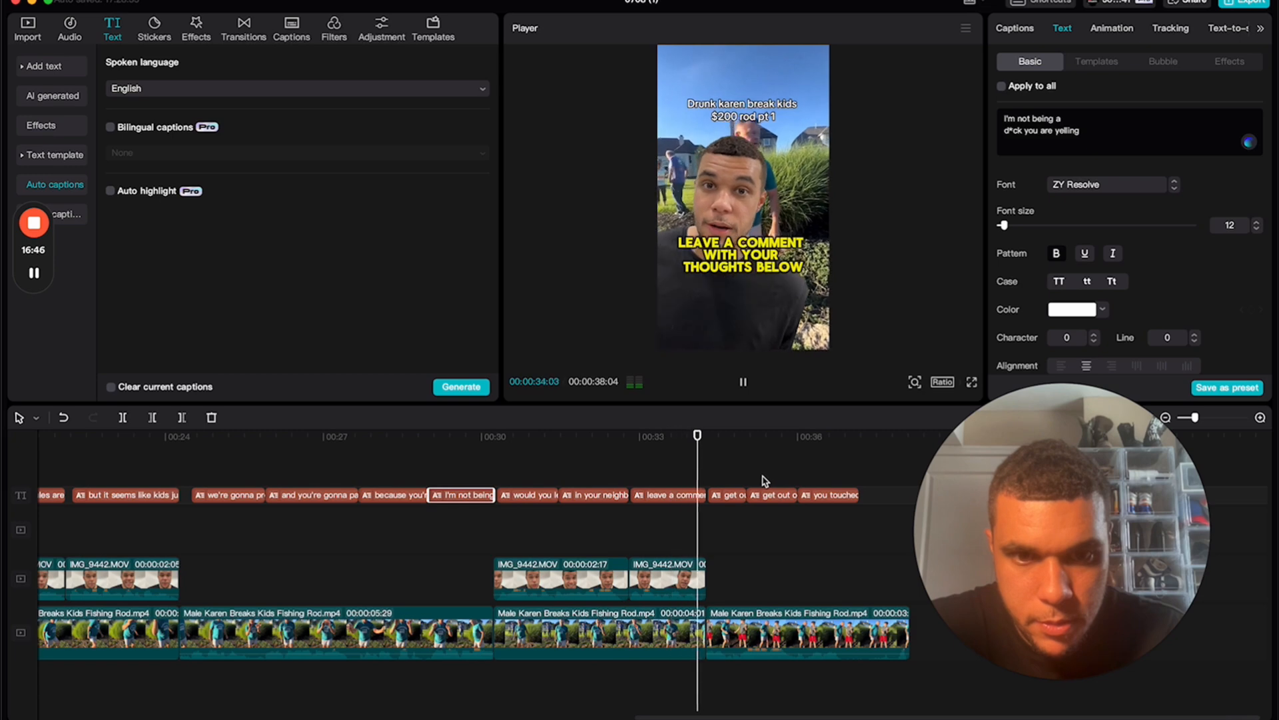
Color the "would you let these kids fish" caption blue (469DF3)
{"action": "left_click", "coordinate": [522, 441]}
{"action": "left_click", "coordinate": [533, 495]}
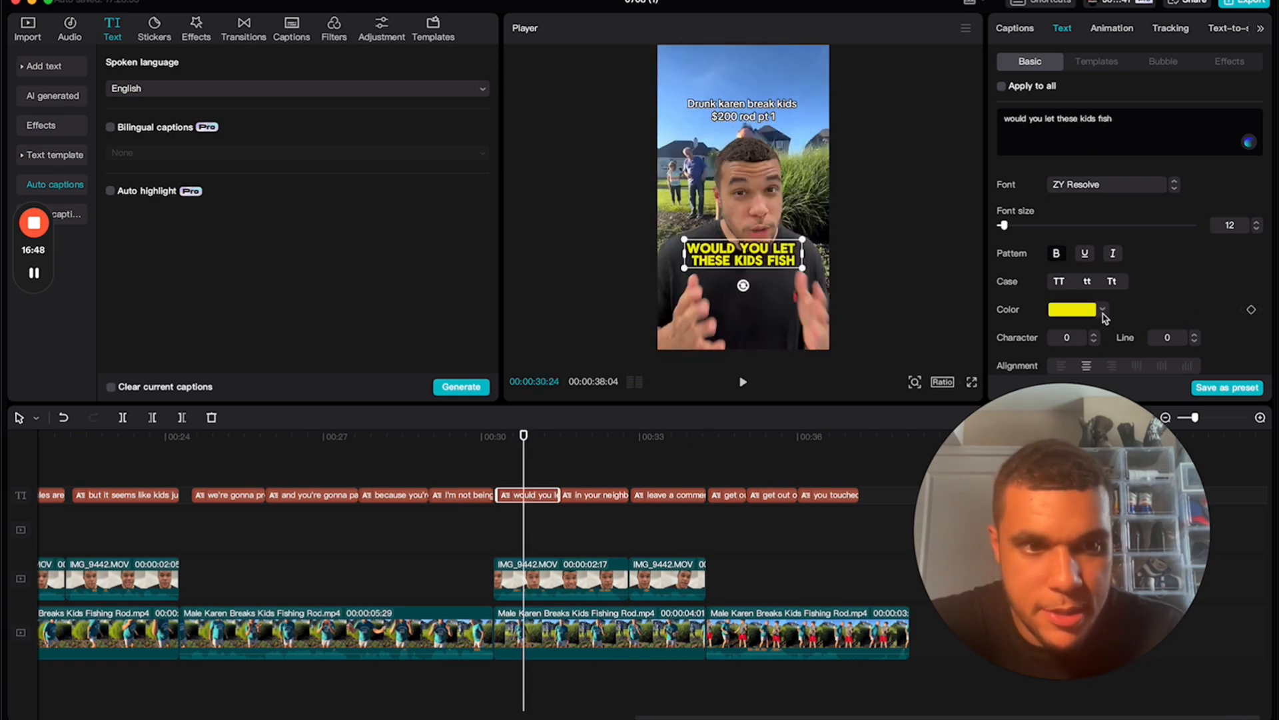
{"action": "left_click", "coordinate": [1102, 312]}
{"action": "left_click_drag", "start_coordinate": [1135, 447], "coordinate": [911, 447]}
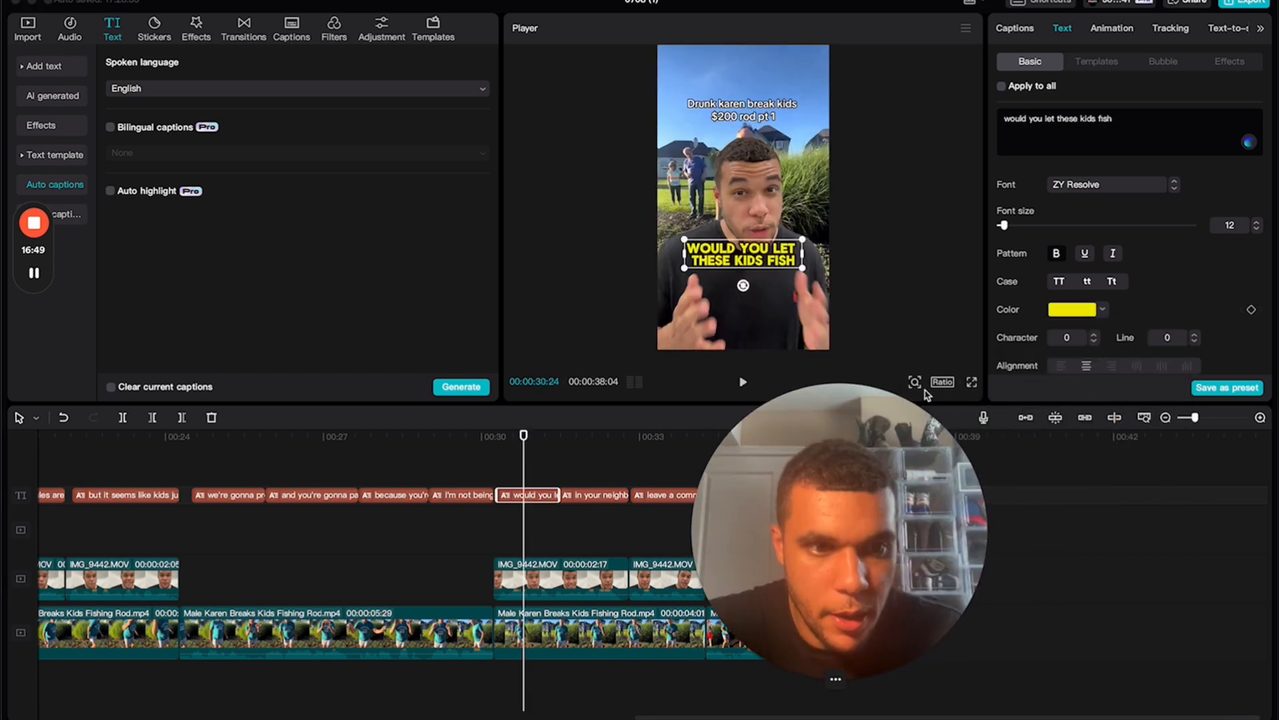
{"action": "left_click", "coordinate": [1108, 313]}
{"action": "left_click", "coordinate": [1138, 570]}
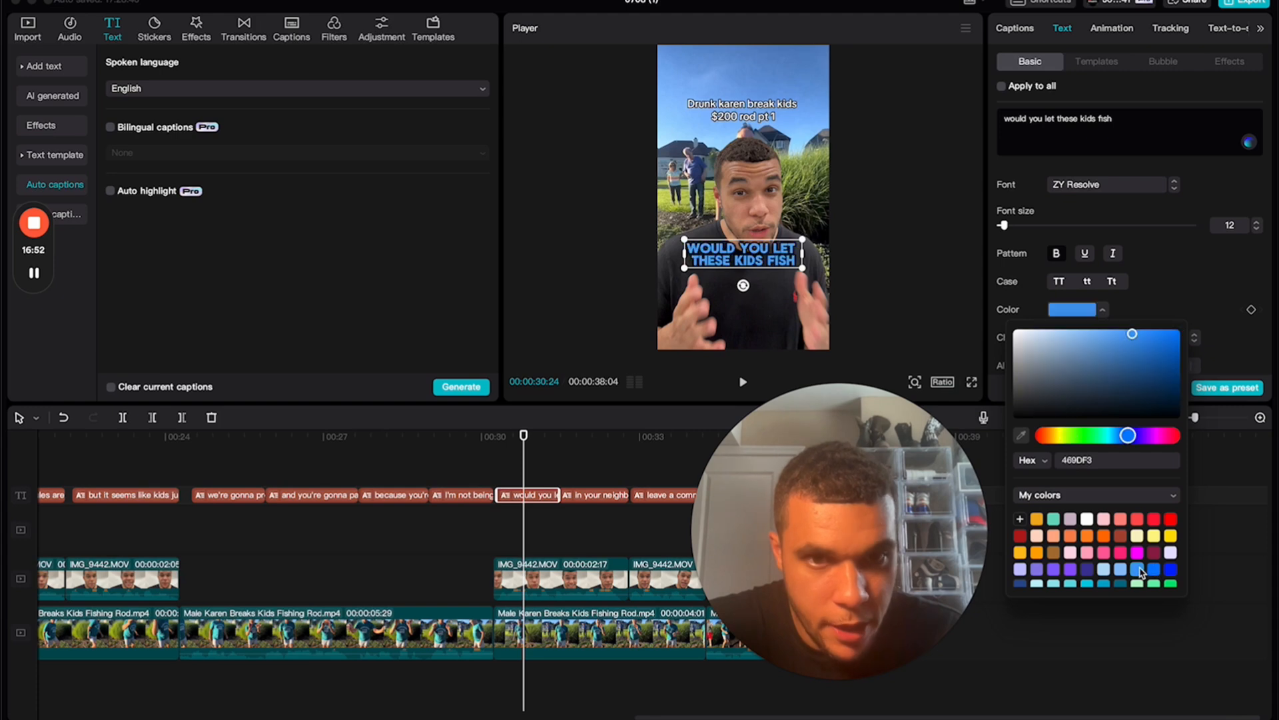
Color the "in your neighborhood pond" and "leave a comment with your thoughts below" captions the same blue, 469DF3
{"action": "left_click", "coordinate": [578, 494]}
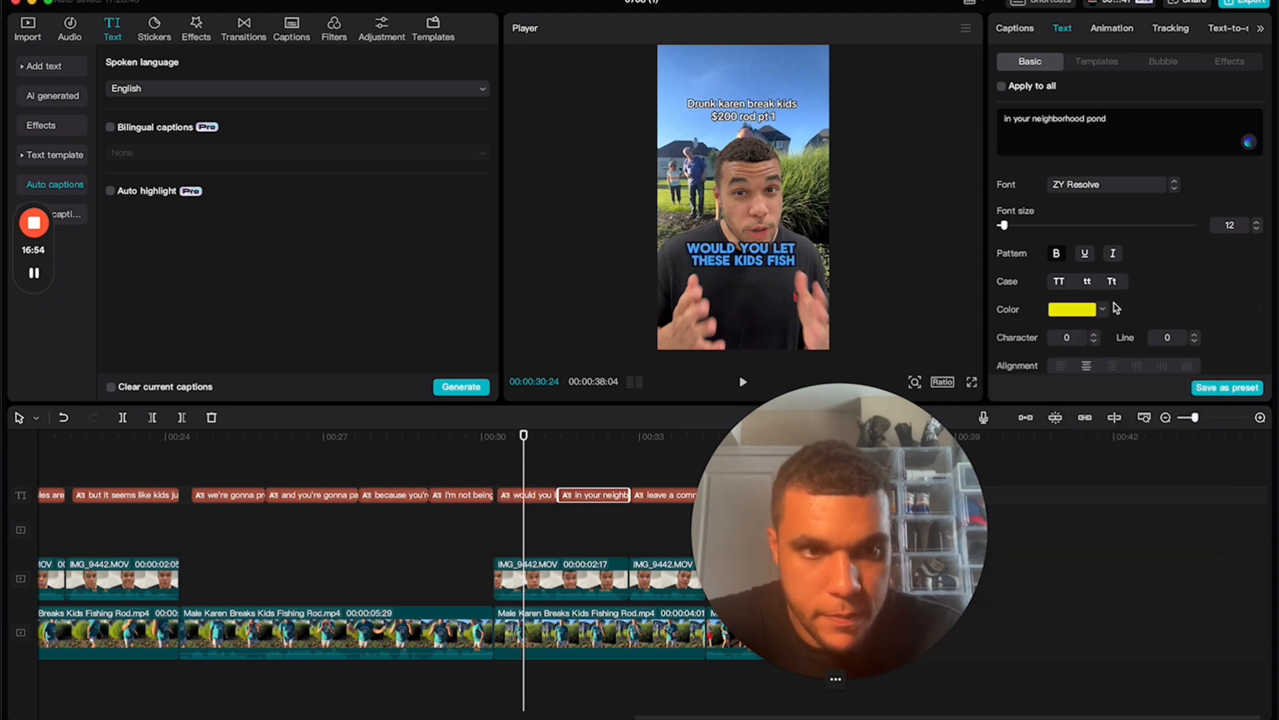
{"action": "left_click", "coordinate": [1105, 310]}
{"action": "left_click", "coordinate": [1139, 570]}
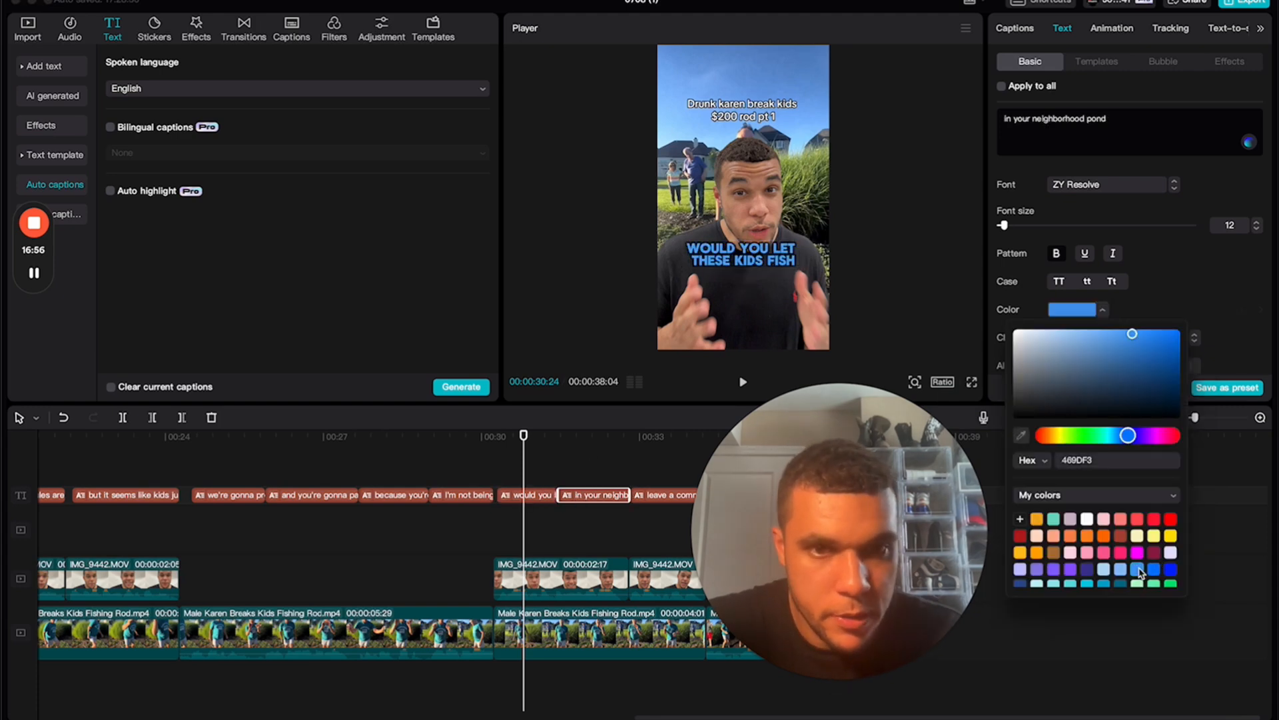
{"action": "left_click", "coordinate": [662, 498]}
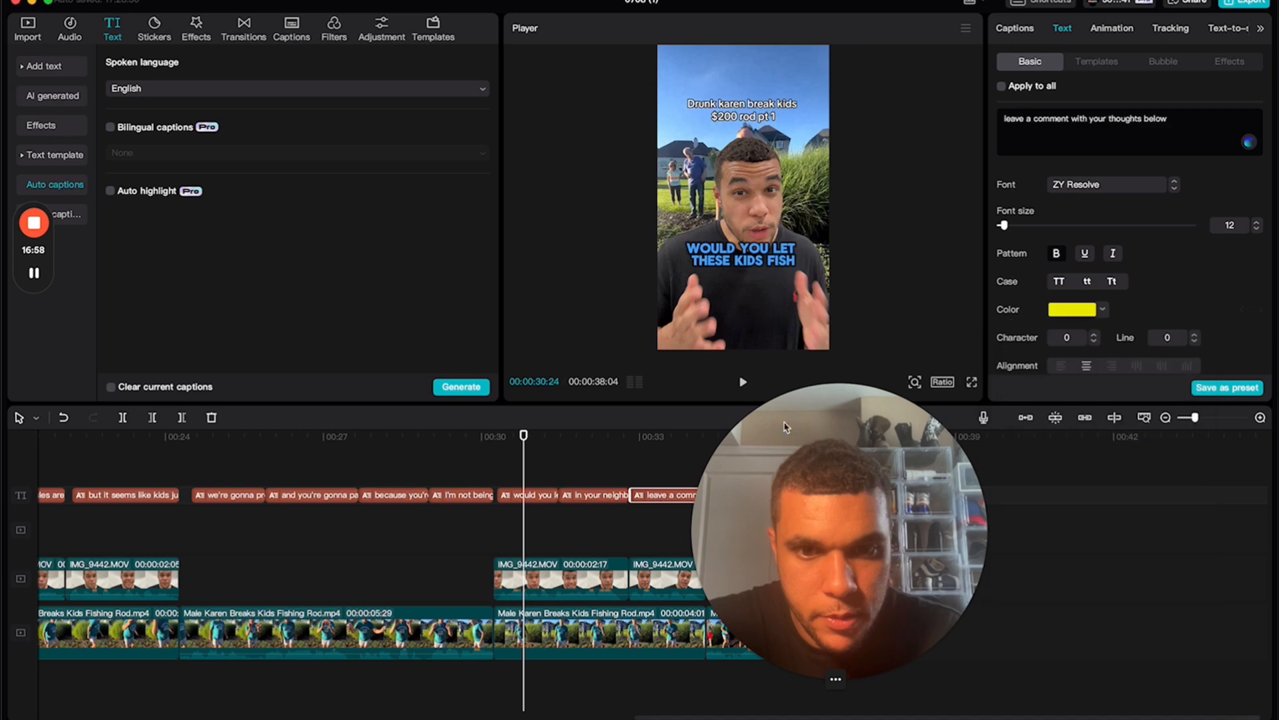
{"action": "left_click", "coordinate": [1105, 311]}
{"action": "left_click", "coordinate": [1138, 571]}
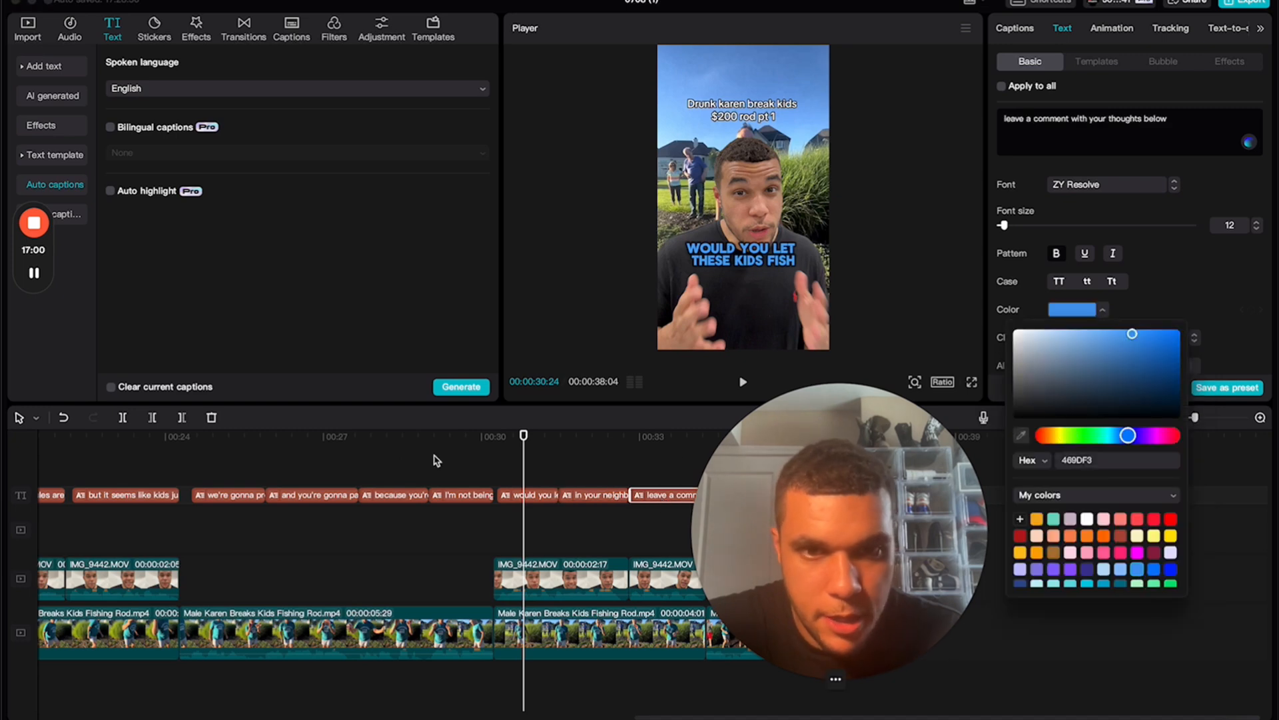
Play back the blue captions, then color only the words "leave a comment" white (FFFFFF) in the last one
{"action": "left_click_drag", "start_coordinate": [524, 456], "coordinate": [494, 462]}
{"action": "key", "text": "space"}
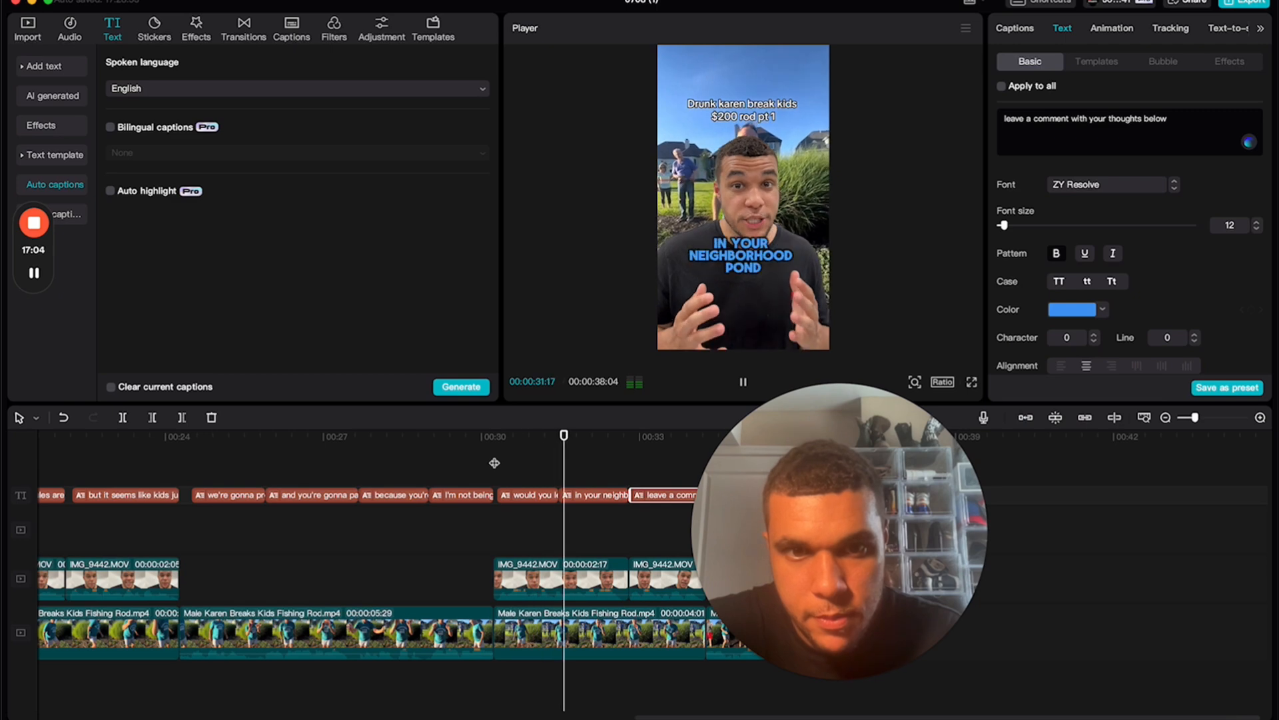
{"action": "key", "text": "space"}
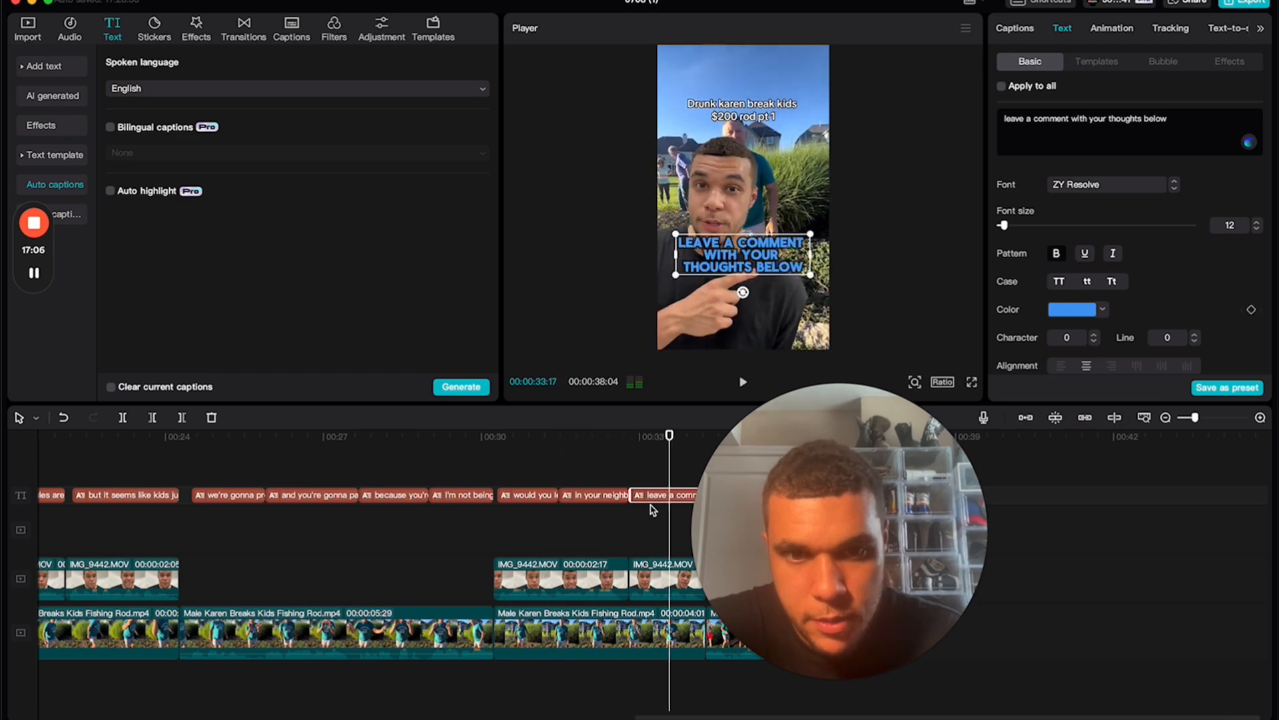
{"action": "left_click_drag", "start_coordinate": [1071, 120], "coordinate": [945, 125]}
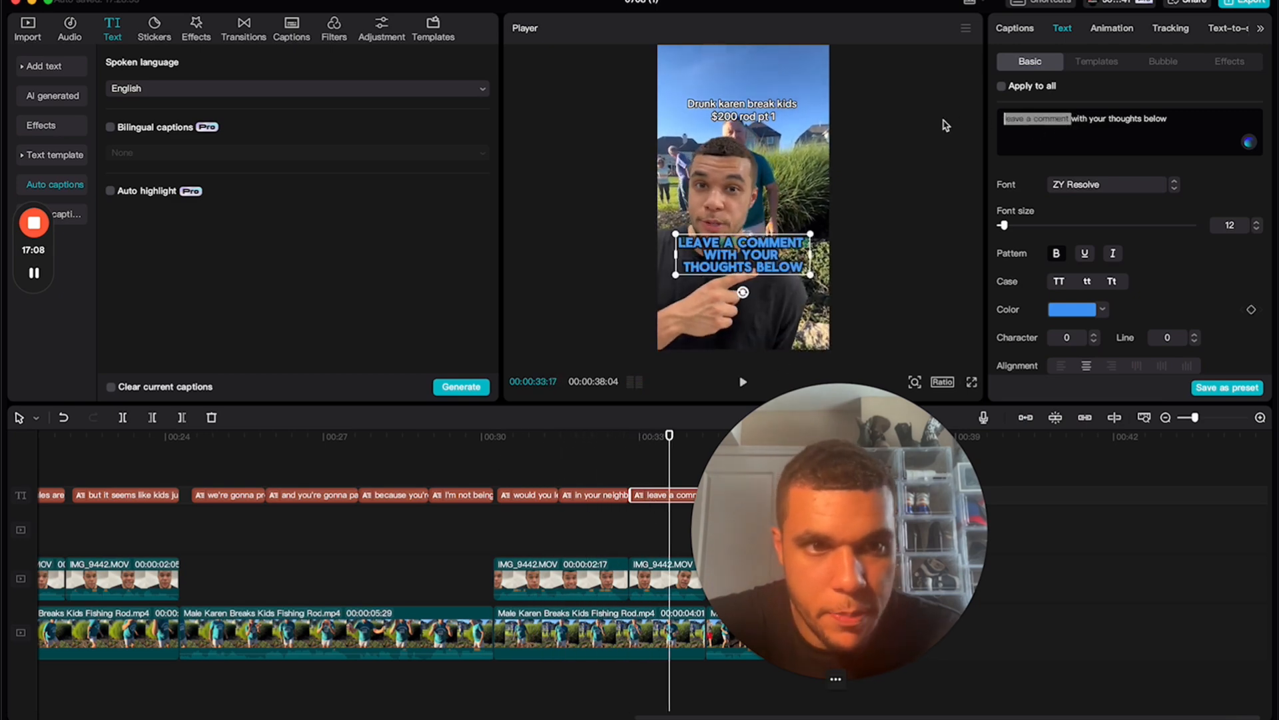
{"action": "left_click", "coordinate": [1107, 308]}
{"action": "left_click", "coordinate": [1014, 330]}
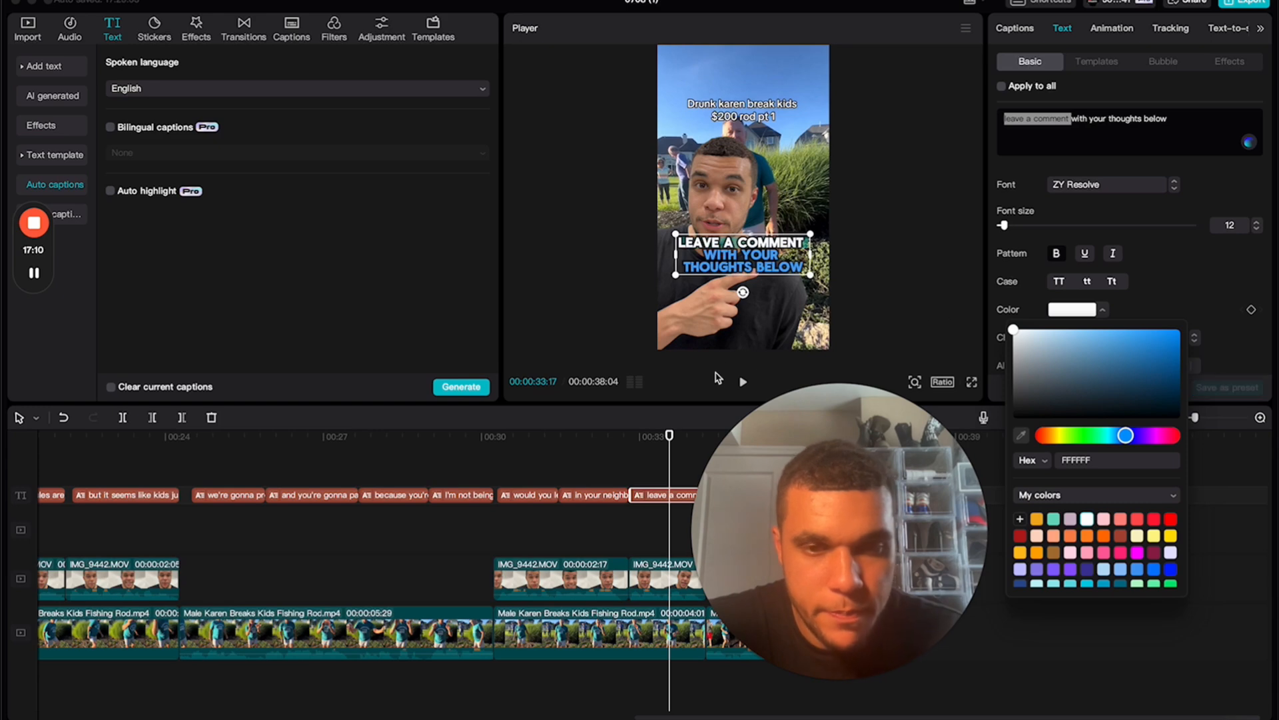
Color only the words "would you let" white (FFFFFF) in the "would you let these kids fish" caption
{"action": "left_click", "coordinate": [540, 441]}
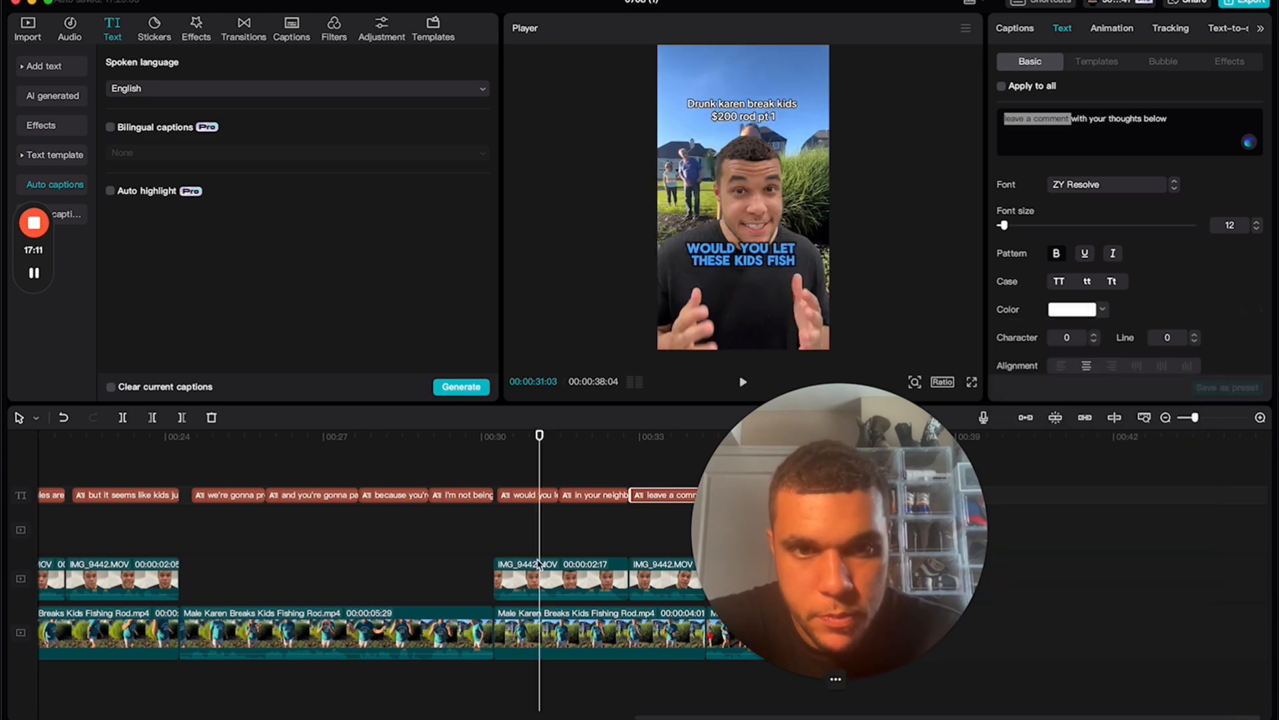
{"action": "left_click", "coordinate": [539, 501]}
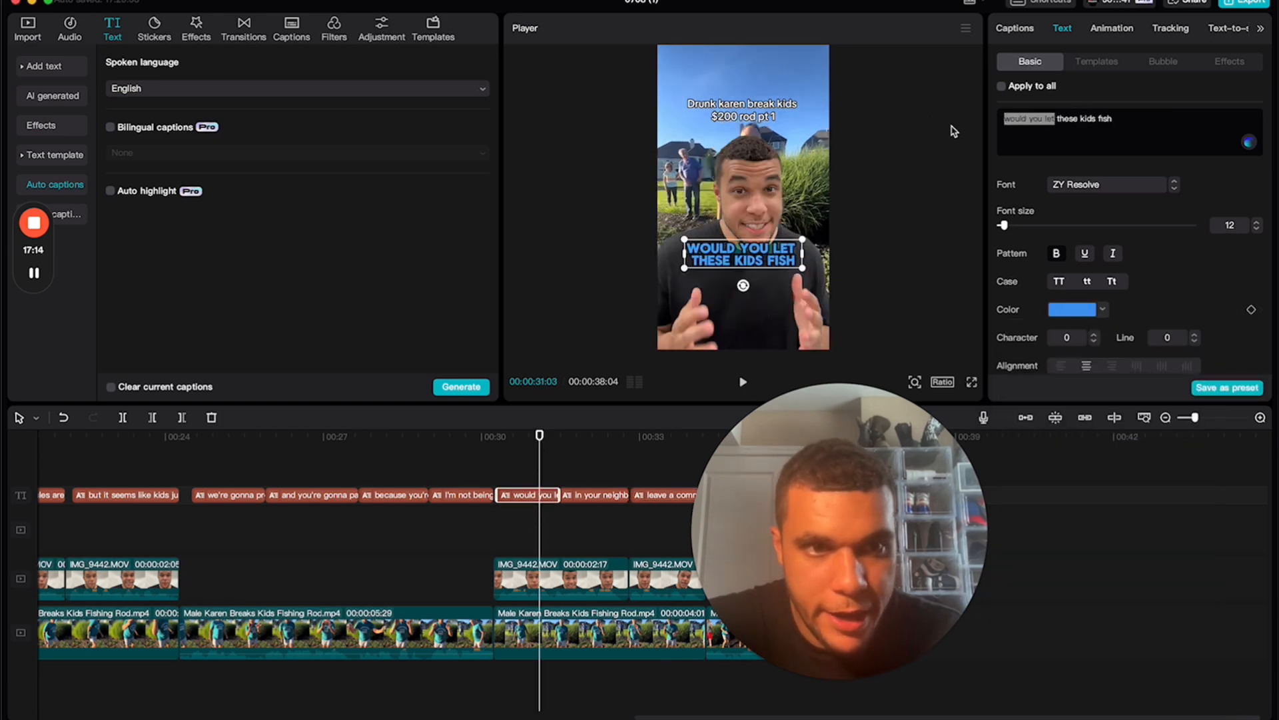
{"action": "left_click", "coordinate": [1105, 310]}
{"action": "left_click", "coordinate": [1015, 331]}
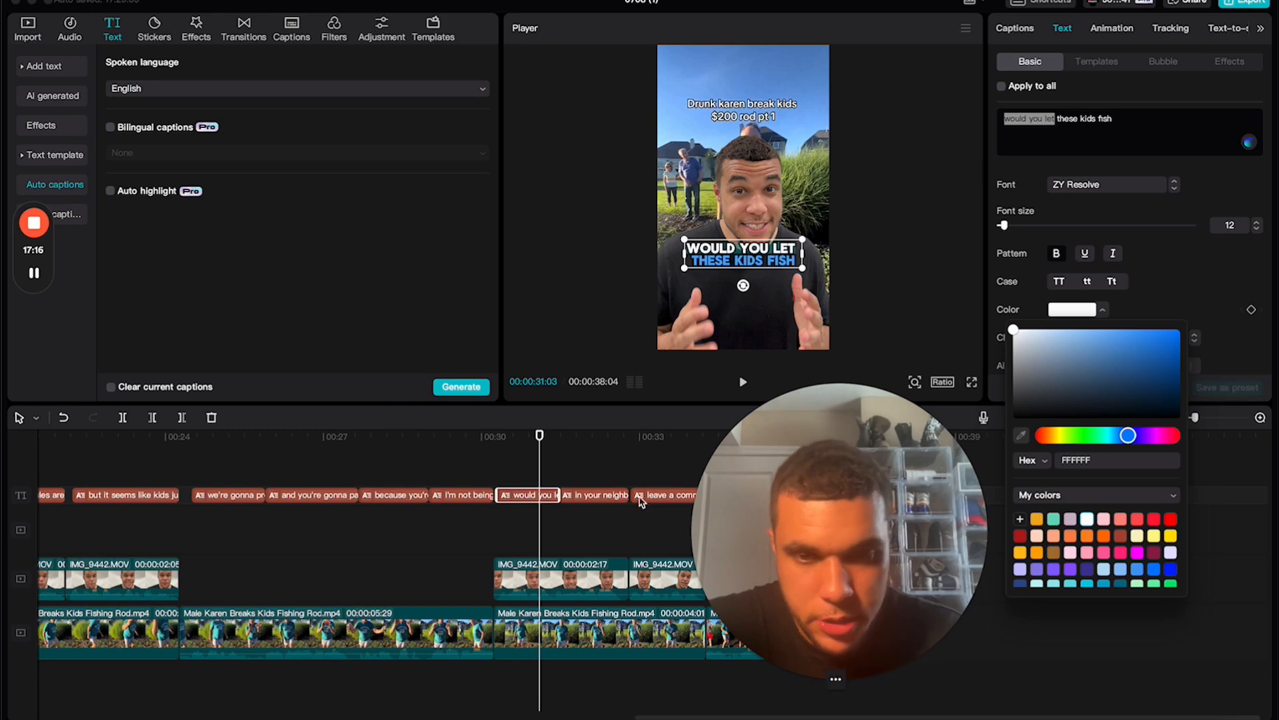
Color the words "neighborhood pond" white in their caption and play from the "would you let" caption to the end of the video
{"action": "left_click", "coordinate": [580, 452]}
{"action": "left_click", "coordinate": [595, 501]}
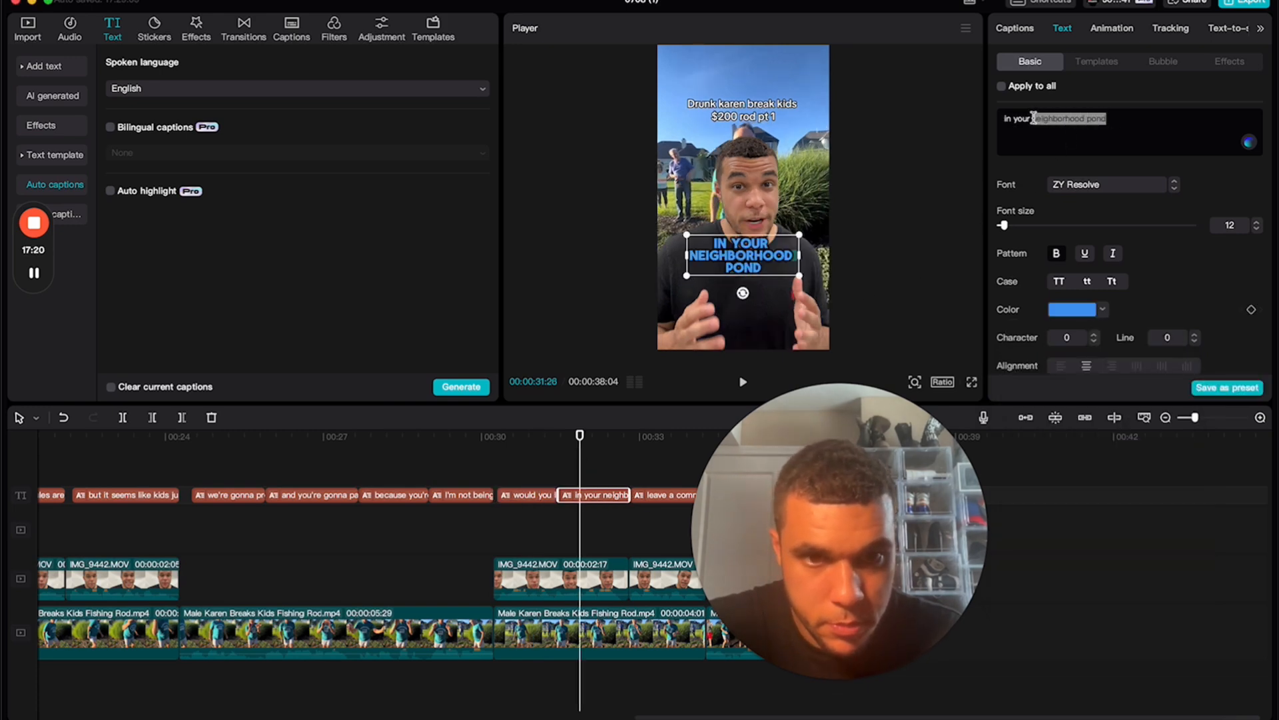
{"action": "left_click", "coordinate": [1105, 311]}
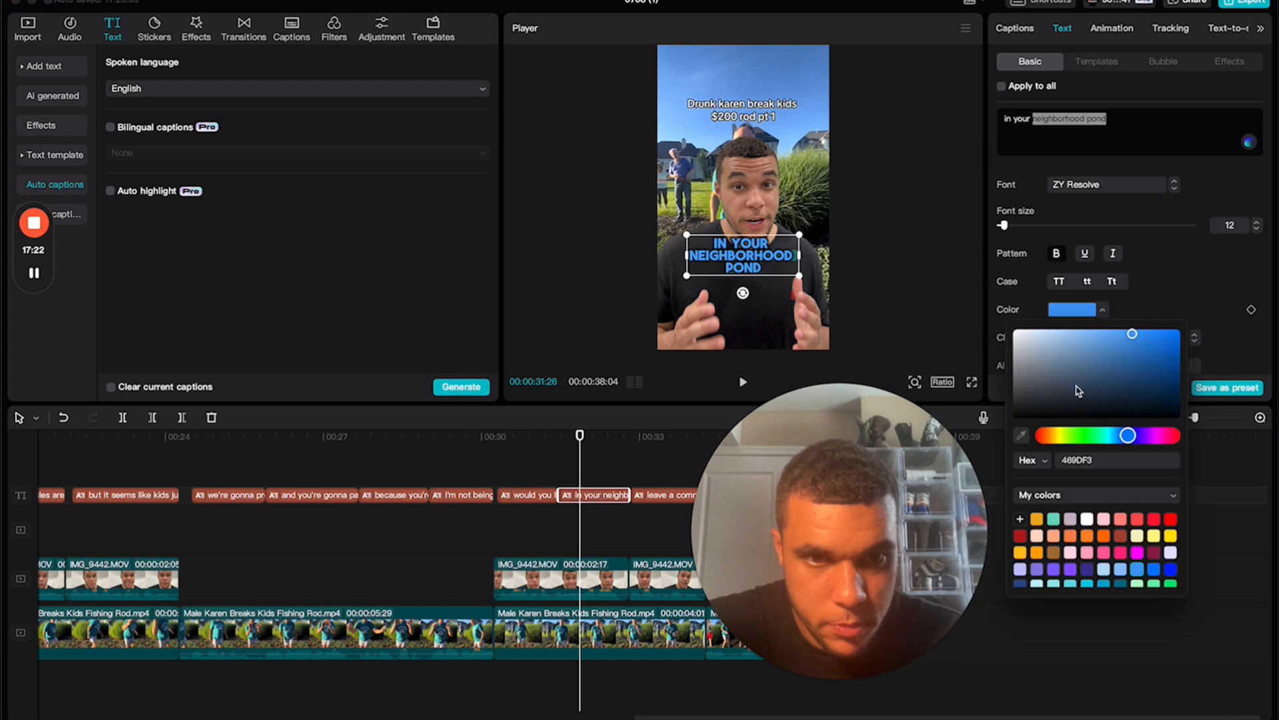
{"action": "left_click", "coordinate": [1014, 331]}
{"action": "left_click_drag", "start_coordinate": [515, 453], "coordinate": [608, 451]}
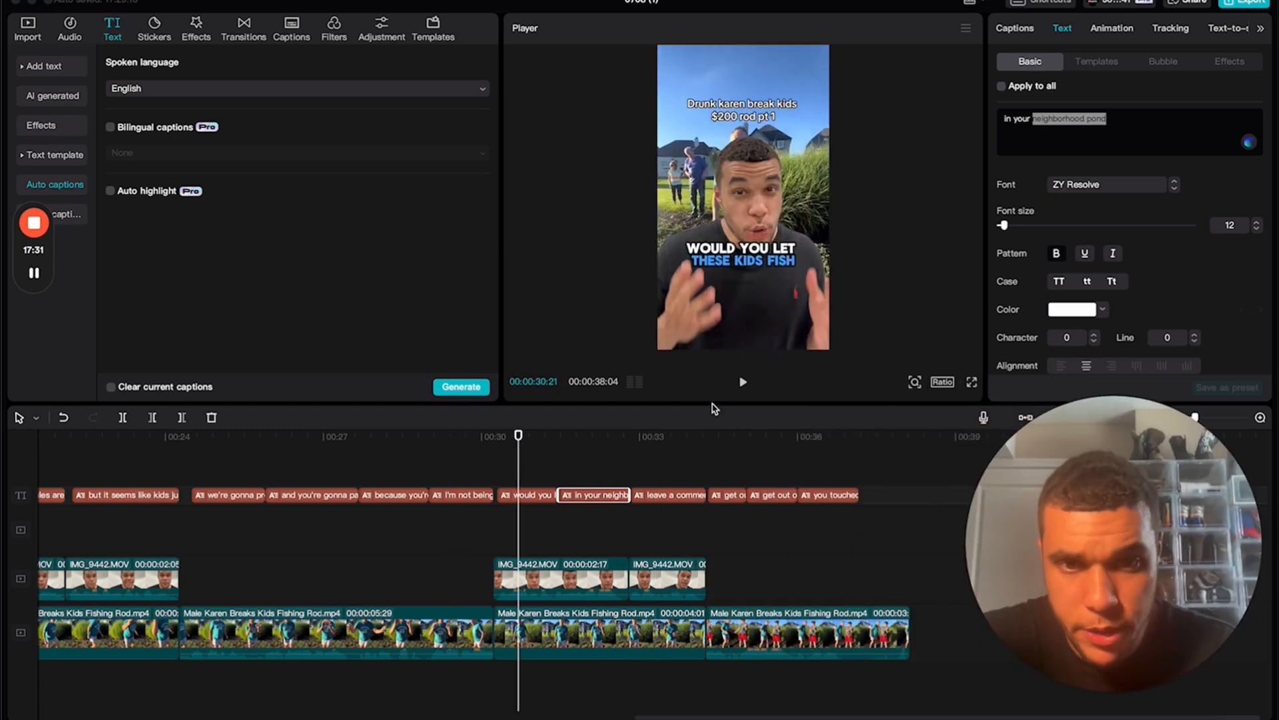
{"action": "left_click", "coordinate": [743, 382]}
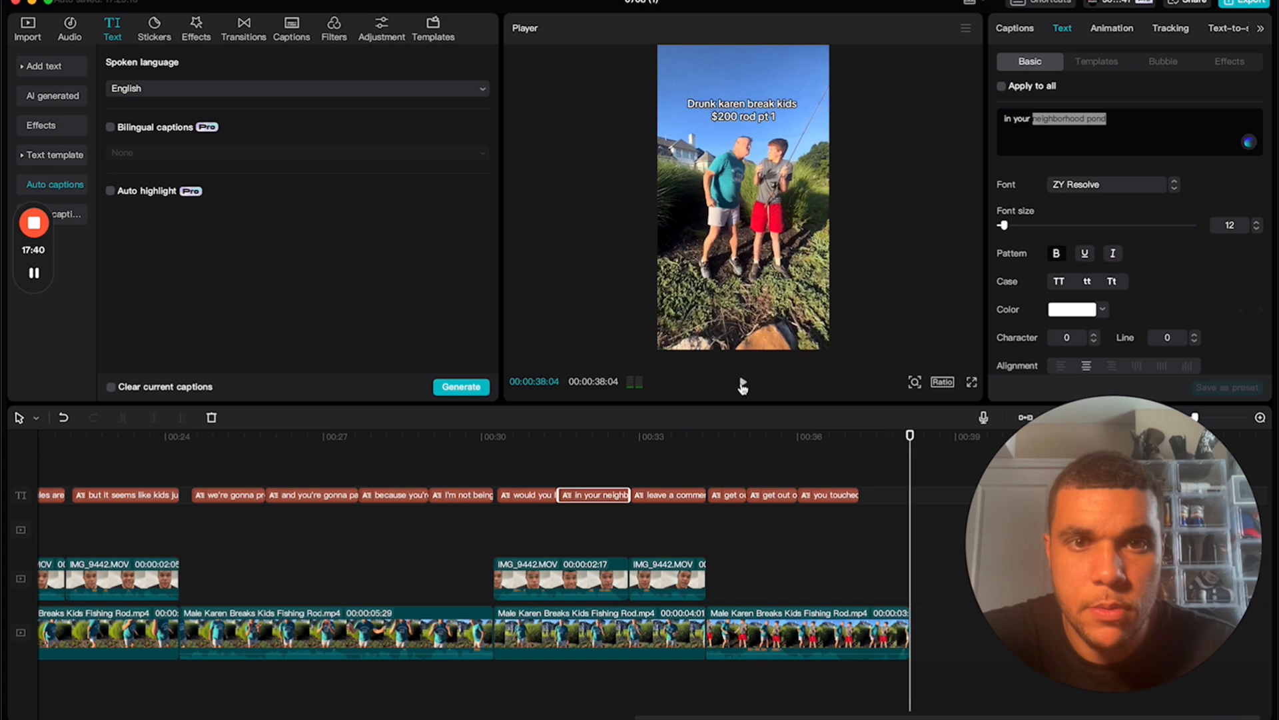
Trim the end of the last fishing rod clip so the video ends at 00:00:37:28, and play to 00:00:37:14
{"action": "left_click_drag", "start_coordinate": [908, 625], "coordinate": [900, 625]}
{"action": "left_click", "coordinate": [834, 445]}
{"action": "key", "text": "space"}
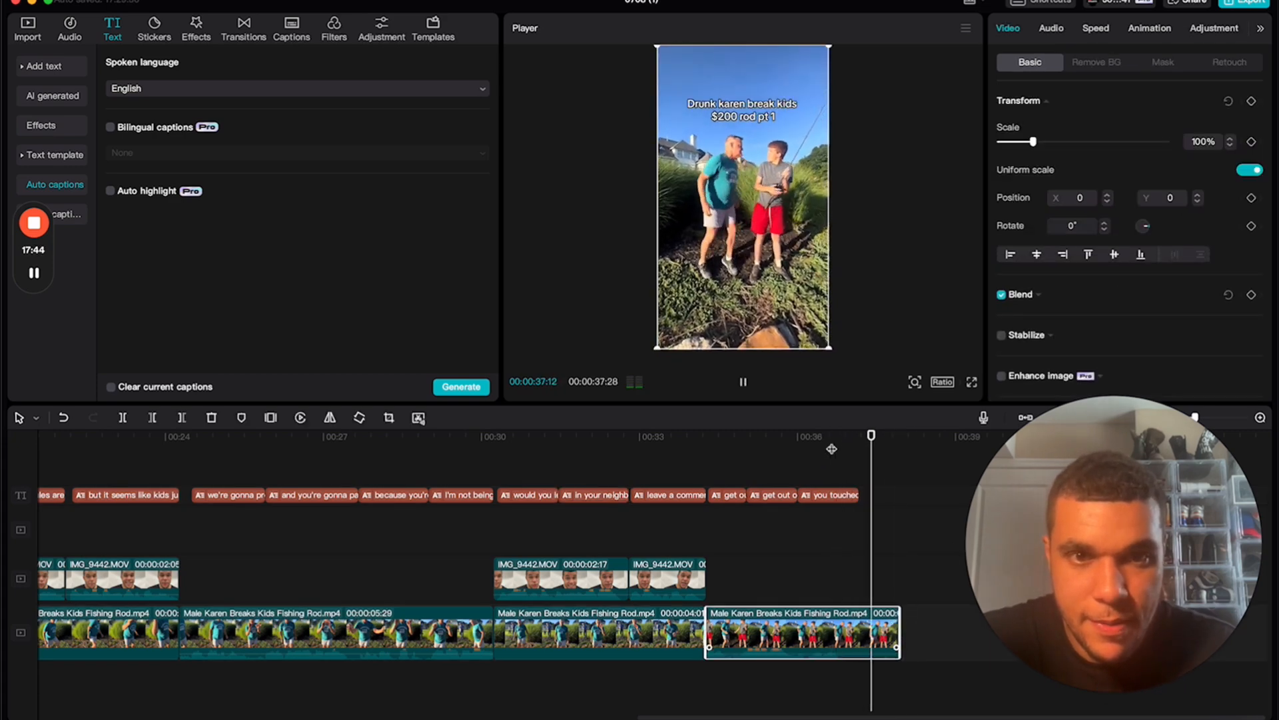
{"action": "key", "text": "space"}
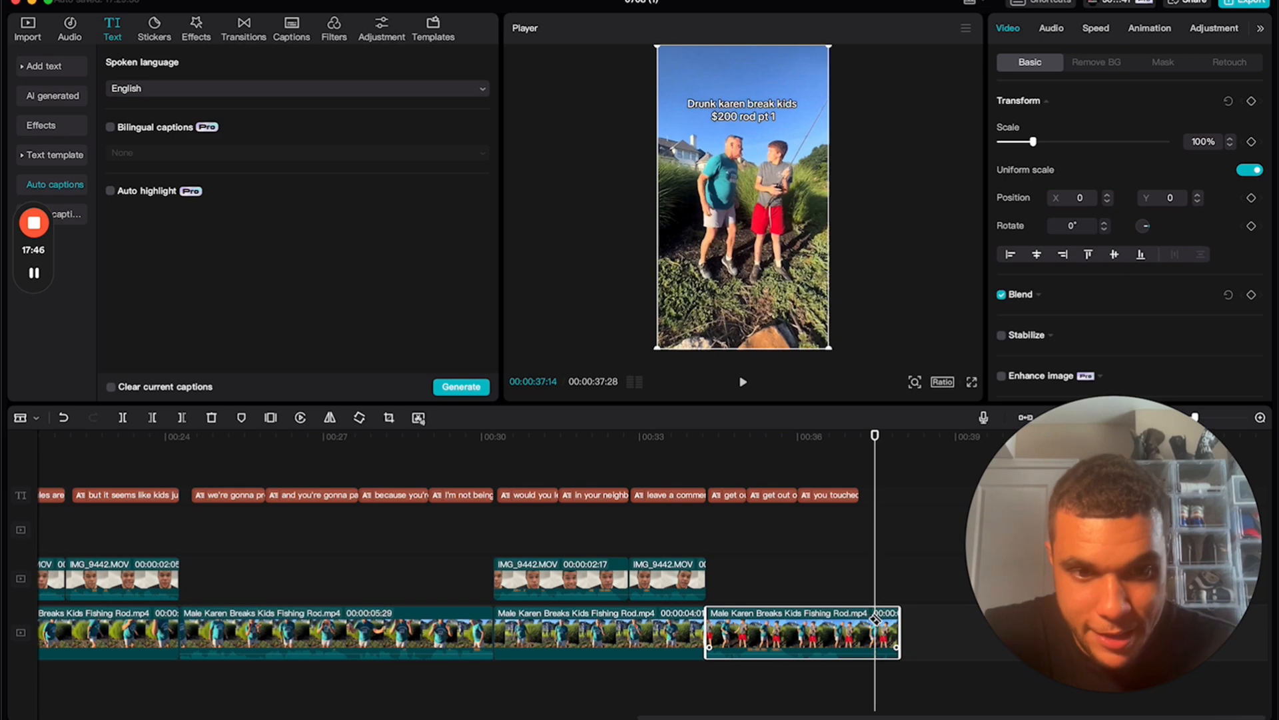
Split the last fishing rod clip at 00:00:37:14, scale its final piece up to 203%, and play back the result
{"action": "left_click", "coordinate": [875, 617]}
{"action": "left_click_drag", "start_coordinate": [1037, 148], "coordinate": [1069, 146]}
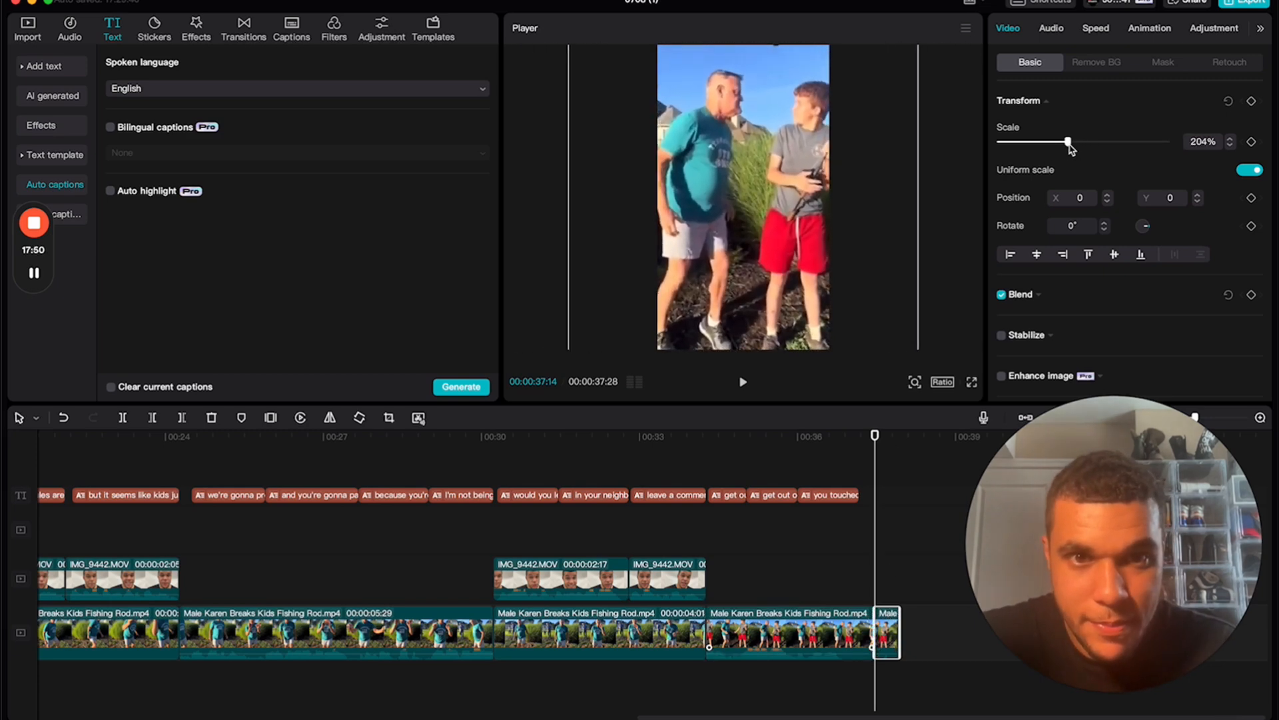
{"action": "key", "text": "space"}
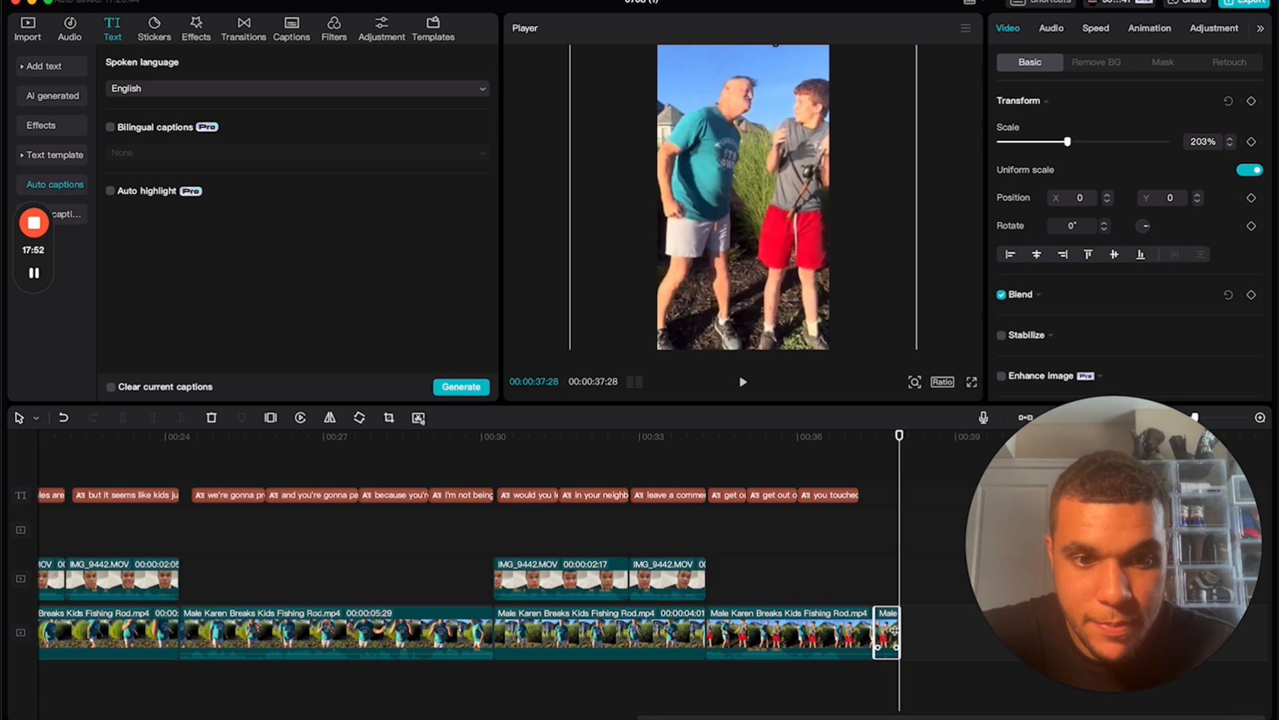
{"action": "key", "text": "space"}
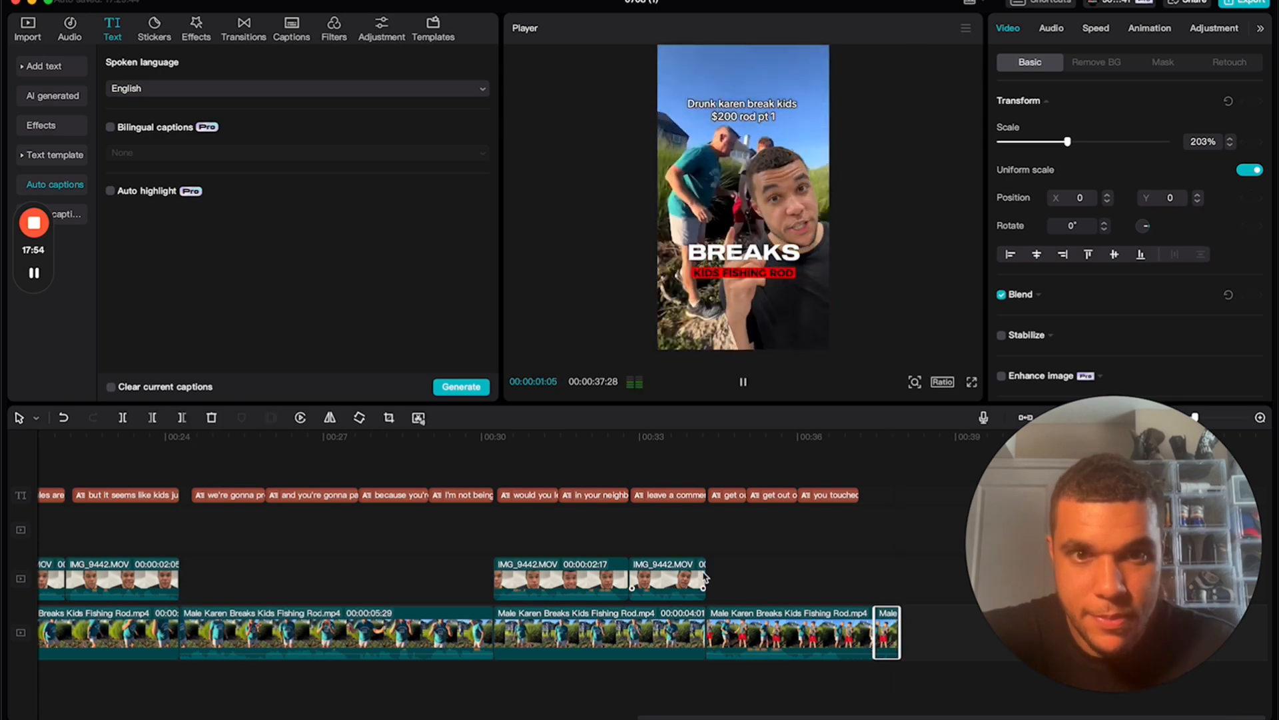